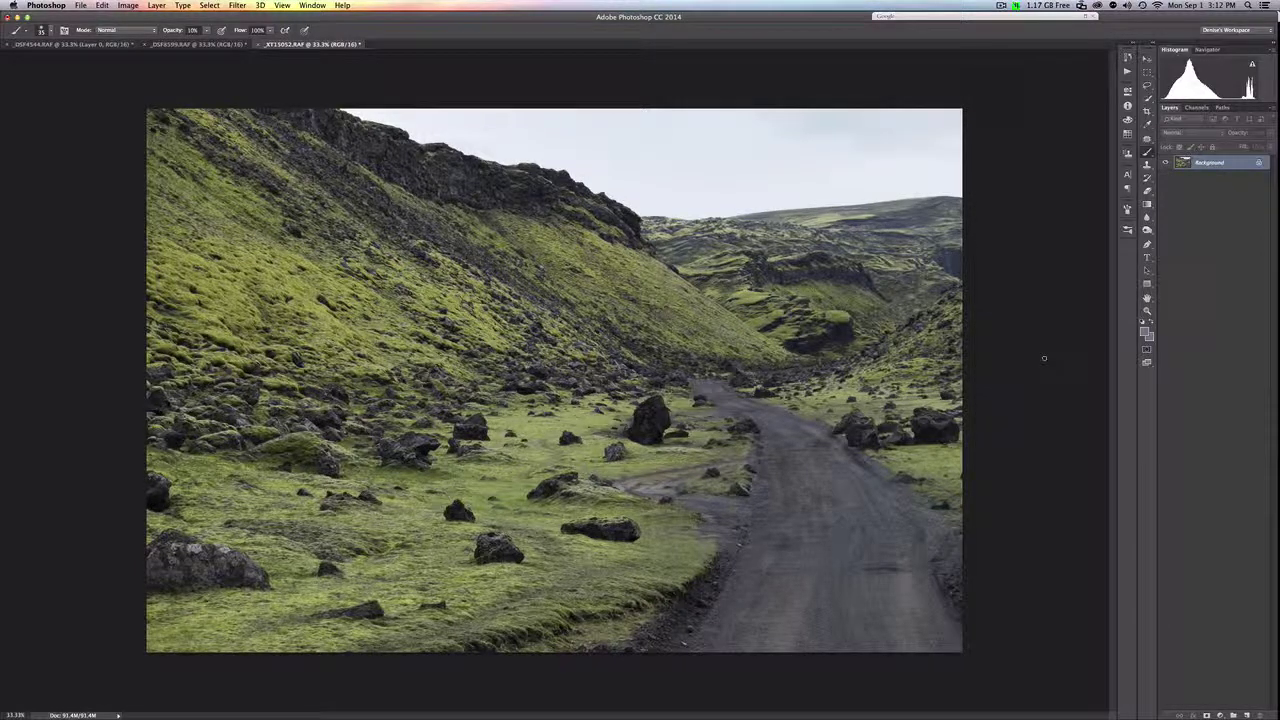
Step: Switch to the bridge photo _DSF4544.RAF and disable its layer mask to show the original image
{"action": "key", "text": "0"}
{"action": "left_click", "coordinate": [80, 45]}
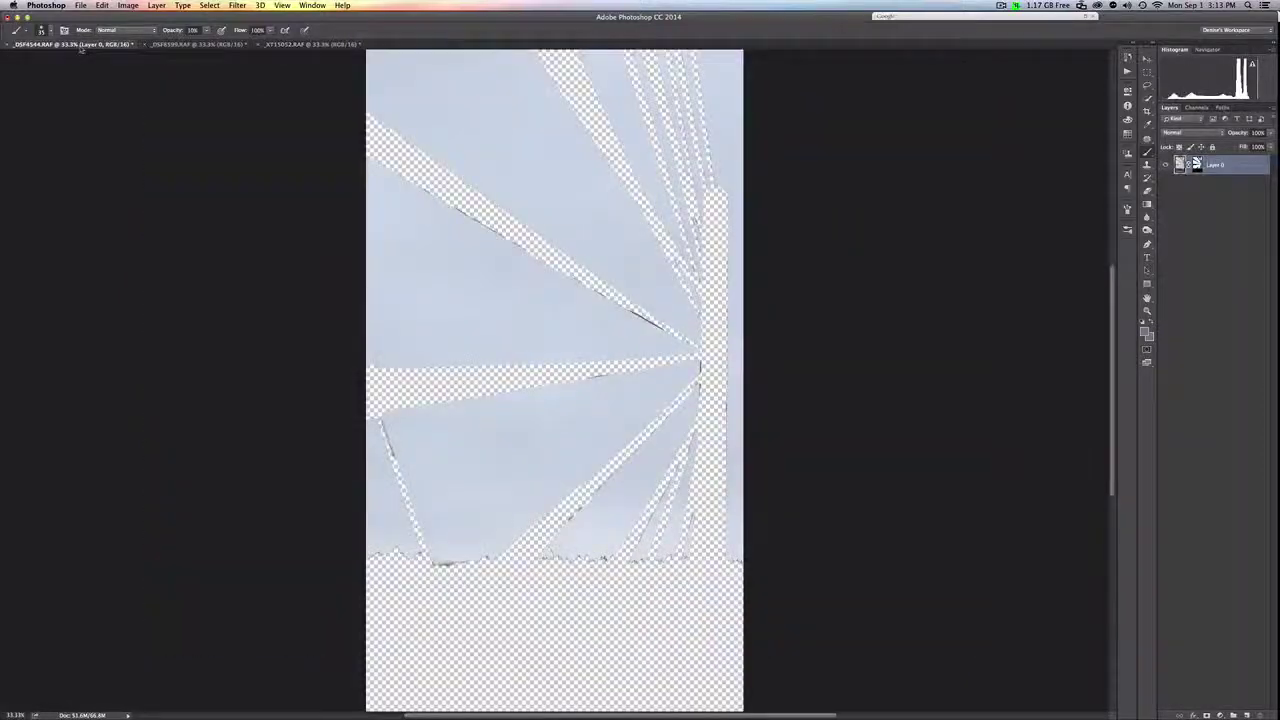
{"action": "right_click", "coordinate": [1196, 165]}
{"action": "left_click", "coordinate": [1158, 175]}
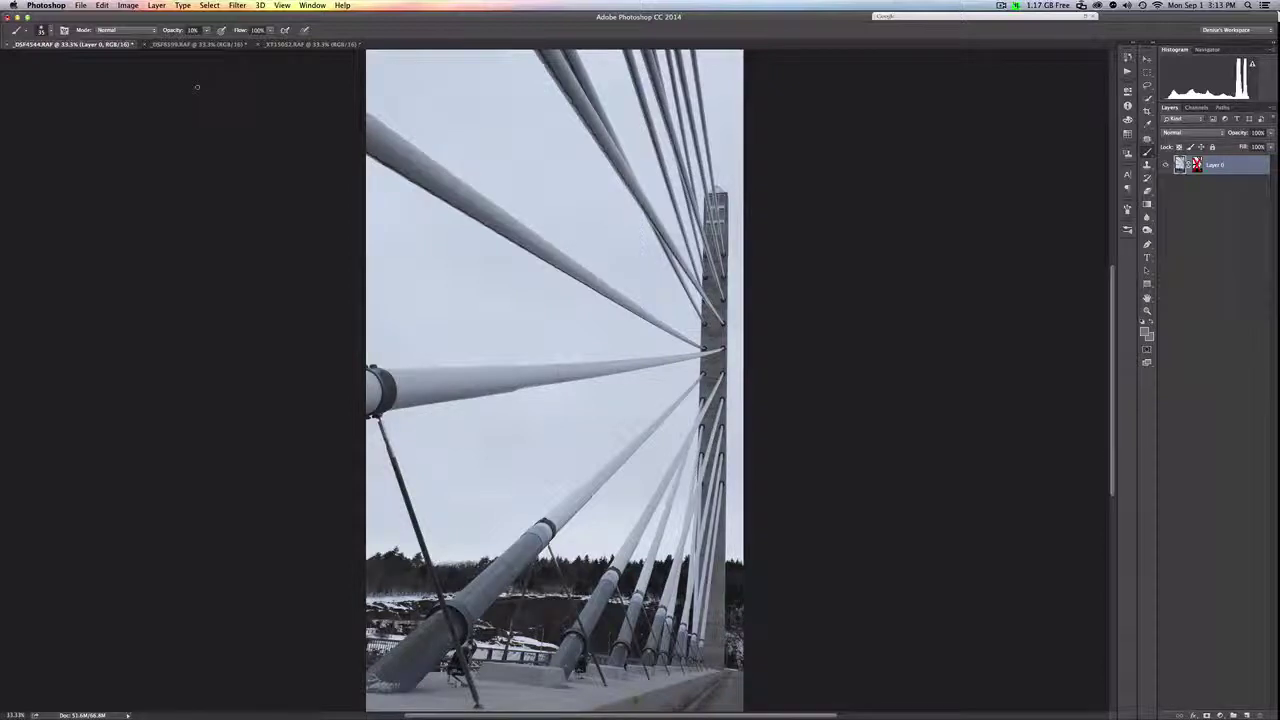
Step: Select the whole sky in _XT15052.RAF with the Quick Selection tool and turn the selection into a layer mask
{"action": "left_click", "coordinate": [200, 45]}
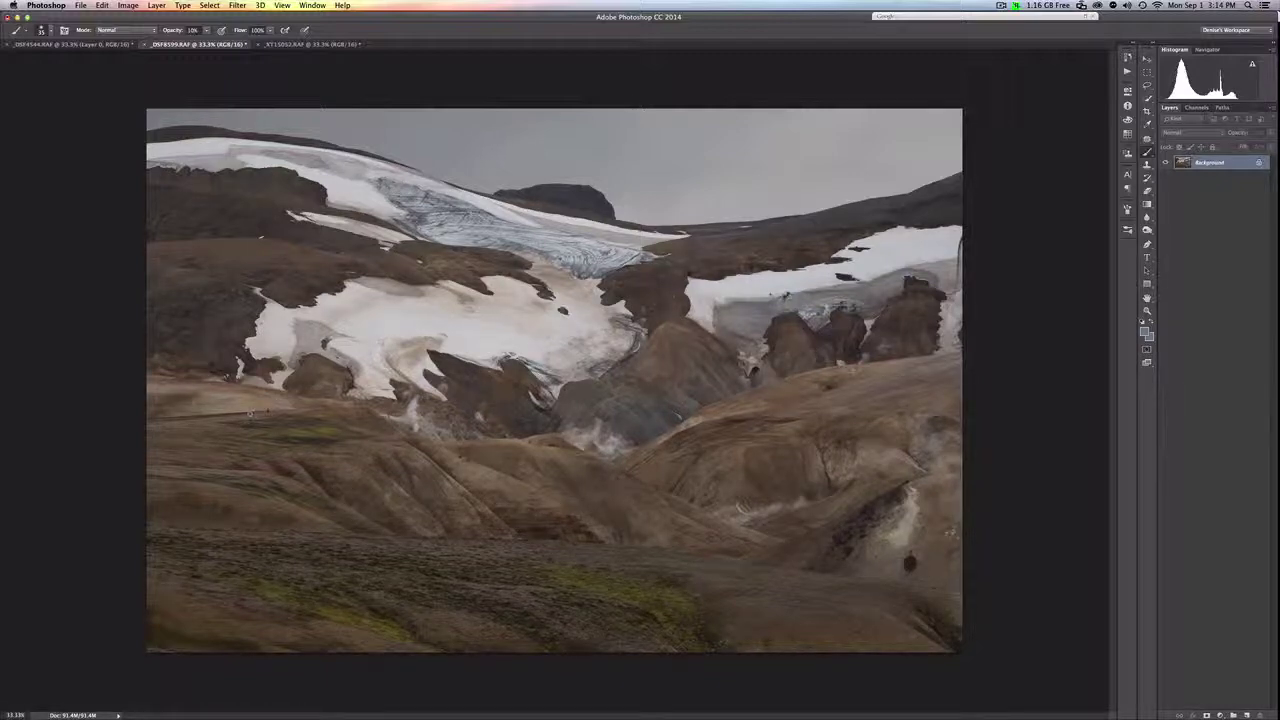
{"action": "left_click", "coordinate": [338, 45]}
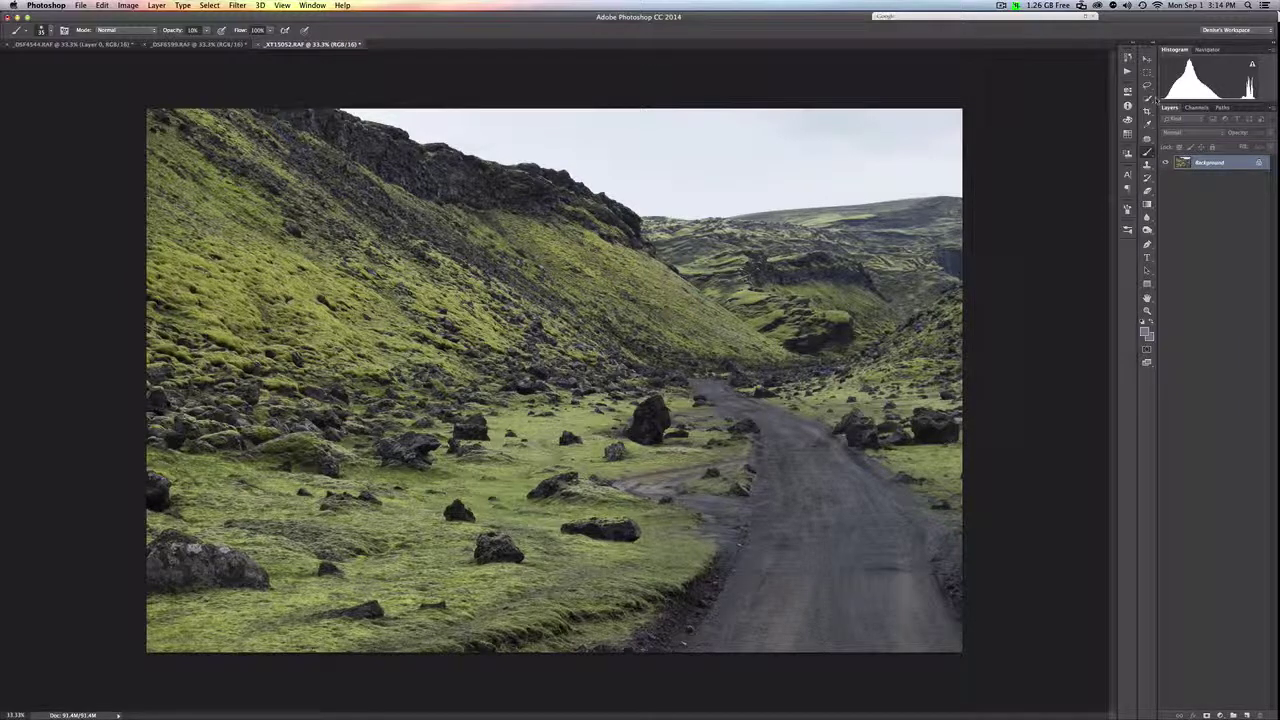
{"action": "left_click", "coordinate": [1147, 98]}
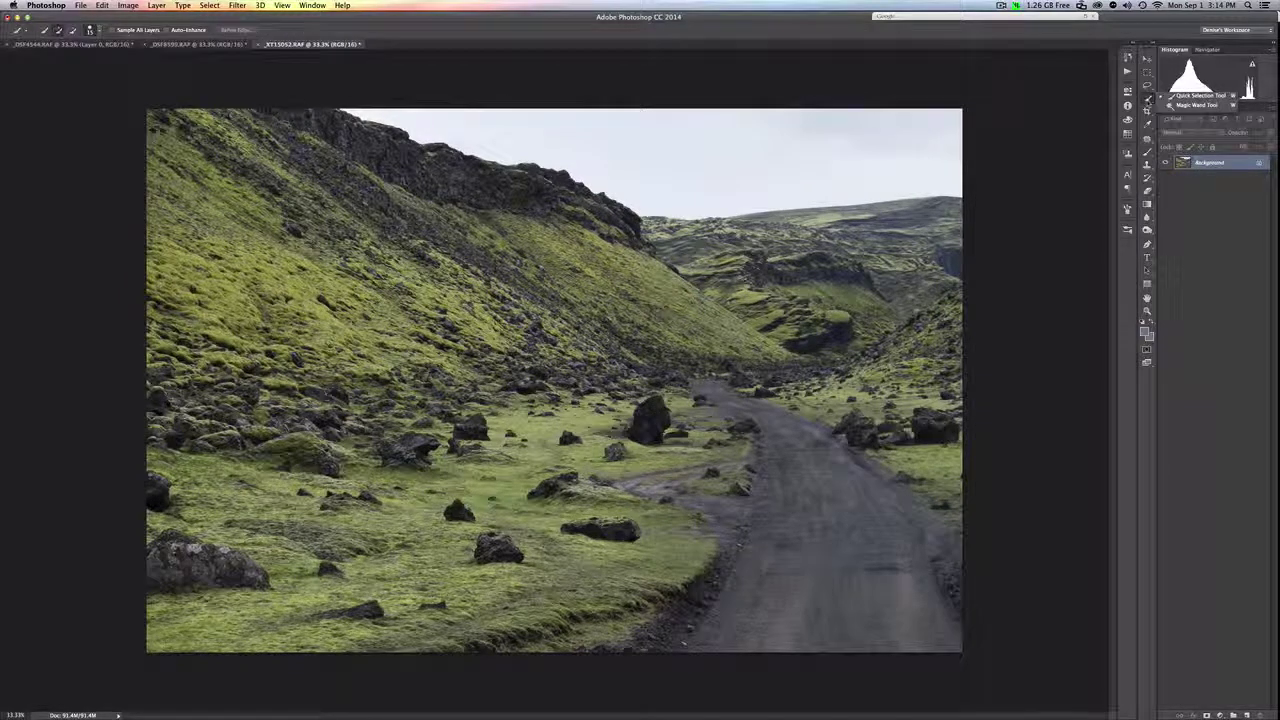
{"action": "left_click", "coordinate": [1195, 95]}
{"action": "mouse_move", "coordinate": [413, 115]}
{"action": "left_mouse_down"}
{"action": "mouse_move", "coordinate": [551, 106]}
{"action": "mouse_move", "coordinate": [757, 163]}
{"action": "left_mouse_up"}
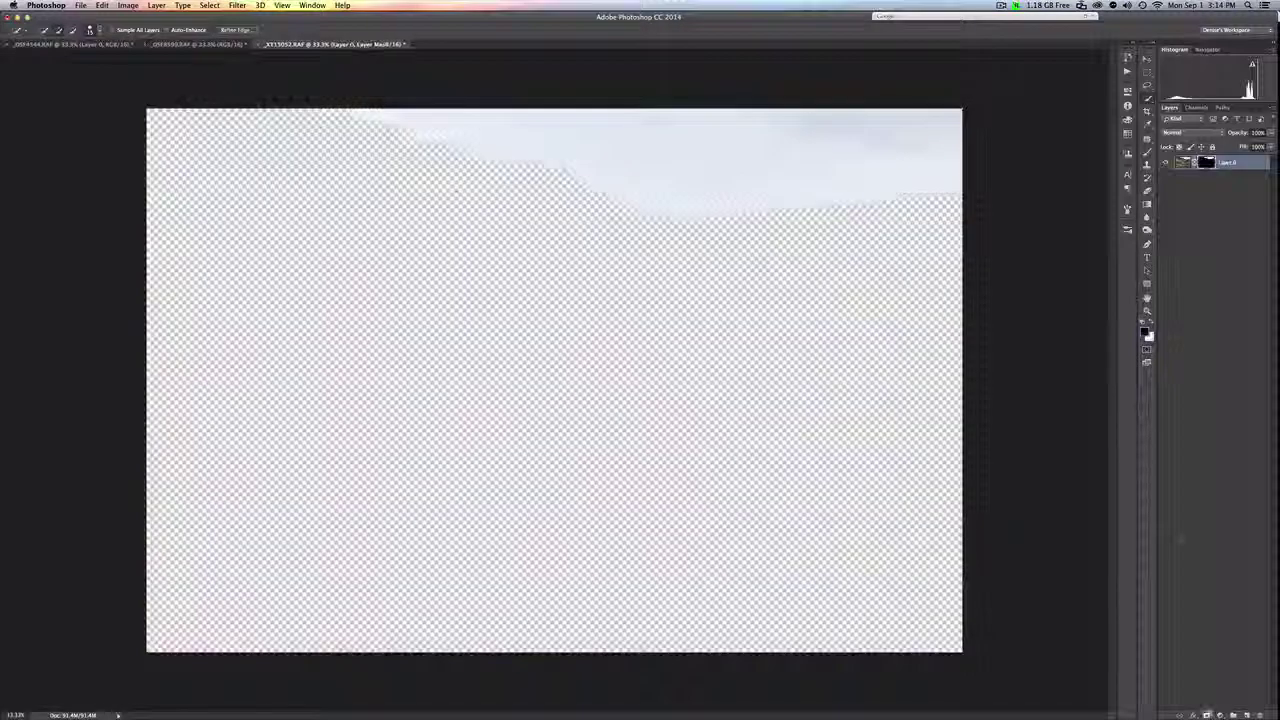
{"action": "left_click", "coordinate": [1207, 715]}
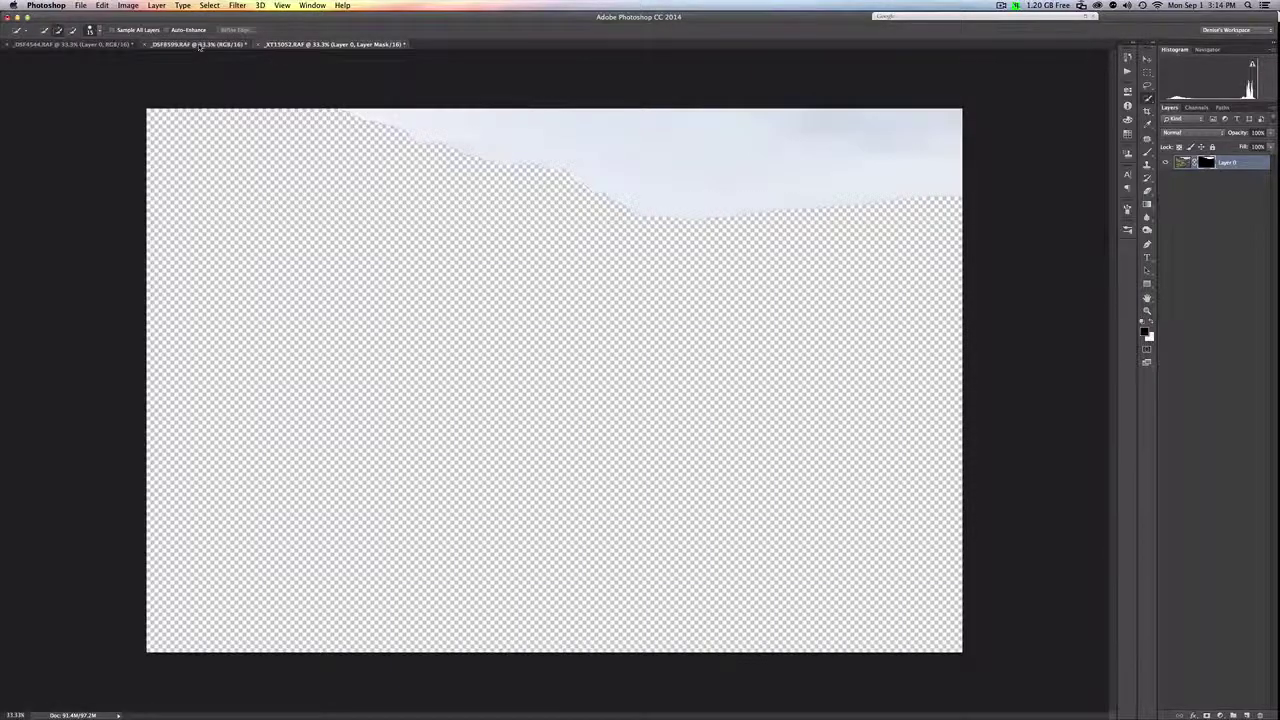
Step: Select the entire grey sky above the mountains in _DSF8599.RAF with the Quick Selection tool
{"action": "left_click", "coordinate": [200, 45]}
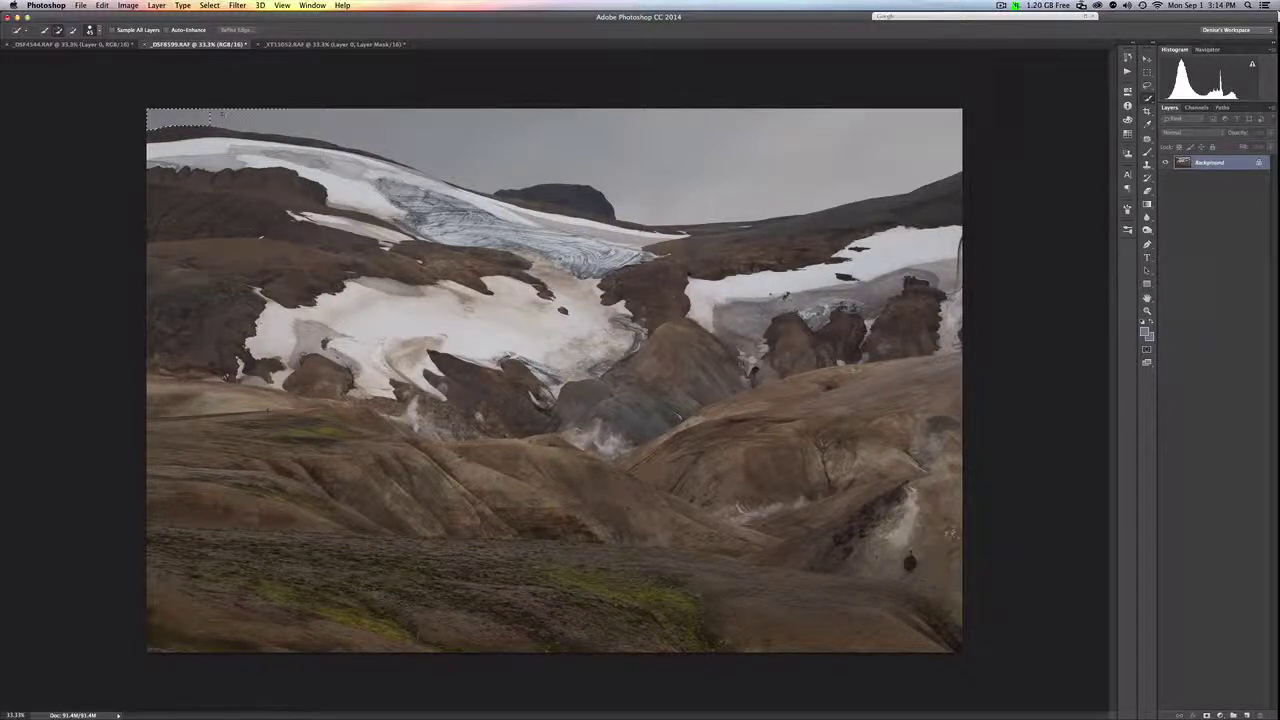
{"action": "left_click", "coordinate": [456, 117]}
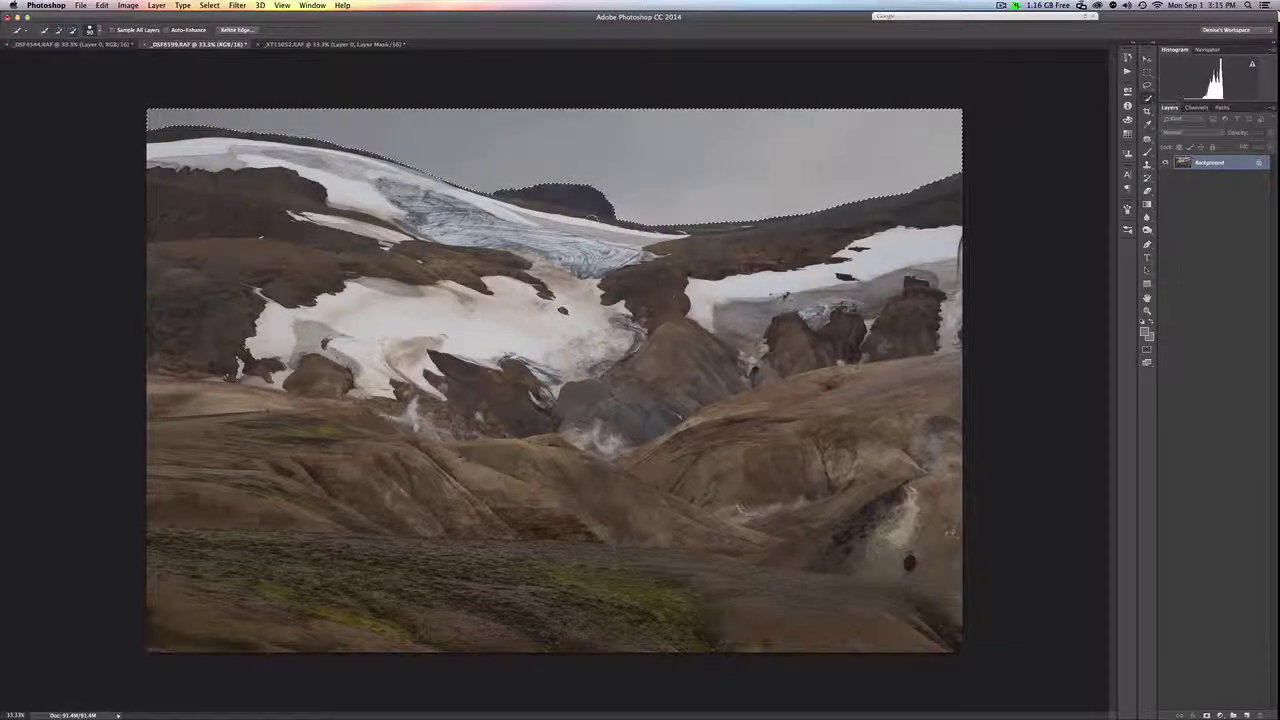
Step: Enable the layer mask again on Layer 0 of the bridge photo _DSF4544.RAF
{"action": "left_click", "coordinate": [90, 45]}
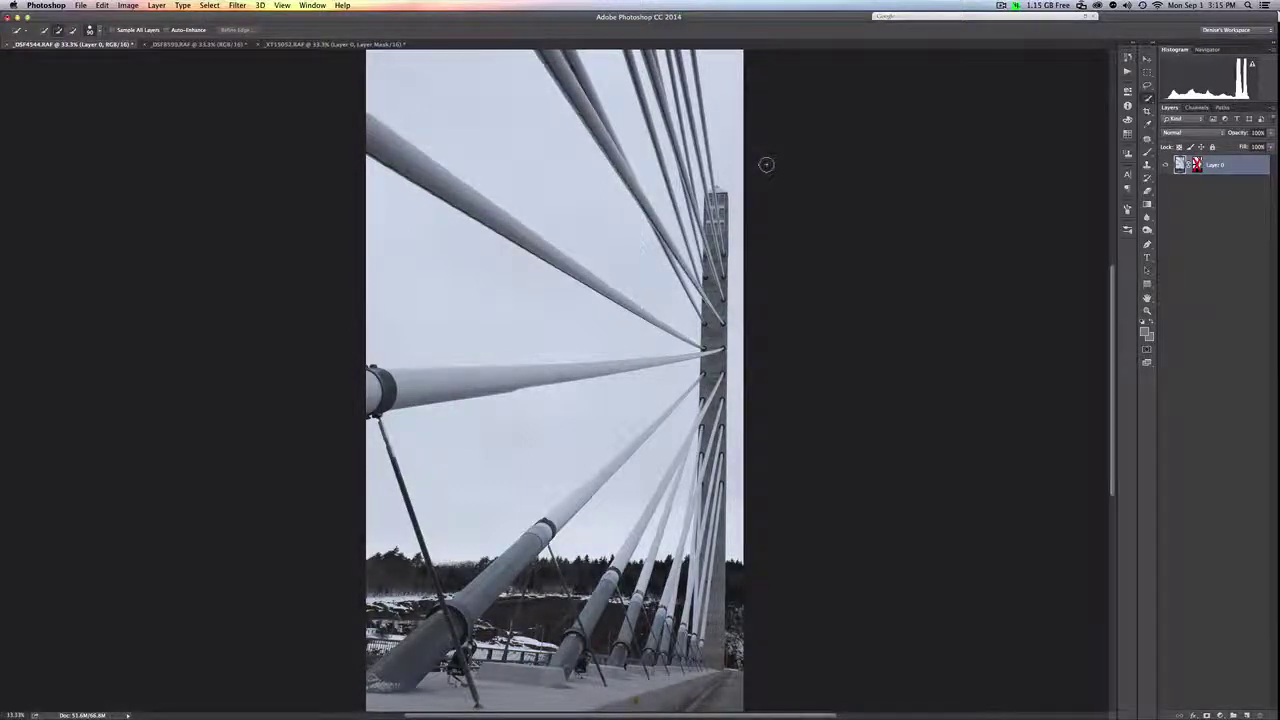
{"action": "right_click", "coordinate": [1197, 164]}
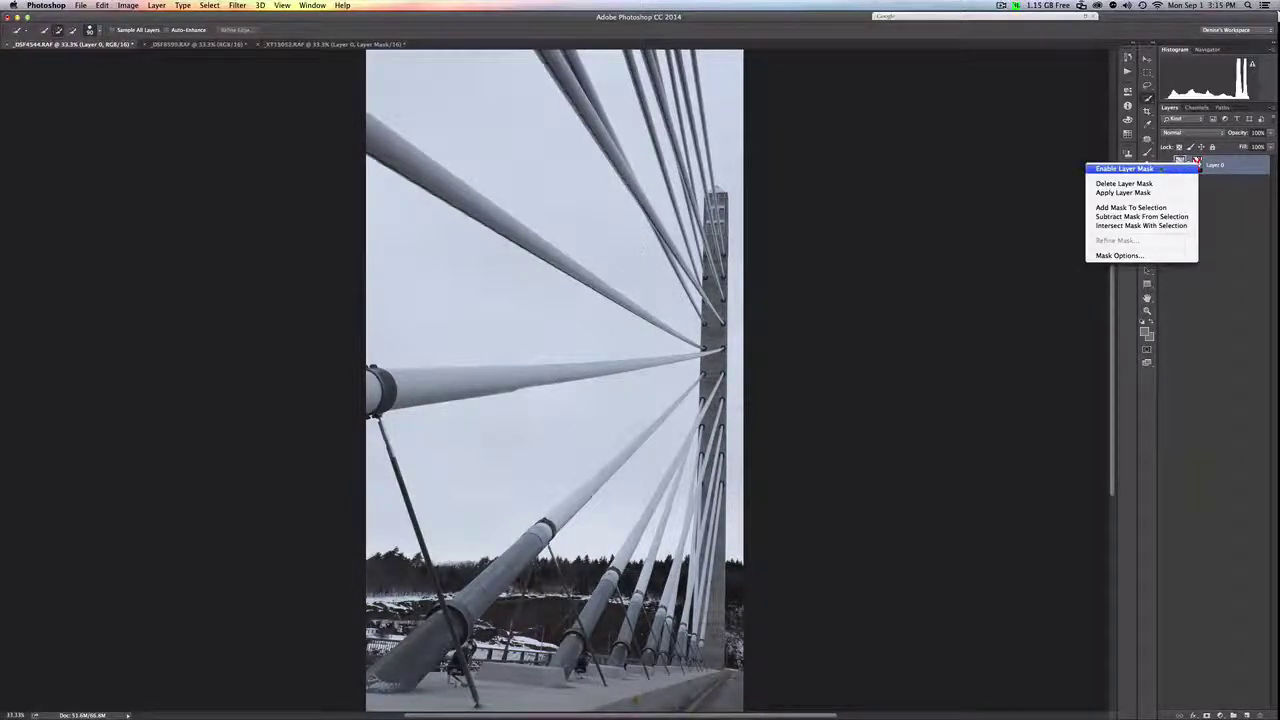
{"action": "left_click", "coordinate": [1124, 169]}
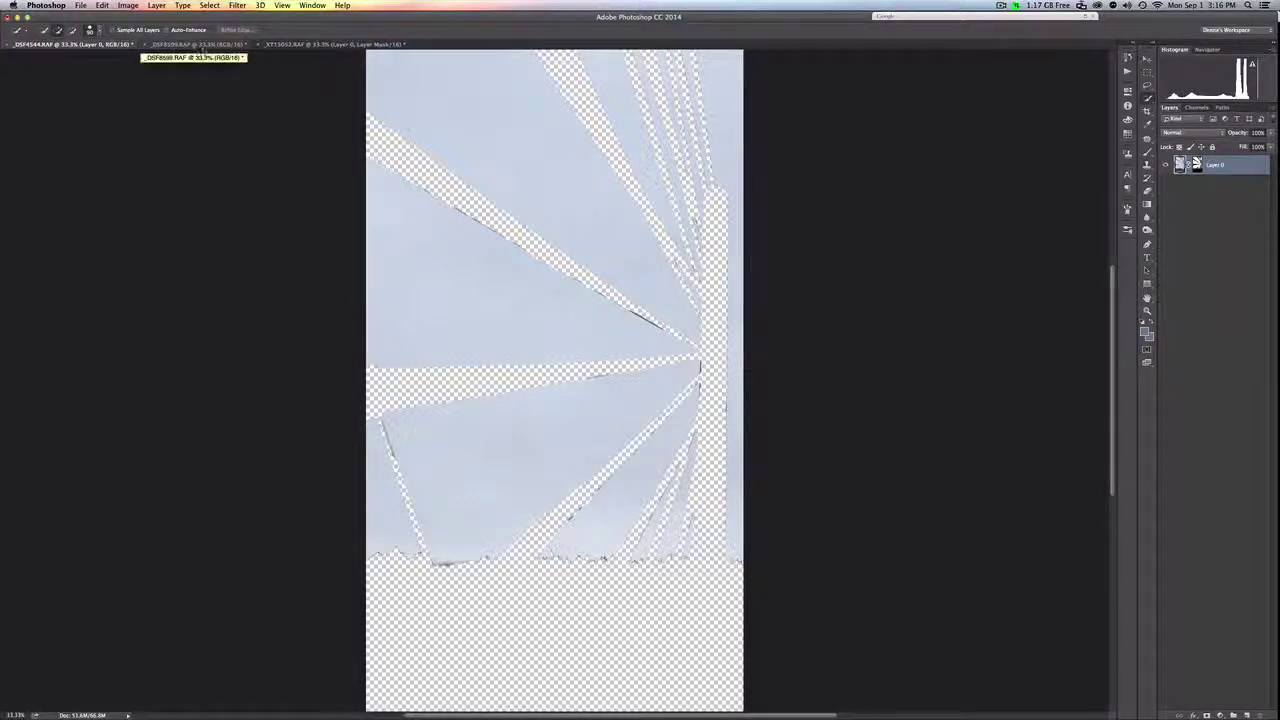
Step: Switch to _XT15052.RAF and show the properties of its sky layer mask
{"action": "left_click", "coordinate": [300, 44]}
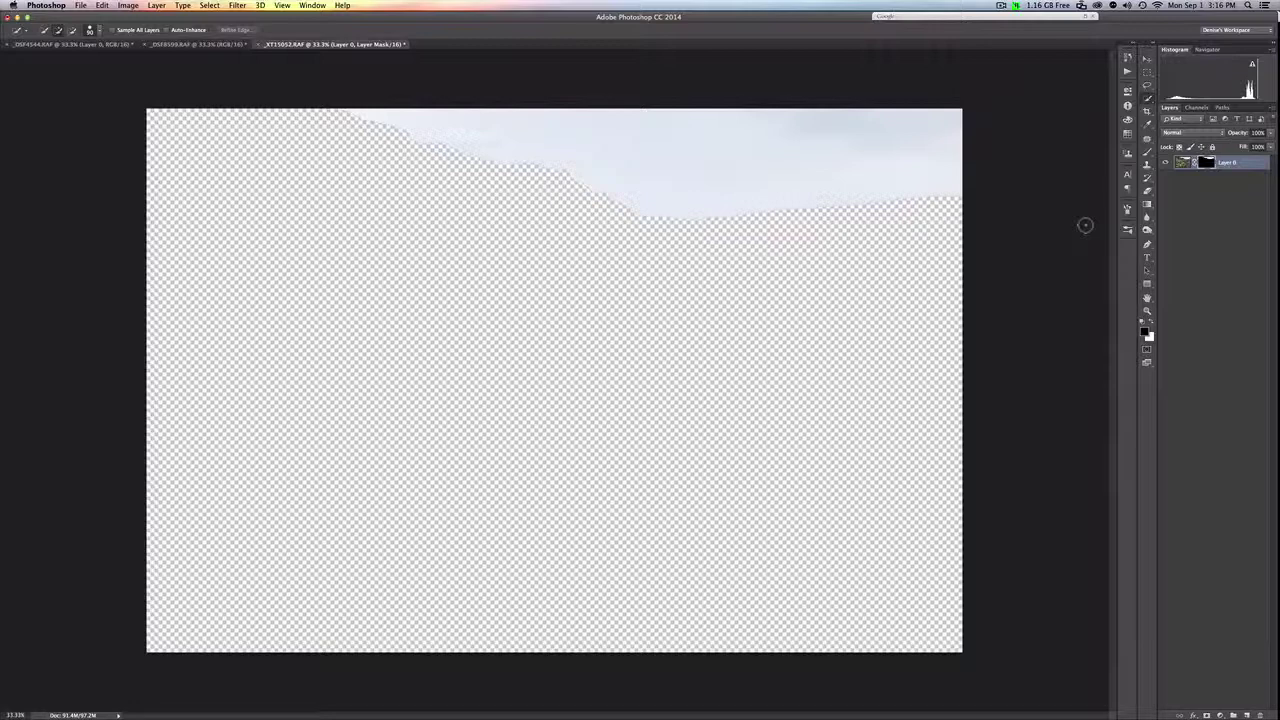
{"action": "left_click", "coordinate": [1128, 92]}
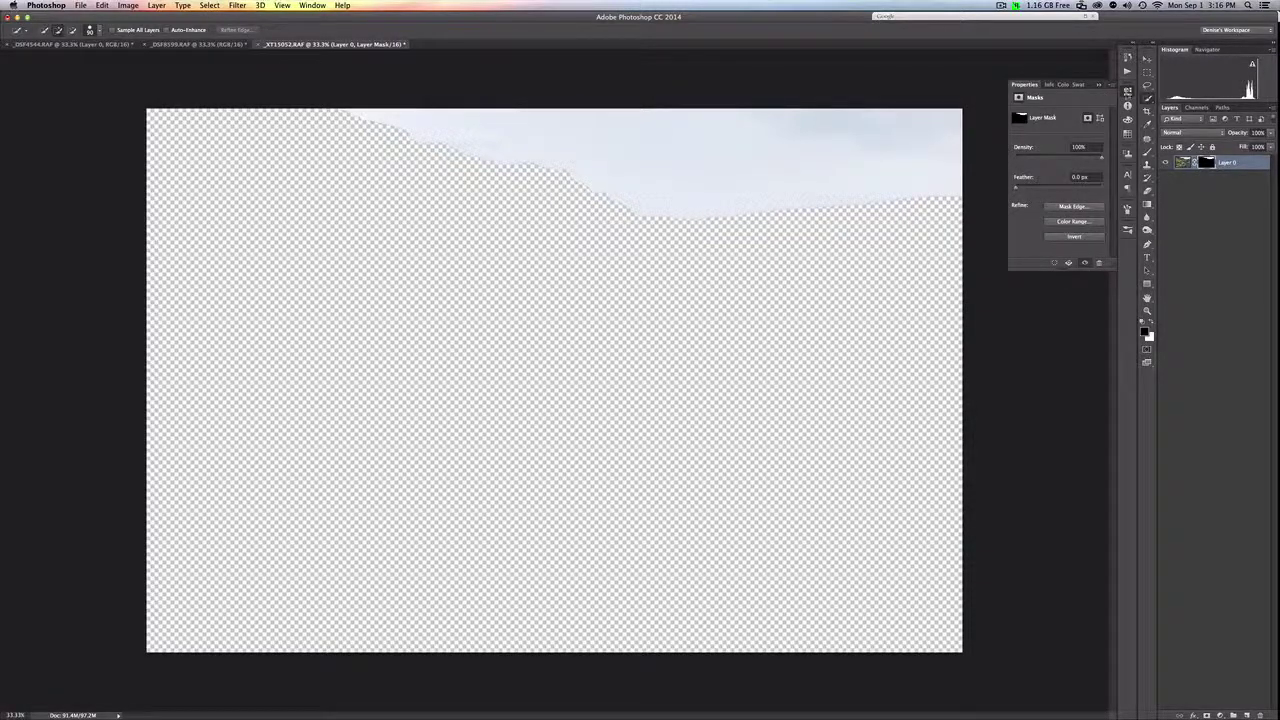
{"action": "left_click", "coordinate": [283, 5]}
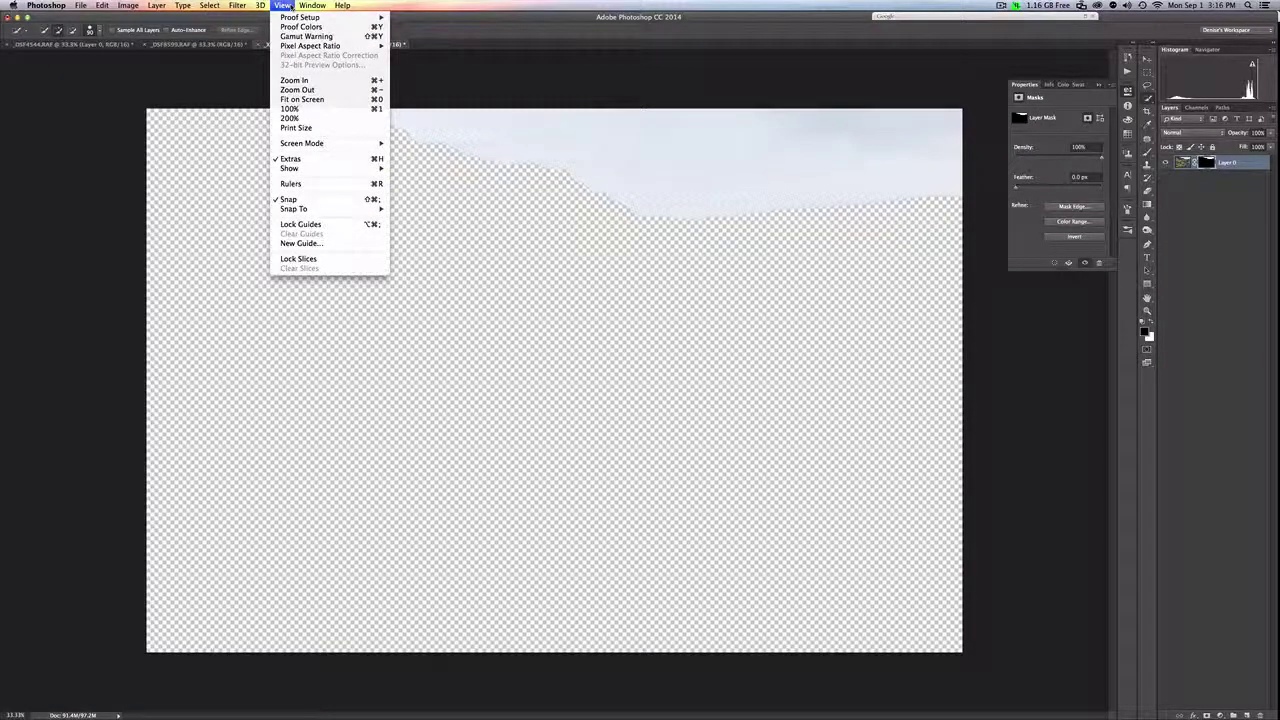
{"action": "mouse_move", "coordinate": [315, 6]}
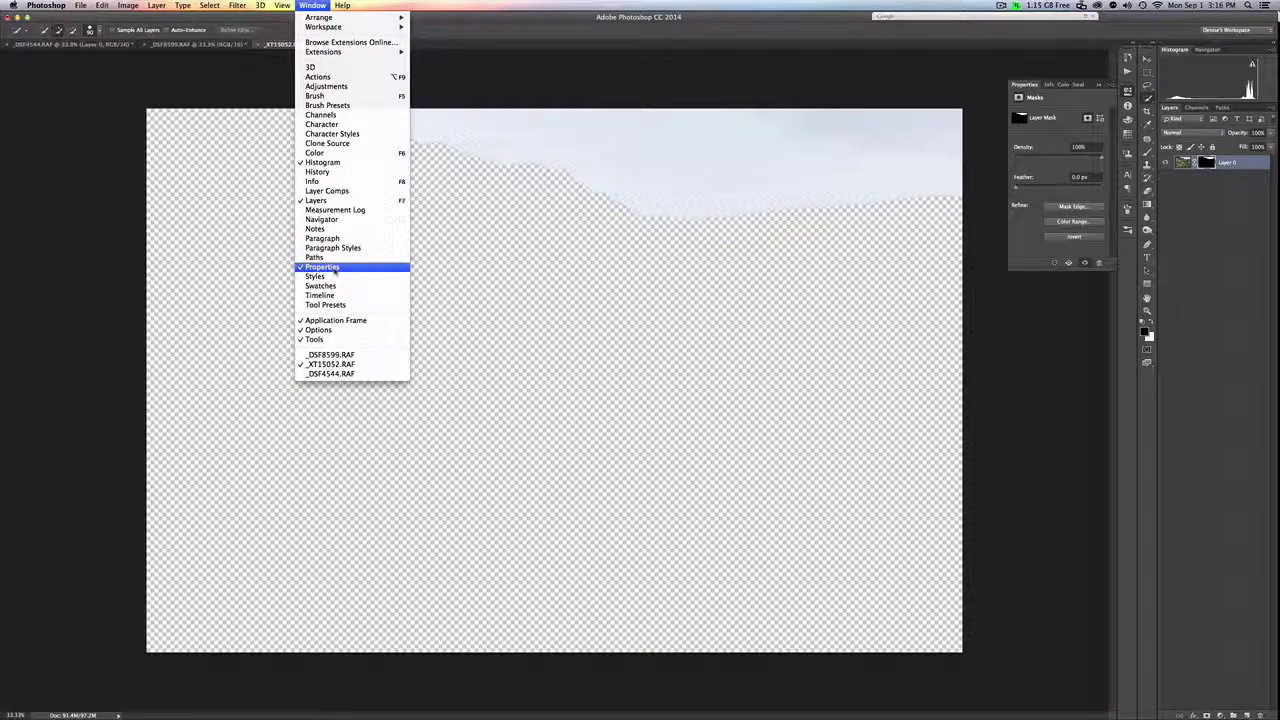
{"action": "left_click", "coordinate": [368, 5]}
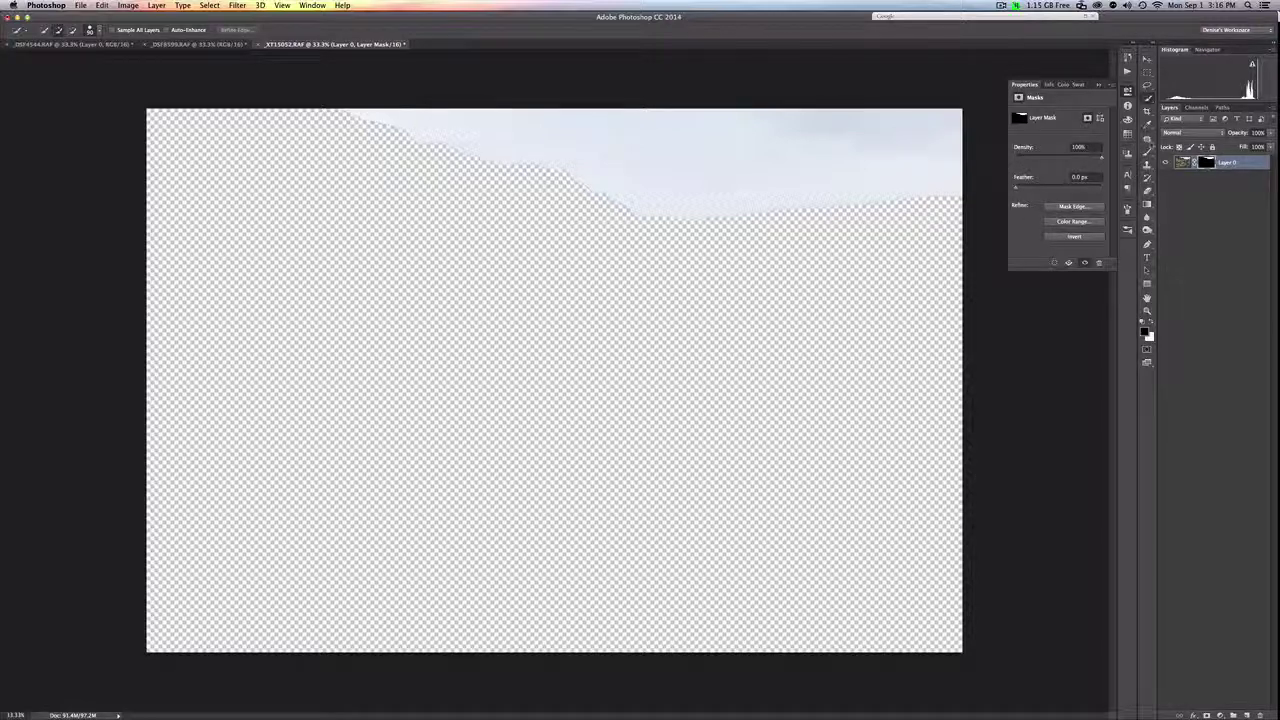
Step: Refine the sky mask's edge by expanding it outward with Shift Edge to the far end of its range, output to Layer Mask
{"action": "left_click", "coordinate": [1071, 207]}
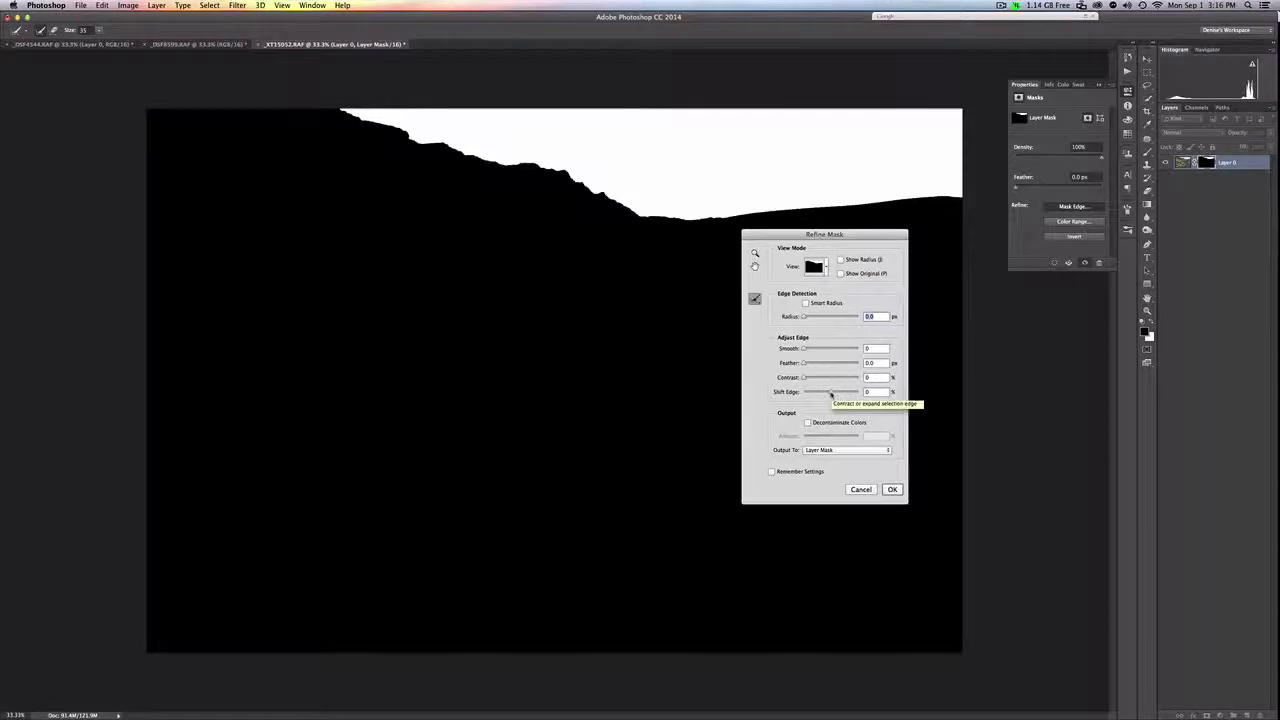
{"action": "left_click_drag", "start_coordinate": [830, 393], "coordinate": [848, 393]}
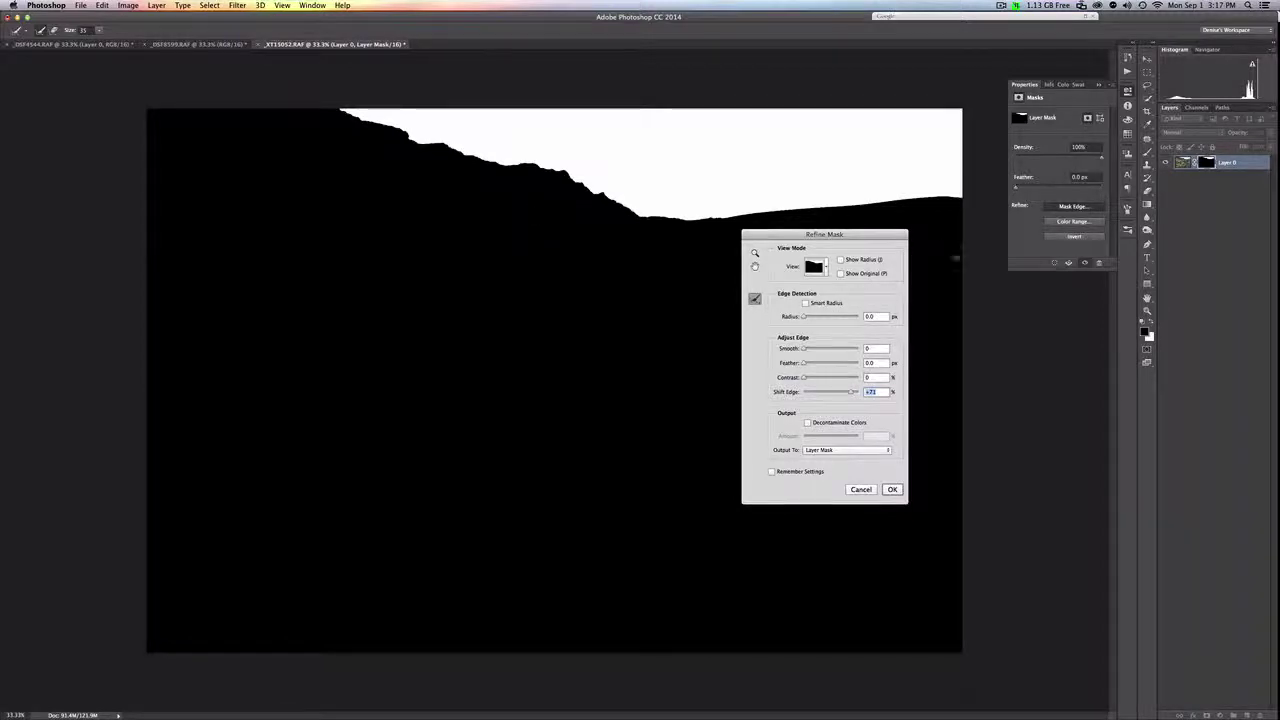
{"action": "mouse_move", "coordinate": [851, 393]}
{"action": "left_mouse_down"}
{"action": "mouse_move", "coordinate": [796, 391]}
{"action": "mouse_move", "coordinate": [860, 391]}
{"action": "left_mouse_up"}
{"action": "left_click", "coordinate": [892, 489]}
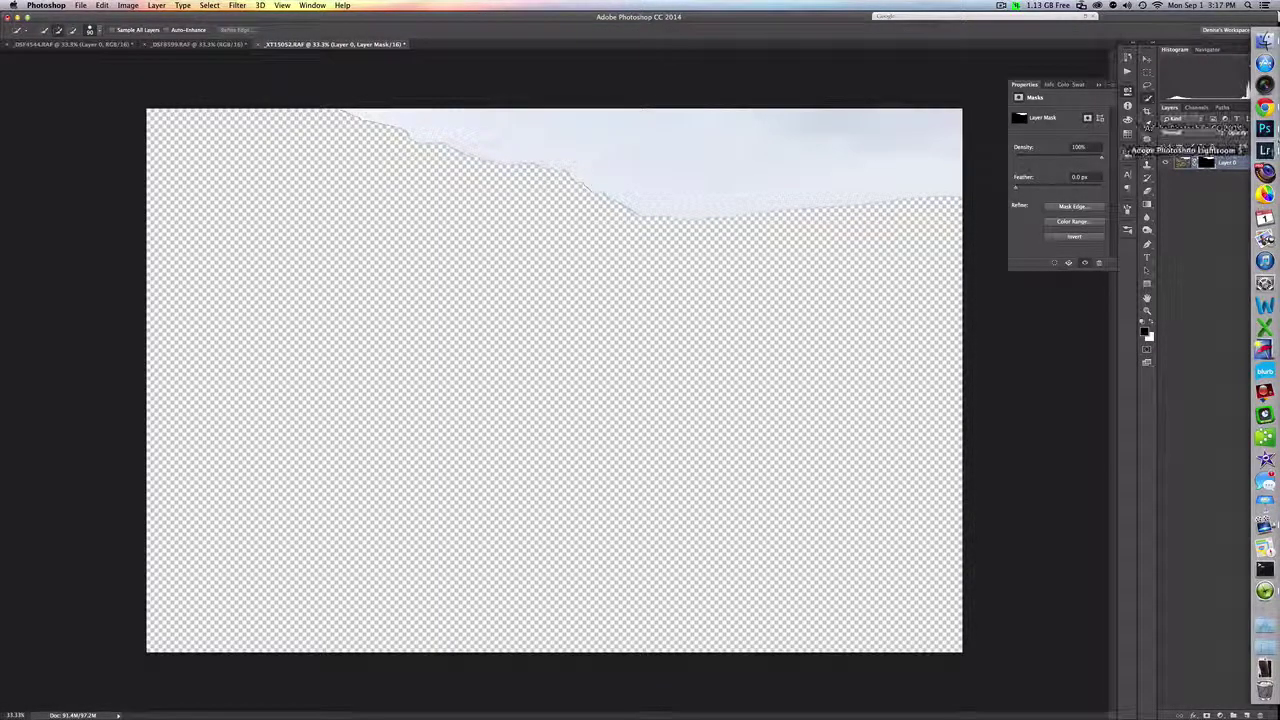
Step: Switch to Lightroom and select all the Iceland photos filtered by "sky cloud"
{"action": "left_click", "coordinate": [1265, 150]}
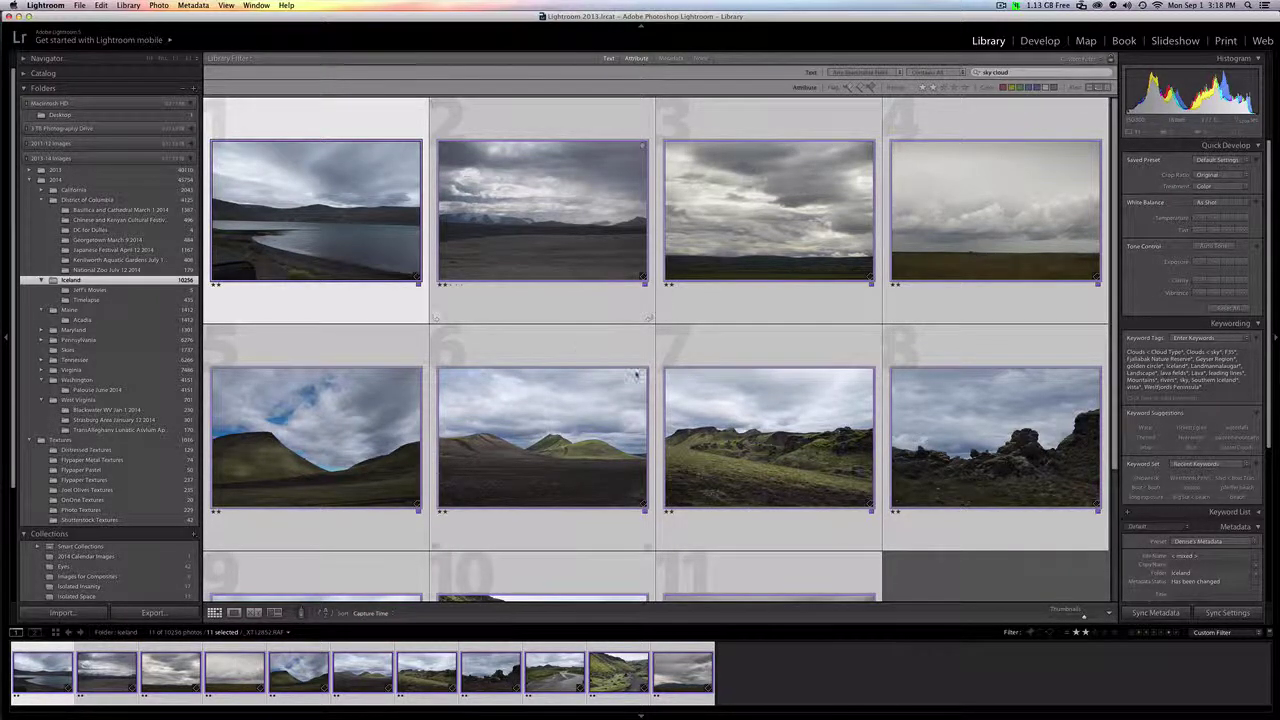
{"action": "left_click", "coordinate": [488, 318]}
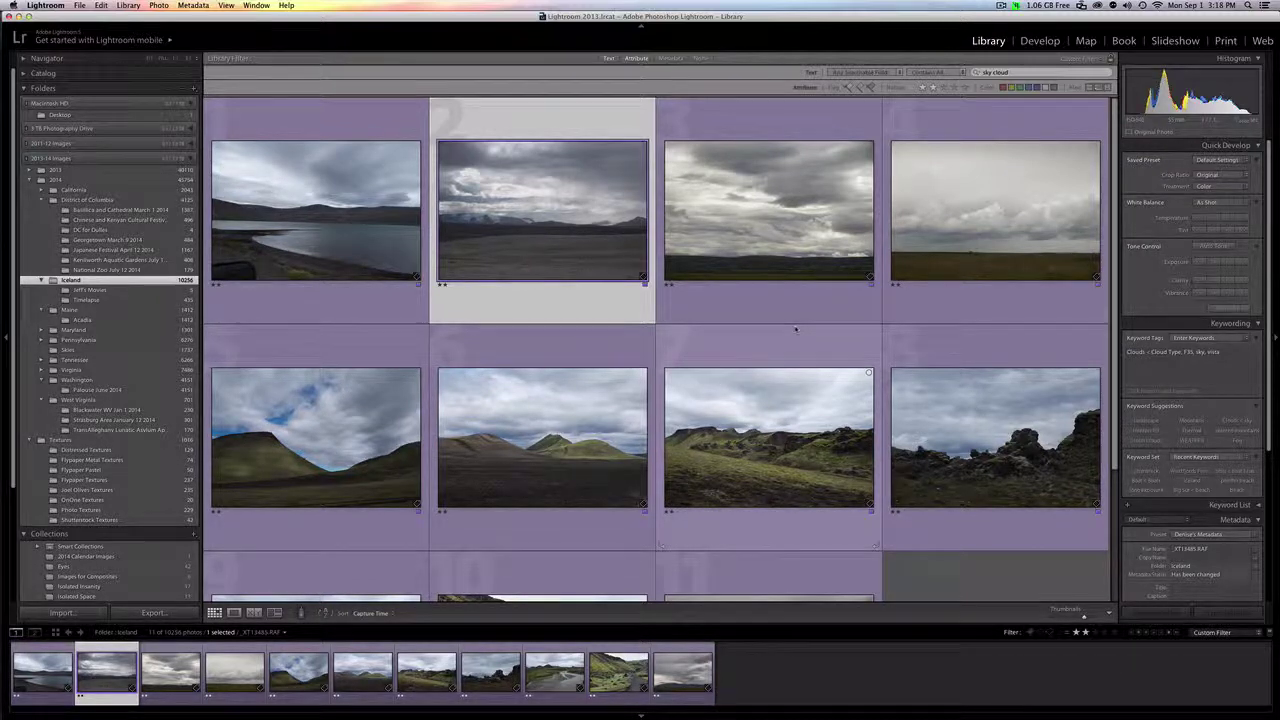
{"action": "key", "text": "super+a"}
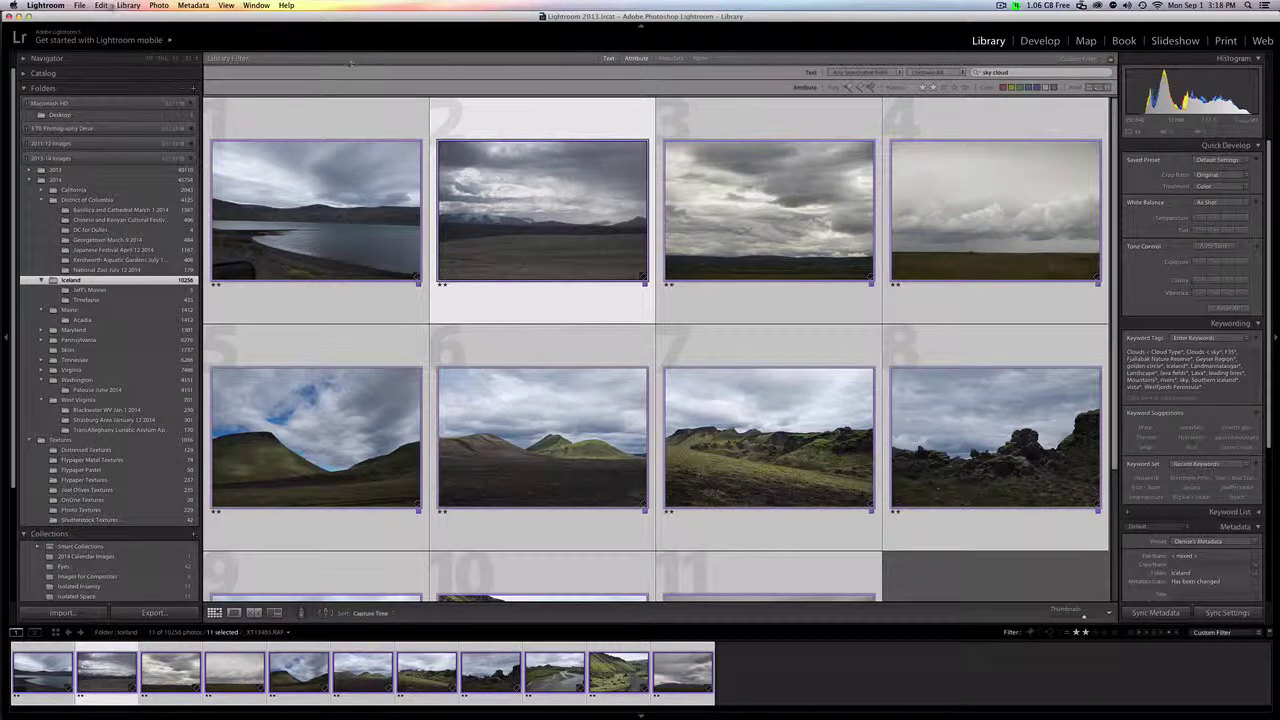
{"action": "left_click", "coordinate": [101, 5]}
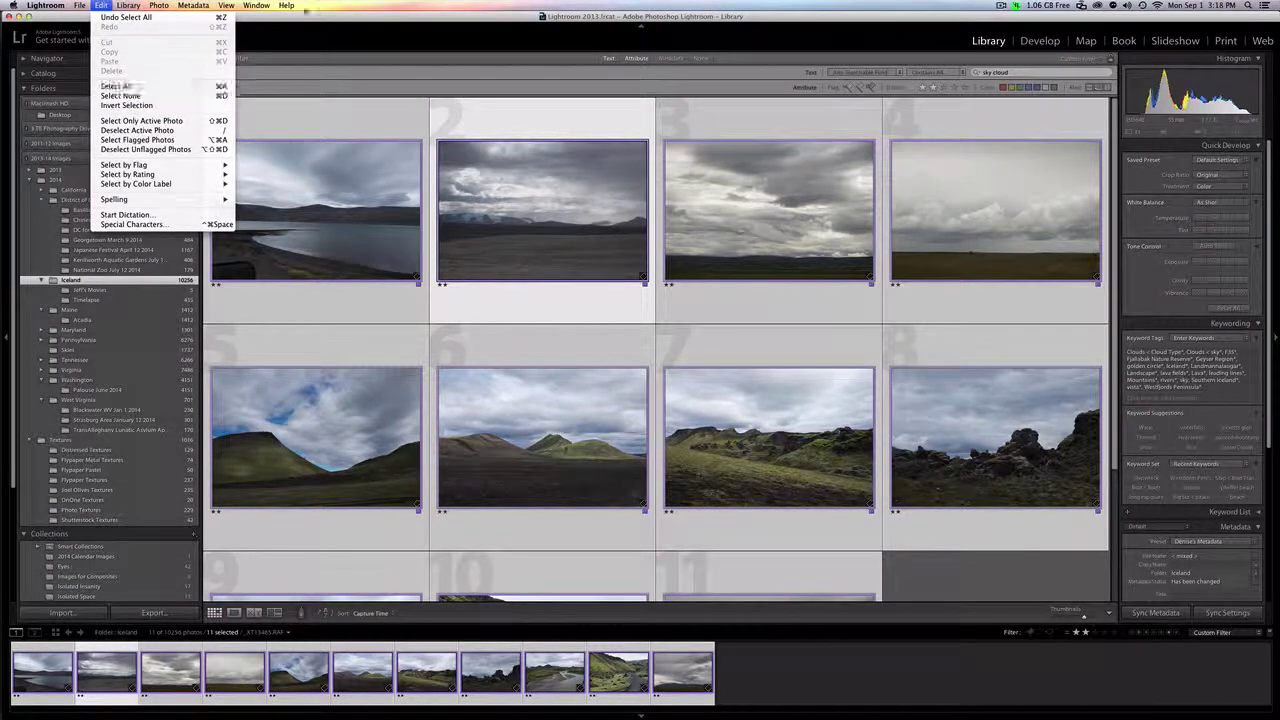
{"action": "left_click", "coordinate": [118, 87]}
Step: Open all the selected cloud photos for editing in Adobe Photoshop CC 2014
{"action": "right_click", "coordinate": [761, 193]}
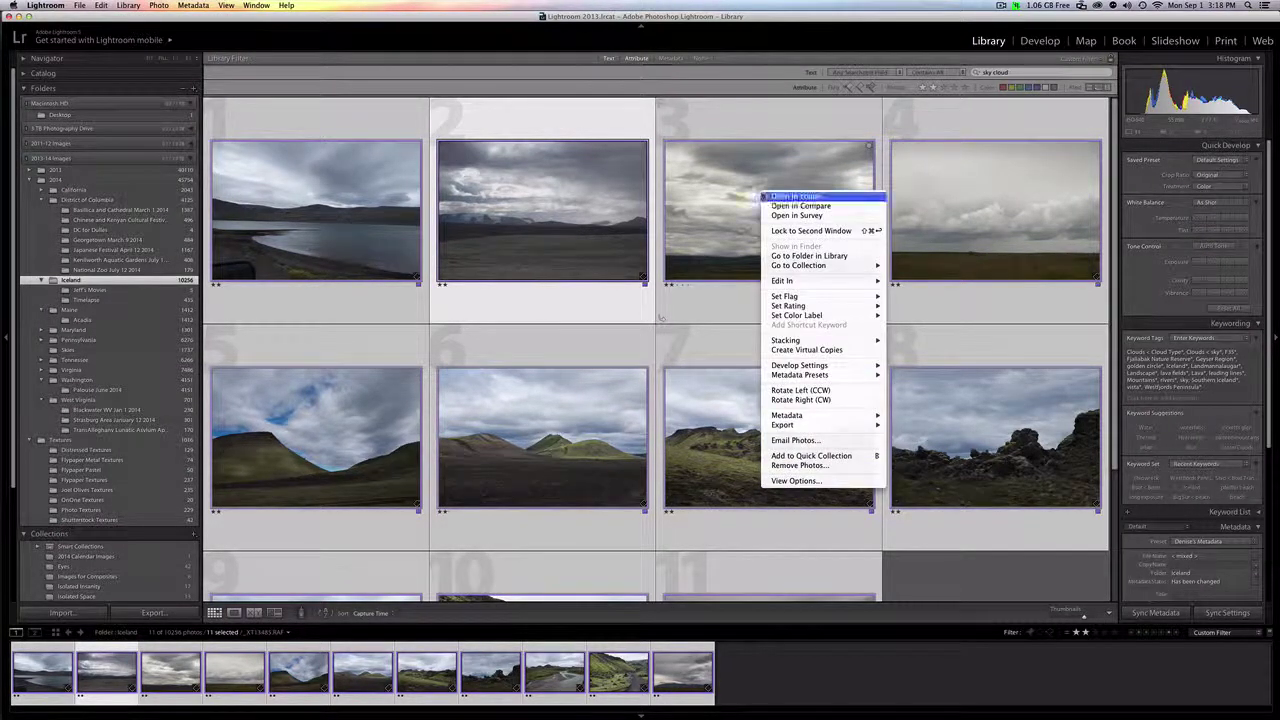
{"action": "mouse_move", "coordinate": [791, 281]}
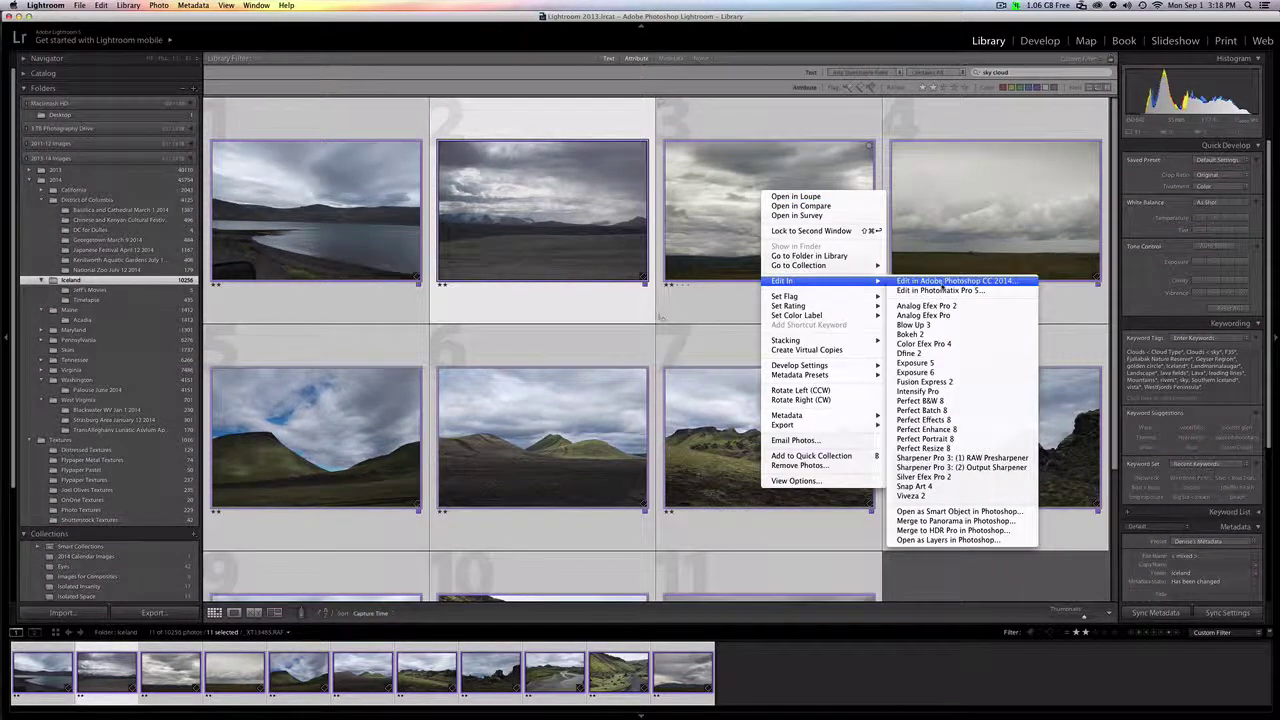
{"action": "left_click", "coordinate": [944, 284]}
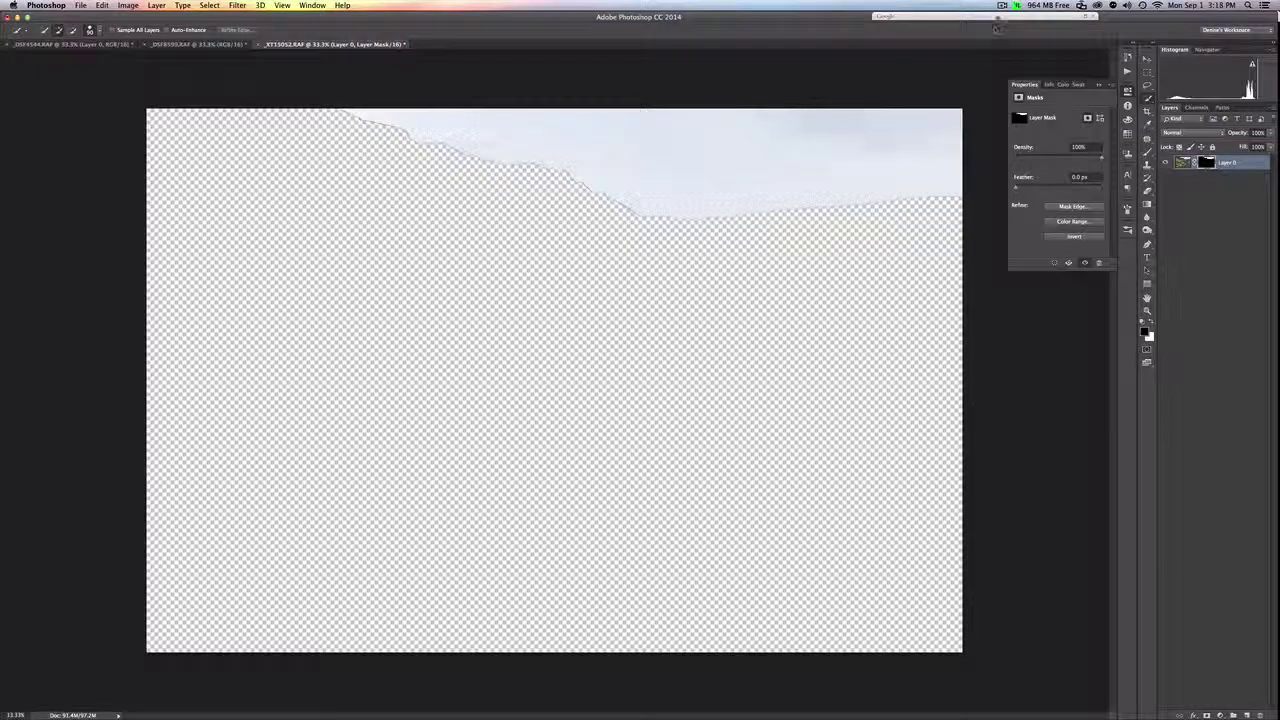
{"action": "left_click", "coordinate": [1002, 6]}
{"action": "left_click", "coordinate": [1022, 27]}
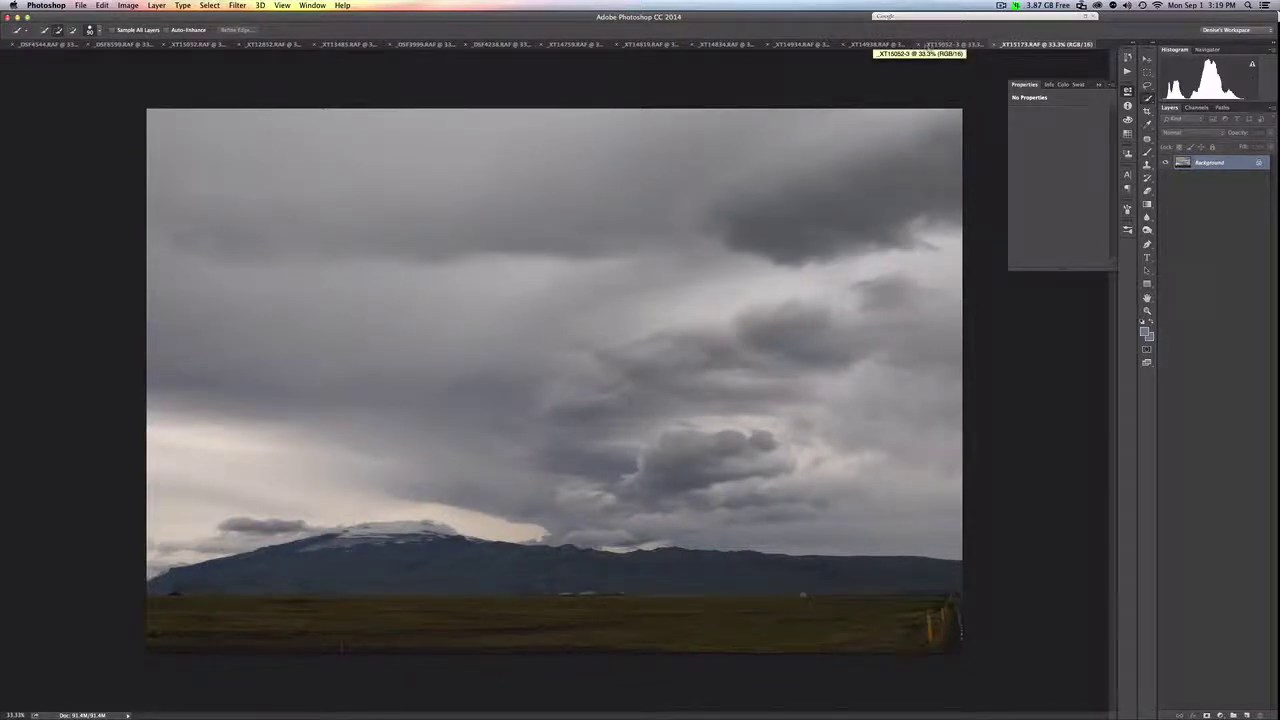
Step: Close the duplicate _XT15052-3 image and tile all the remaining open images horizontally
{"action": "left_click", "coordinate": [921, 45]}
{"action": "left_click", "coordinate": [604, 231]}
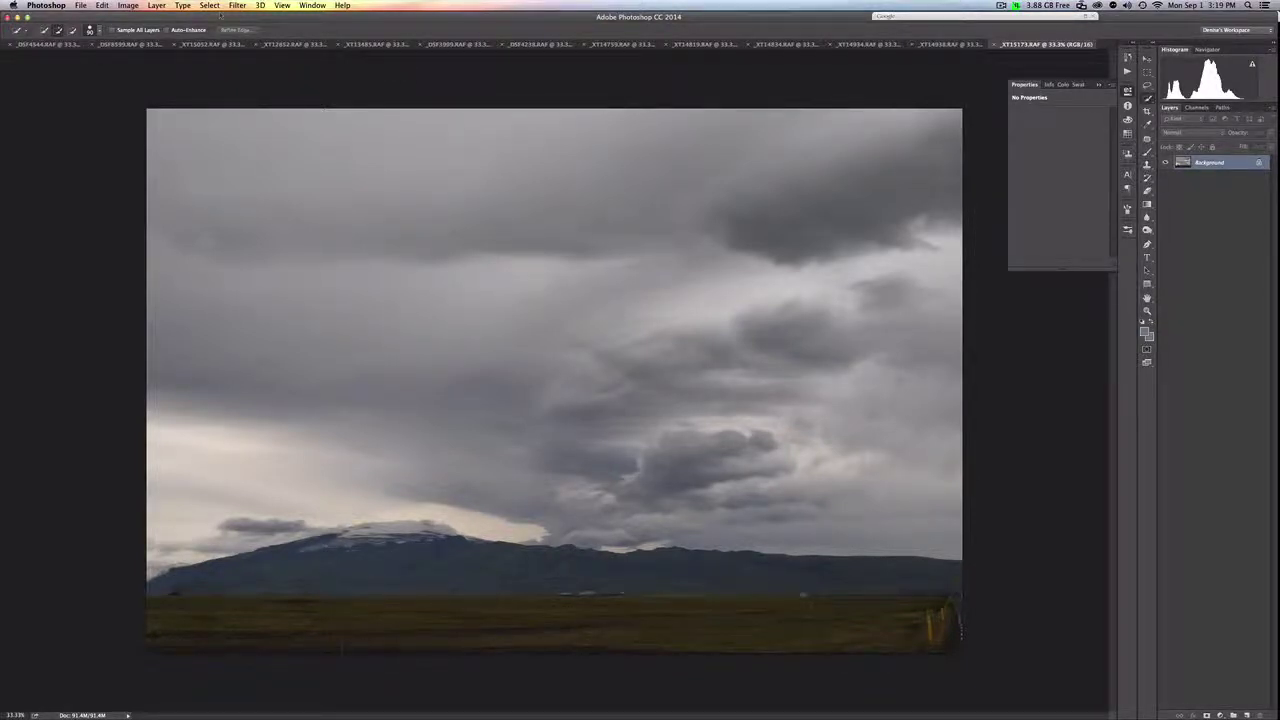
{"action": "left_click", "coordinate": [308, 6]}
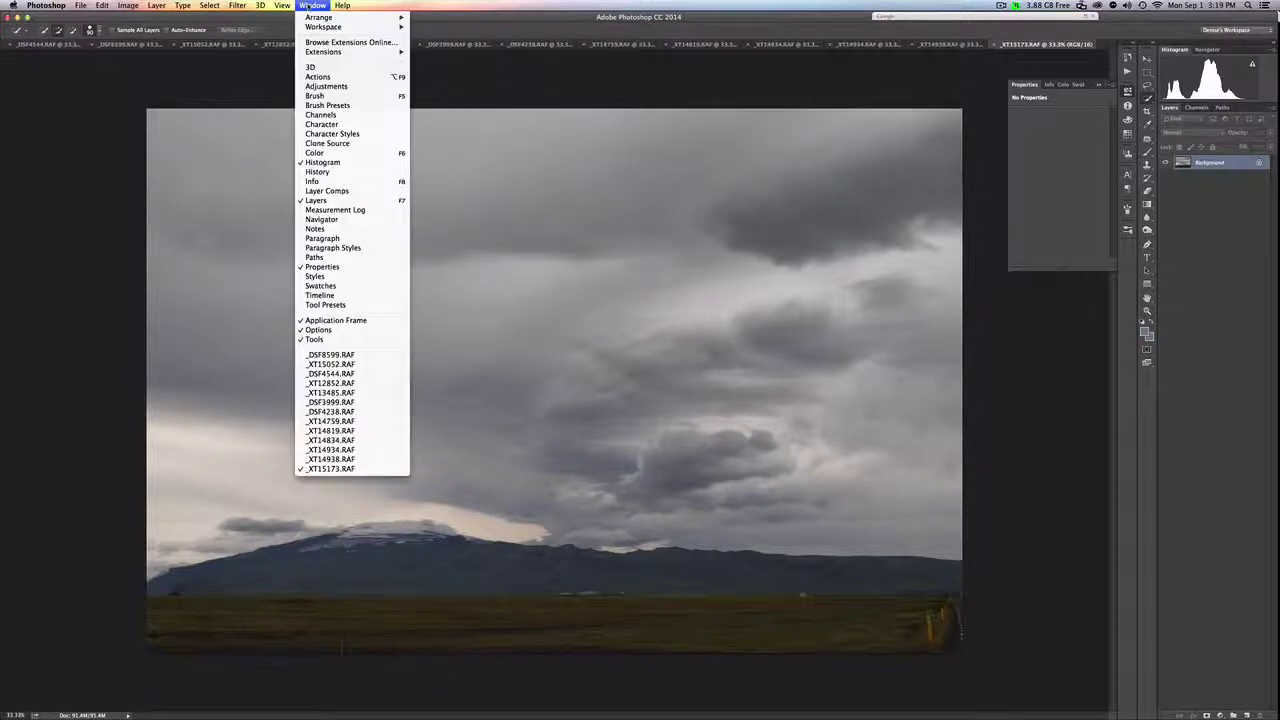
{"action": "mouse_move", "coordinate": [320, 17]}
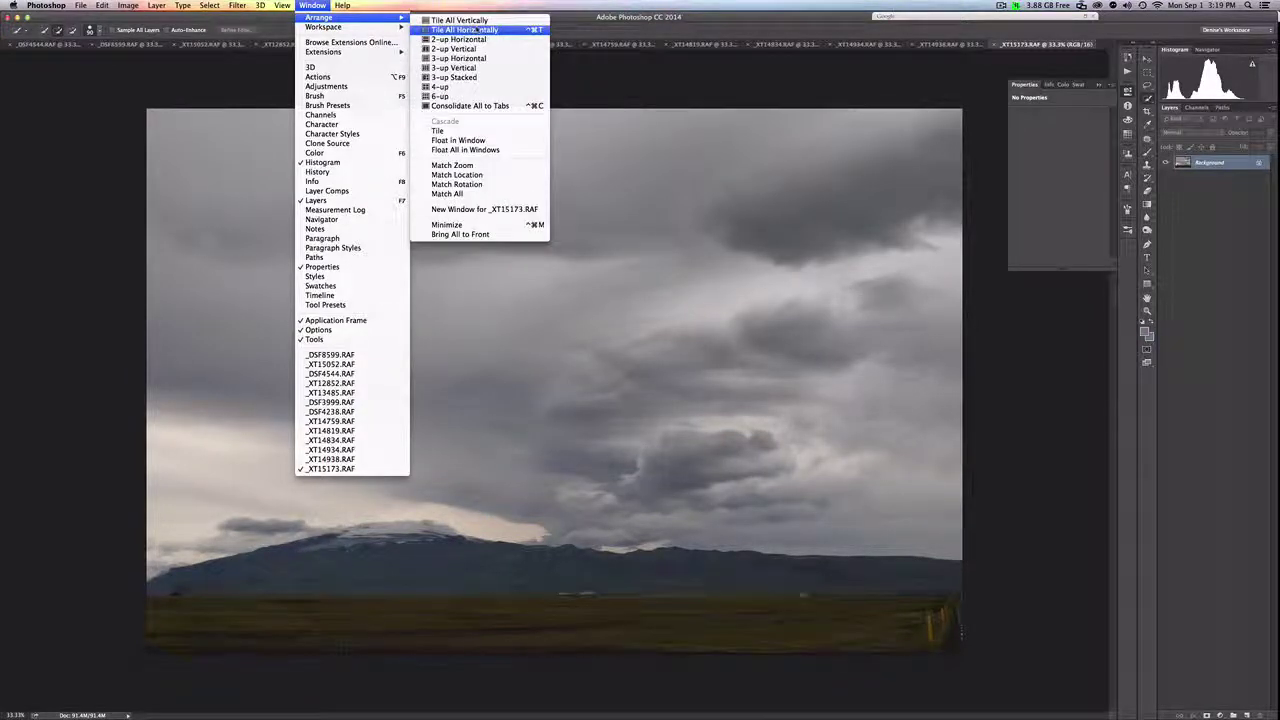
{"action": "left_click", "coordinate": [478, 30]}
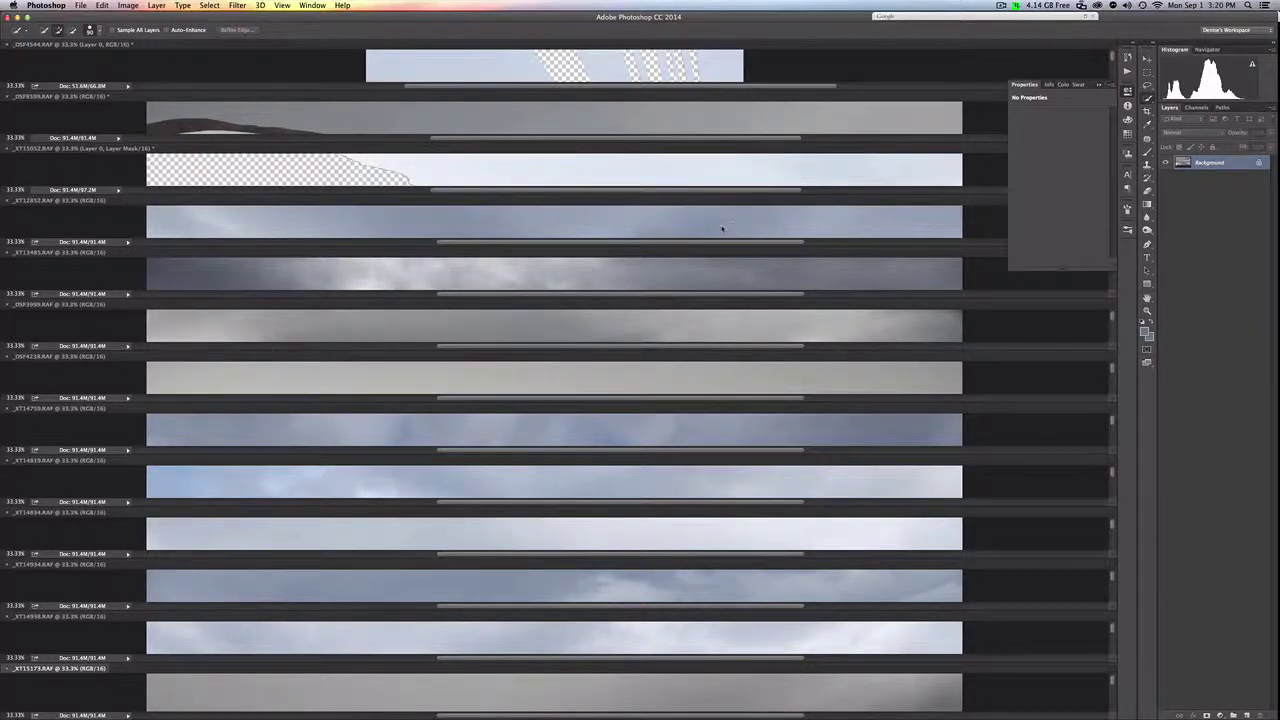
Step: Switch from Quick Selection to the Brush tool and make the _XT13485.RAF image active
{"action": "left_click", "coordinate": [553, 224]}
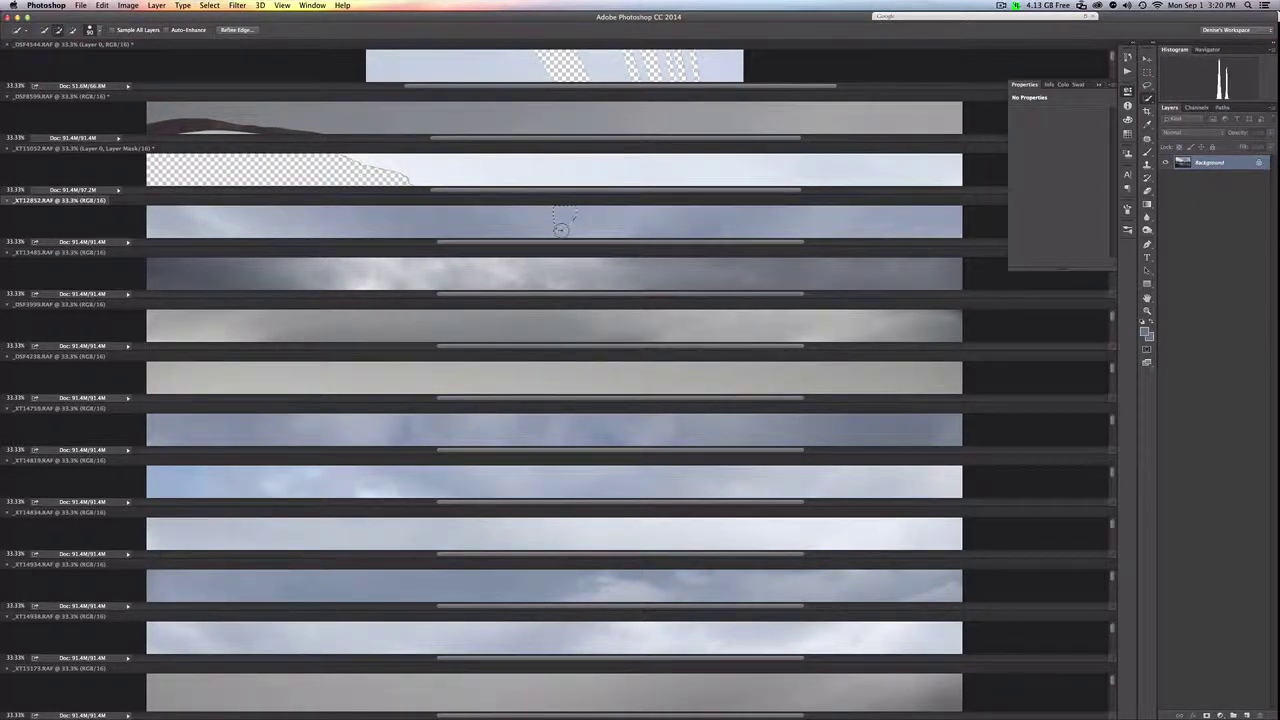
{"action": "key", "text": "b"}
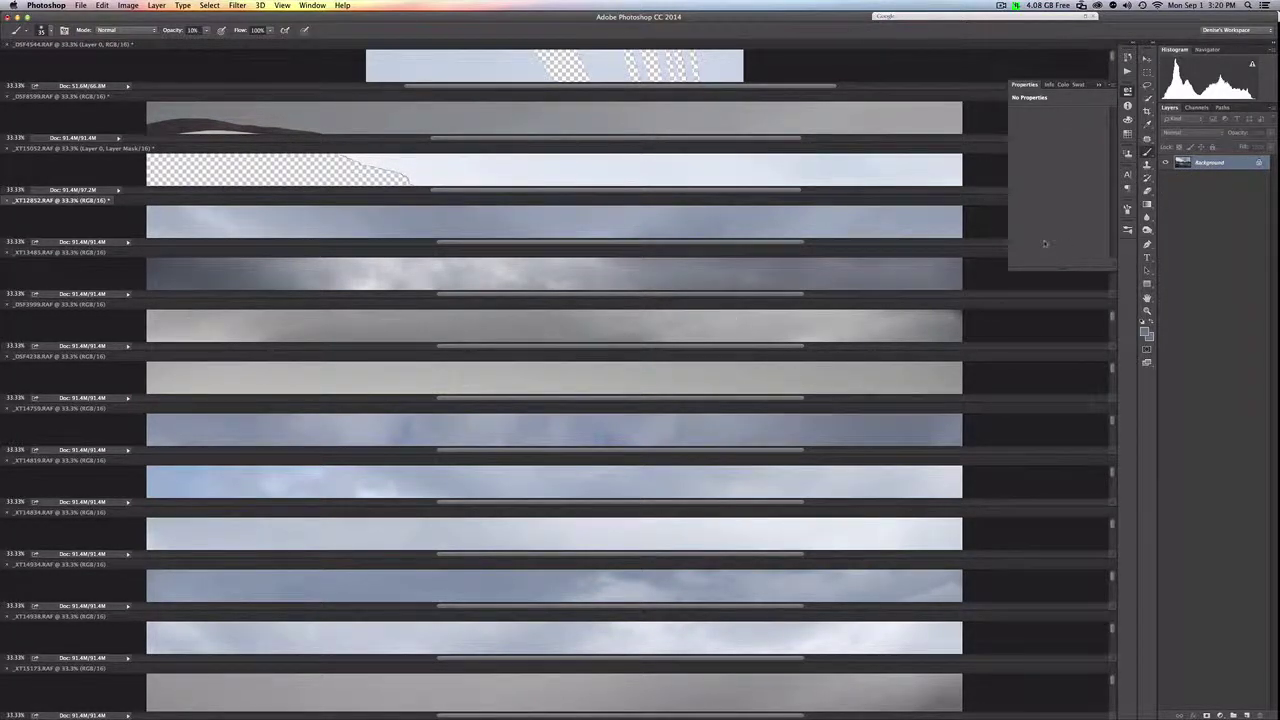
{"action": "left_click", "coordinate": [652, 279]}
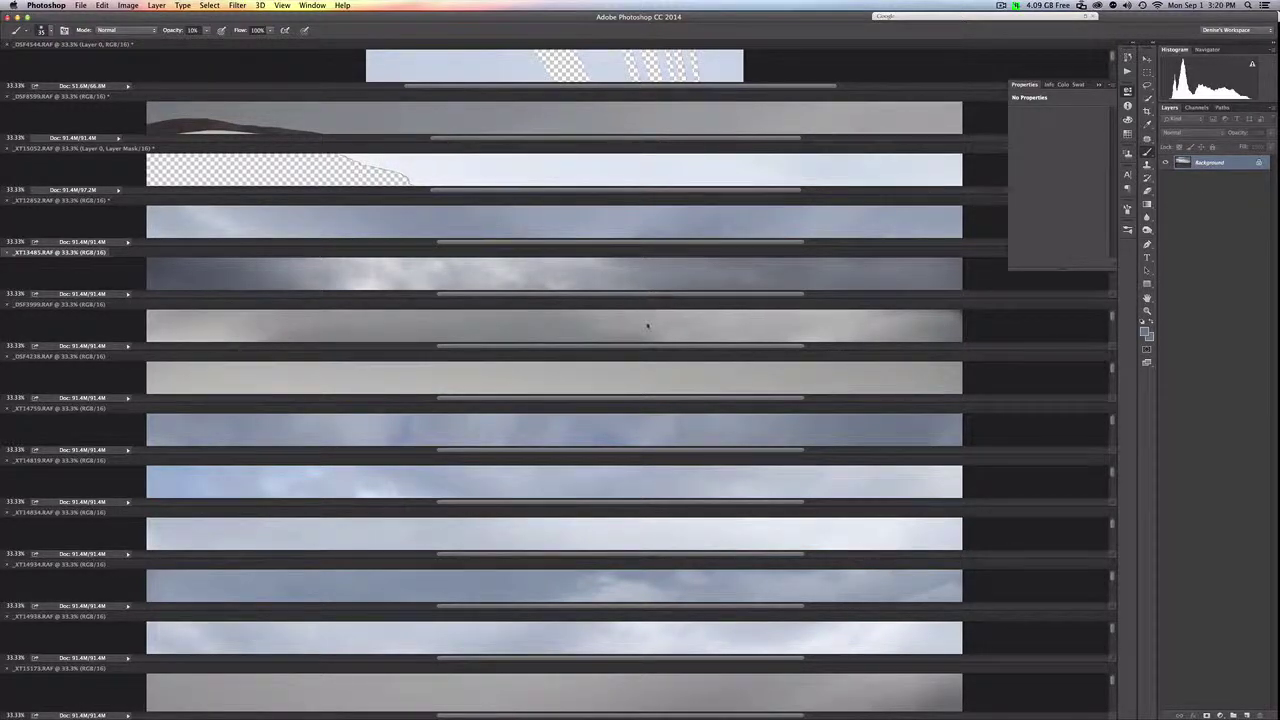
Step: Copy the _DSF3999 cloud photo into _DSF8599 and the _XT14934 cloud photo into _XT15052 as new layers
{"action": "left_click", "coordinate": [647, 325]}
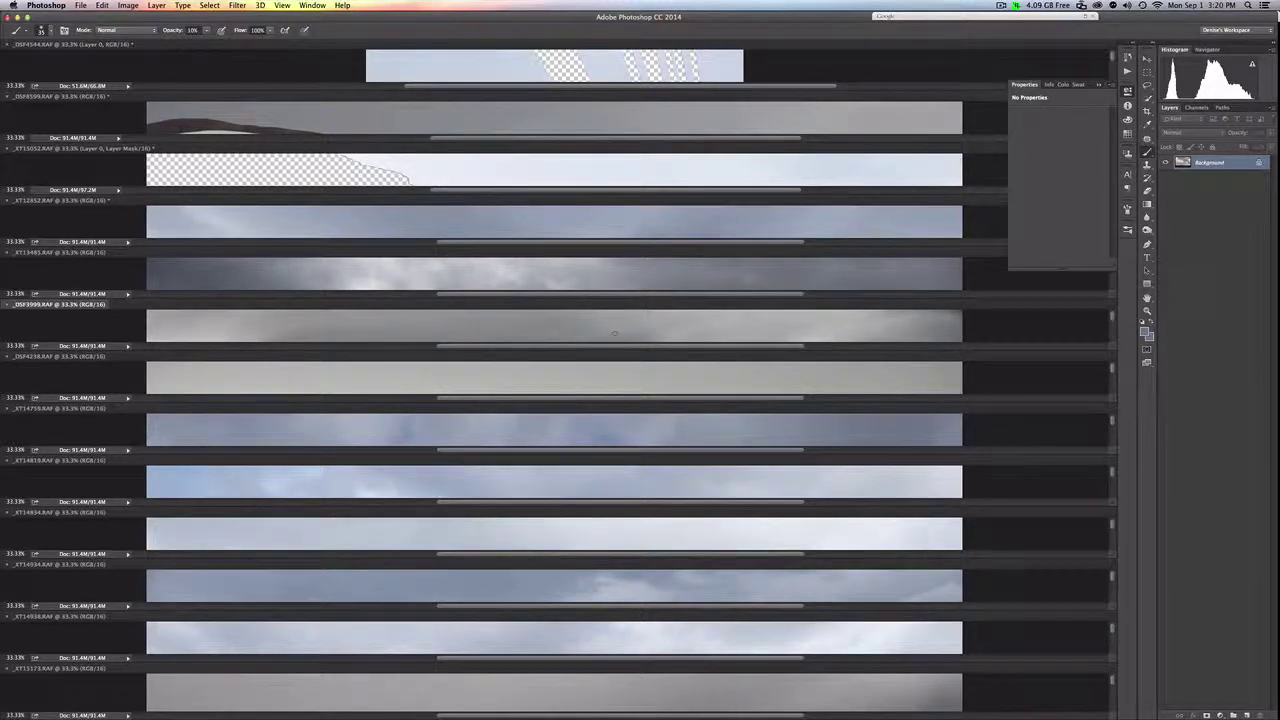
{"action": "left_click_drag", "start_coordinate": [1188, 165], "coordinate": [735, 119]}
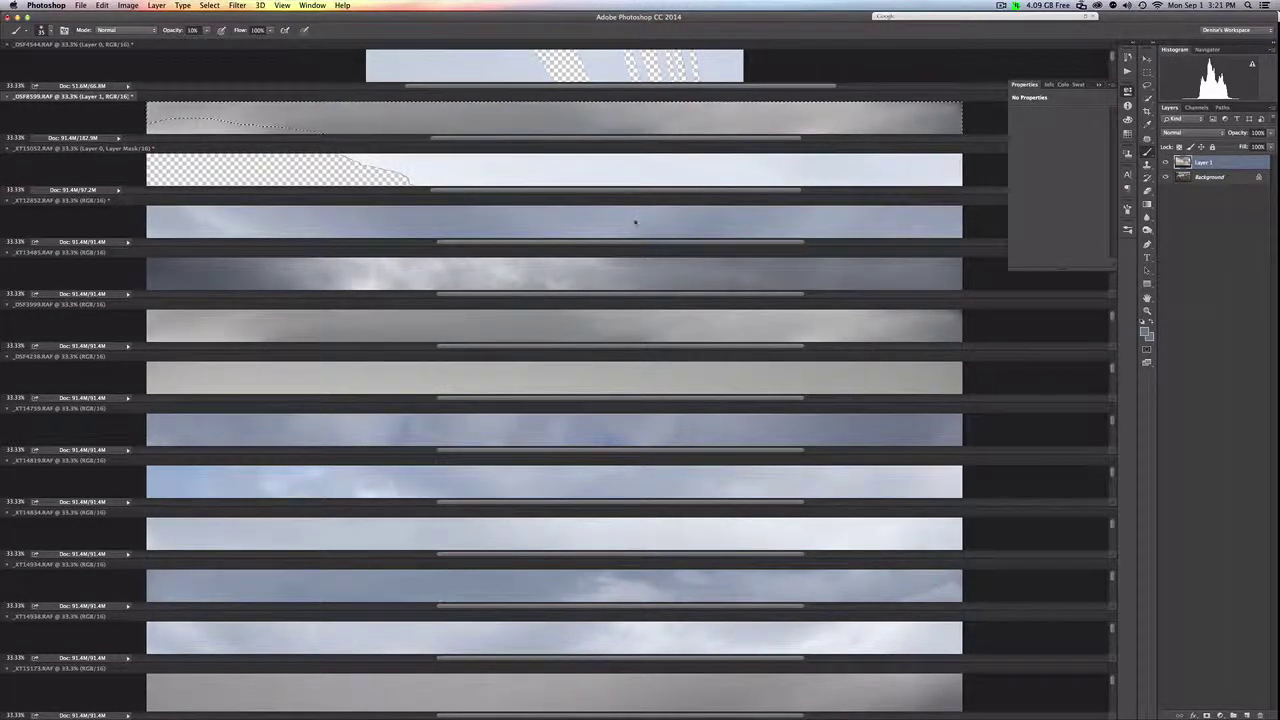
{"action": "left_click", "coordinate": [640, 537]}
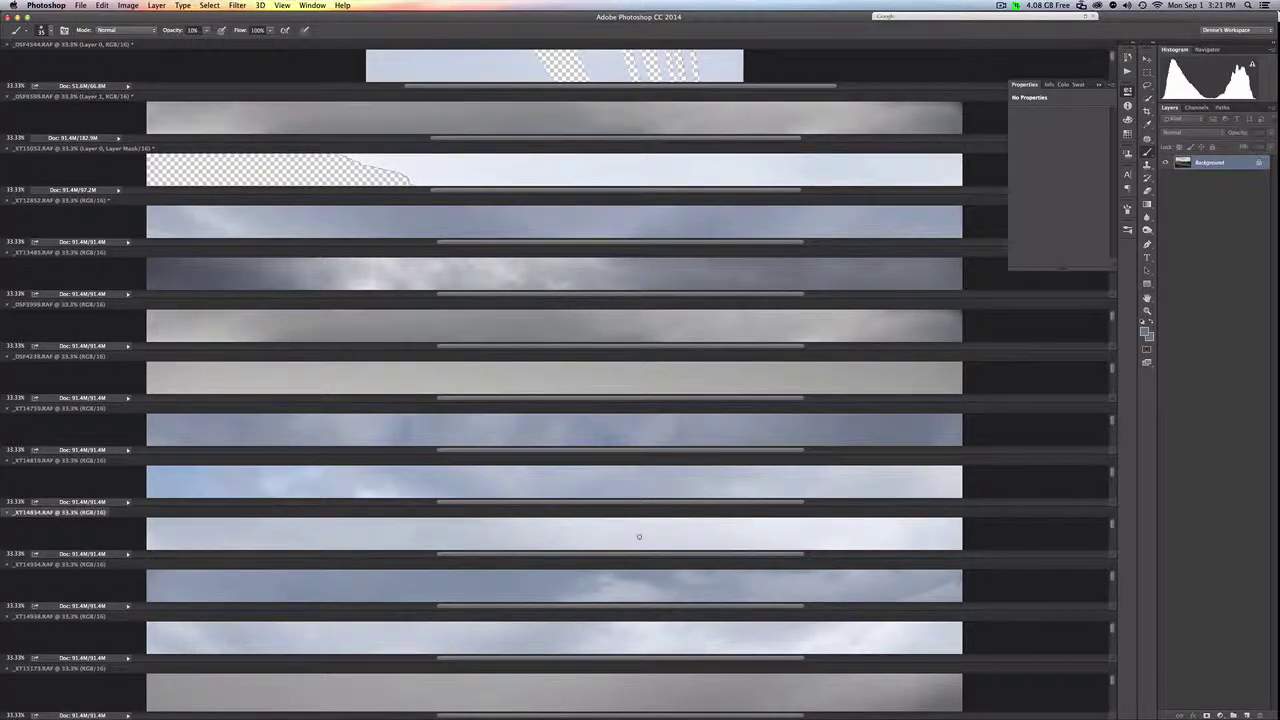
{"action": "left_click", "coordinate": [640, 590]}
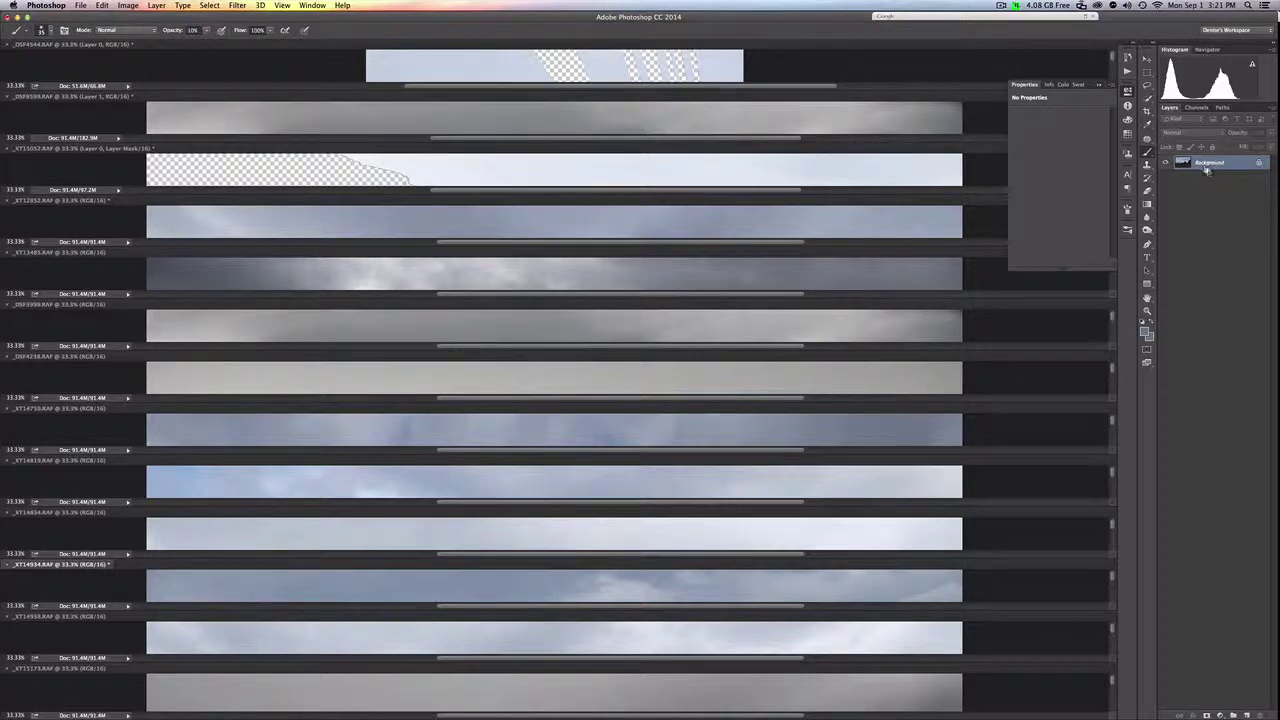
{"action": "left_click_drag", "start_coordinate": [1210, 165], "coordinate": [461, 170]}
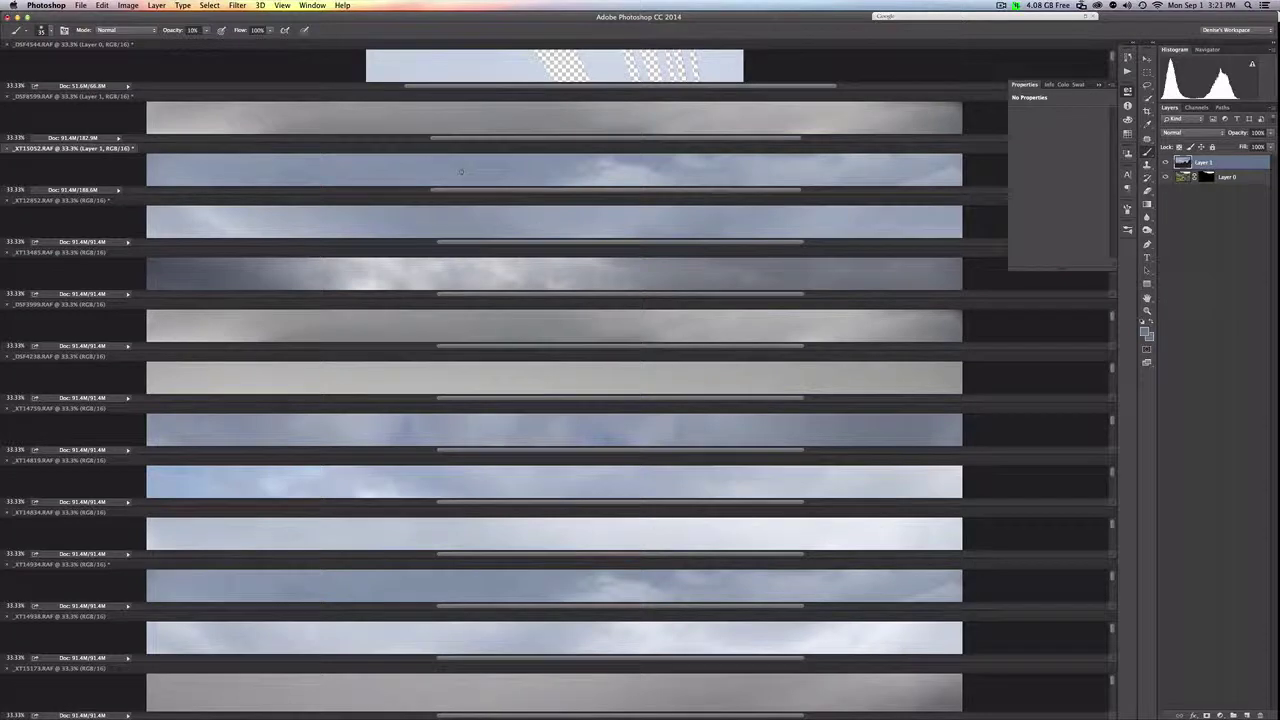
Step: Copy the _XT15173 cloud photo as a new layer into both _DSF4544 and _DSF8599
{"action": "left_click", "coordinate": [715, 690]}
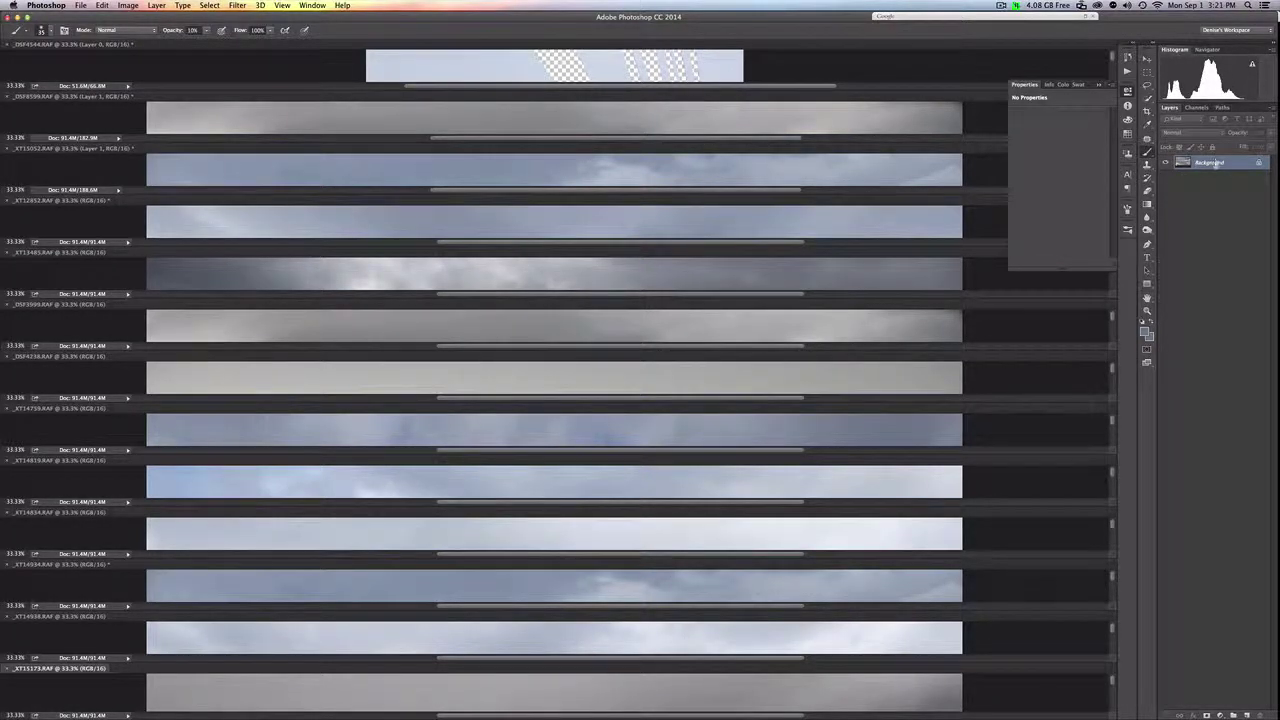
{"action": "left_click_drag", "start_coordinate": [1215, 164], "coordinate": [520, 66]}
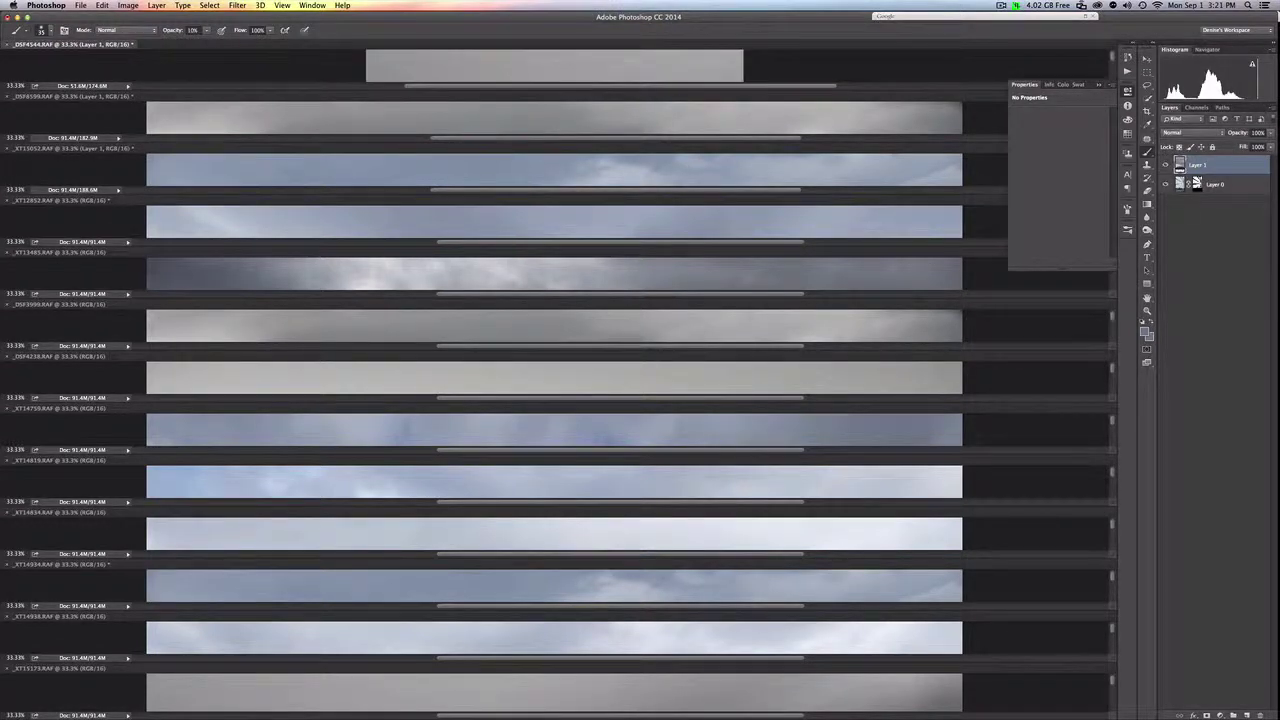
{"action": "left_click", "coordinate": [993, 699]}
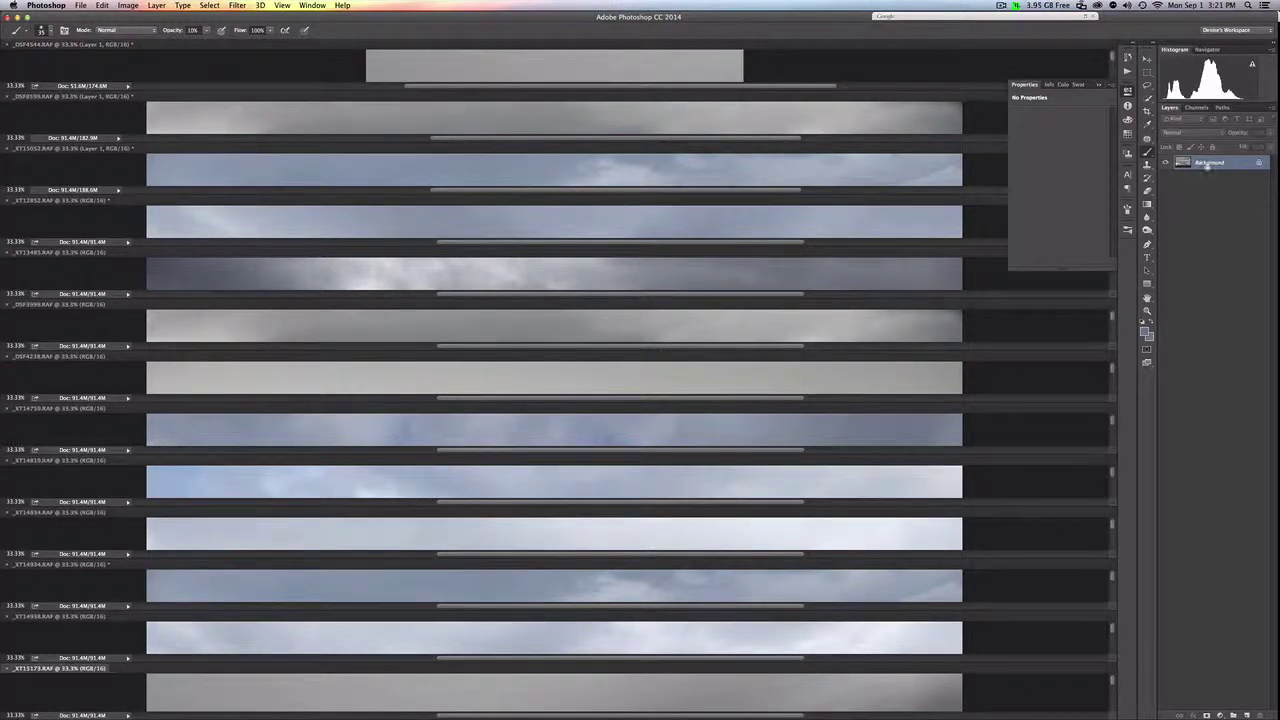
{"action": "left_click_drag", "start_coordinate": [1208, 165], "coordinate": [519, 119]}
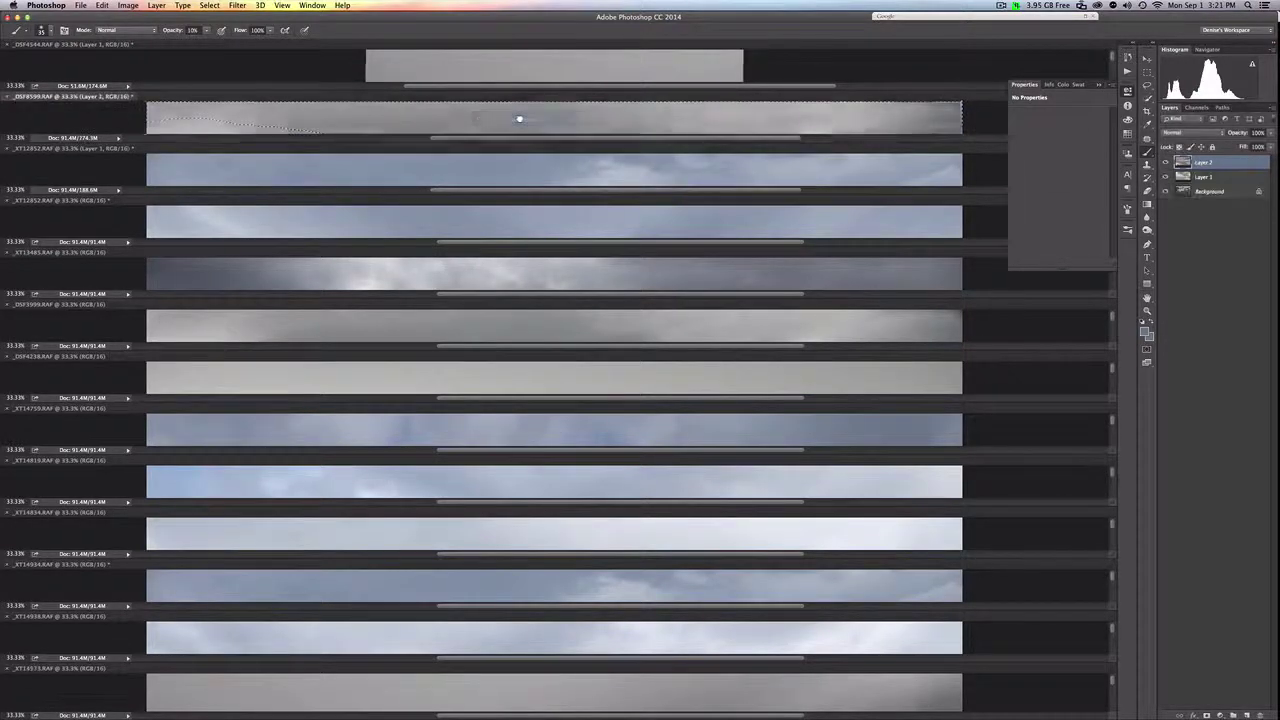
Step: Copy the _XT14759 clouds into _XT15052 and the _DSF3999 clouds into _DSF8599 as additional layers
{"action": "left_click", "coordinate": [611, 428]}
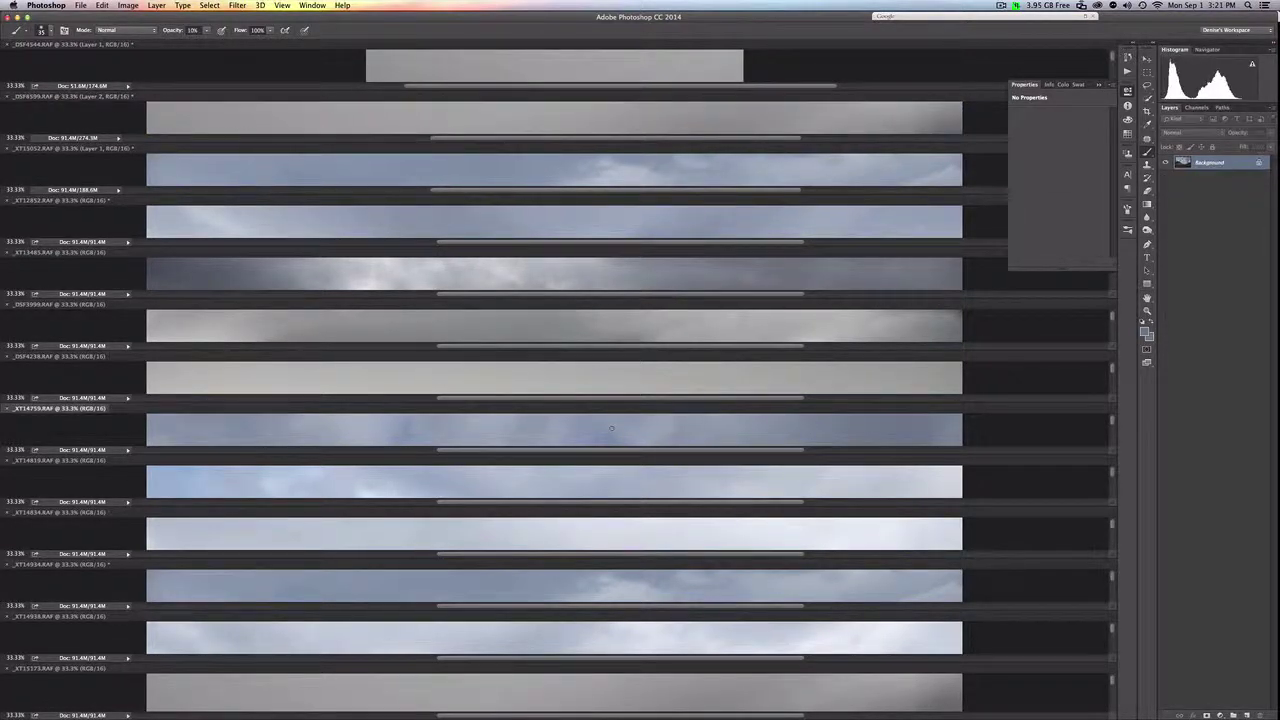
{"action": "left_click_drag", "start_coordinate": [1200, 164], "coordinate": [650, 176]}
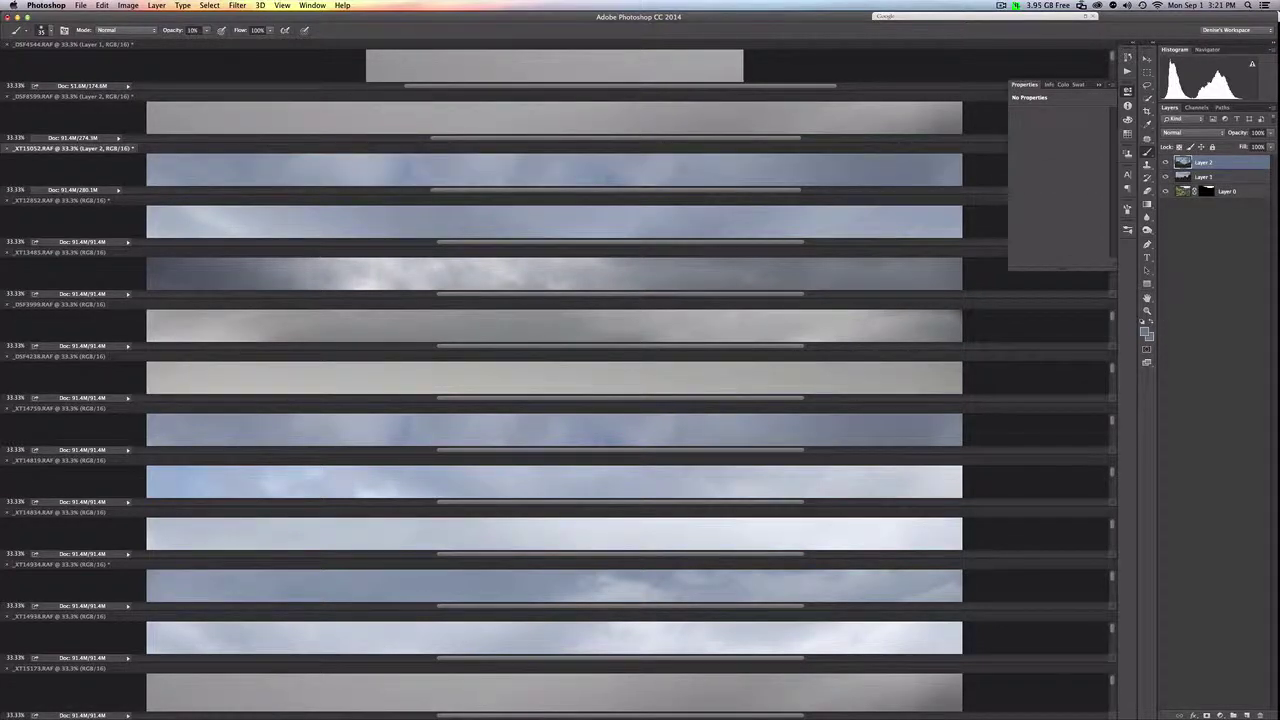
{"action": "left_click", "coordinate": [609, 325]}
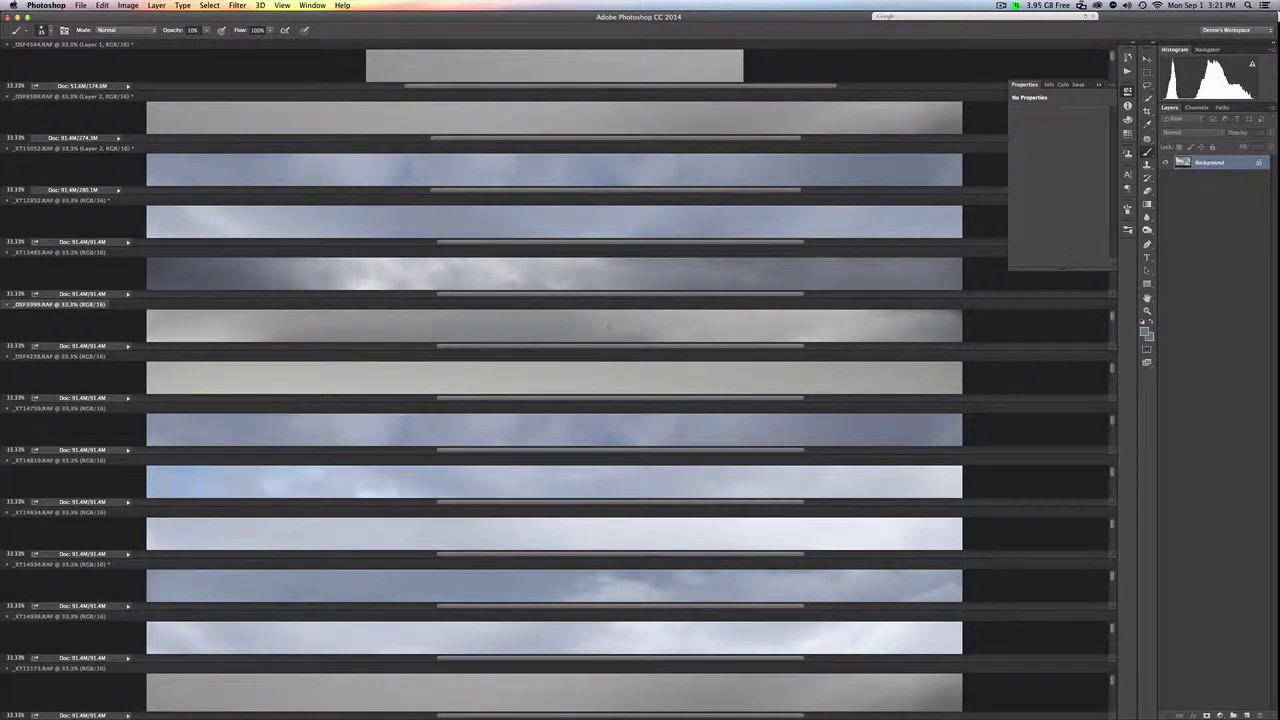
{"action": "left_click_drag", "start_coordinate": [1212, 168], "coordinate": [786, 120]}
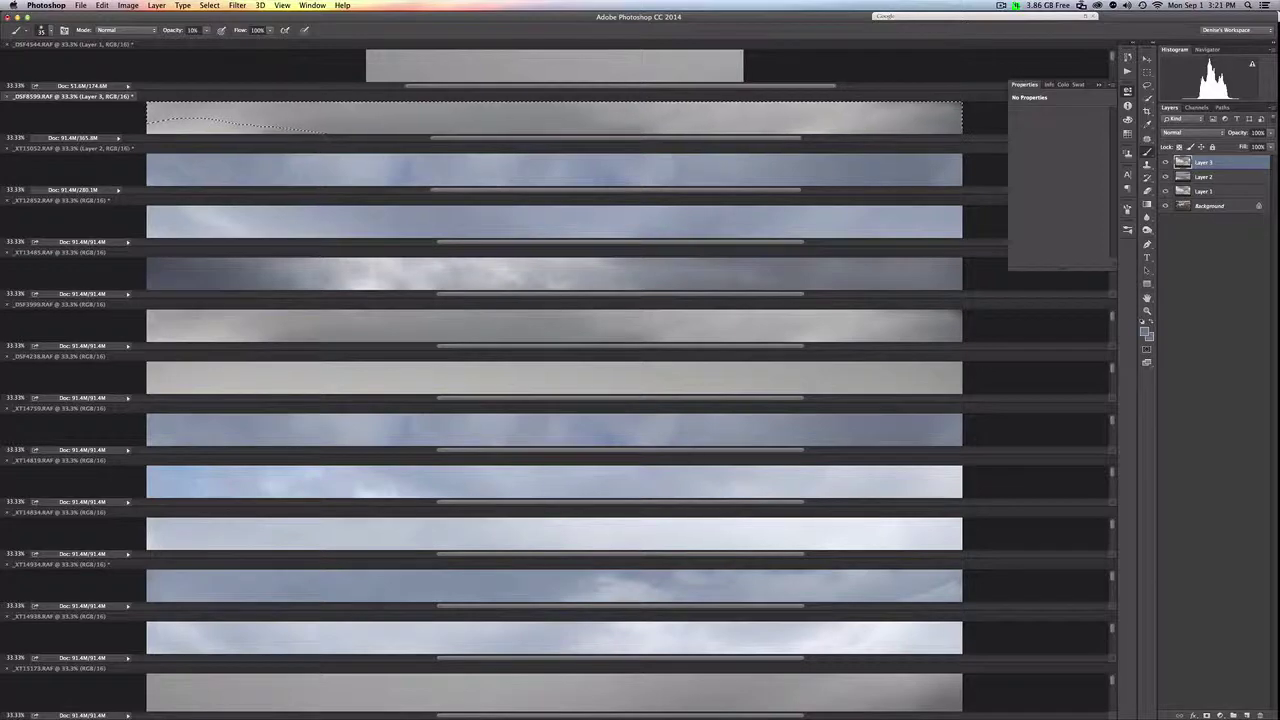
Step: Add the _XT14819 and _XT14938 cloud photos to _XT15052 as new layers
{"action": "left_click", "coordinate": [678, 484]}
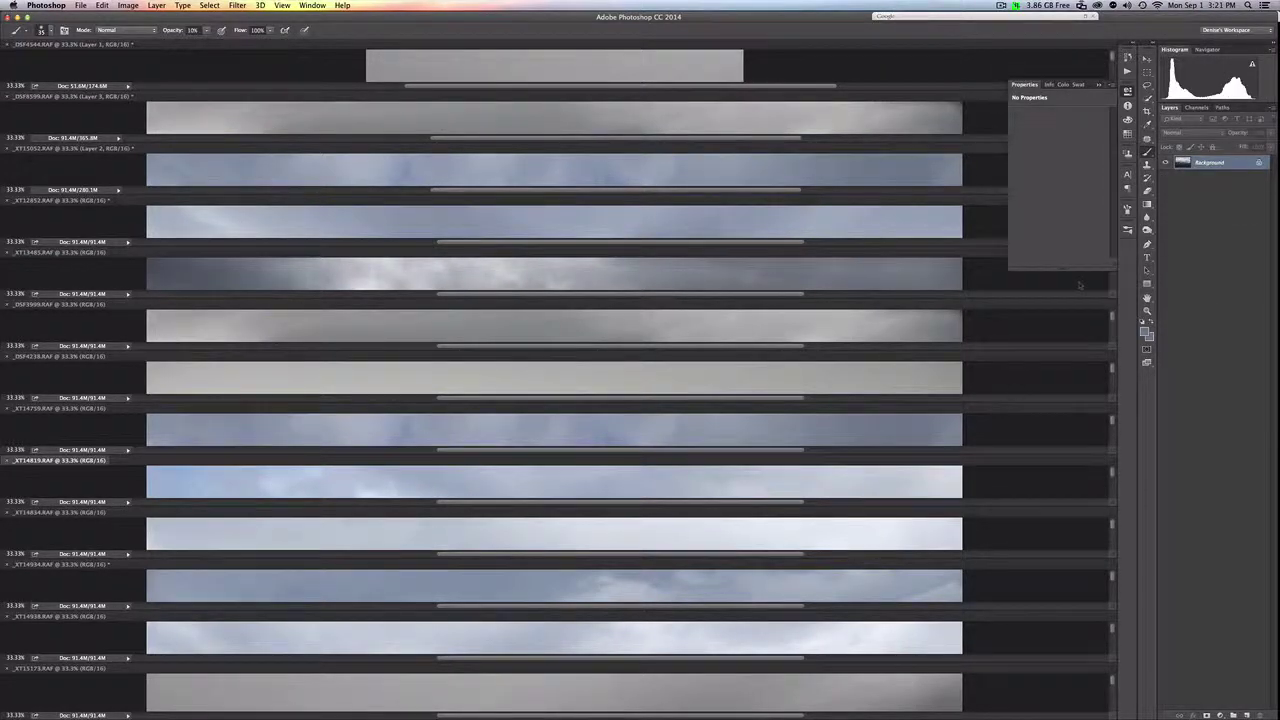
{"action": "left_click_drag", "start_coordinate": [1206, 166], "coordinate": [570, 175]}
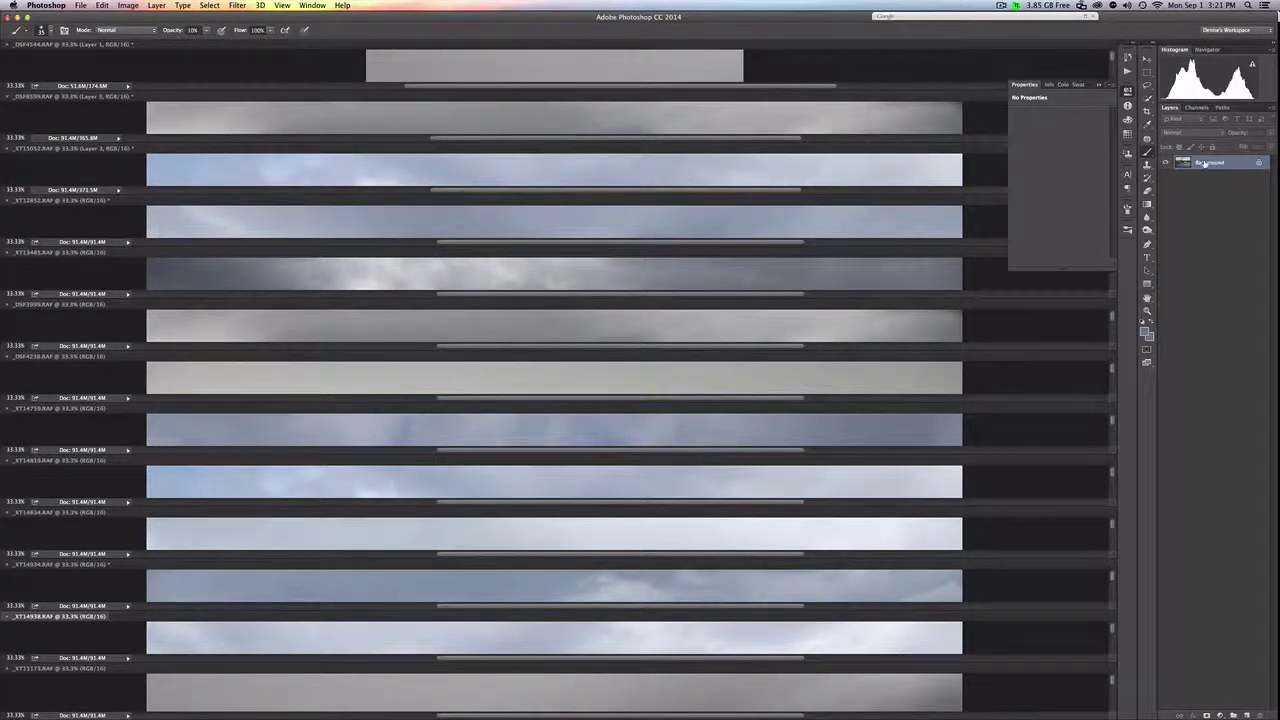
{"action": "left_click_drag", "start_coordinate": [1206, 163], "coordinate": [633, 172]}
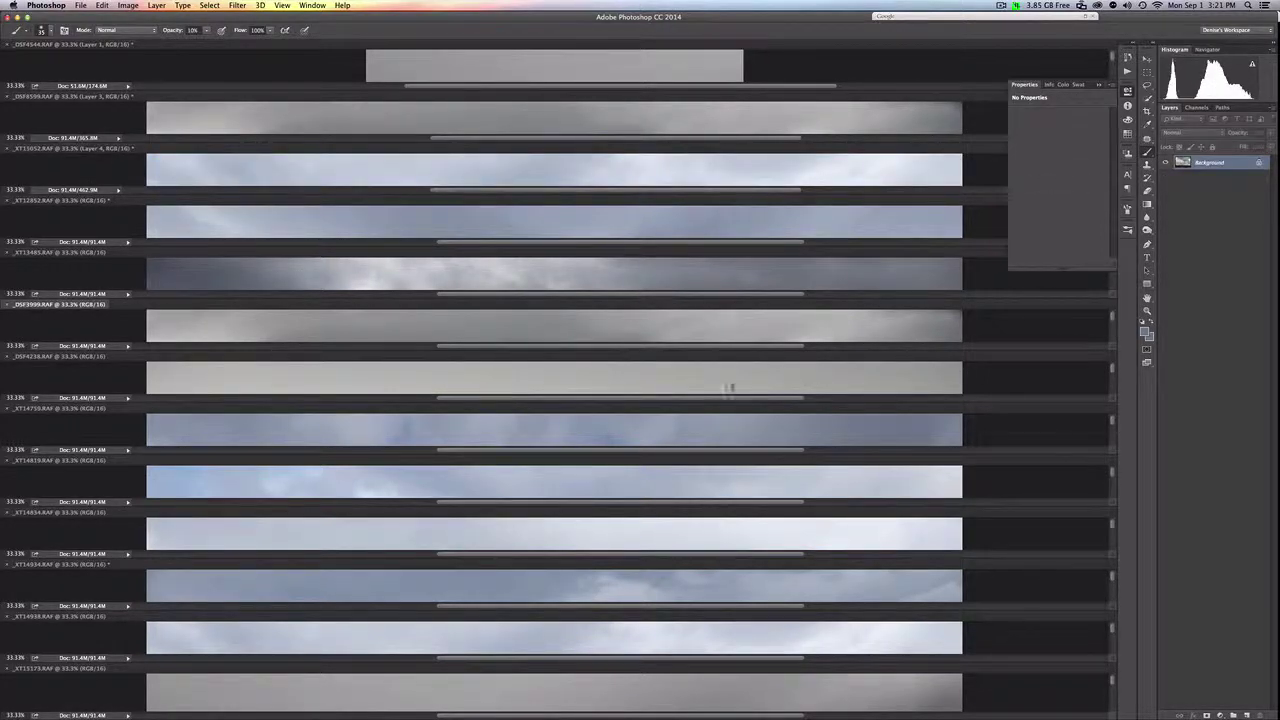
Step: Add the _DSF3999 and _DSF4238 cloud photos to _DSF4544 as new layers
{"action": "left_click_drag", "start_coordinate": [1206, 163], "coordinate": [600, 68]}
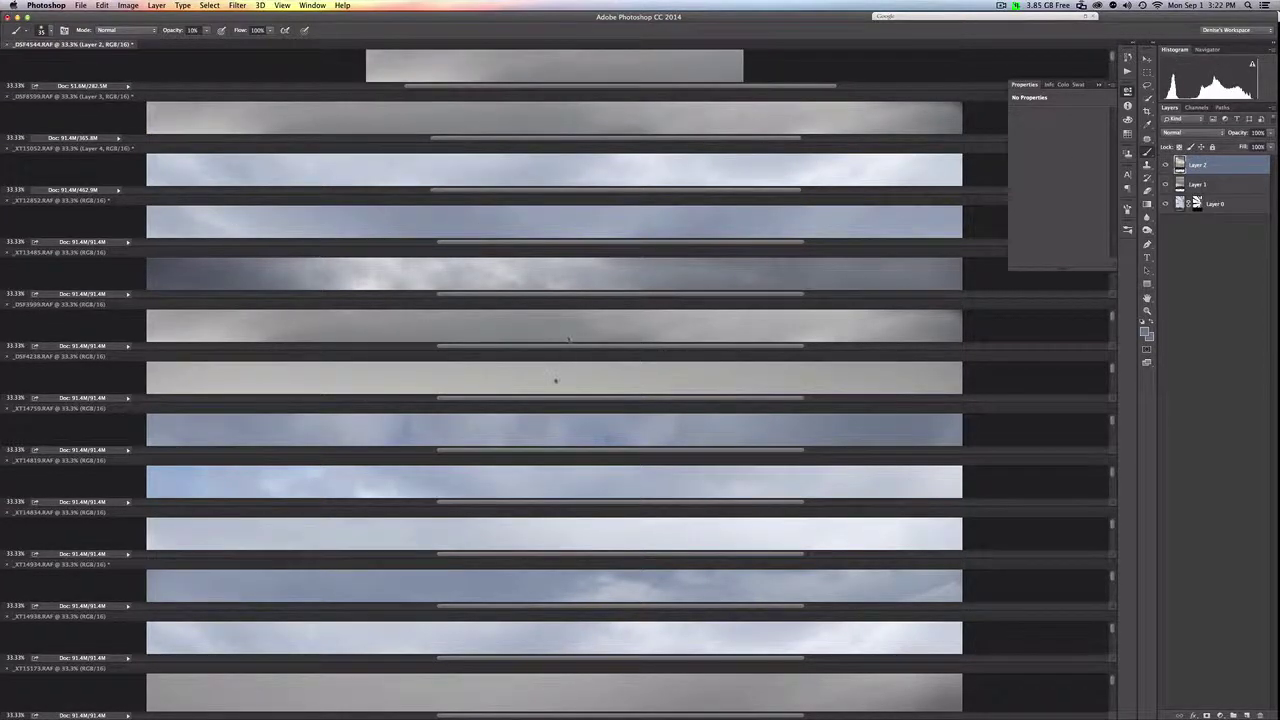
{"action": "left_click", "coordinate": [554, 377]}
{"action": "left_click_drag", "start_coordinate": [1190, 170], "coordinate": [520, 65]}
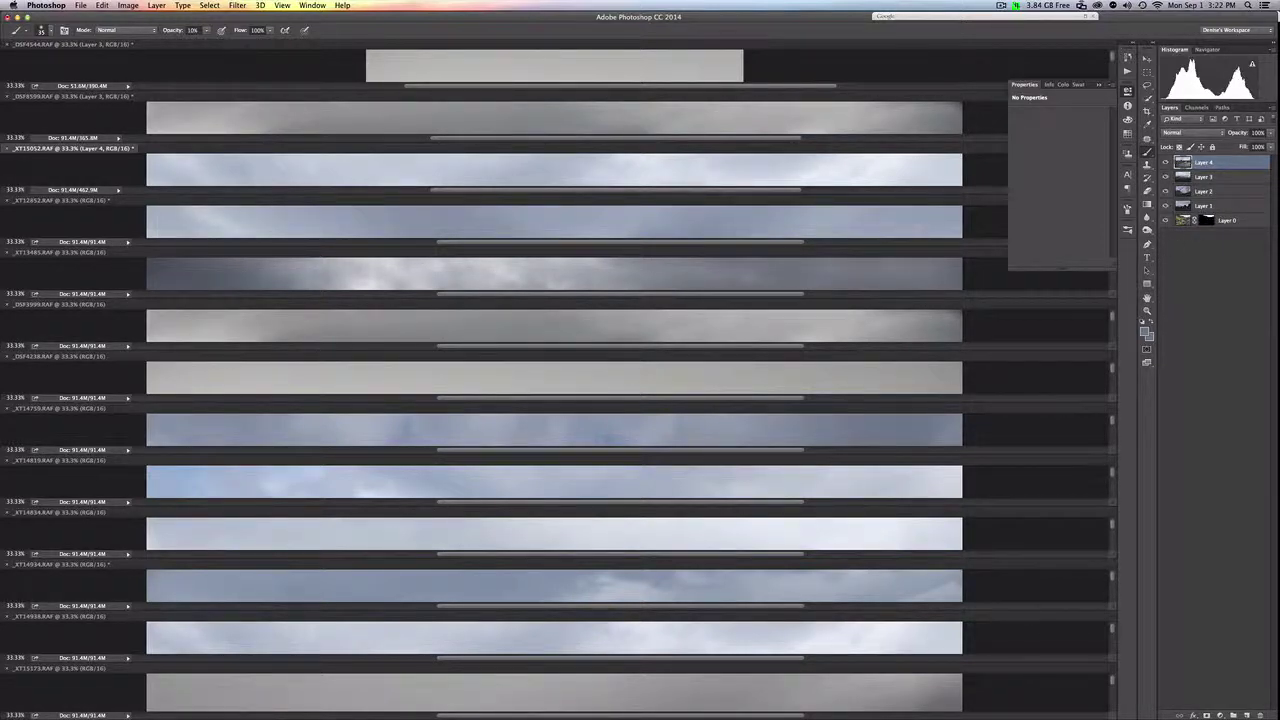
Step: Close the cloud photos _XT15173, _XT14938, _XT14934 and _XT14834 without saving changes
{"action": "left_click", "coordinate": [8, 669]}
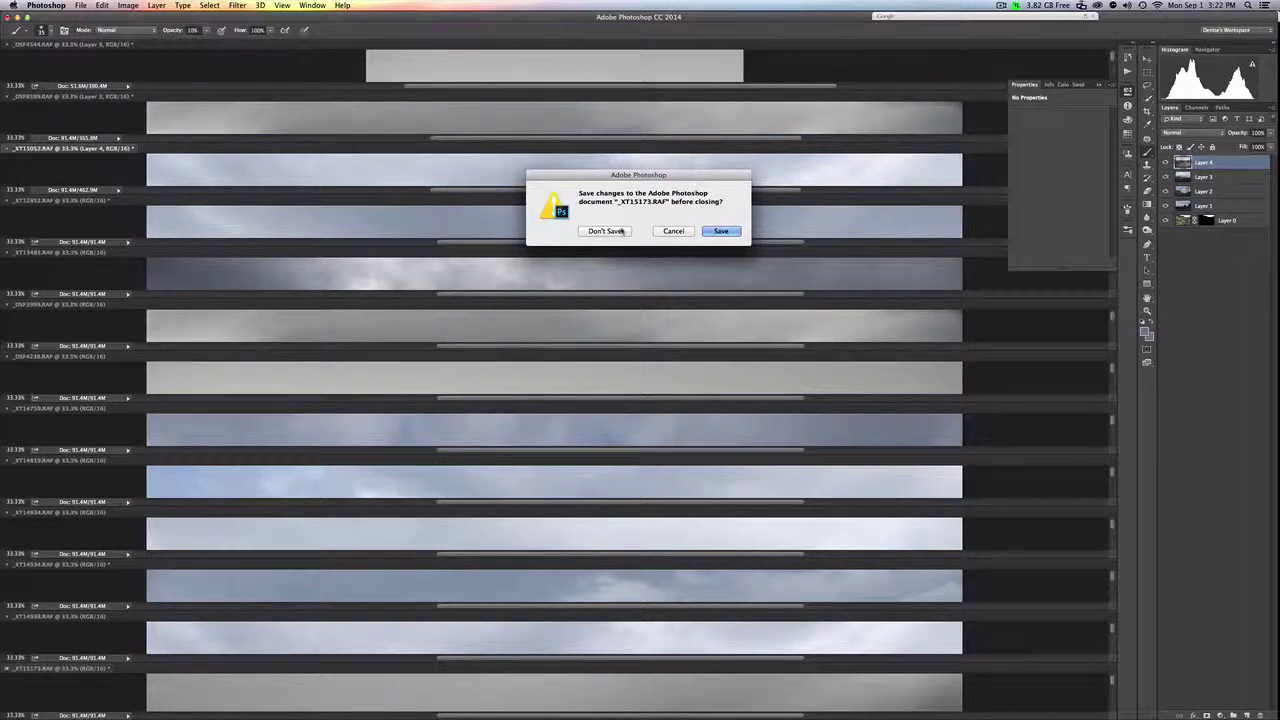
{"action": "left_click", "coordinate": [605, 231]}
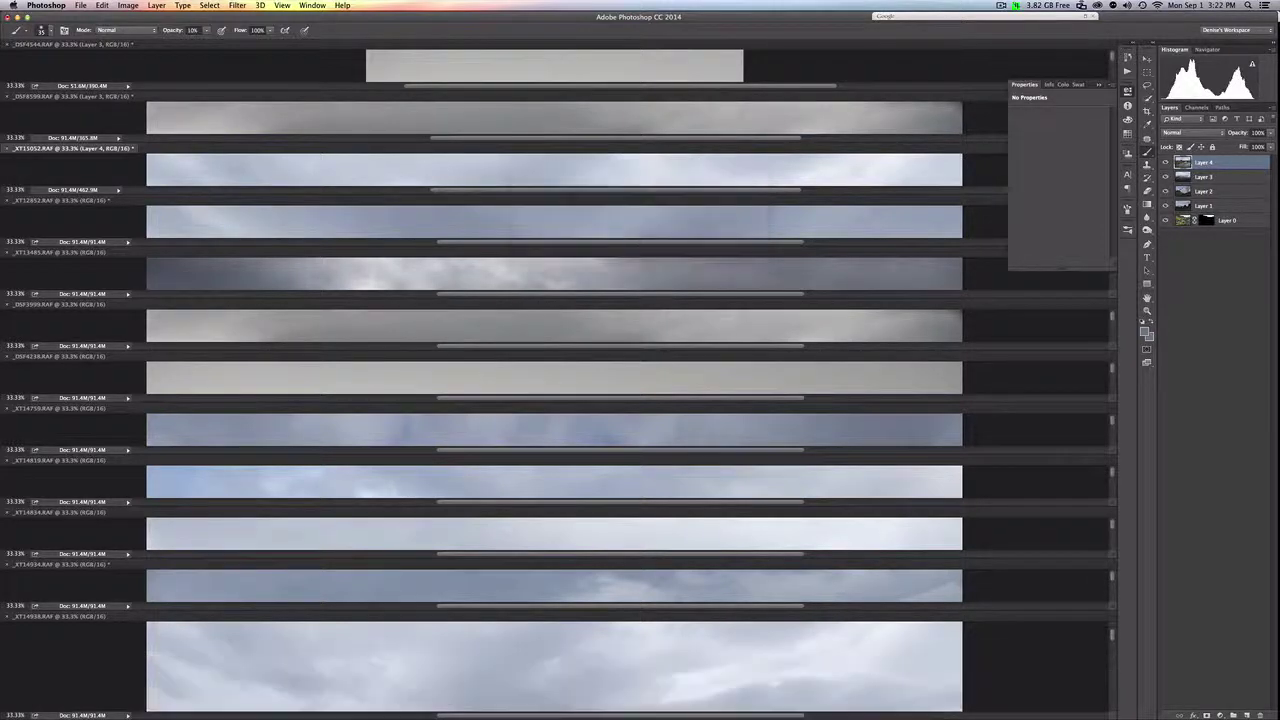
{"action": "left_click", "coordinate": [8, 617]}
{"action": "left_click", "coordinate": [612, 229]}
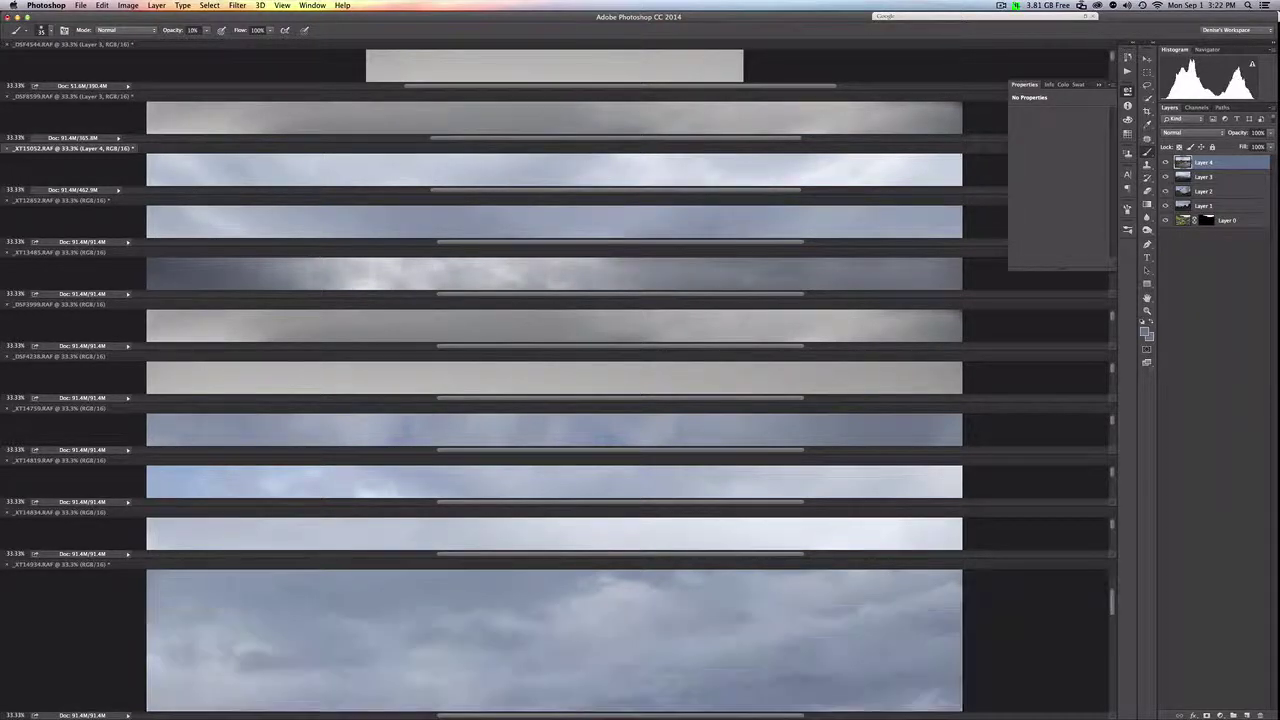
{"action": "left_click", "coordinate": [8, 566]}
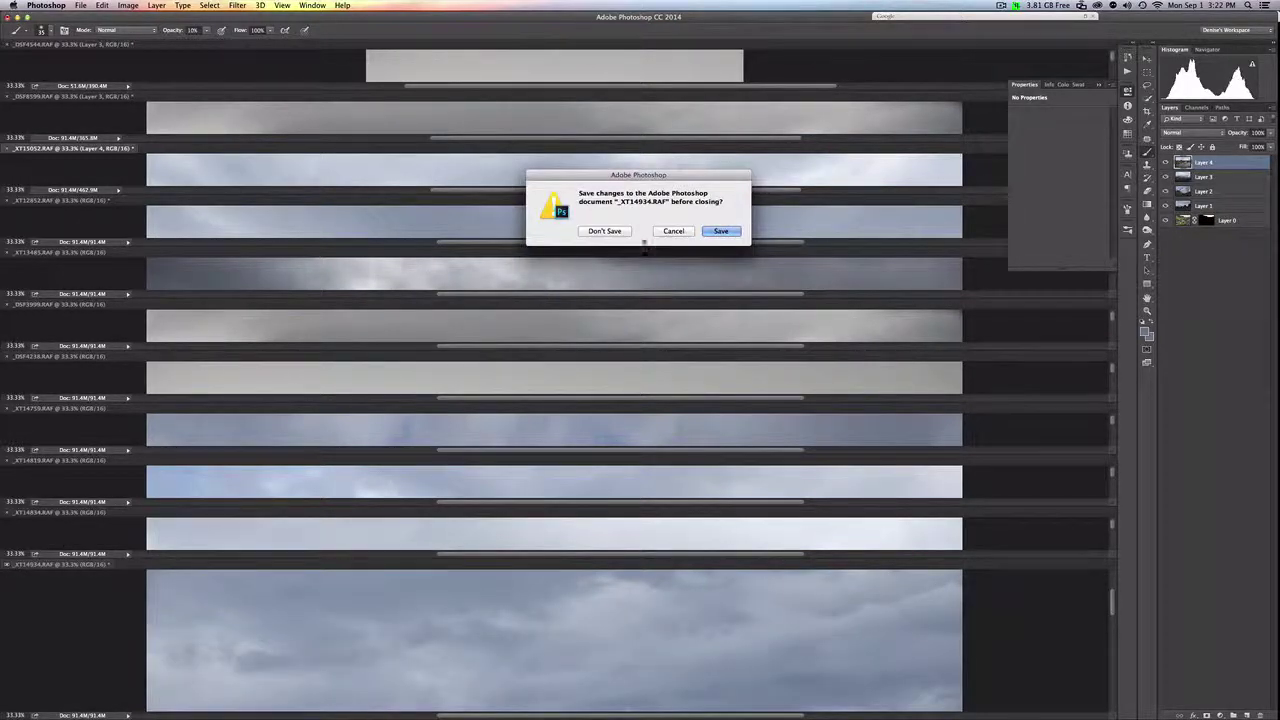
{"action": "left_click", "coordinate": [612, 229]}
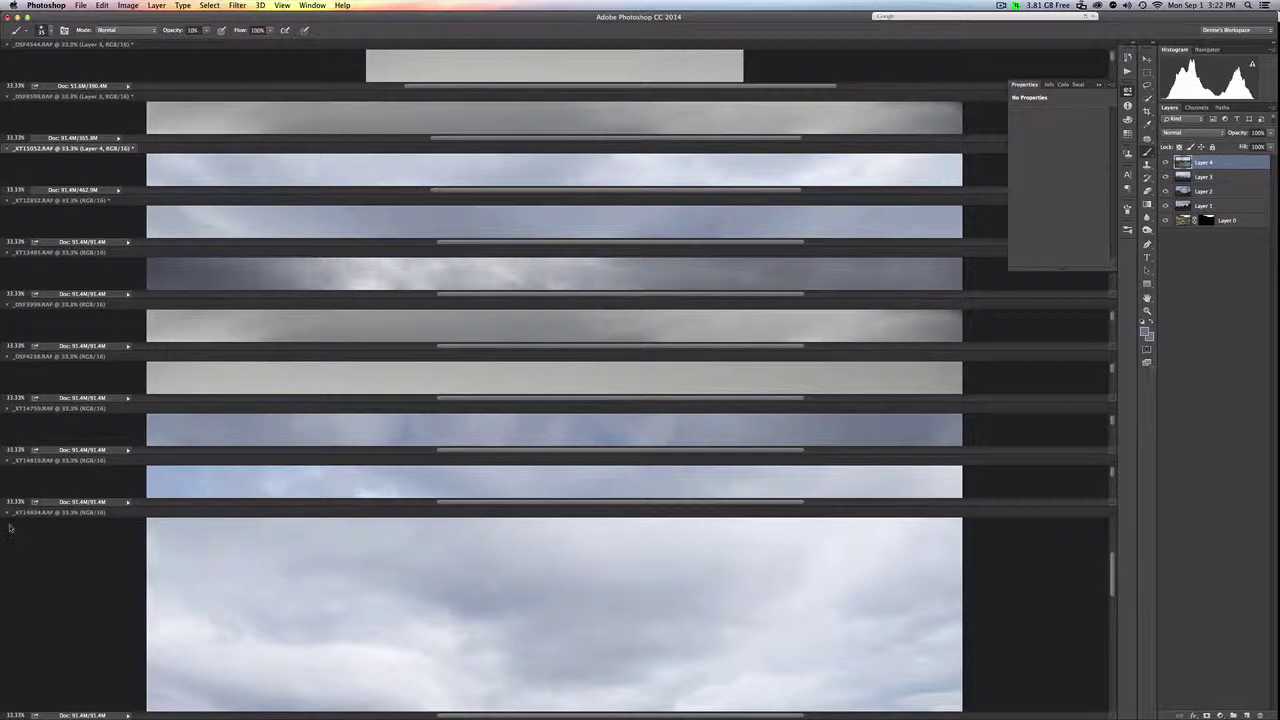
{"action": "left_click", "coordinate": [7, 513]}
{"action": "left_click", "coordinate": [605, 229]}
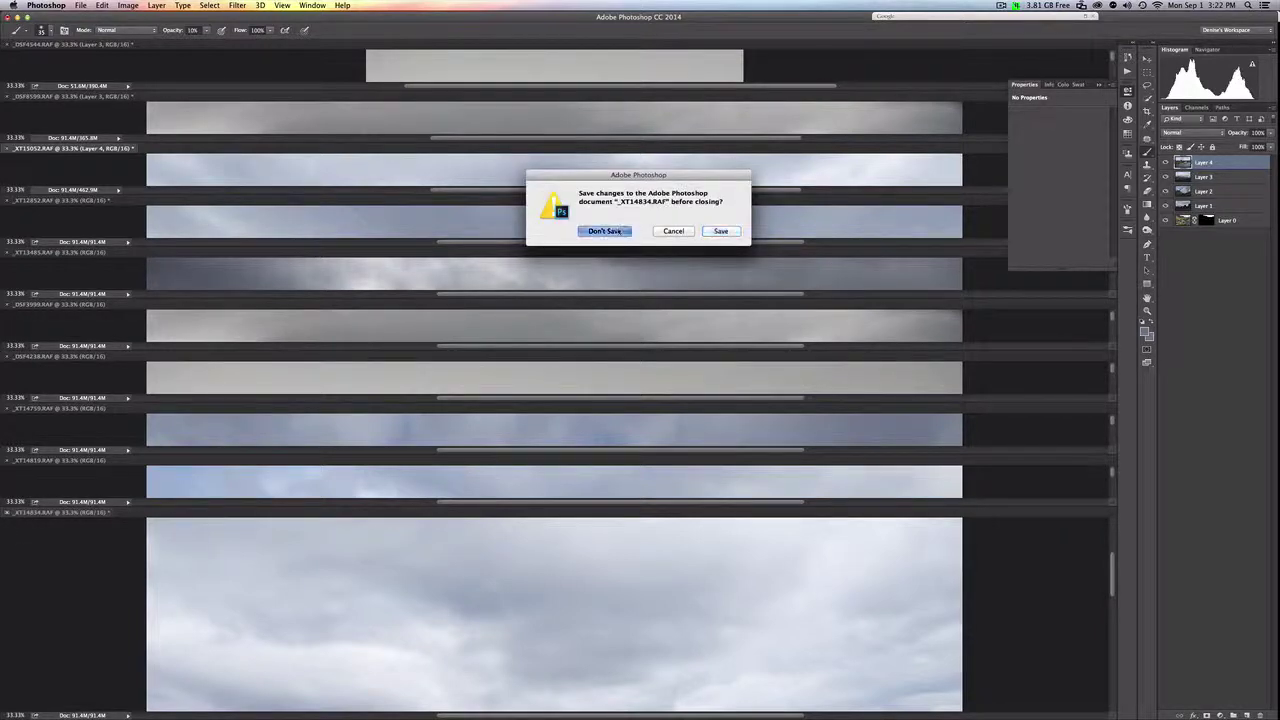
Step: Close the cloud photos _XT14819, _XT14759 and _DSF4238 without saving changes
{"action": "left_click", "coordinate": [8, 461]}
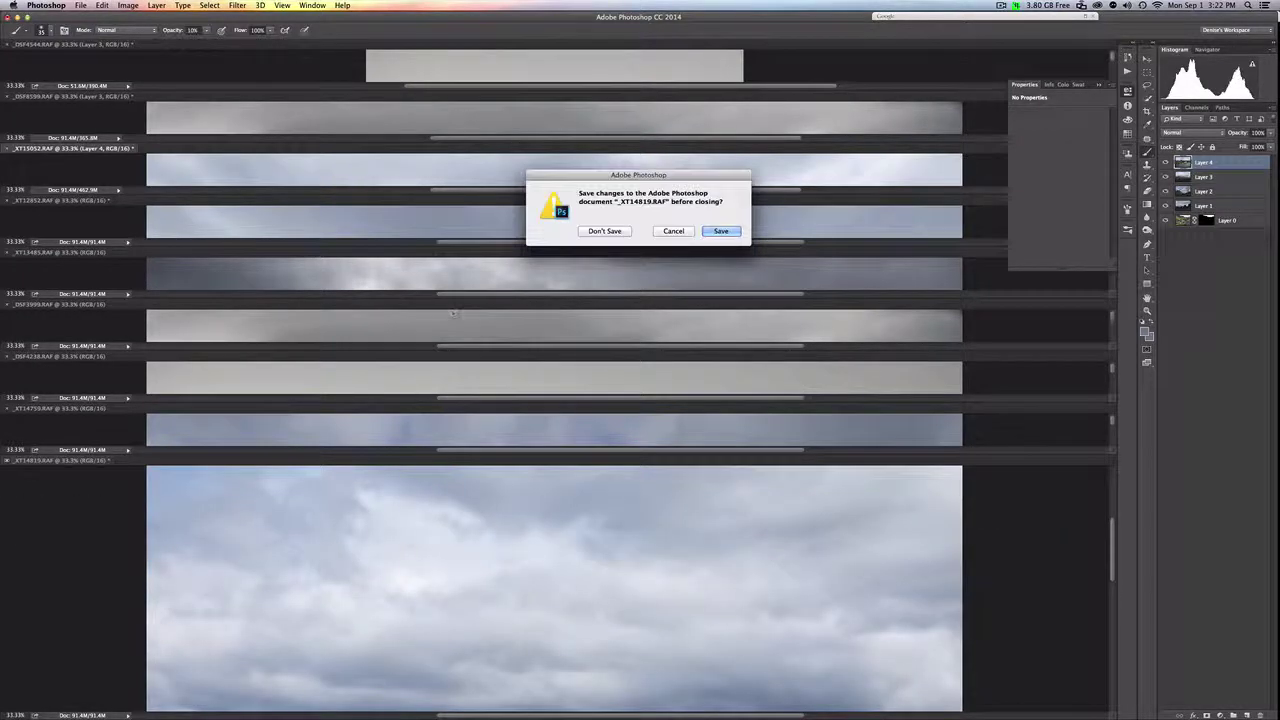
{"action": "left_click", "coordinate": [603, 231]}
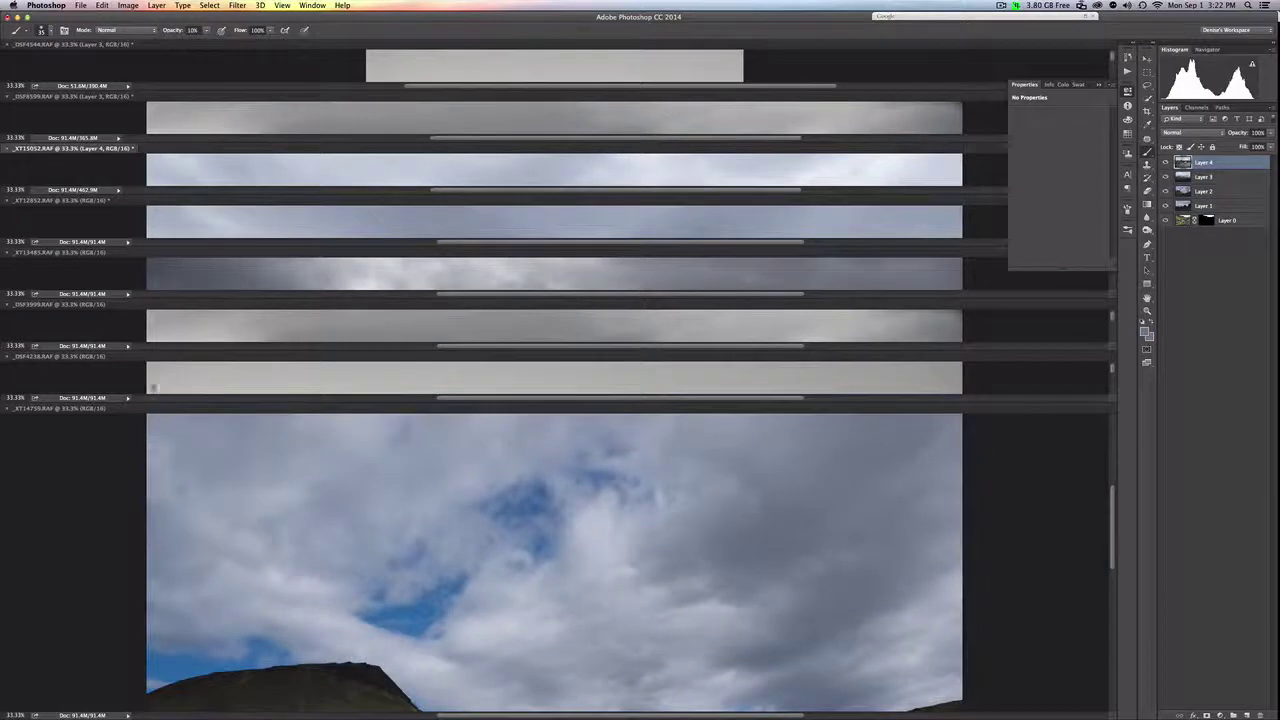
{"action": "left_click", "coordinate": [8, 409]}
{"action": "left_click", "coordinate": [605, 229]}
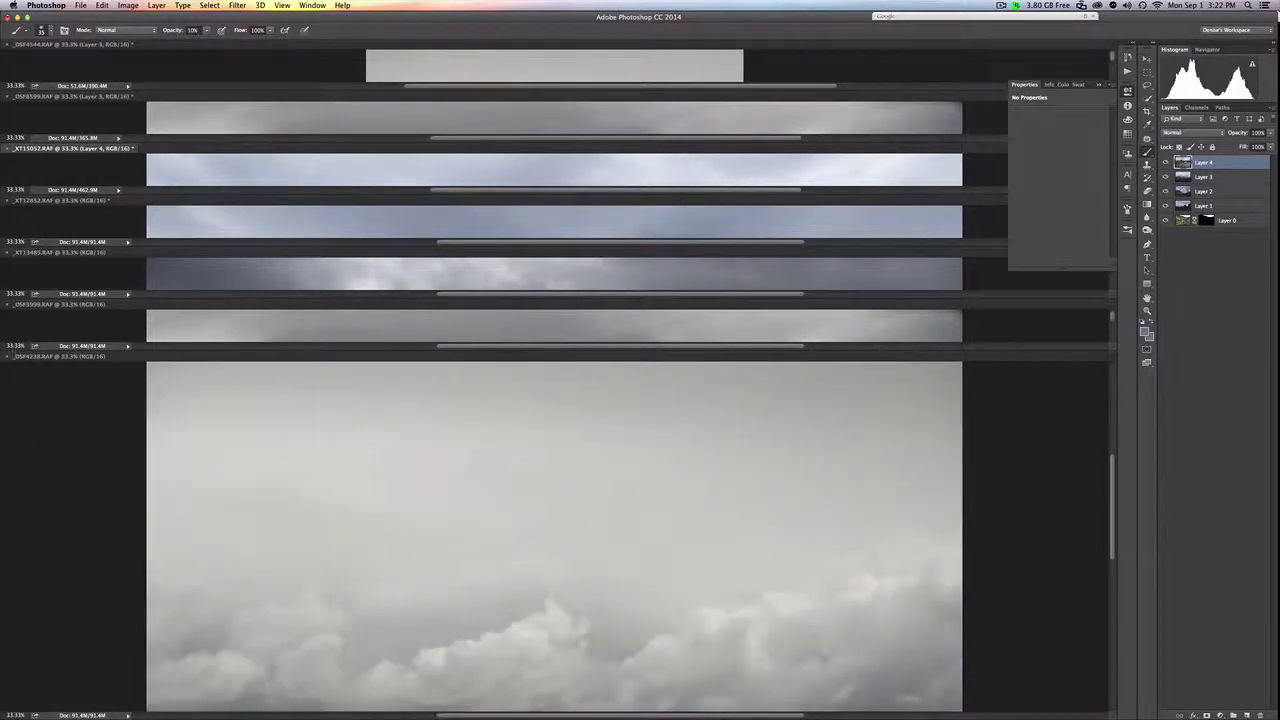
{"action": "left_click", "coordinate": [8, 357]}
{"action": "left_click", "coordinate": [604, 231]}
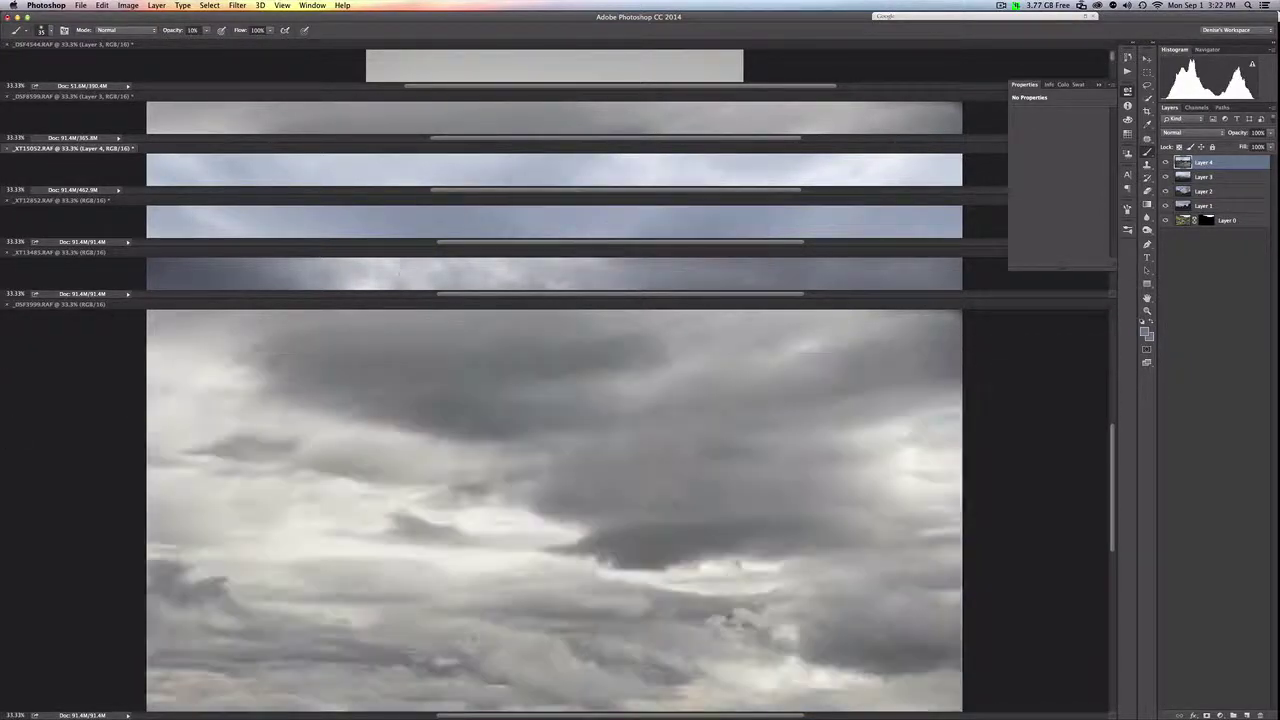
Step: Keep _DSF3999 open and copy its cloud background once more into _DSF8599 as a new layer
{"action": "left_click", "coordinate": [8, 304]}
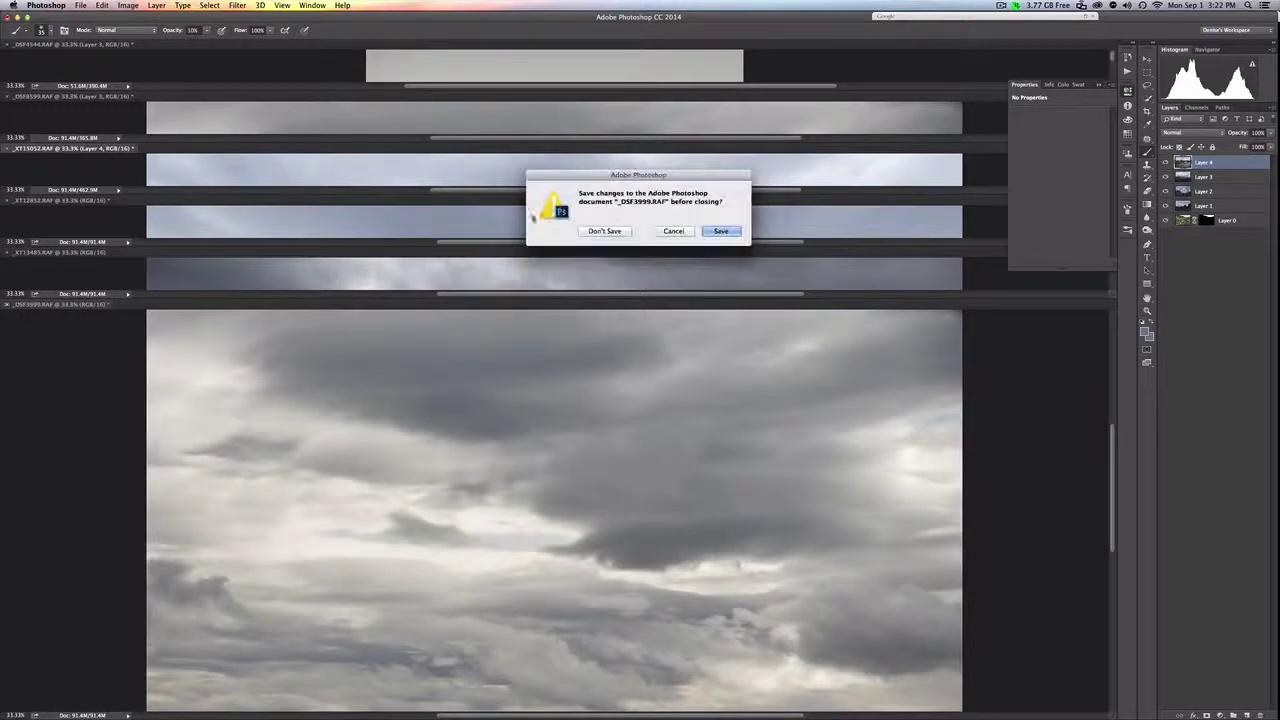
{"action": "left_click", "coordinate": [678, 230]}
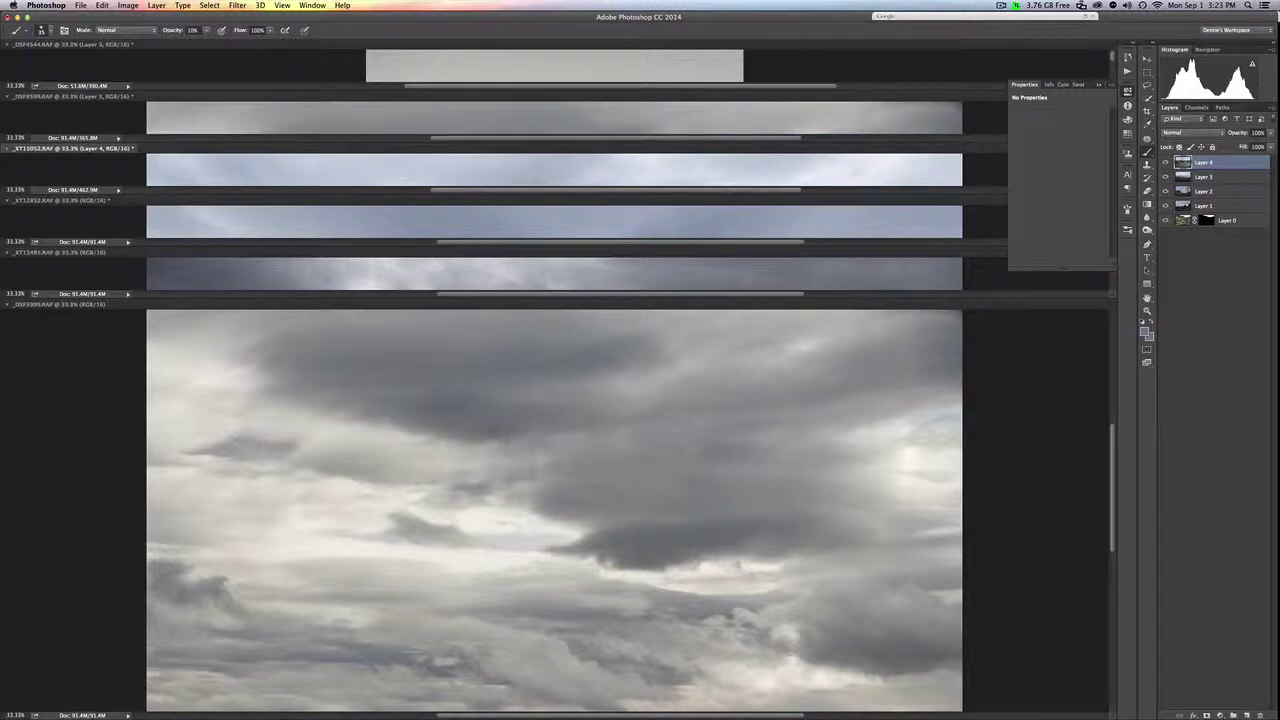
{"action": "left_click", "coordinate": [720, 380]}
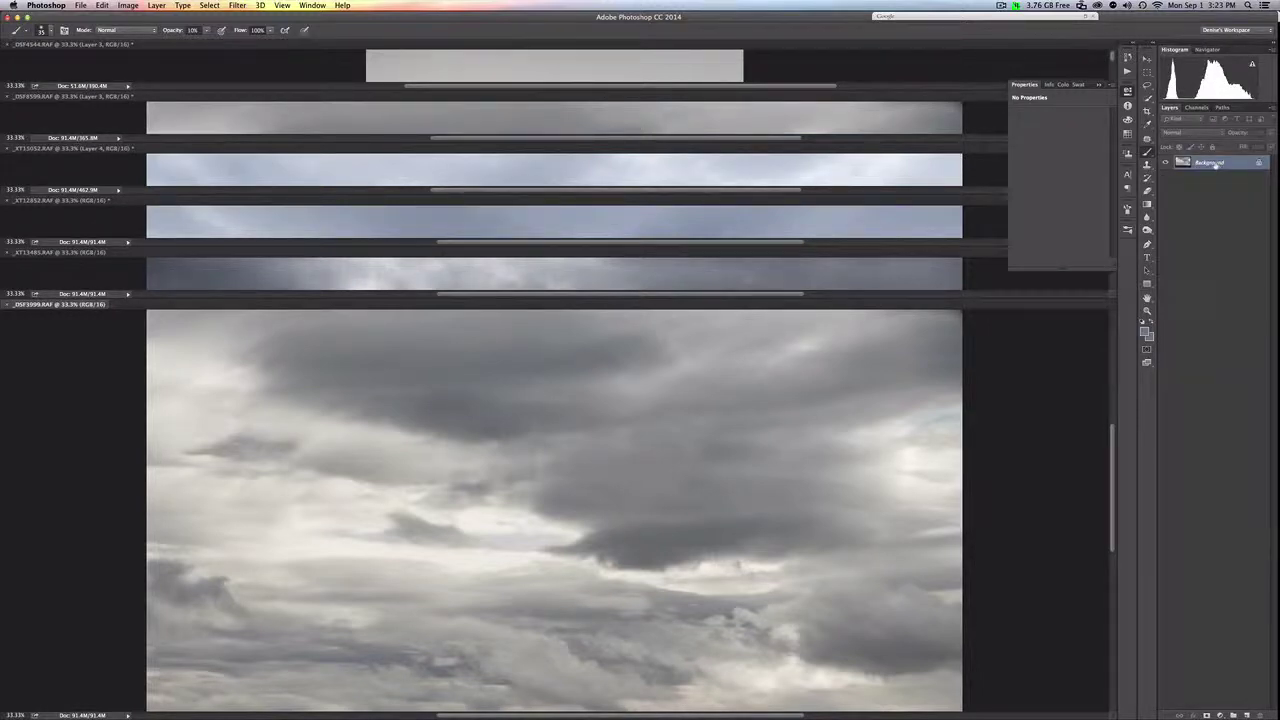
{"action": "left_click_drag", "start_coordinate": [1213, 163], "coordinate": [600, 118]}
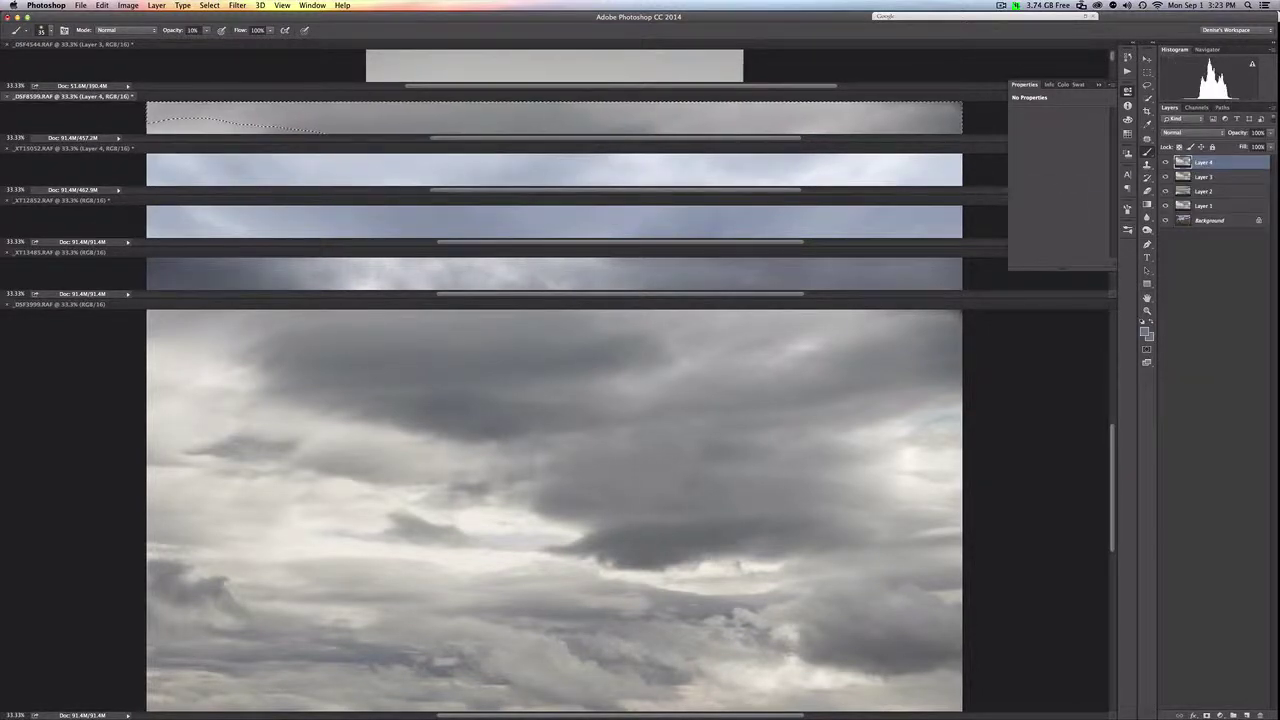
Step: Close the cloud photos _DSF3999 and _XT13485 without saving changes
{"action": "key", "text": "super+w"}
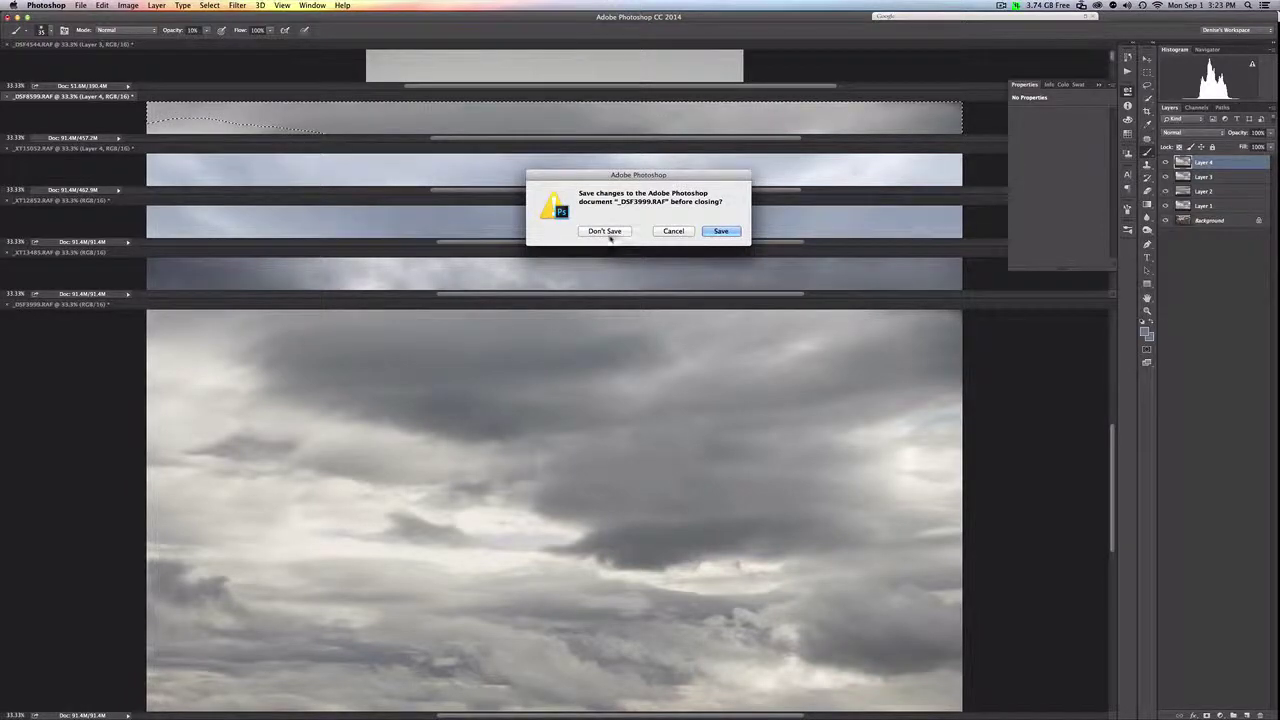
{"action": "left_click", "coordinate": [605, 231]}
{"action": "key", "text": "super+w"}
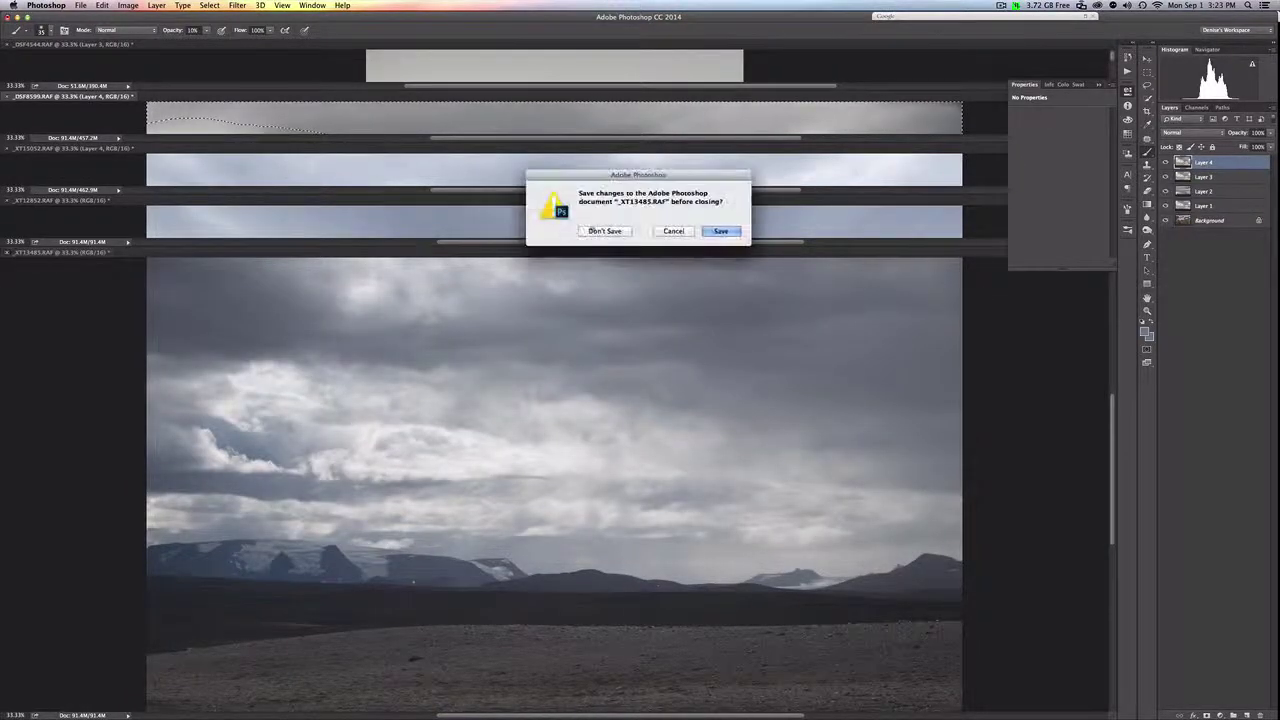
{"action": "left_click", "coordinate": [603, 231]}
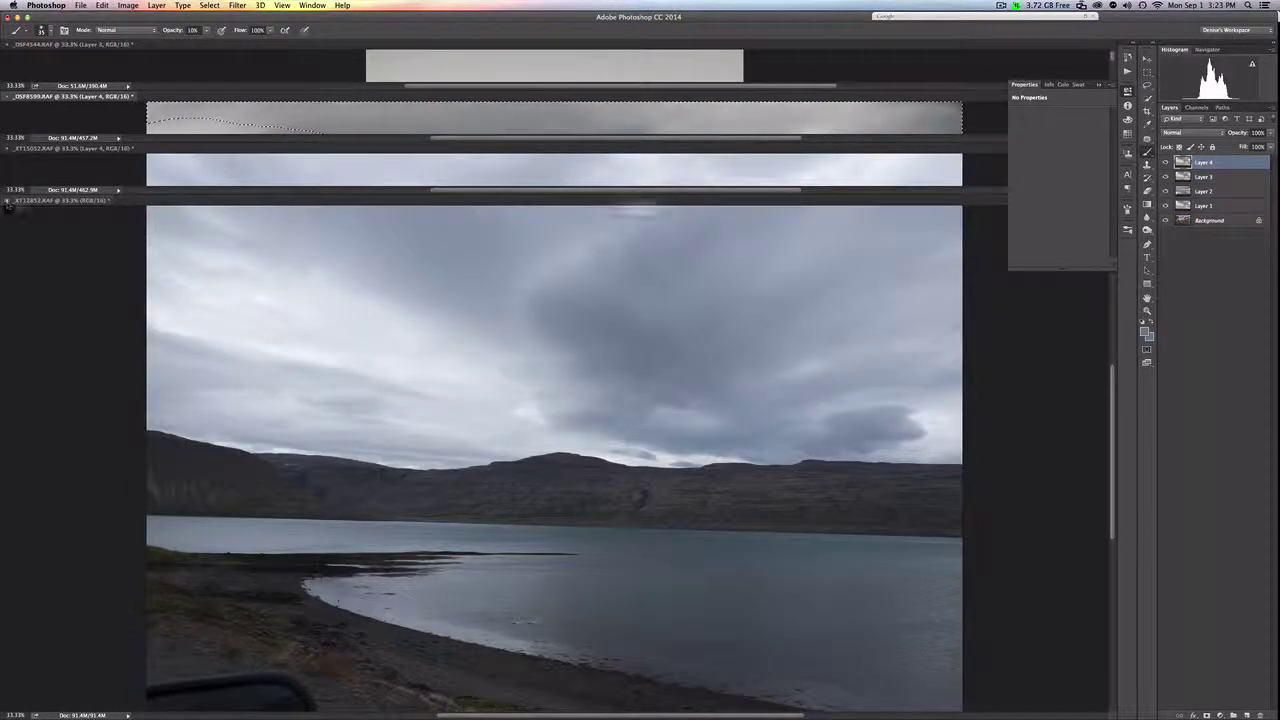
Step: Close the cloud photo _XT12852 without saving changes and consolidate all remaining documents into tabs
{"action": "key", "text": "super+w"}
{"action": "left_click", "coordinate": [605, 231]}
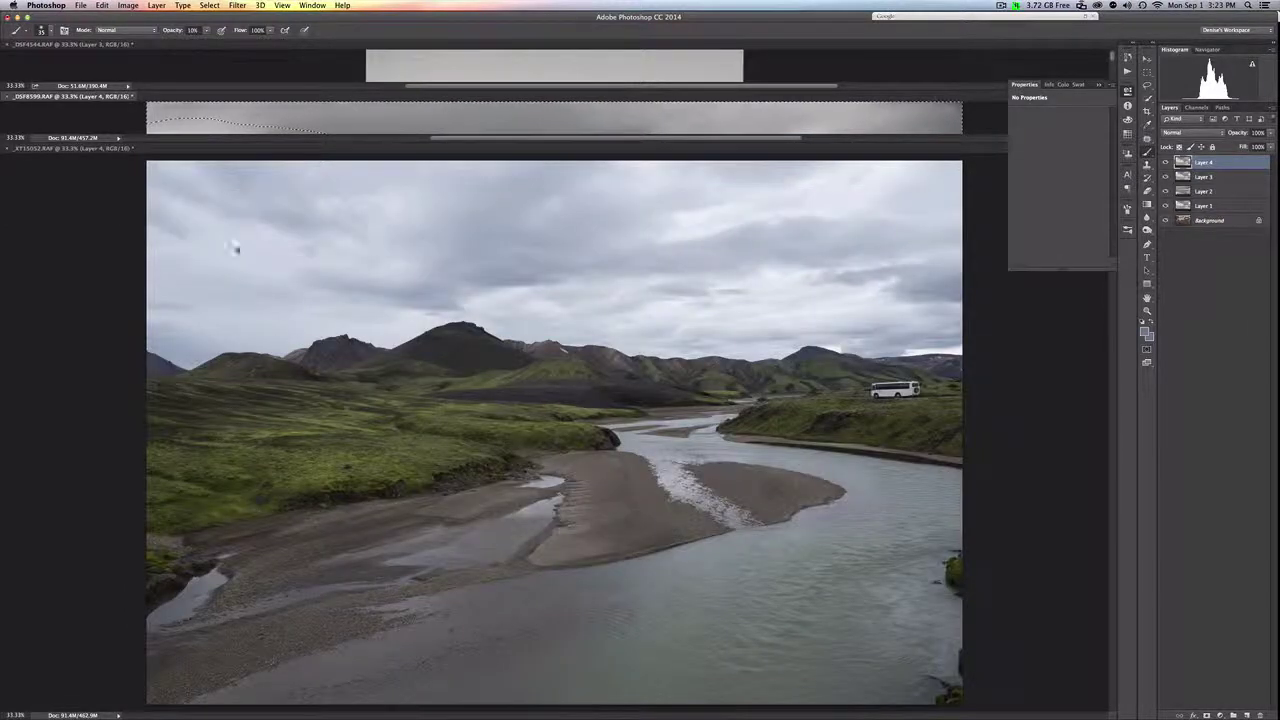
{"action": "left_click", "coordinate": [312, 5]}
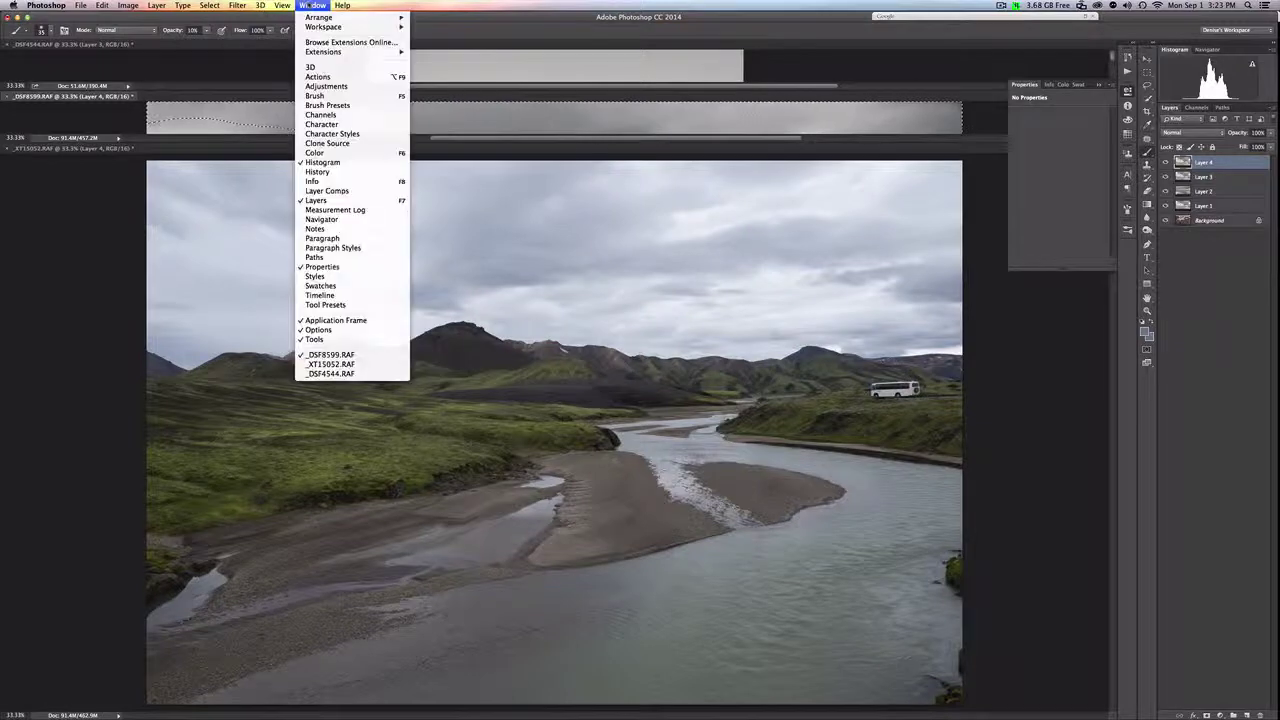
{"action": "mouse_move", "coordinate": [318, 17]}
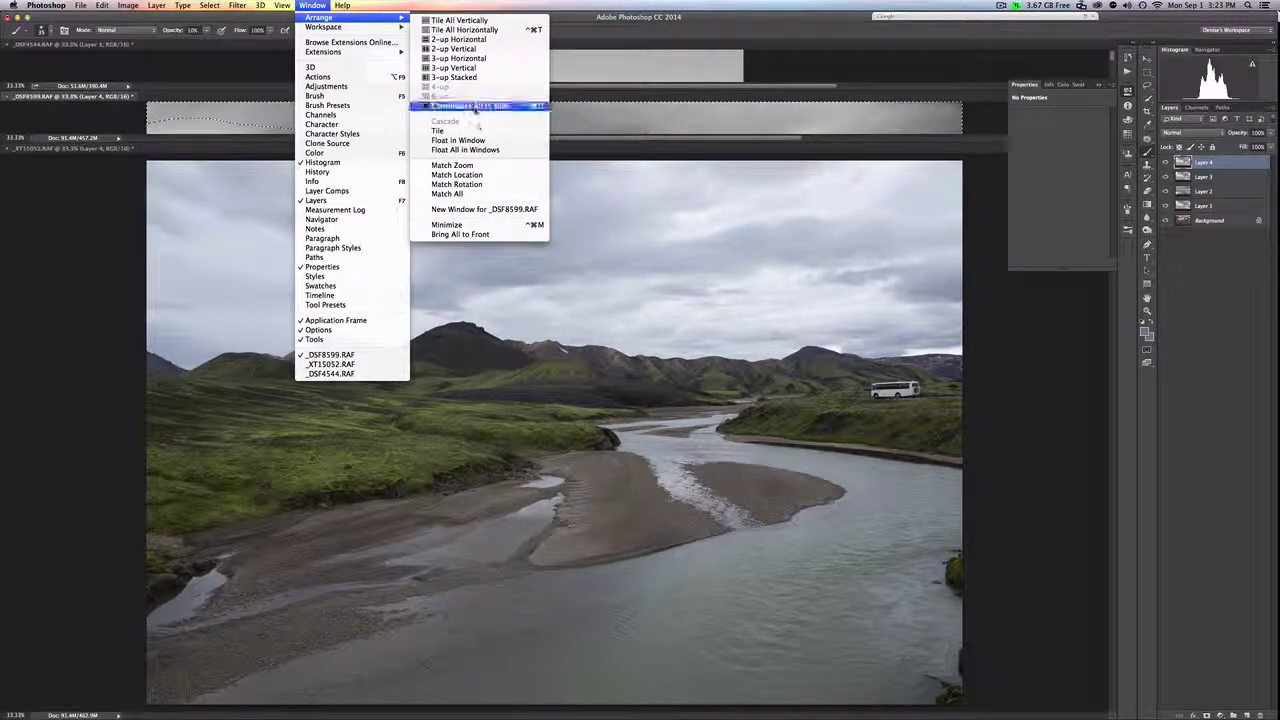
{"action": "left_click", "coordinate": [477, 106]}
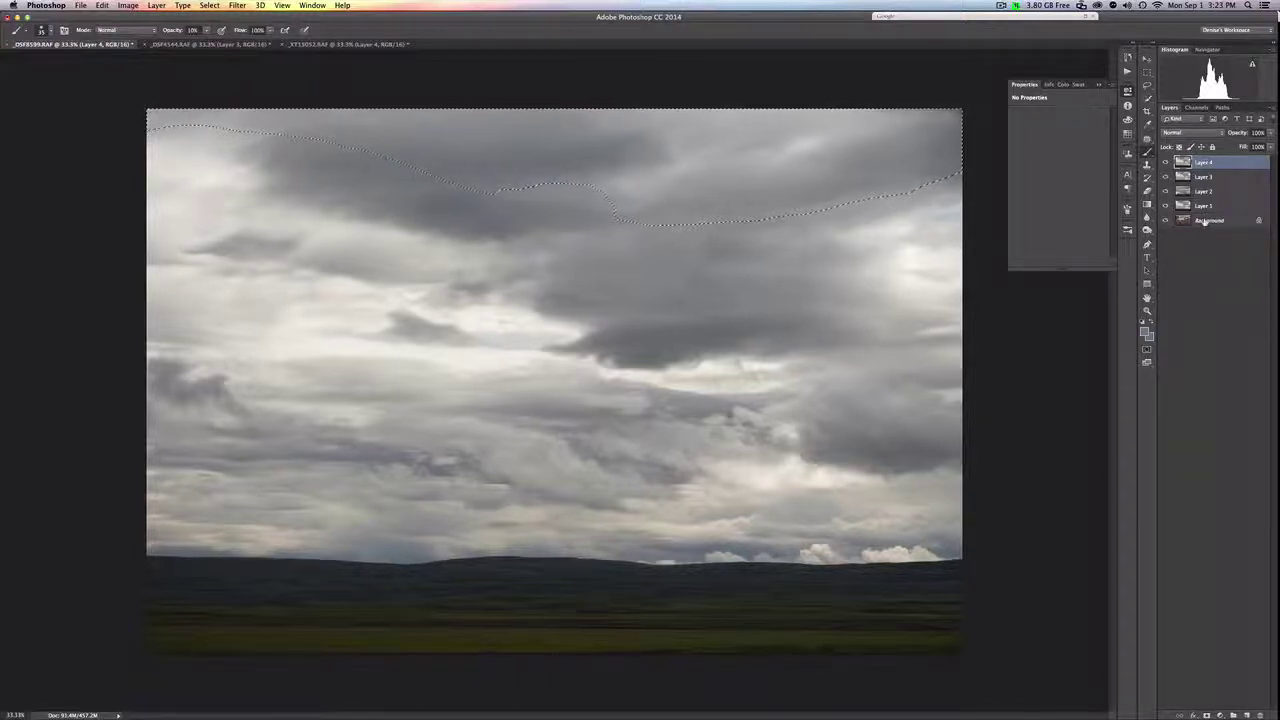
Step: Add a layer mask to the Background of _DSF8599 from the active sky selection and hide Layers 1 to 4
{"action": "left_click", "coordinate": [1205, 221]}
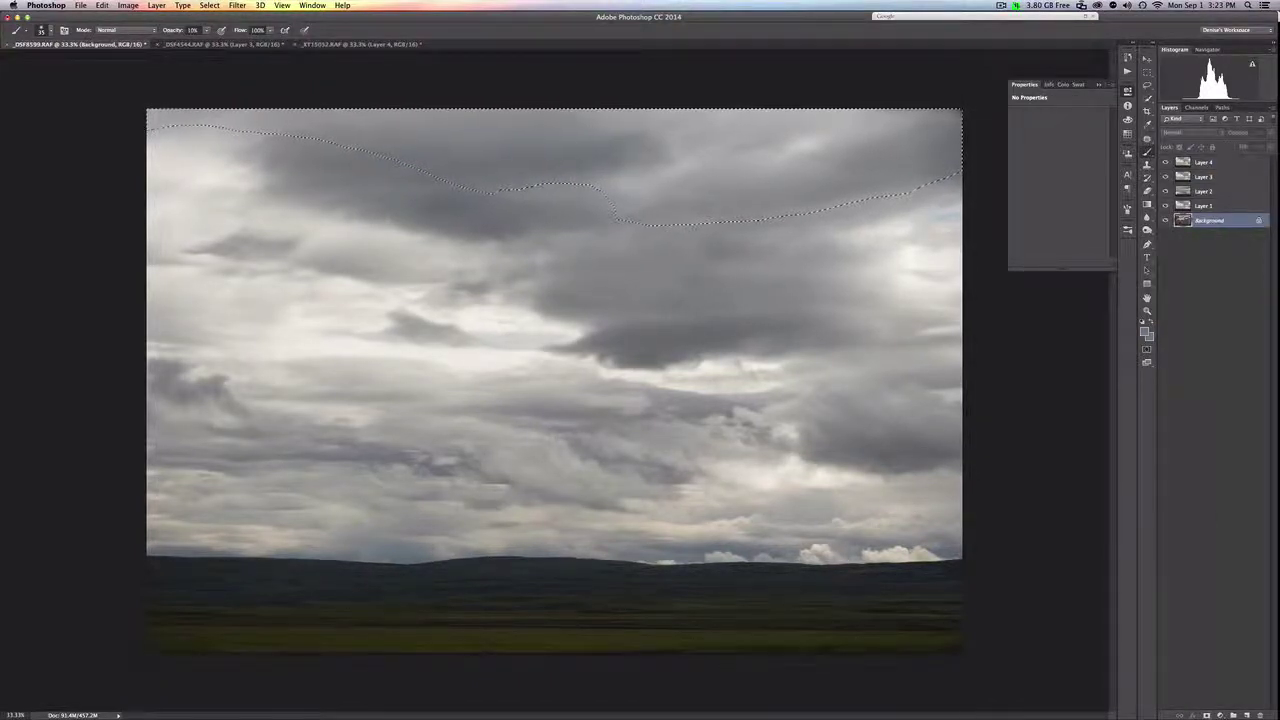
{"action": "left_click", "coordinate": [1219, 716]}
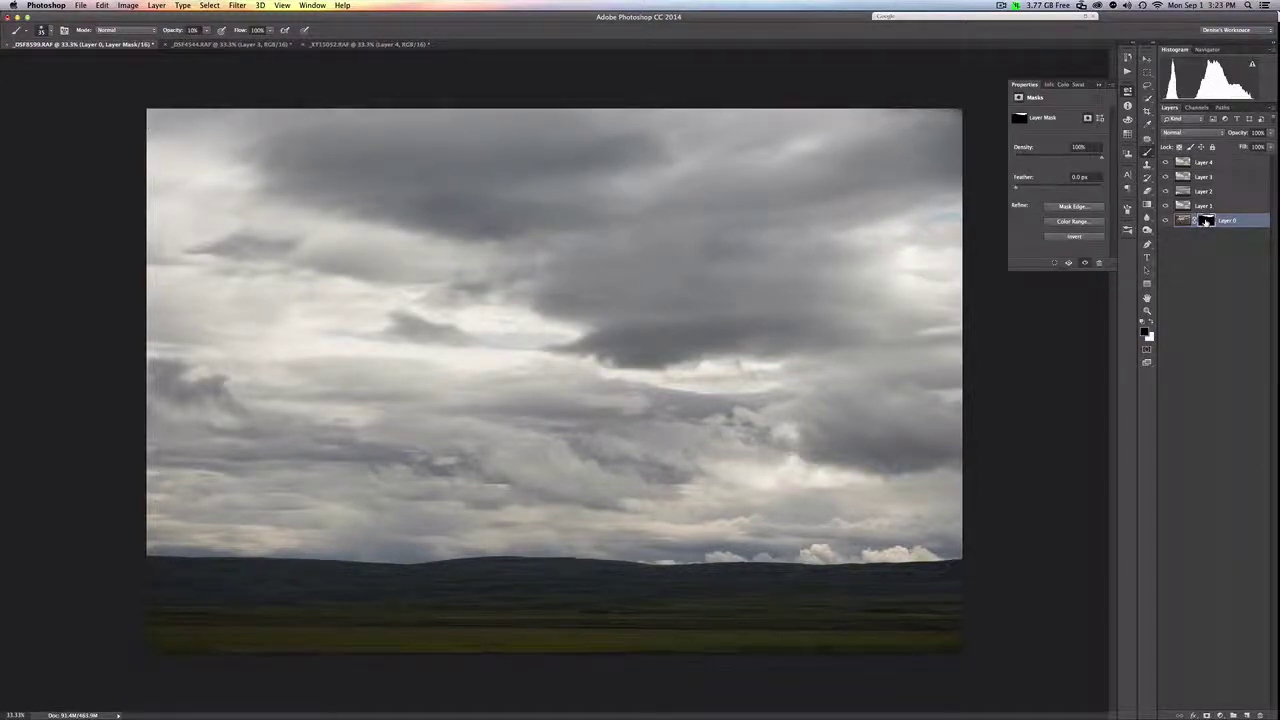
{"action": "left_click_drag", "start_coordinate": [1166, 205], "coordinate": [1166, 163]}
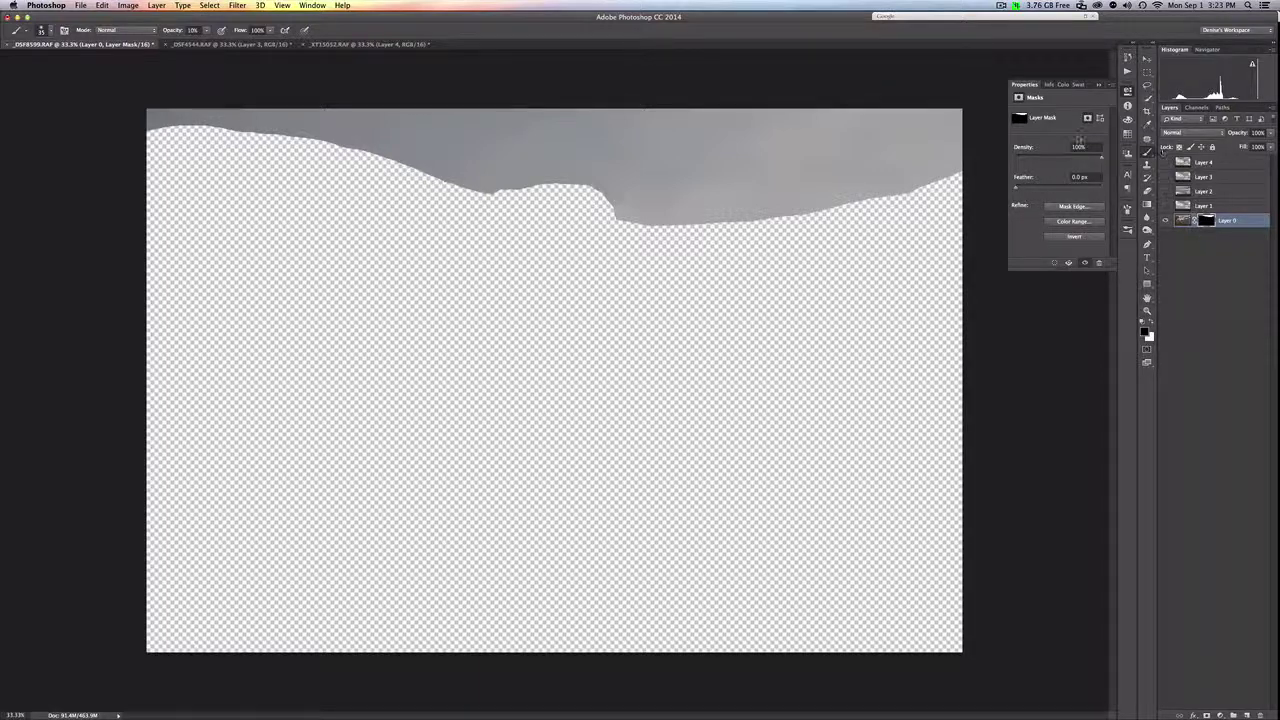
Step: Refine the sky mask of _DSF8599 with Shift Edge at +100%
{"action": "left_click", "coordinate": [1072, 207]}
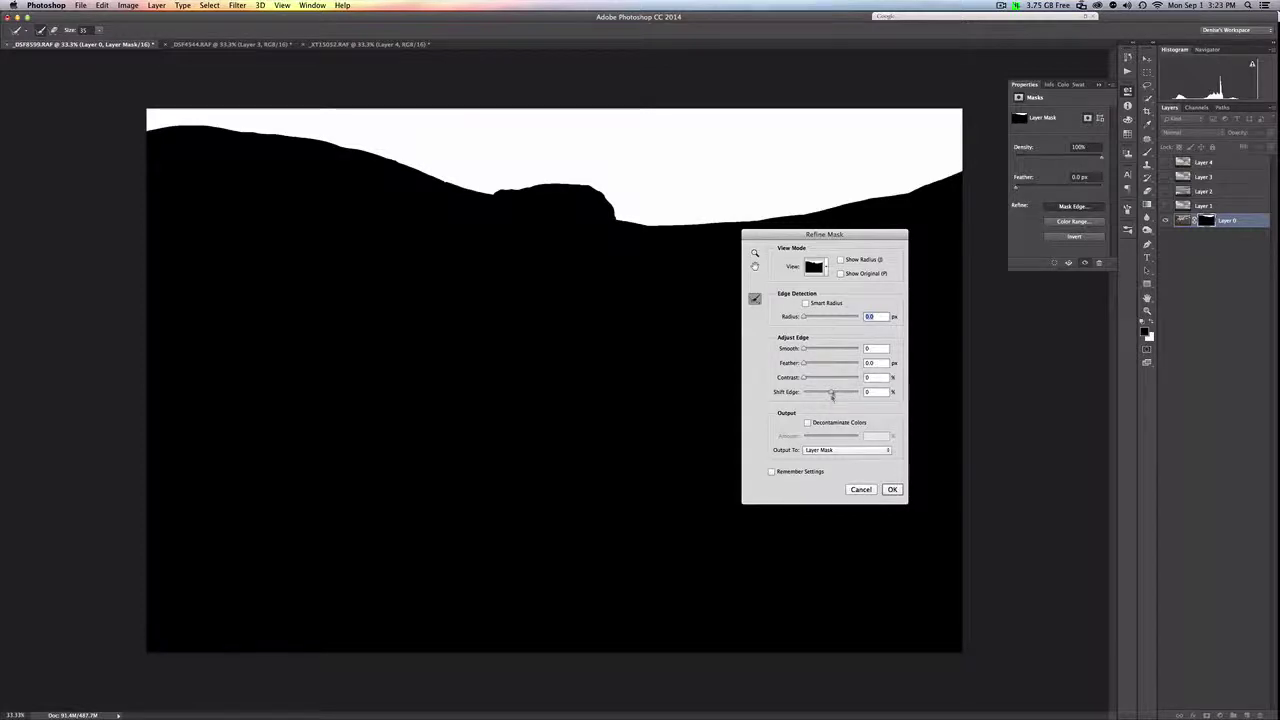
{"action": "left_click_drag", "start_coordinate": [833, 392], "coordinate": [870, 394]}
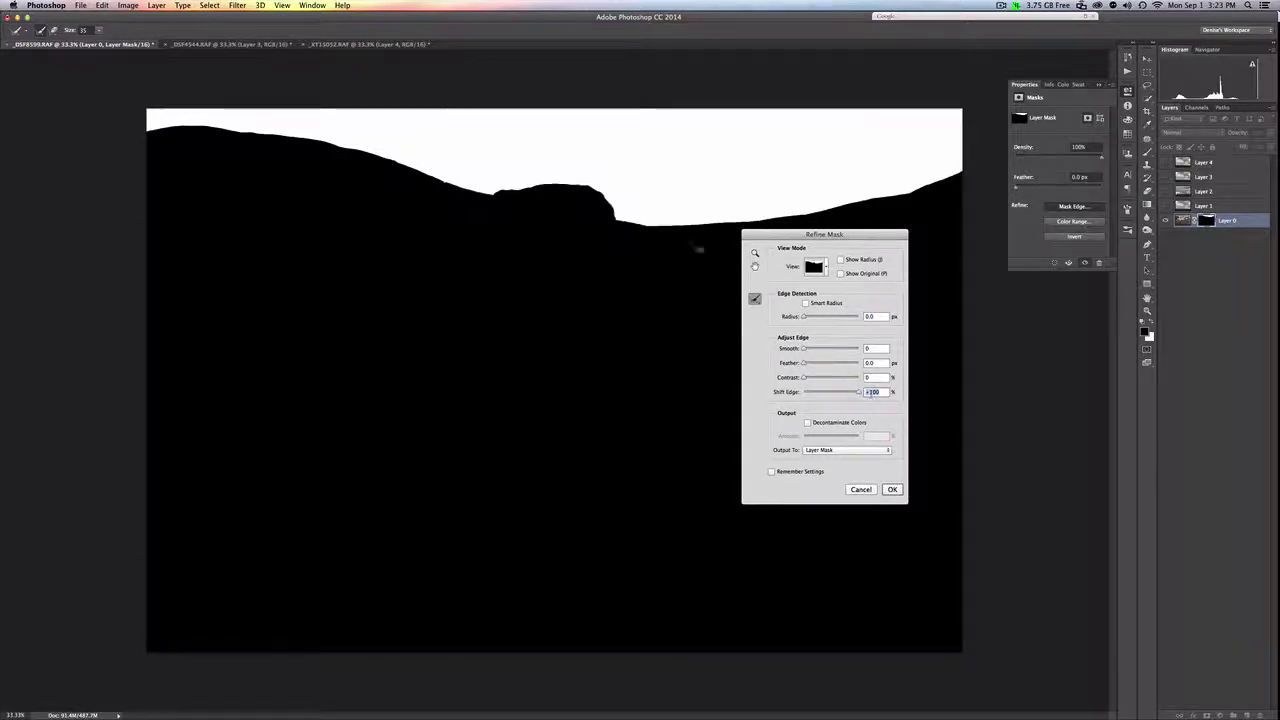
{"action": "left_click", "coordinate": [891, 489]}
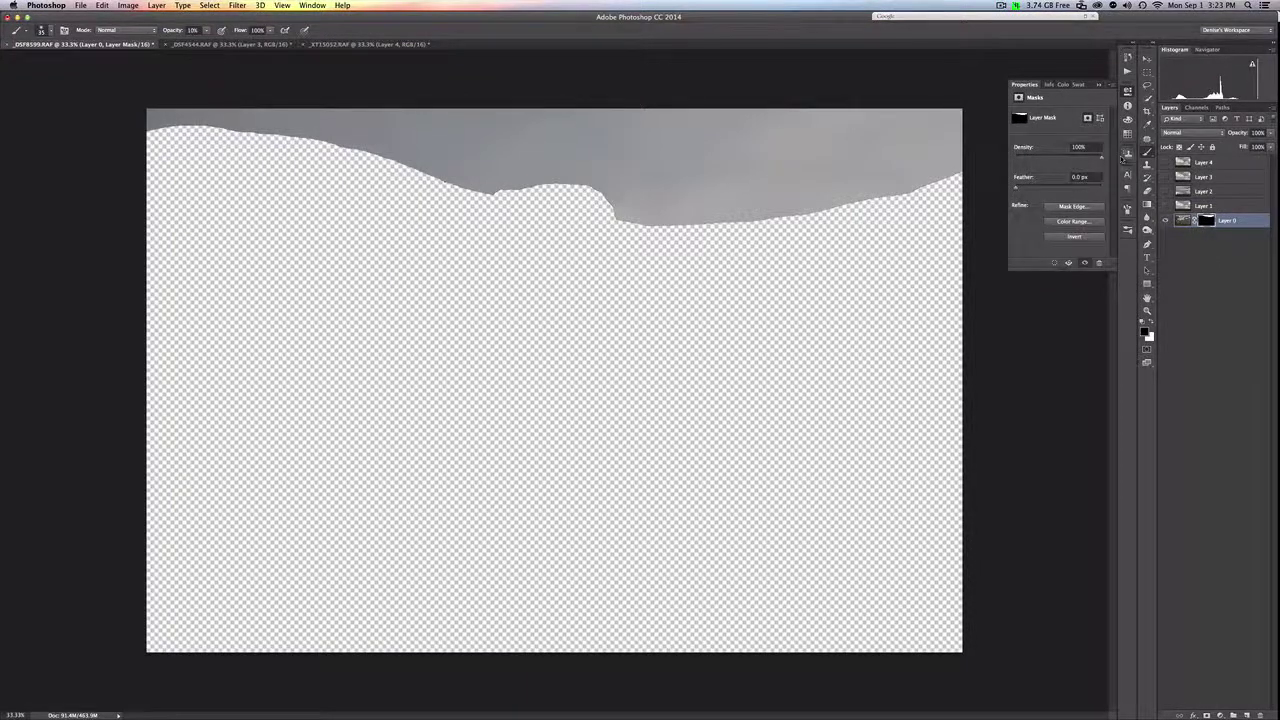
Step: In _DSF4544, hide Layers 1 to 3 and refine Layer 0's mask with Shift Edge at about +35%
{"action": "left_click", "coordinate": [261, 45]}
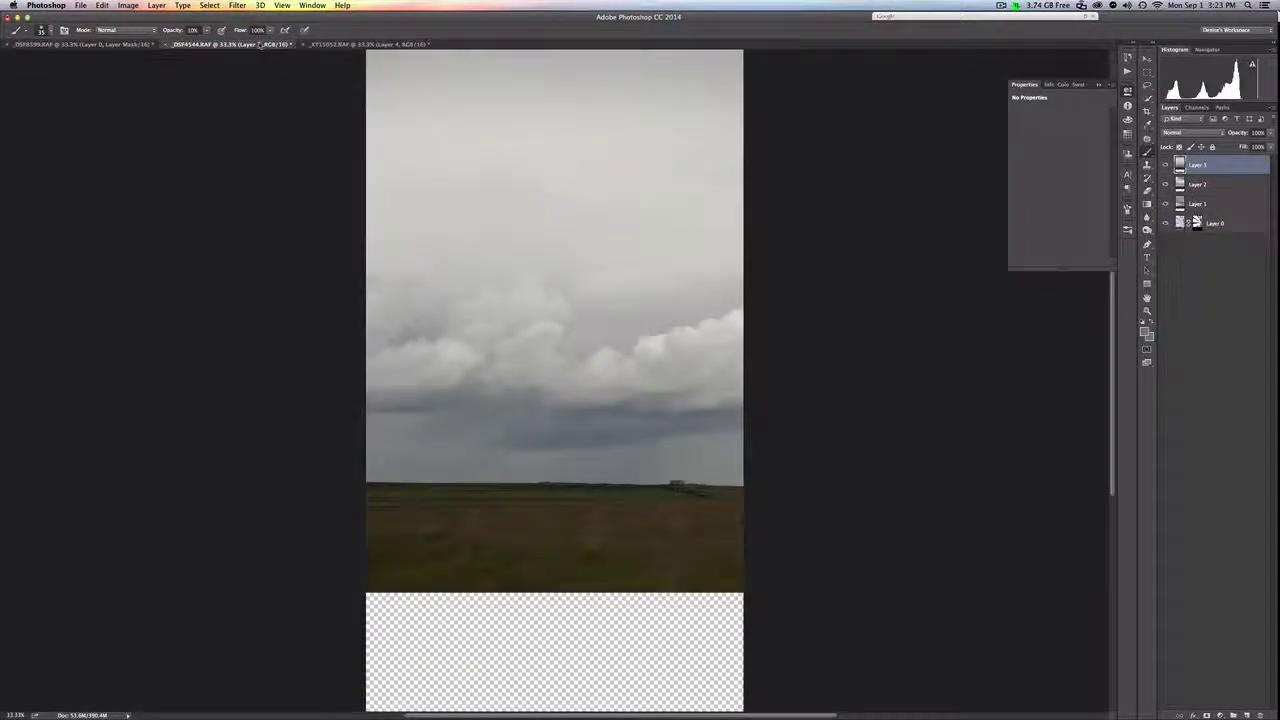
{"action": "left_click_drag", "start_coordinate": [1166, 205], "coordinate": [1166, 166]}
{"action": "left_click", "coordinate": [1199, 224]}
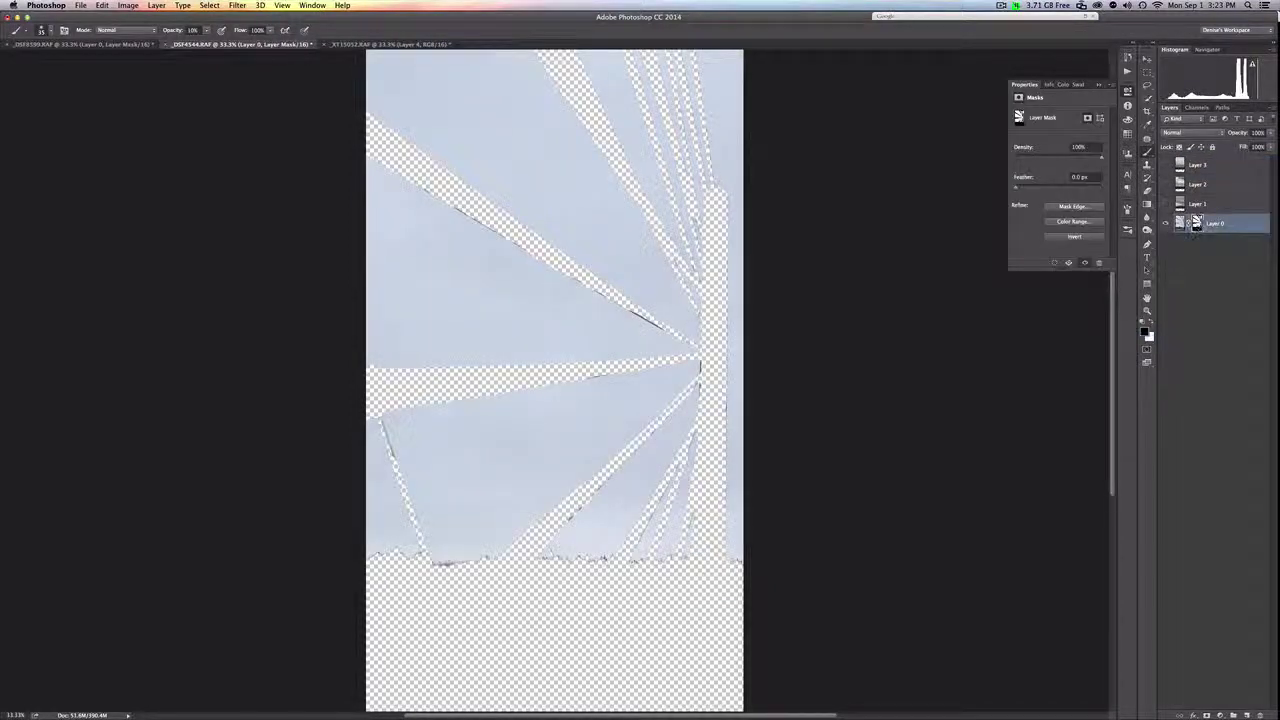
{"action": "left_click", "coordinate": [1070, 206]}
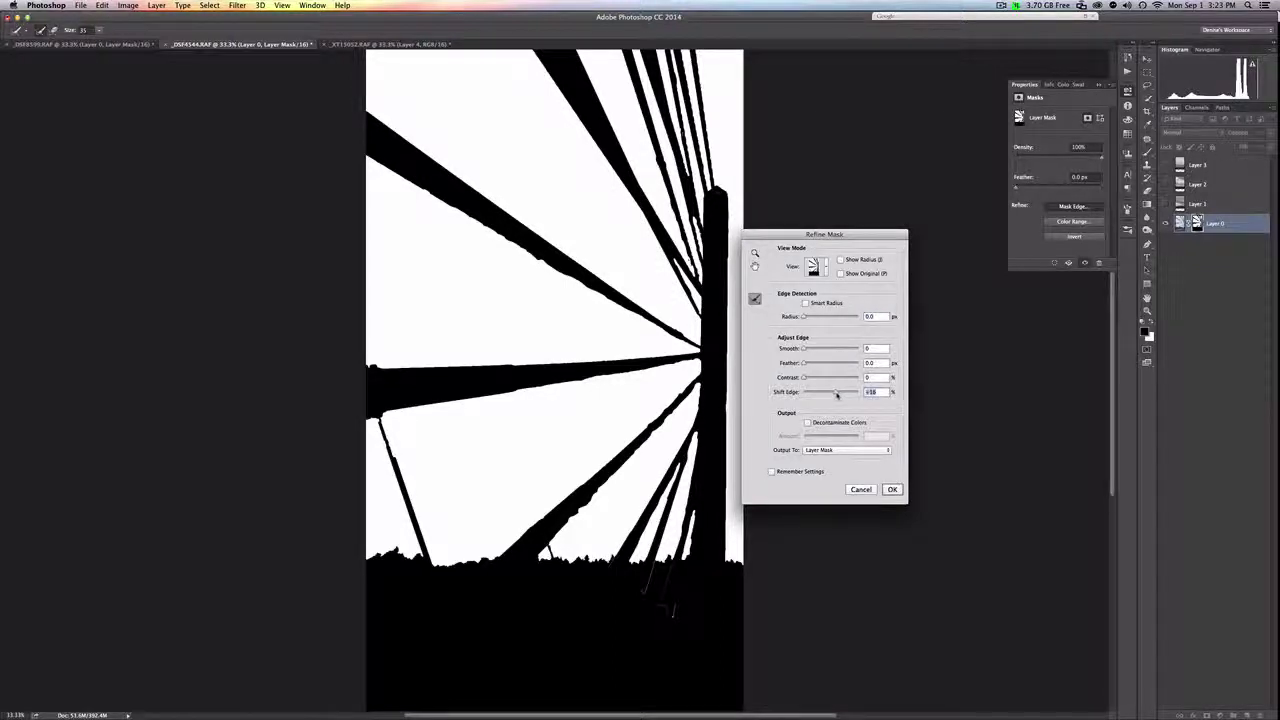
{"action": "left_click_drag", "start_coordinate": [832, 392], "coordinate": [841, 393]}
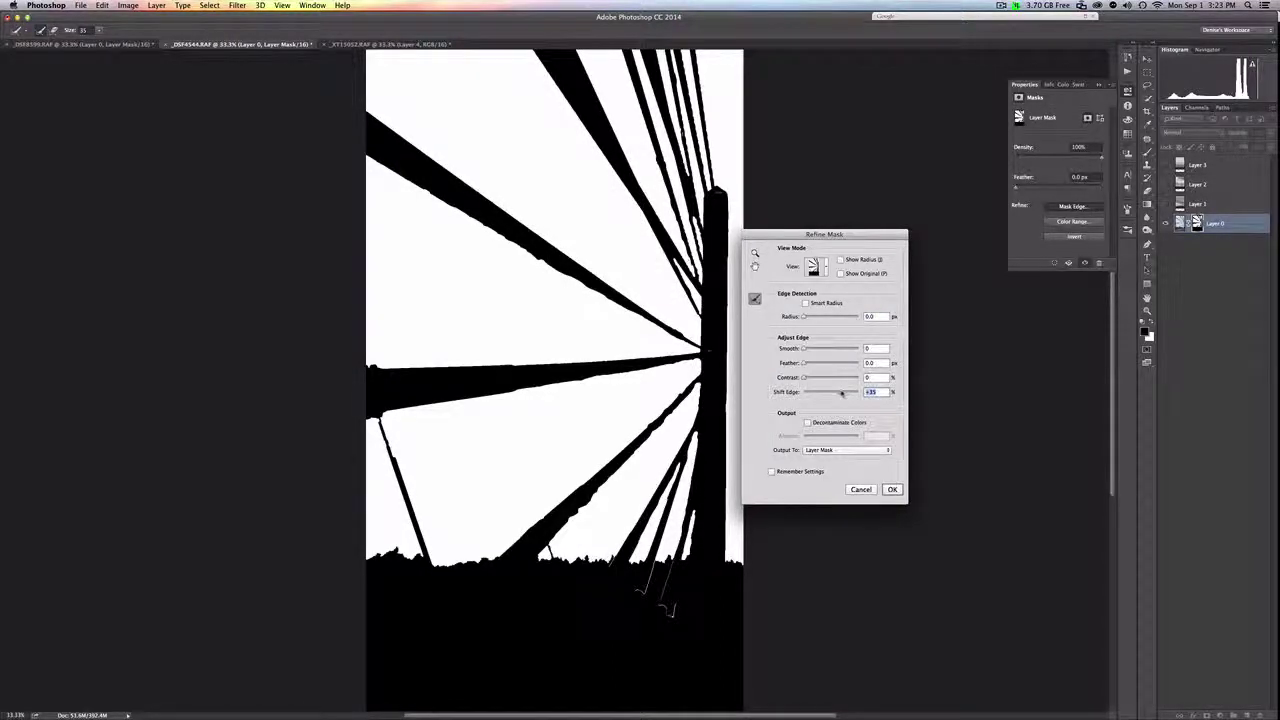
{"action": "left_click", "coordinate": [891, 489]}
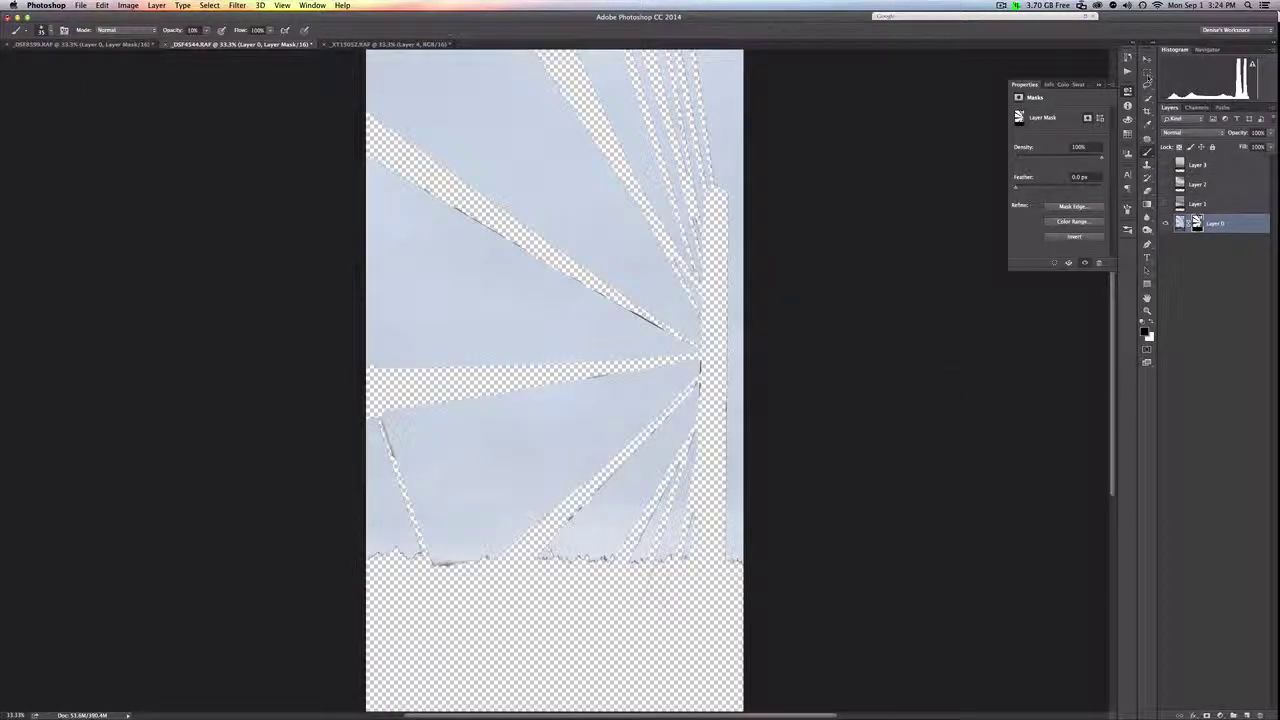
Step: In _XT15052, hide Layers 1 to 4 and copy Layer 0's sky mask onto each of those cloud layers
{"action": "left_click", "coordinate": [340, 45]}
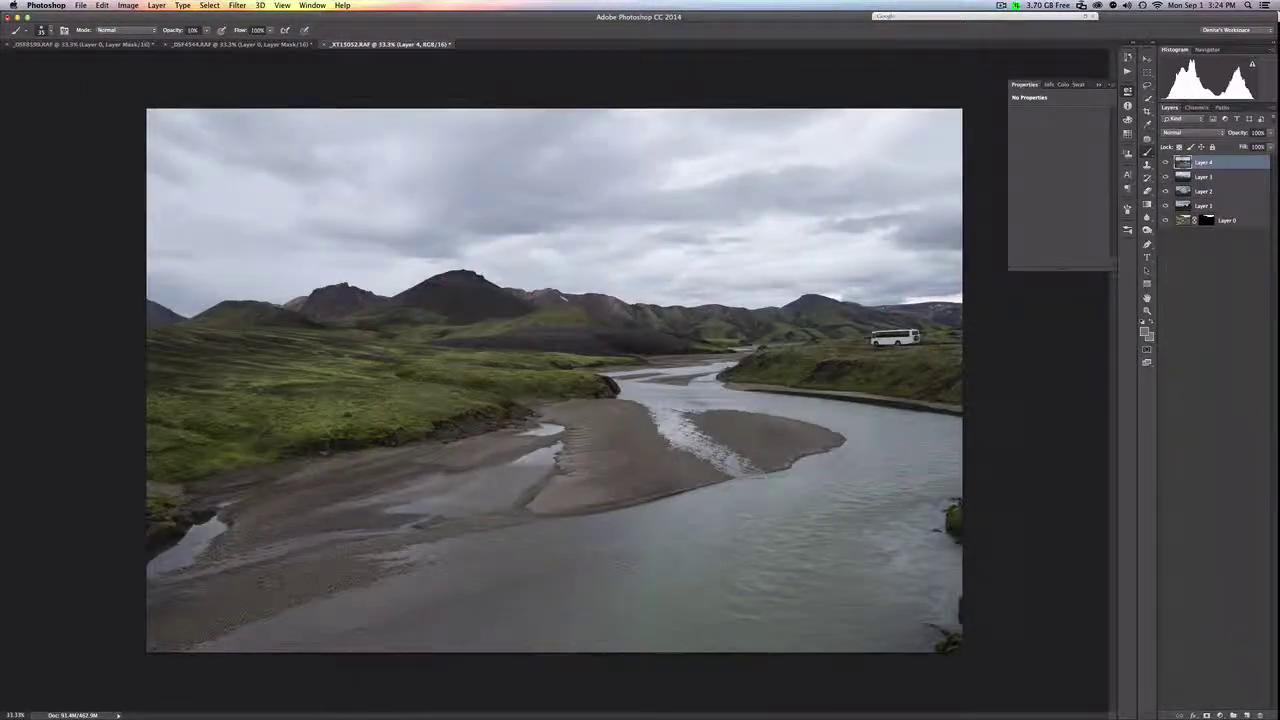
{"action": "left_click_drag", "start_coordinate": [1166, 205], "coordinate": [1166, 167]}
{"action": "left_click", "coordinate": [1166, 165], "text": "alt"}
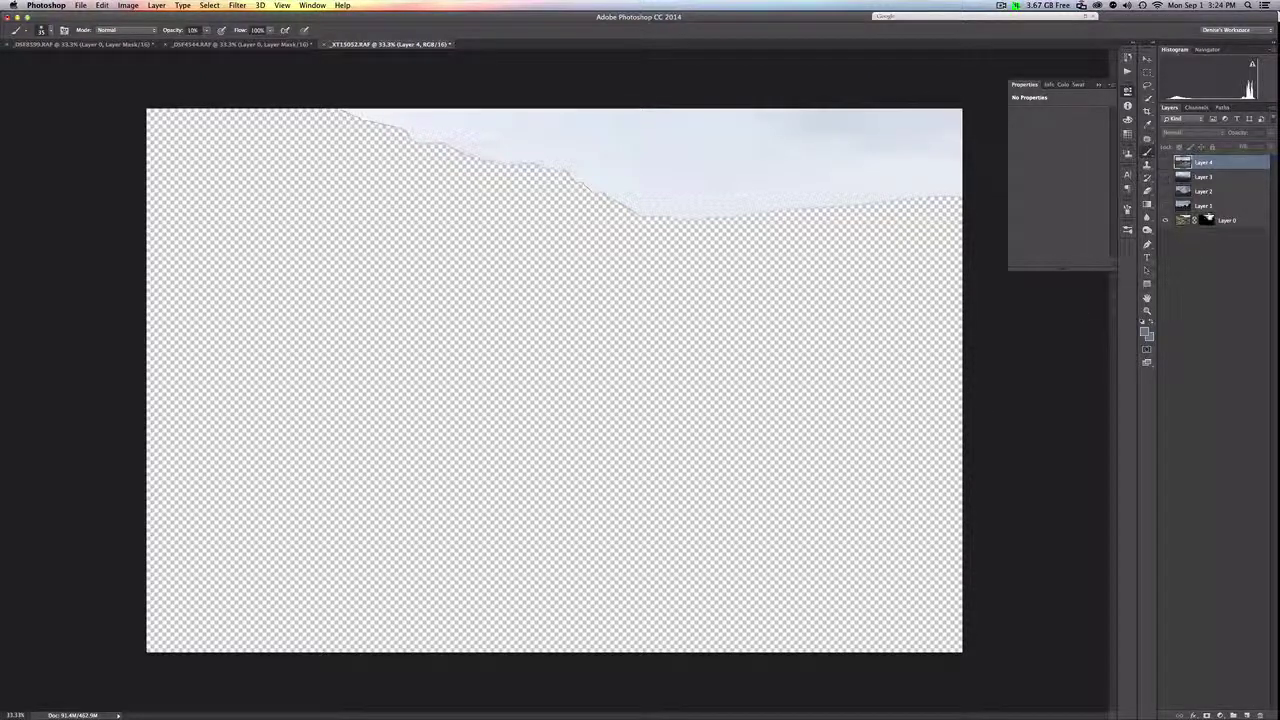
{"action": "left_click", "coordinate": [1208, 221]}
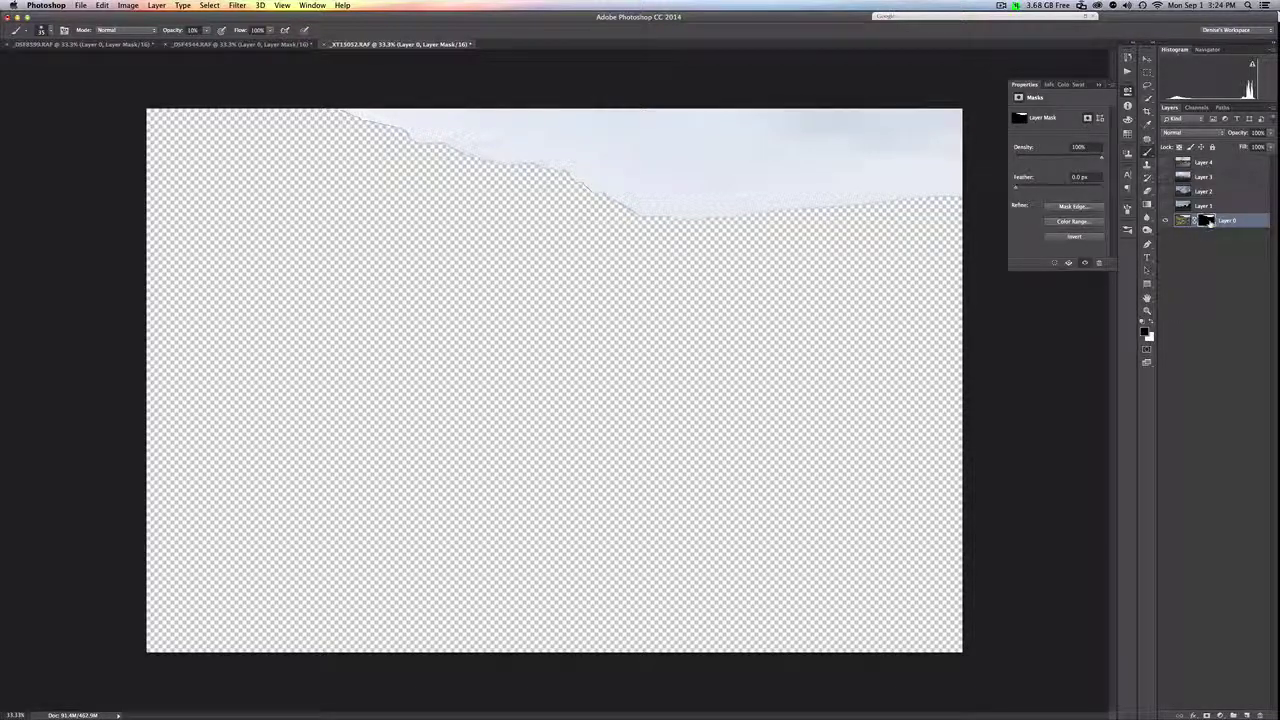
{"action": "left_click_drag", "start_coordinate": [1207, 221], "coordinate": [1208, 162]}
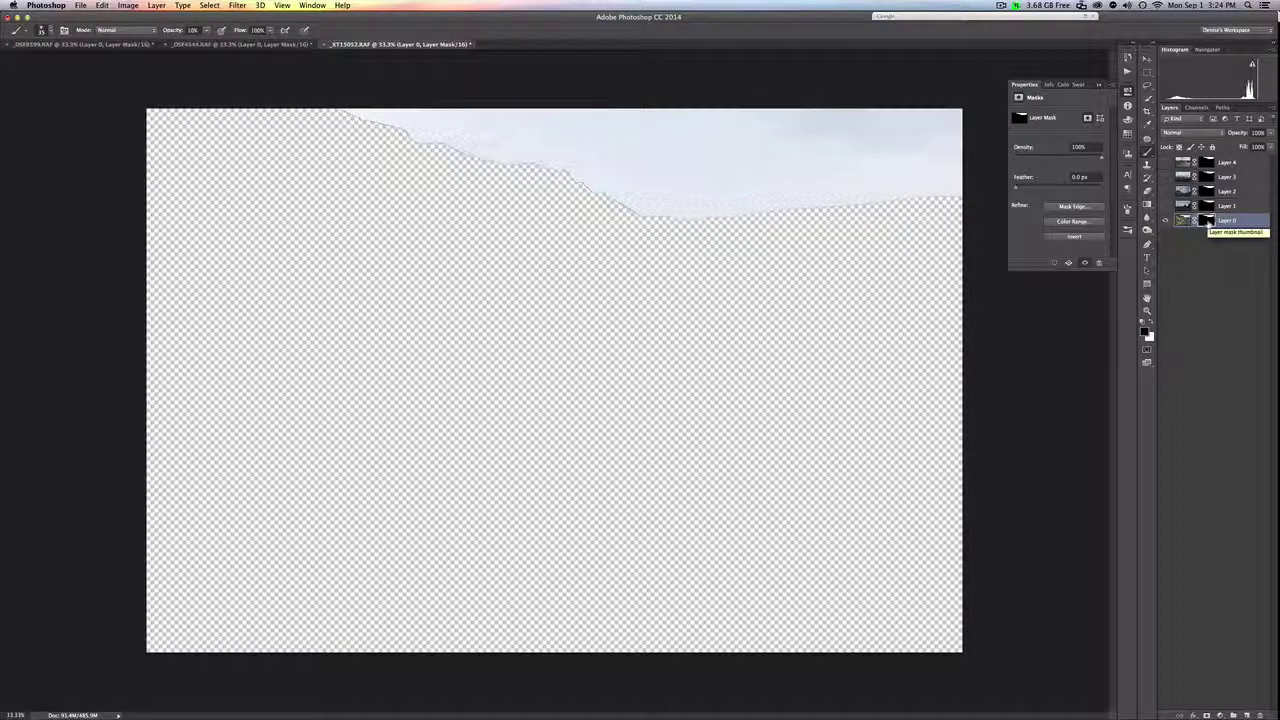
Step: Delete Layer 0's mask, unlink the masks of the four cloud layers and make Layer 1's image active
{"action": "right_click", "coordinate": [1208, 222]}
{"action": "left_click", "coordinate": [1176, 241]}
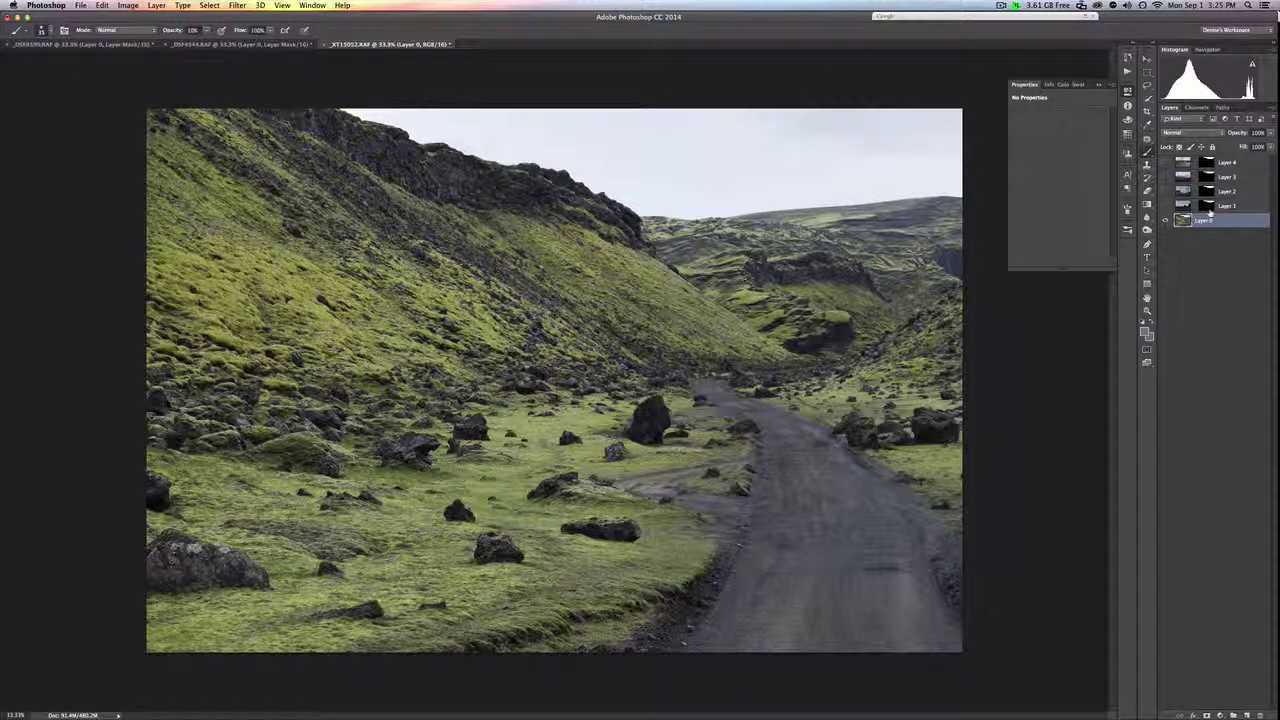
{"action": "left_click", "coordinate": [1184, 206]}
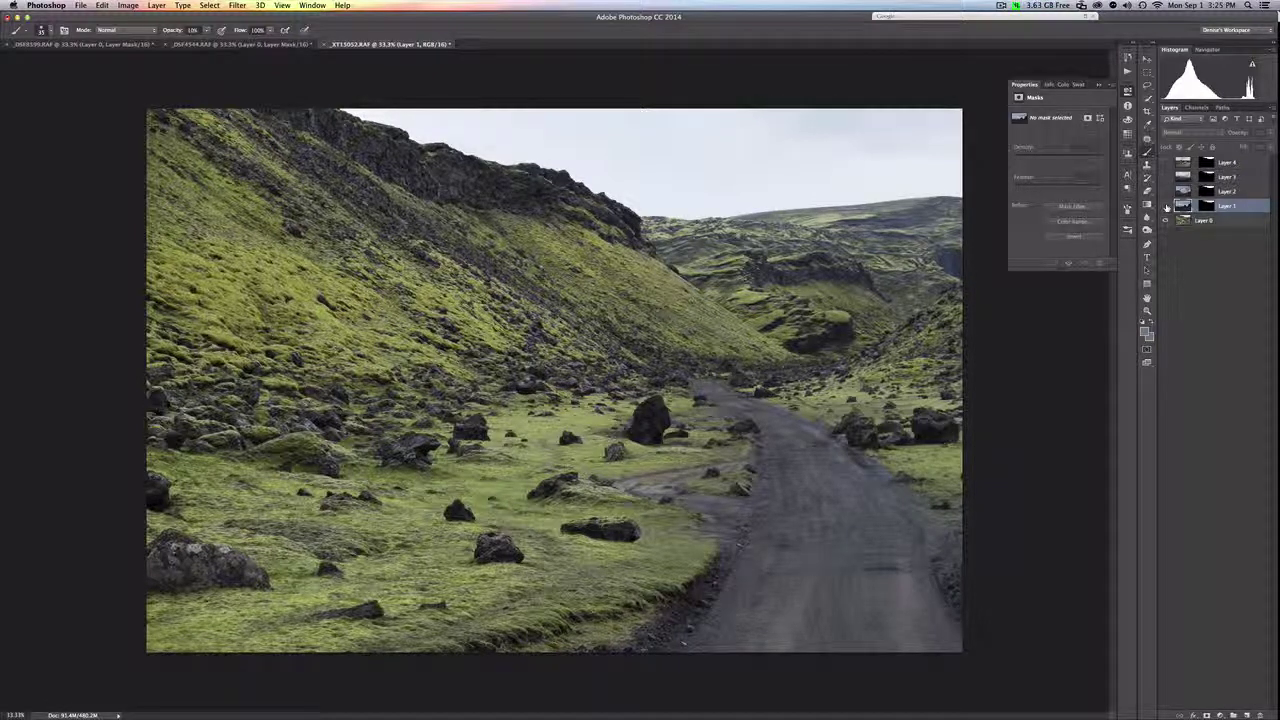
Step: Preview the masked skies by showing Layers 1 to 4 in turn, and leave only Layer 1 visible above Layer 0
{"action": "left_click", "coordinate": [1166, 206]}
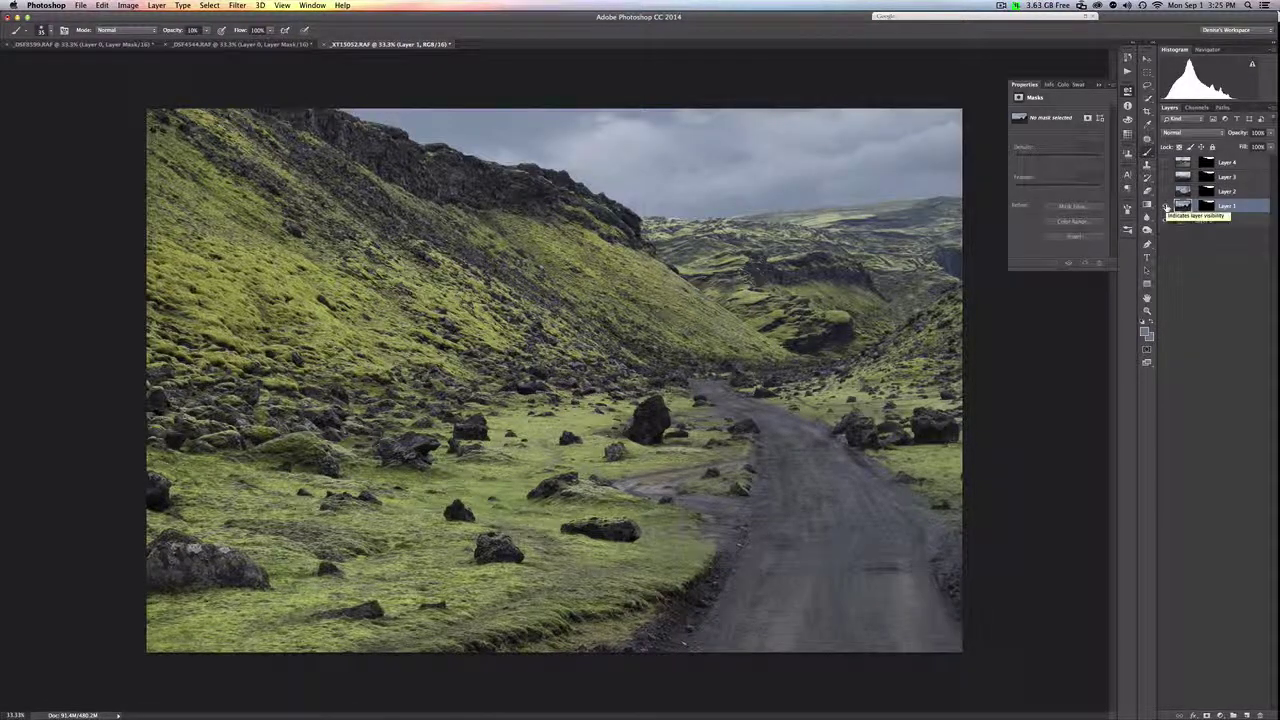
{"action": "left_click", "coordinate": [1165, 189]}
{"action": "left_click", "coordinate": [1165, 178]}
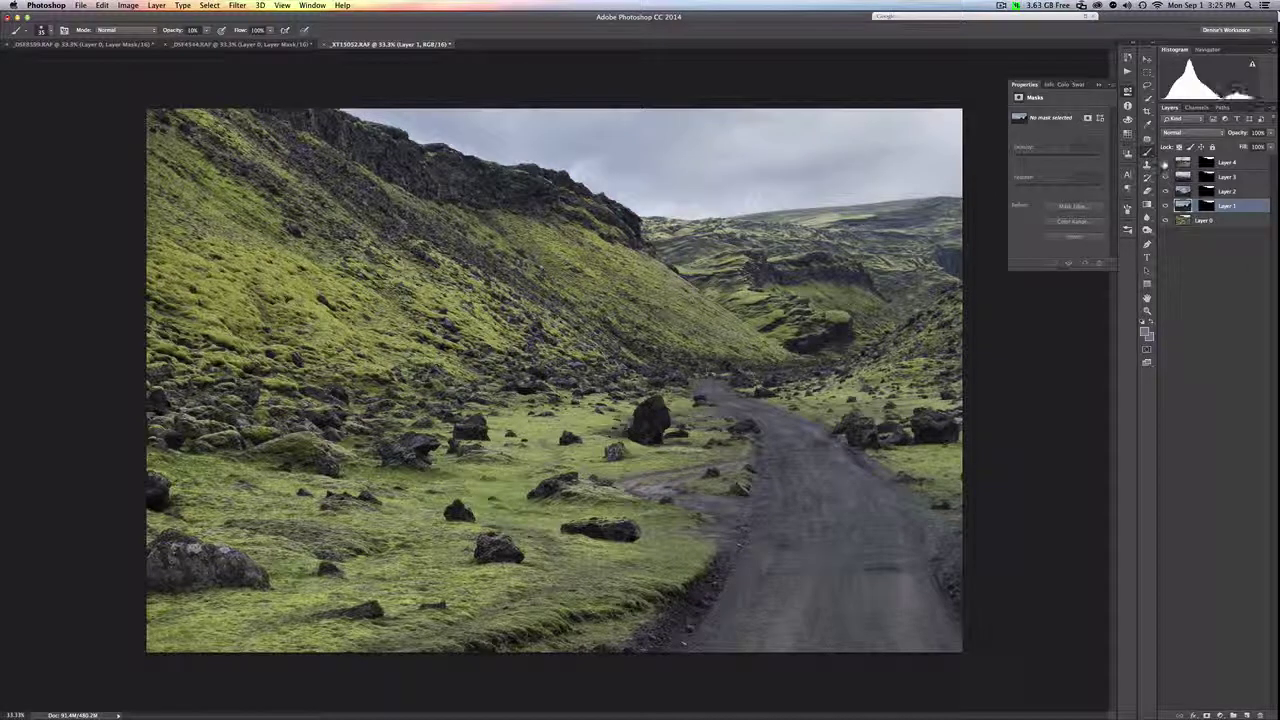
{"action": "left_click", "coordinate": [1164, 163]}
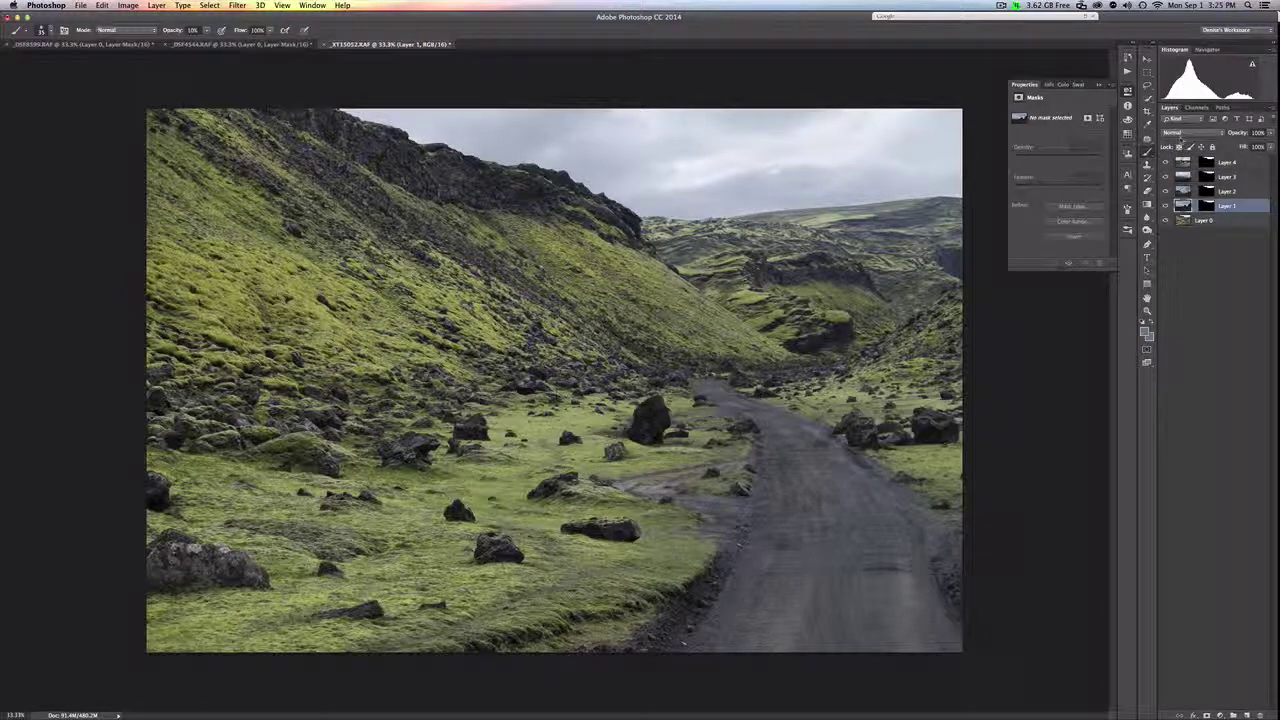
{"action": "left_click", "coordinate": [1165, 162]}
{"action": "left_click", "coordinate": [1165, 176]}
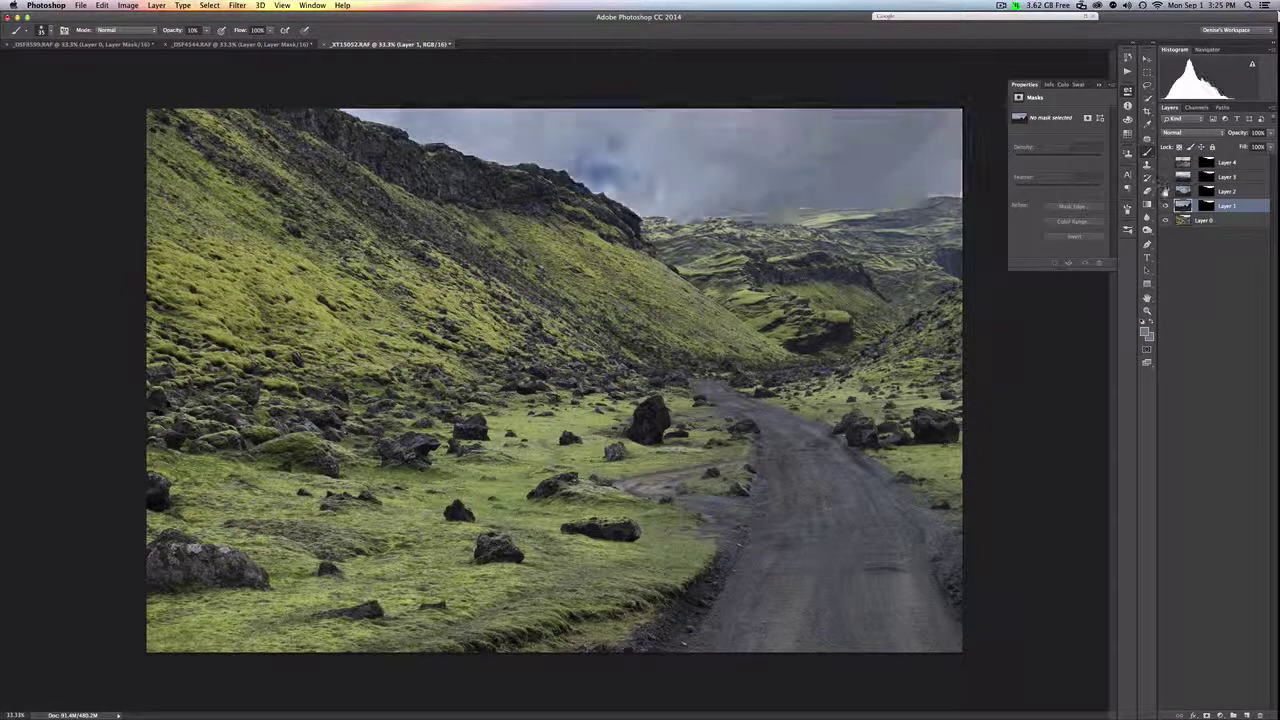
{"action": "left_click", "coordinate": [1165, 190]}
{"action": "left_click", "coordinate": [1165, 205]}
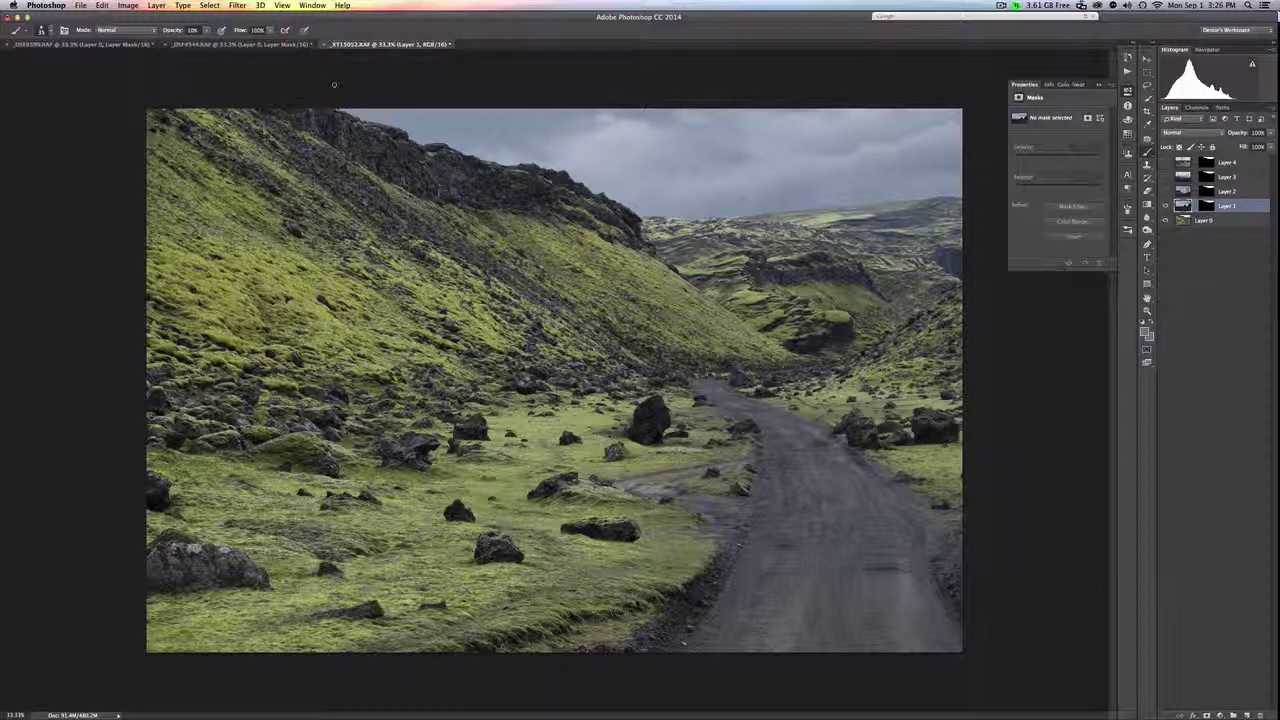
Step: Use Free Transform to move Layer 1's clouds up and to the right, to about X 2673 px, Y 1242 px
{"action": "left_click", "coordinate": [128, 5]}
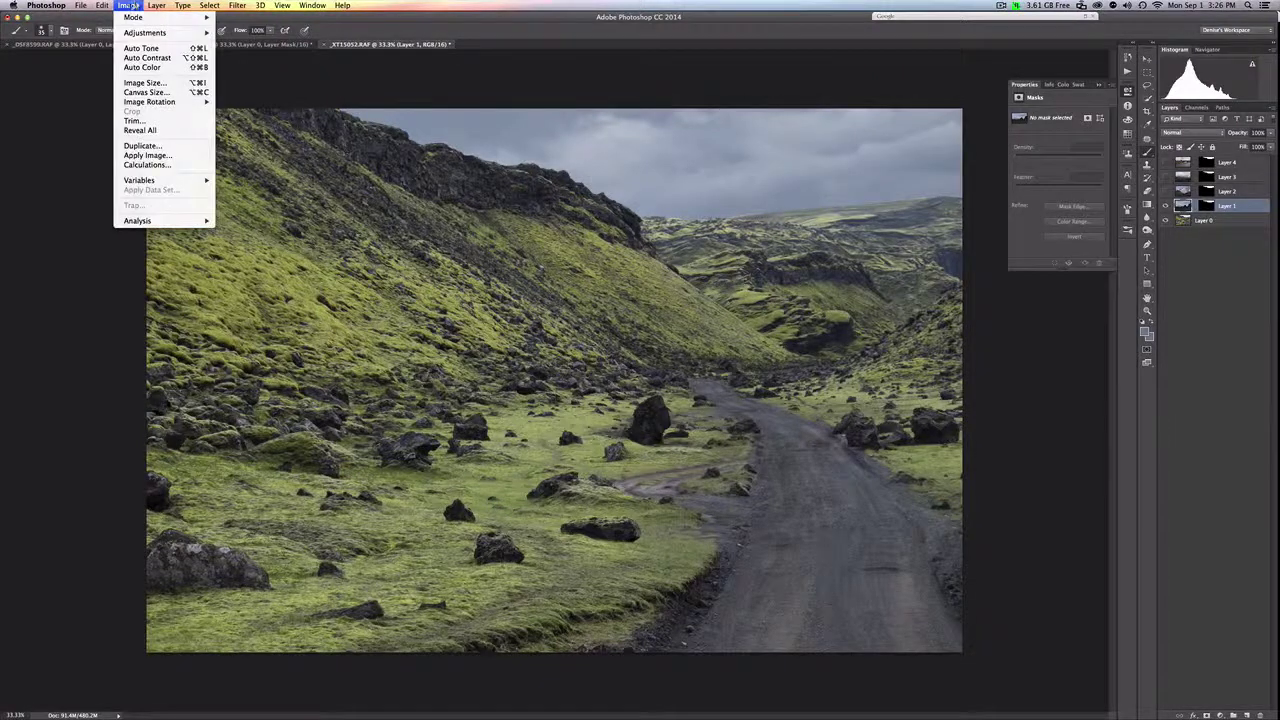
{"action": "mouse_move", "coordinate": [102, 5]}
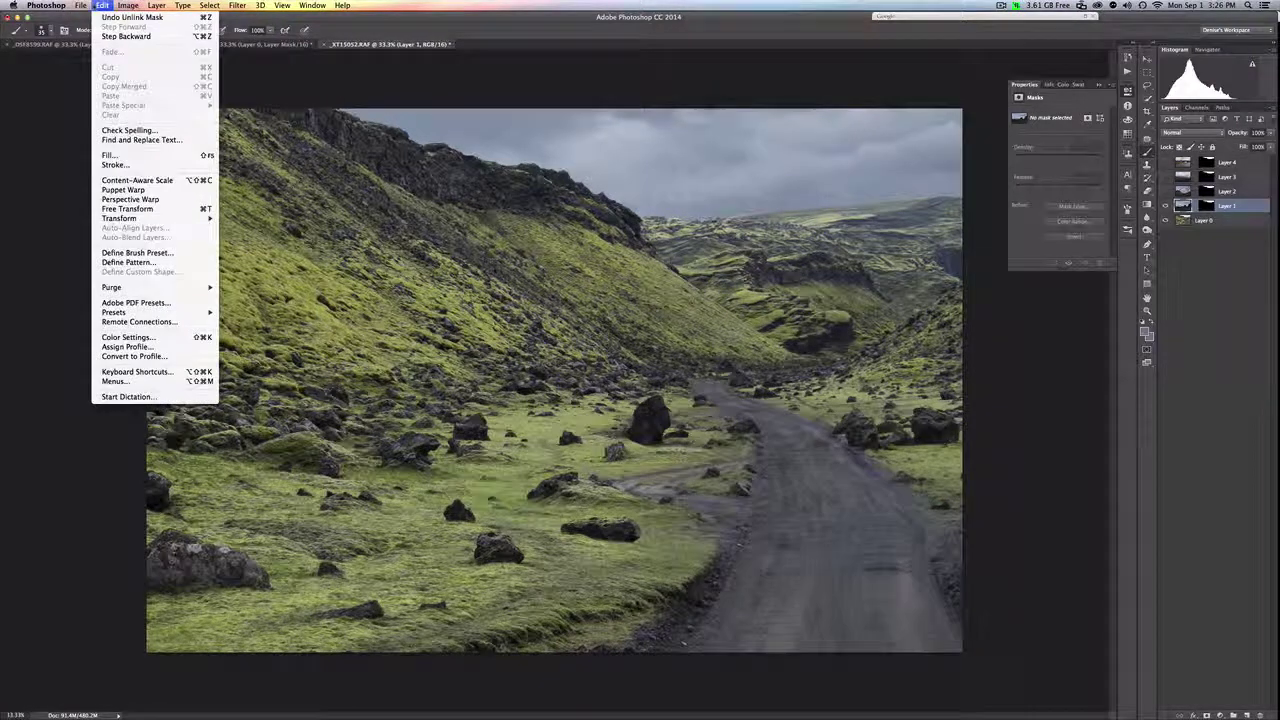
{"action": "left_click", "coordinate": [148, 210]}
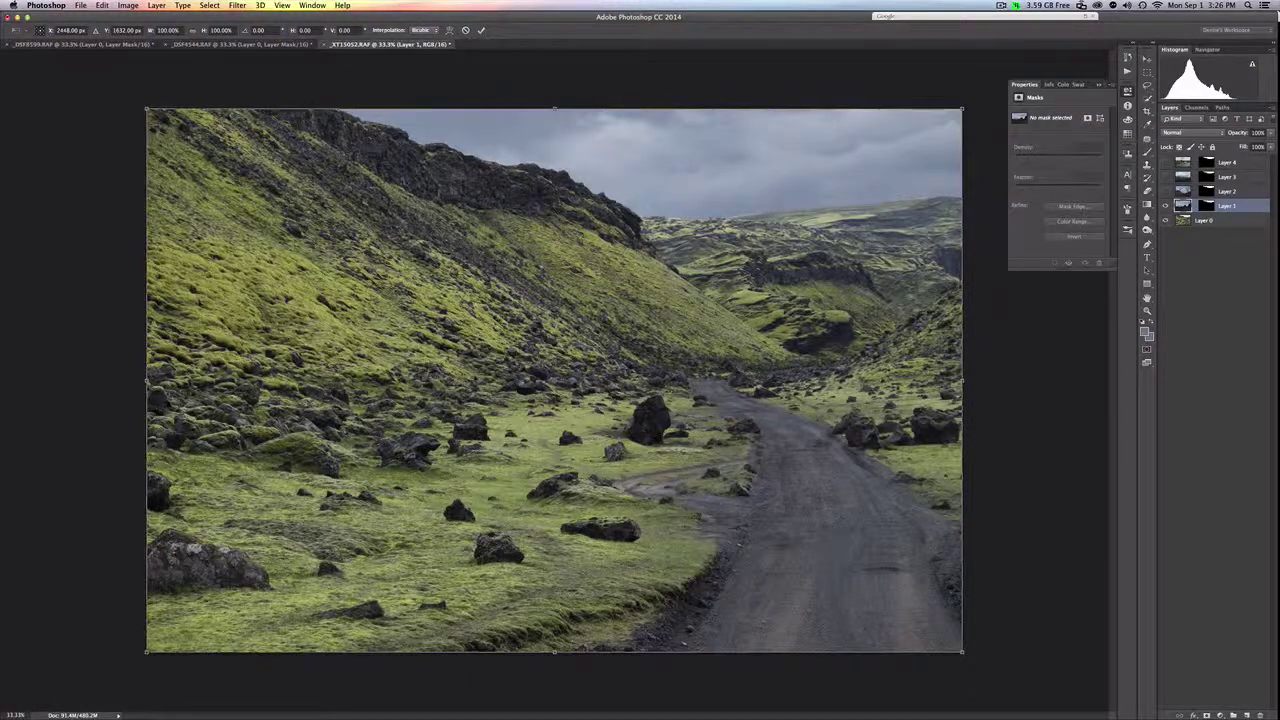
{"action": "left_click_drag", "start_coordinate": [490, 351], "coordinate": [523, 292]}
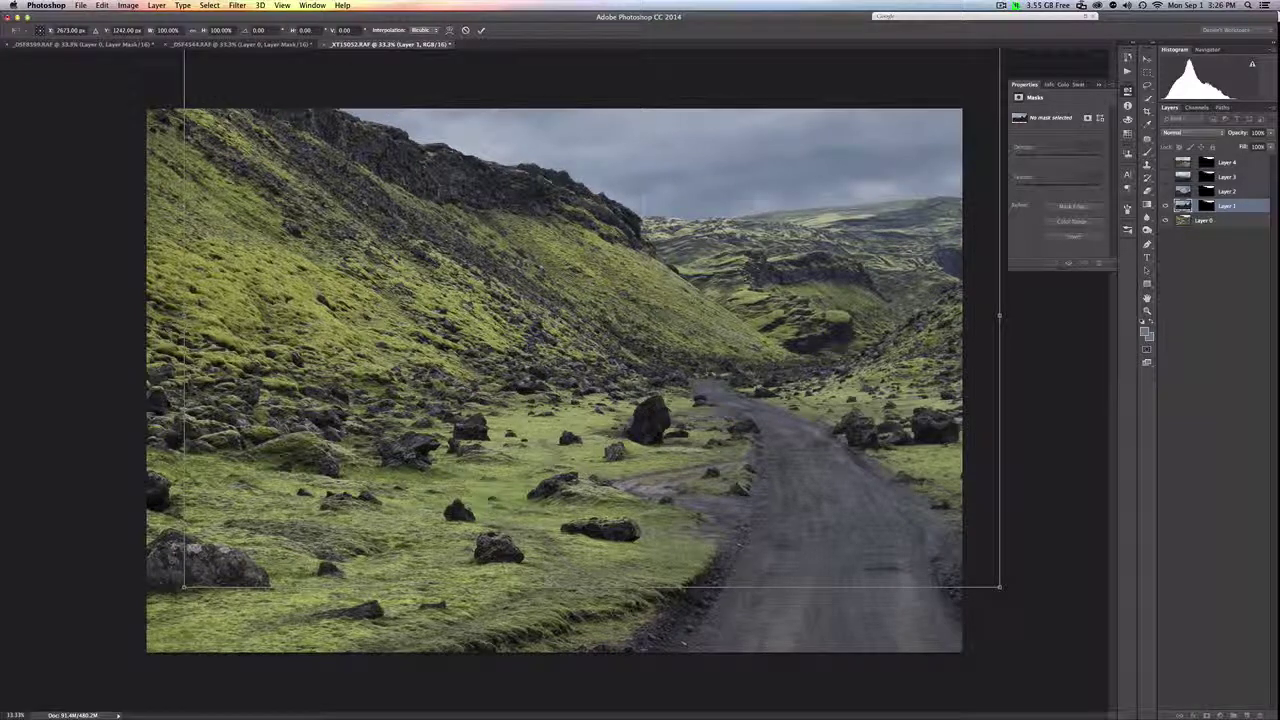
{"action": "key", "text": "b"}
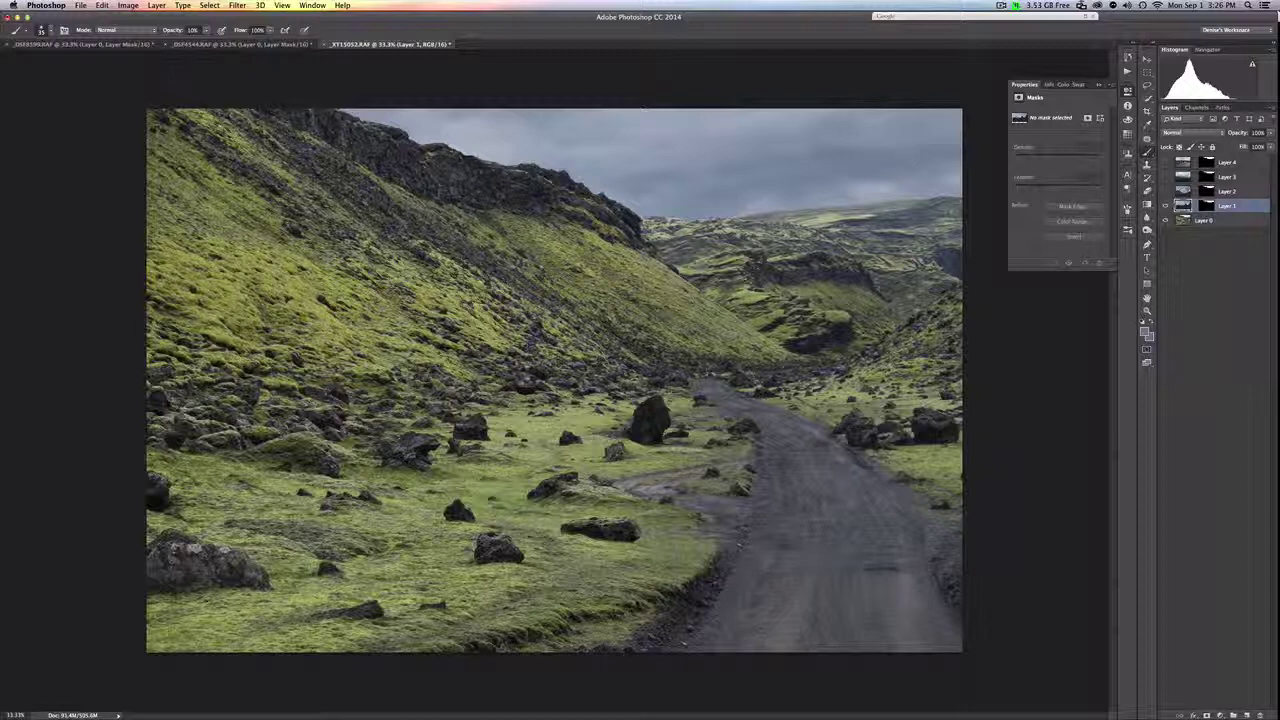
Step: Show Layer 2 and use Free Transform to move its clouds up and to the right, to about X 2922 px, Y 762 px
{"action": "left_click", "coordinate": [1165, 191]}
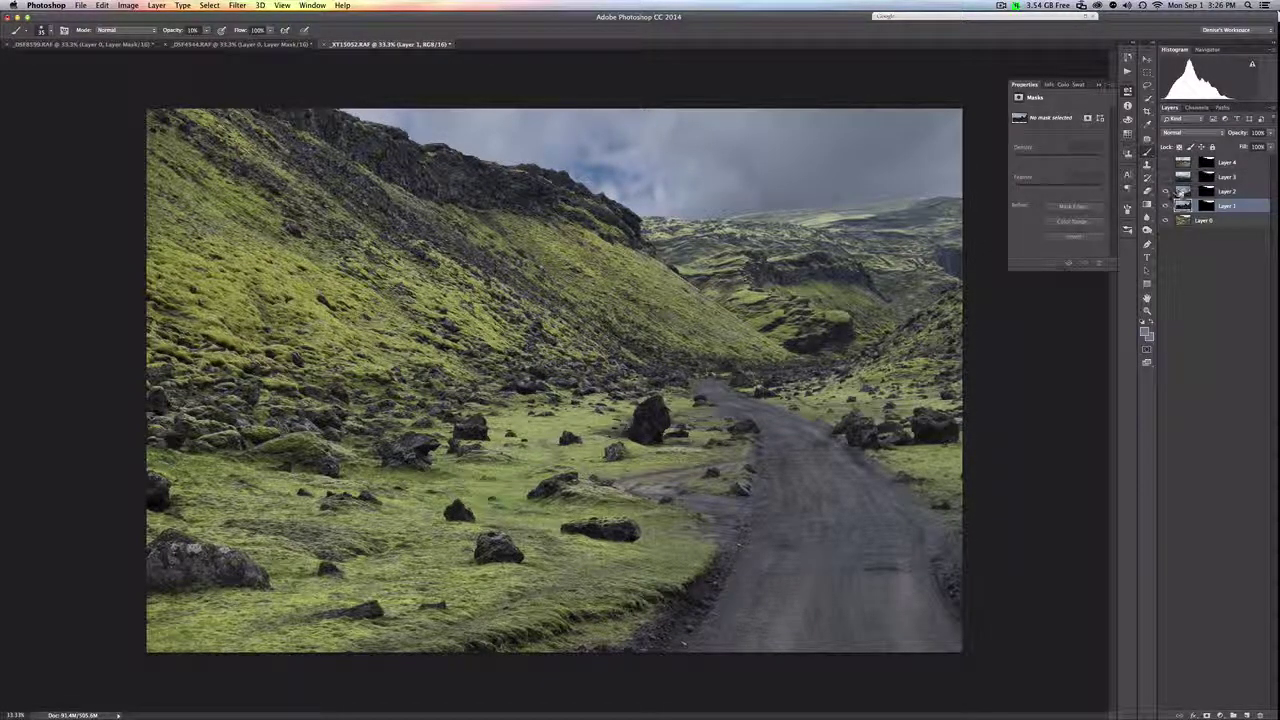
{"action": "left_click", "coordinate": [1180, 191]}
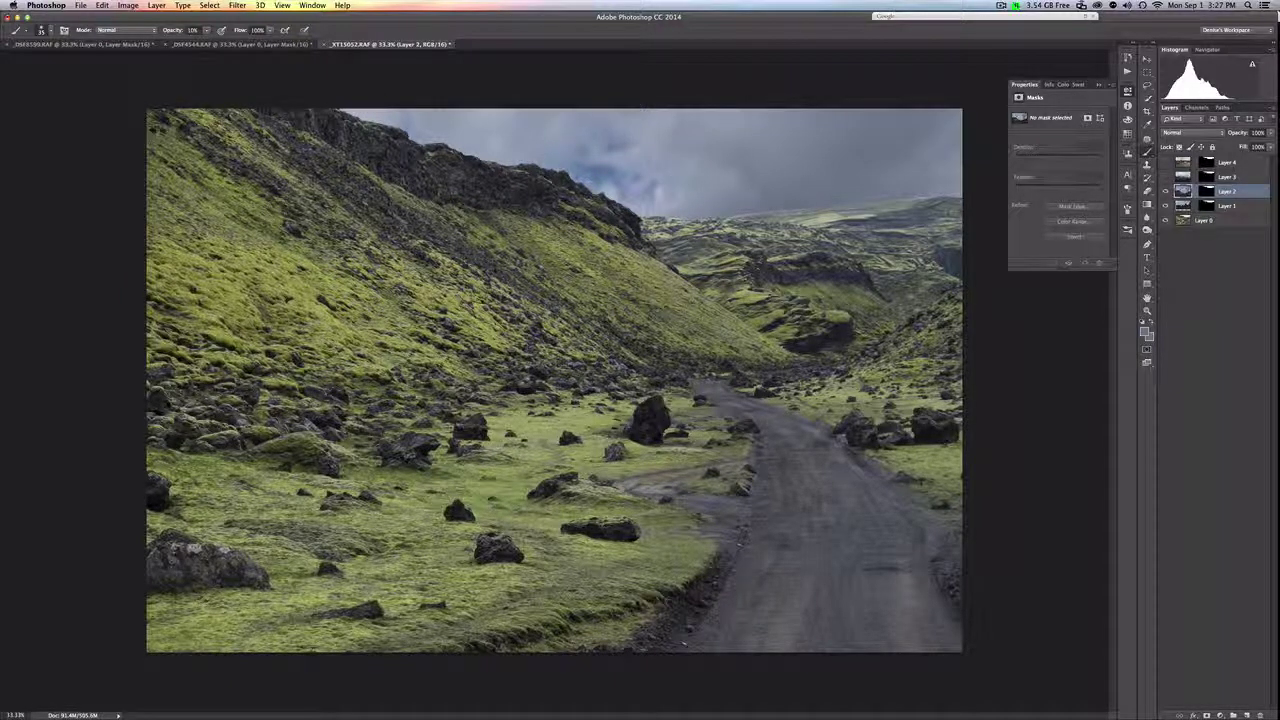
{"action": "key", "text": "super+t"}
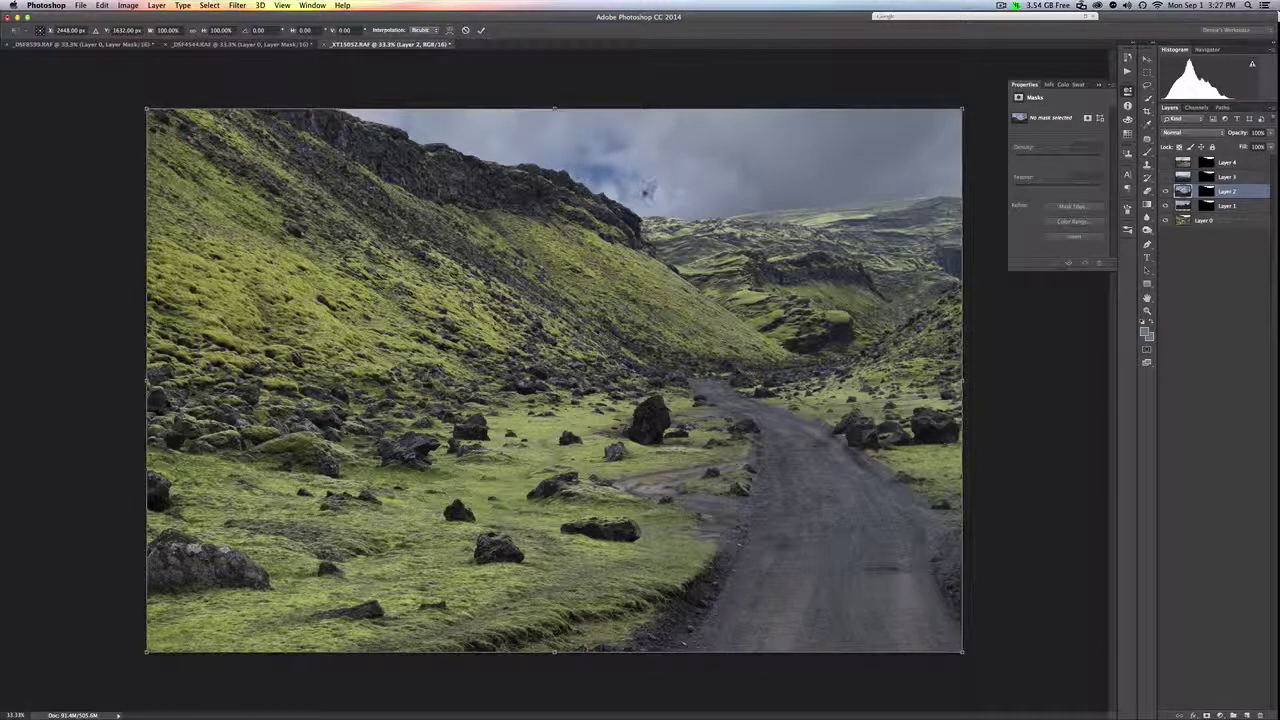
{"action": "left_click_drag", "start_coordinate": [680, 216], "coordinate": [758, 90]}
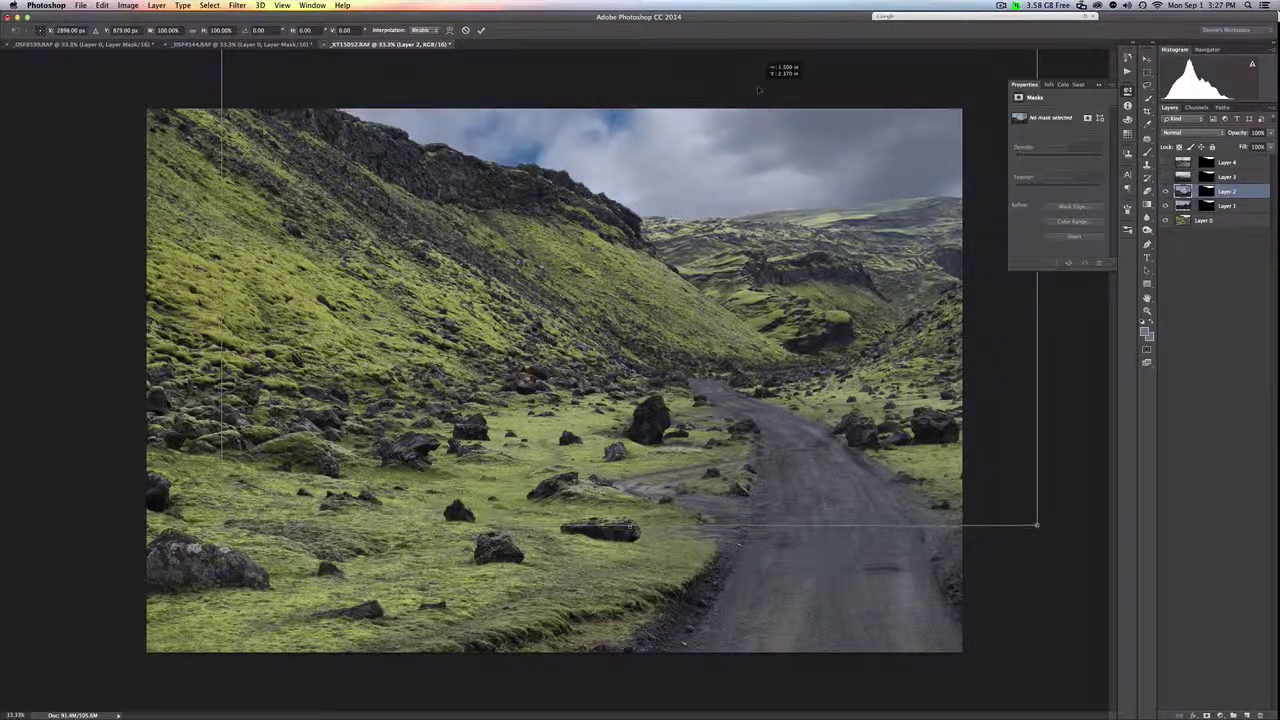
{"action": "left_click_drag", "start_coordinate": [692, 298], "coordinate": [699, 280]}
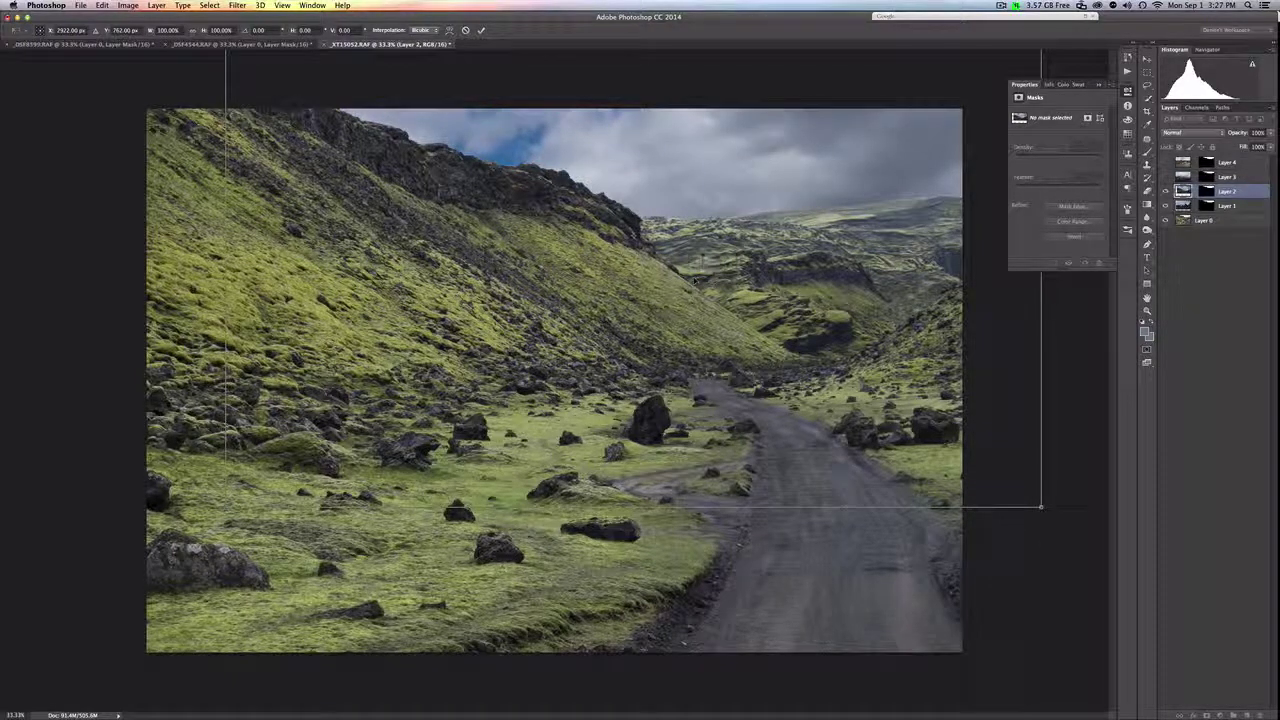
{"action": "key", "text": "Return"}
{"action": "key", "text": "b"}
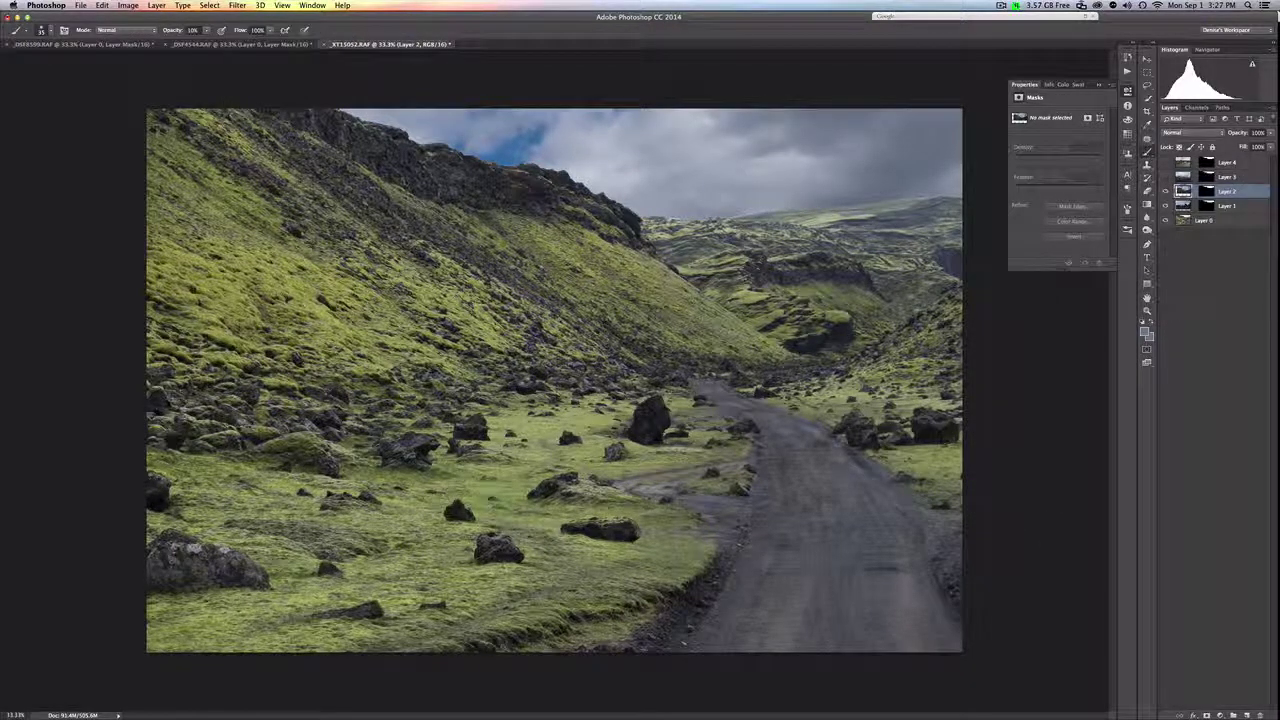
Step: Show Layer 3 and use Free Transform to move its clouds up and to the right, to about X 2754 px, Y 762 px
{"action": "left_click", "coordinate": [1165, 176]}
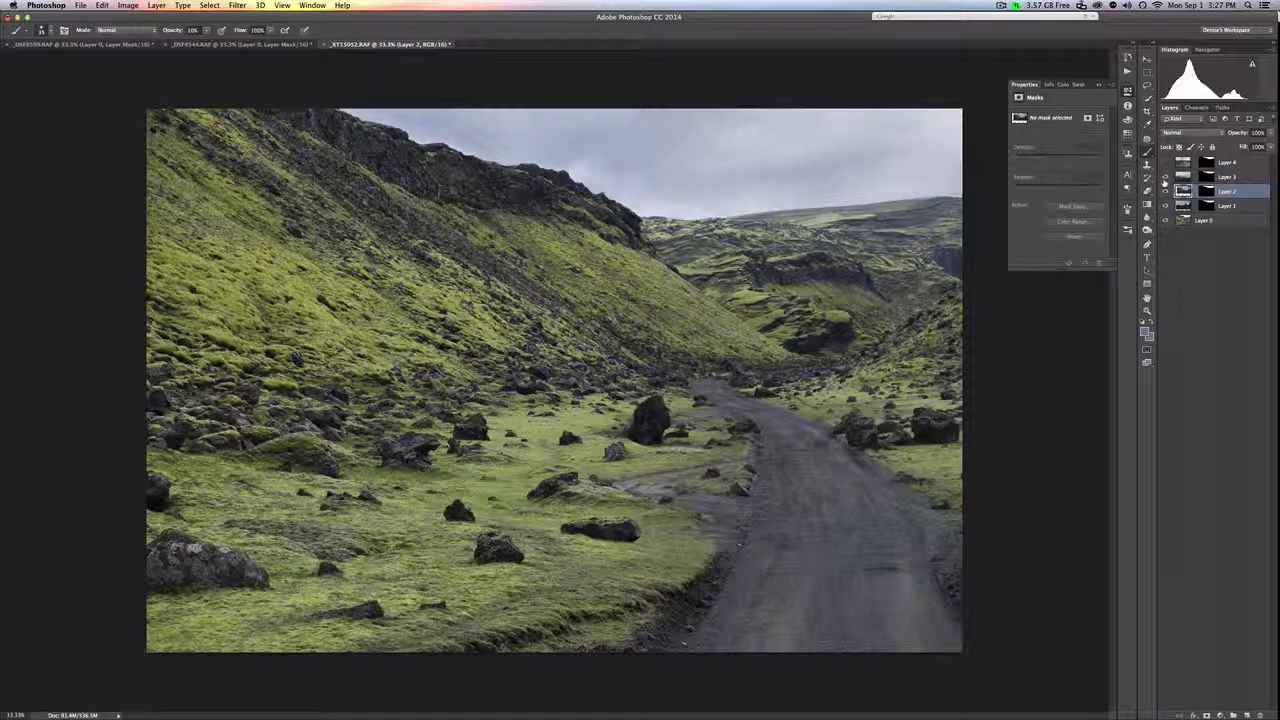
{"action": "left_click", "coordinate": [1183, 177]}
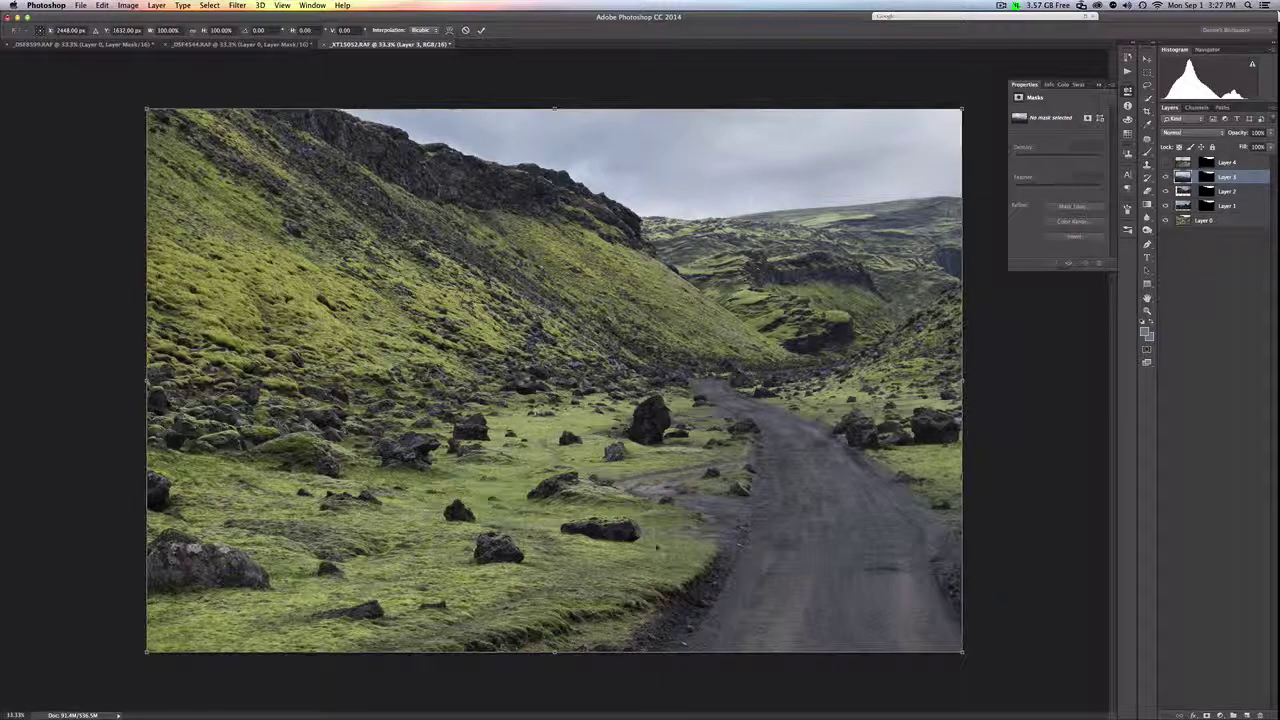
{"action": "key", "text": "ctrl+t"}
{"action": "left_click_drag", "start_coordinate": [684, 478], "coordinate": [706, 401]}
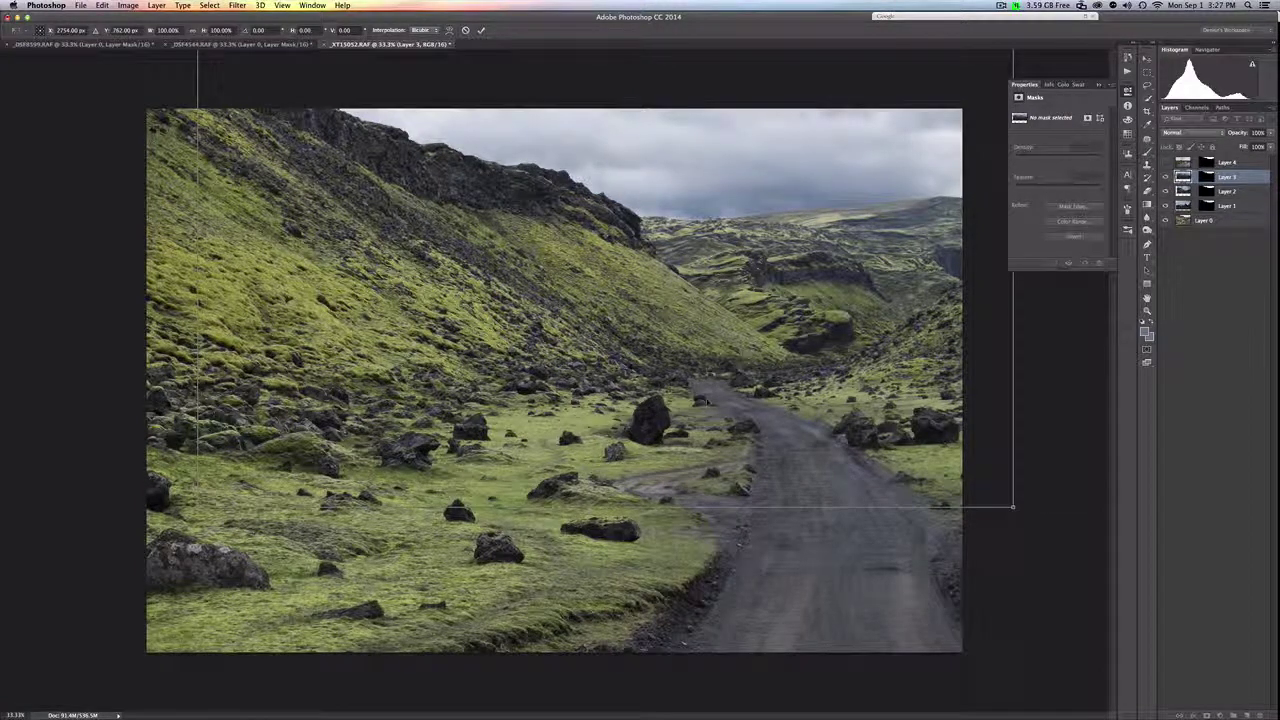
{"action": "key", "text": "Return"}
{"action": "key", "text": "b"}
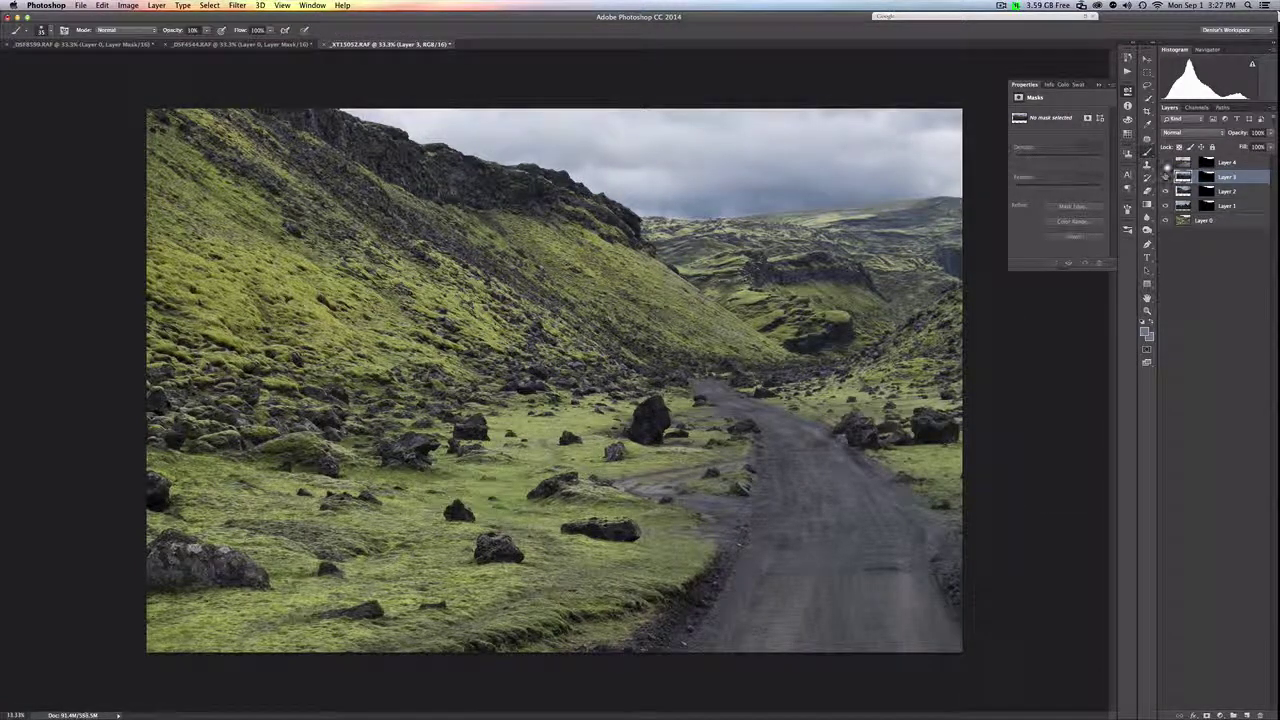
Step: Show Layer 4 and use Free Transform to move its clouds up and to the right, to about X 2727 px, Y 1242 px
{"action": "left_click", "coordinate": [1222, 162]}
{"action": "key", "text": "super+t"}
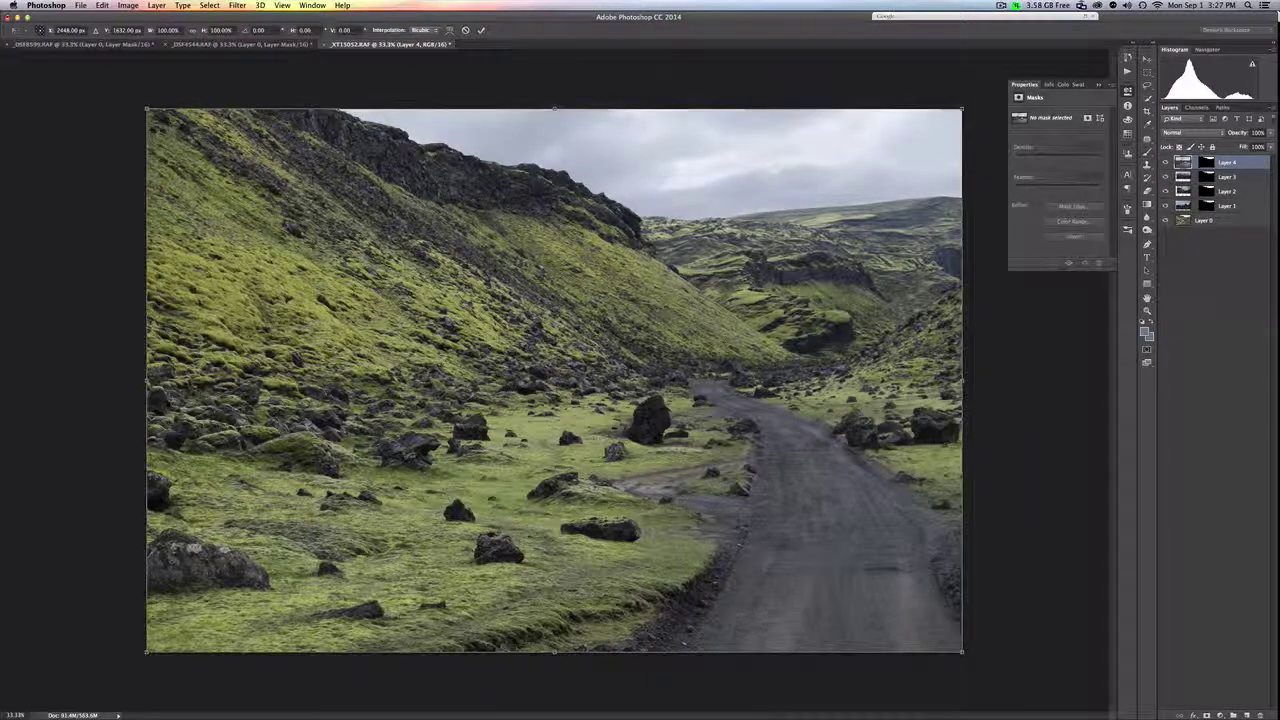
{"action": "mouse_move", "coordinate": [422, 562]}
{"action": "left_mouse_down"}
{"action": "mouse_move", "coordinate": [431, 519]}
{"action": "mouse_move", "coordinate": [466, 472]}
{"action": "mouse_move", "coordinate": [464, 512]}
{"action": "left_mouse_up"}
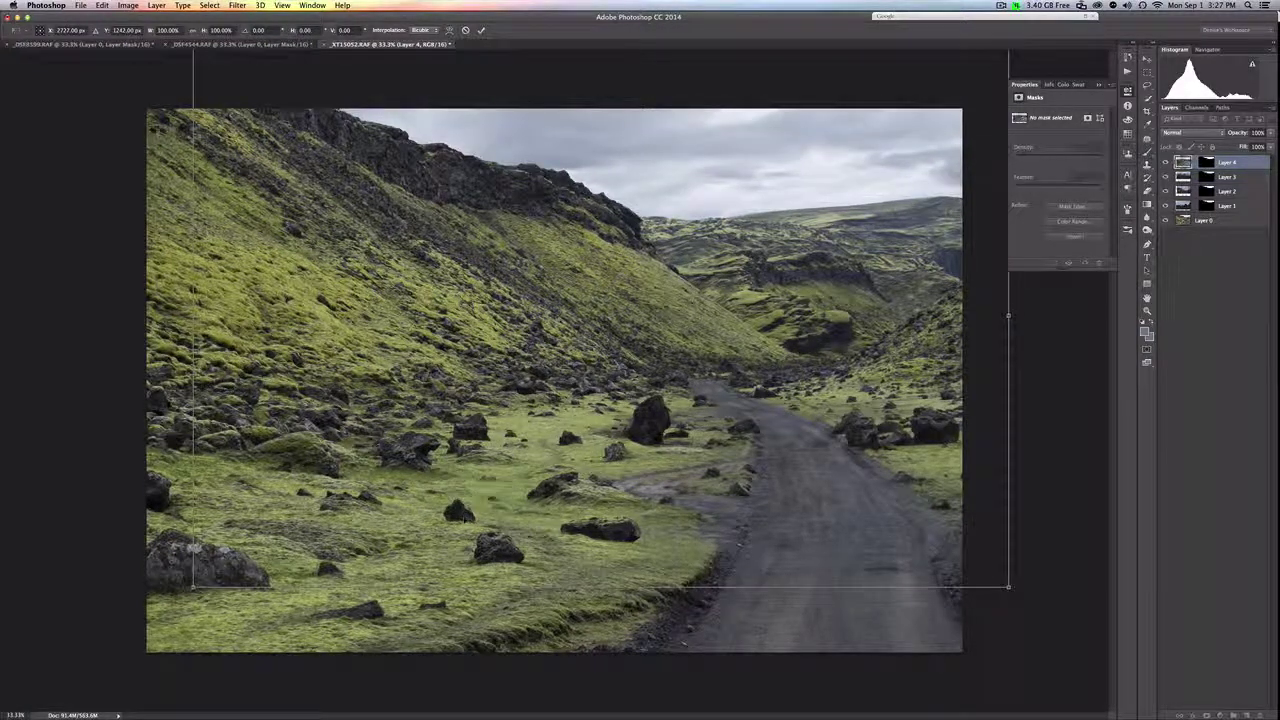
{"action": "key", "text": "b"}
{"action": "key", "text": "Return"}
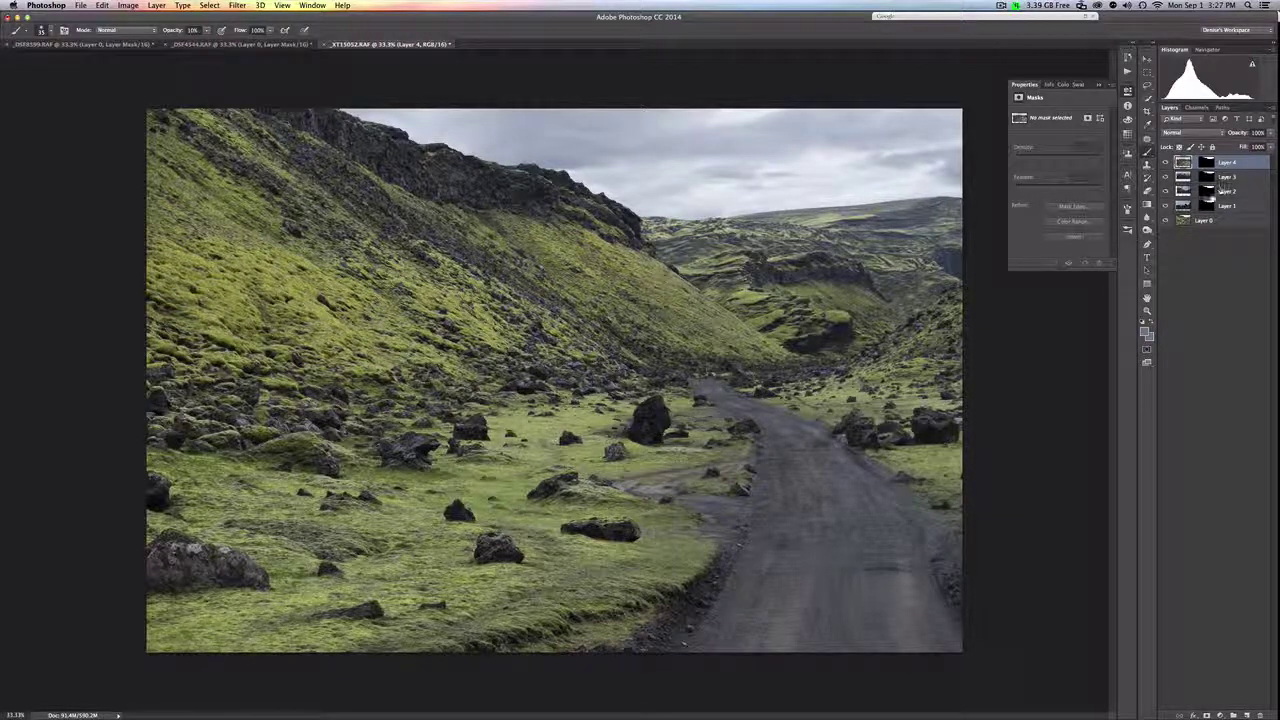
Step: Hide the four cloud layers, show Layers 1 to 4 in turn to compare their skies, and hide all four again
{"action": "left_click", "coordinate": [1165, 163]}
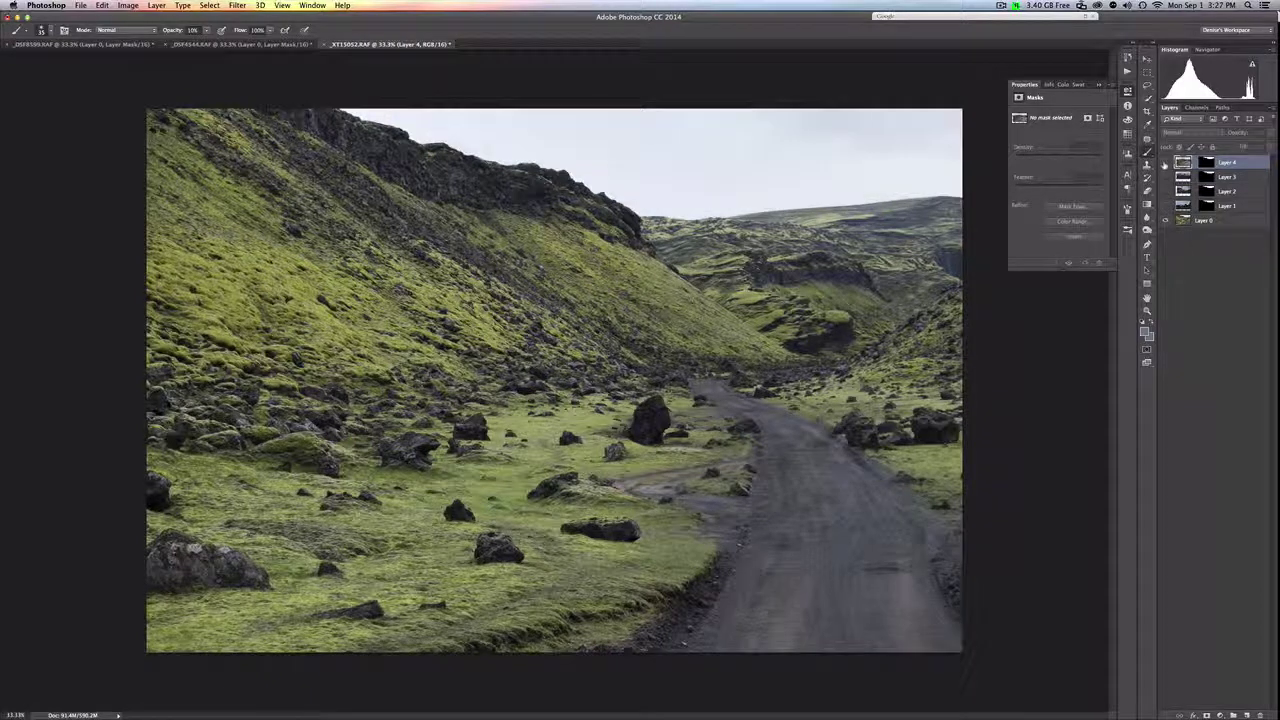
{"action": "left_click", "coordinate": [1165, 206]}
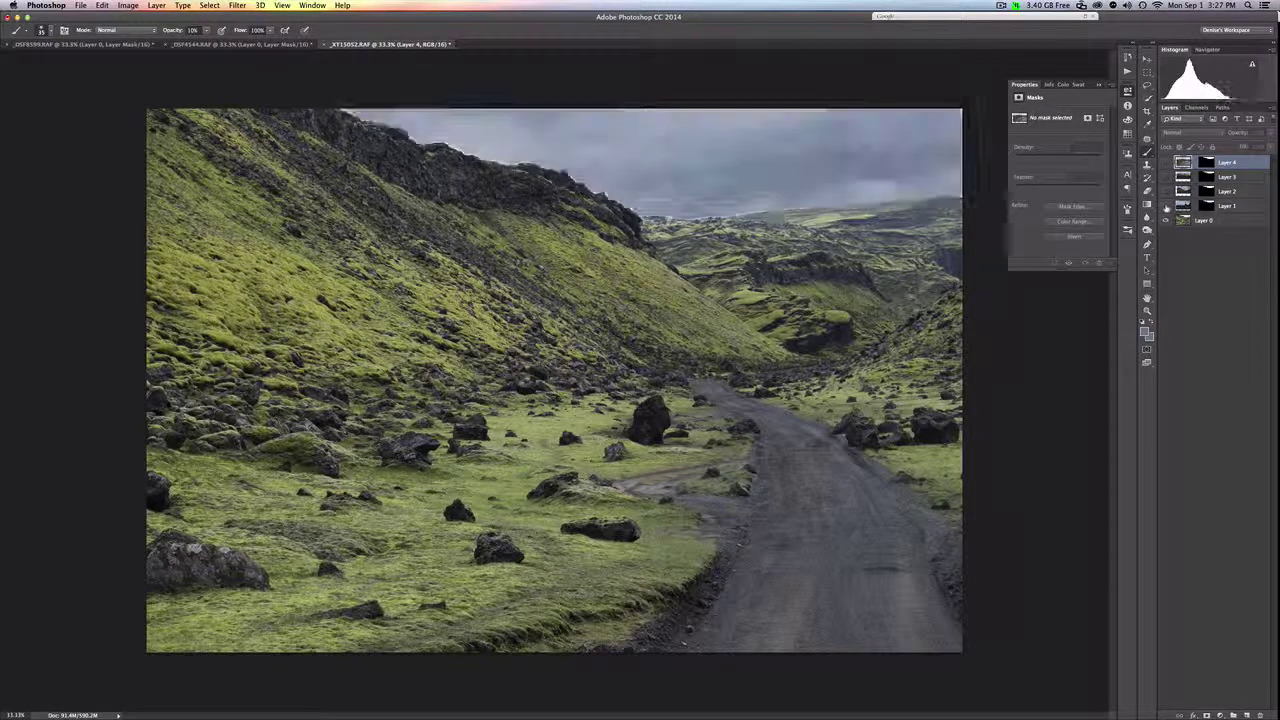
{"action": "left_click", "coordinate": [1165, 191]}
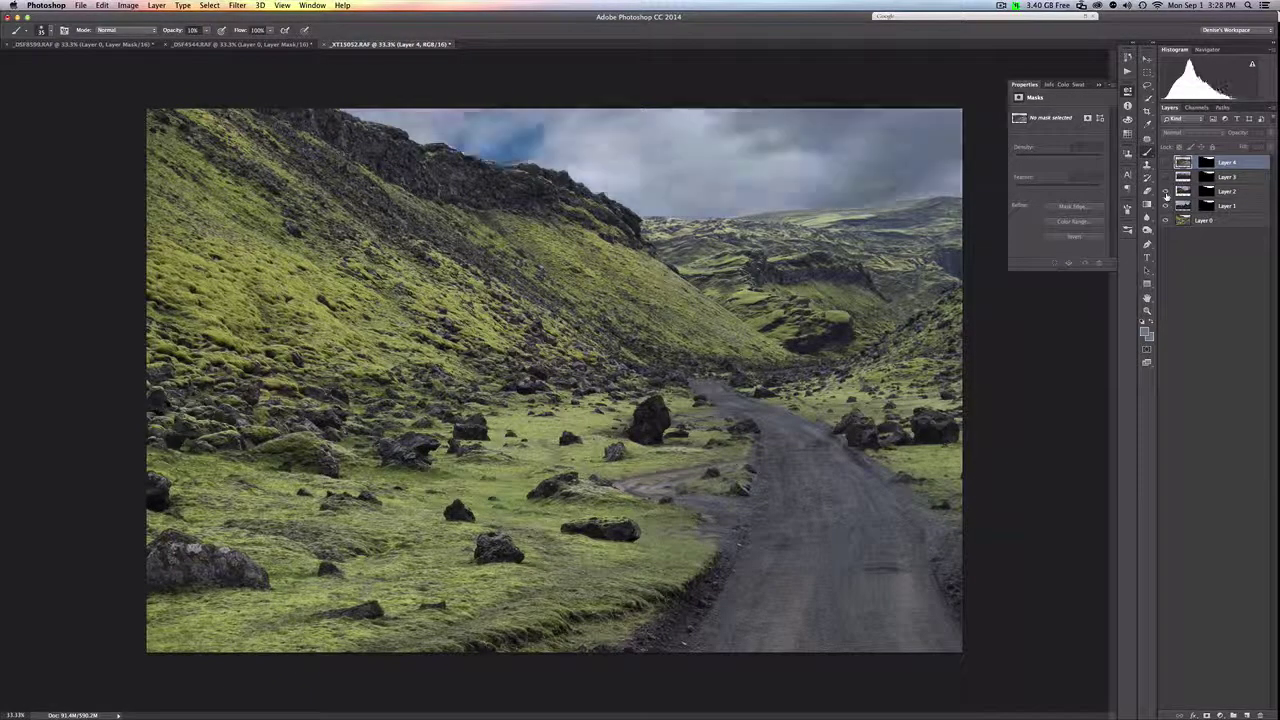
{"action": "left_click", "coordinate": [1164, 177]}
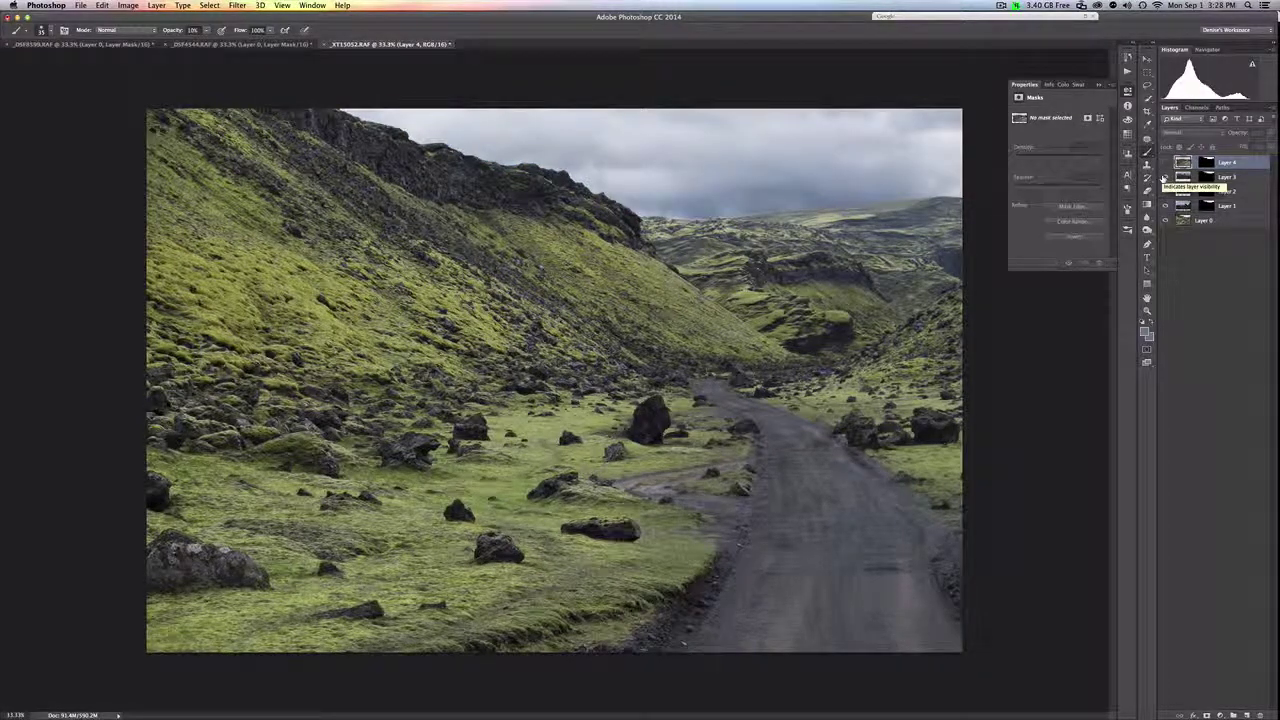
{"action": "left_click", "coordinate": [1165, 162]}
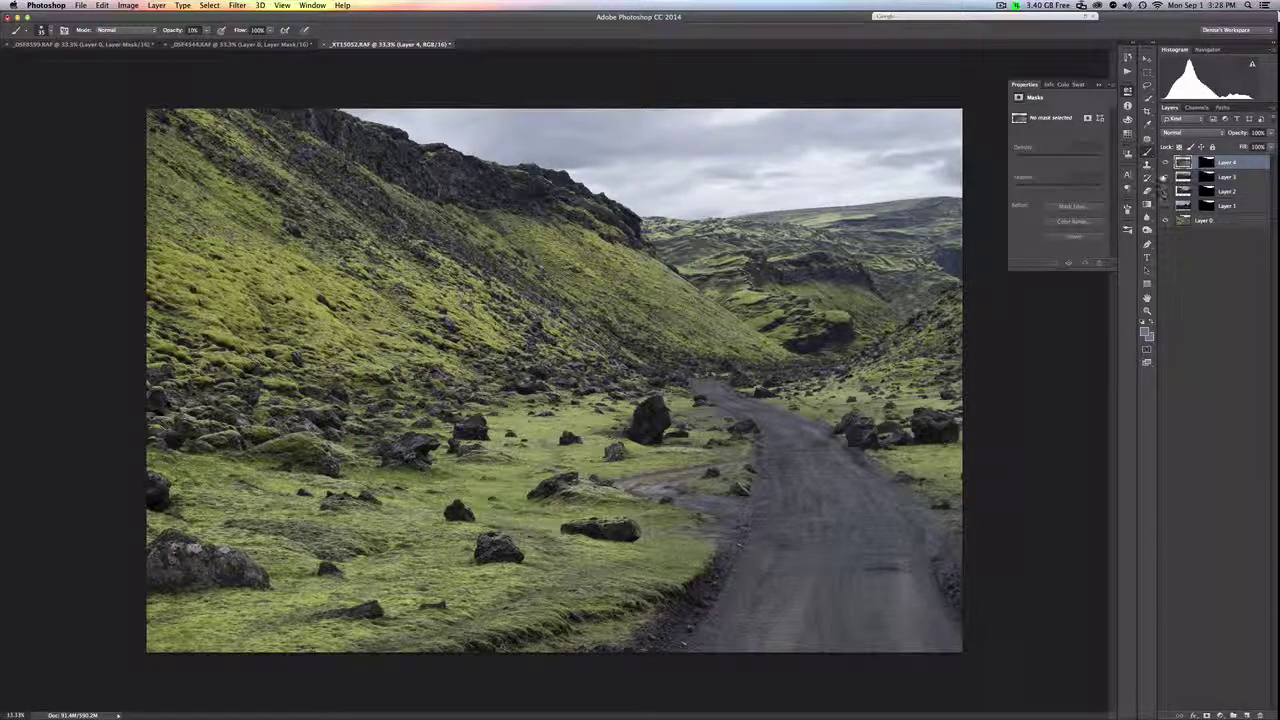
{"action": "left_click", "coordinate": [1165, 191]}
{"action": "left_click", "coordinate": [1165, 205]}
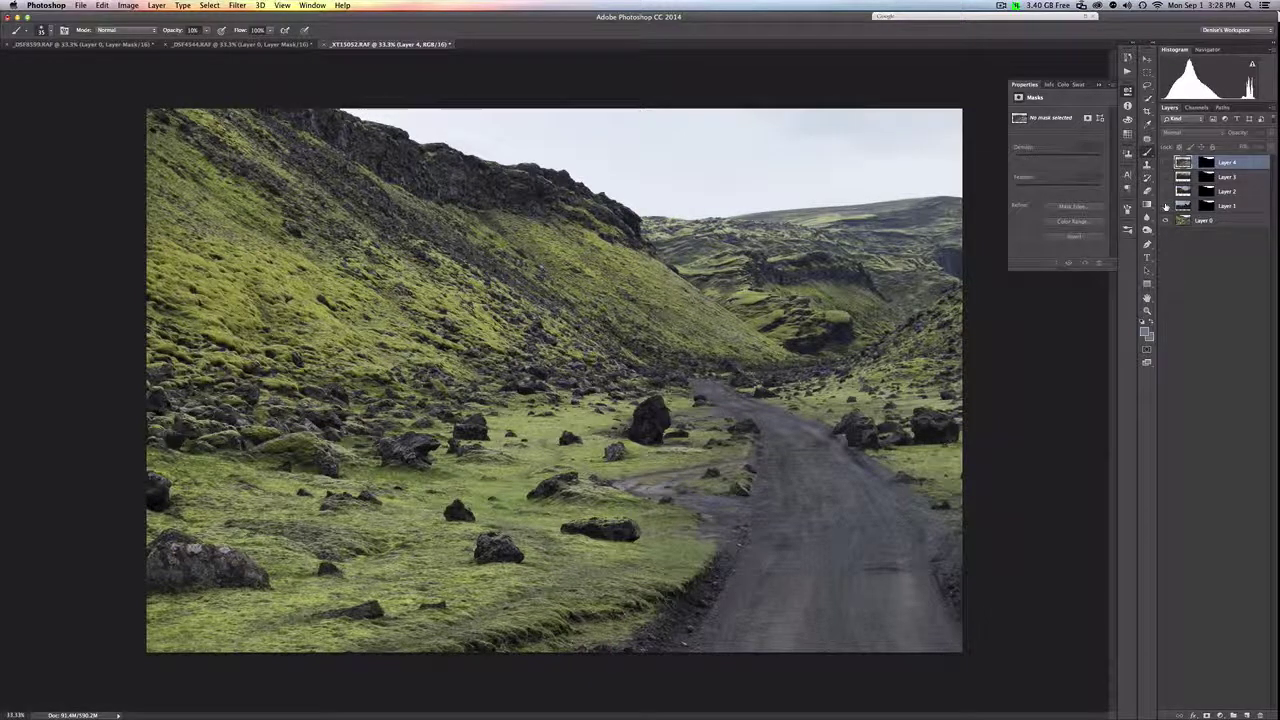
Step: Show Layers 1 and 2 again to compare their skies, and delete Layer 2
{"action": "left_click", "coordinate": [1165, 206]}
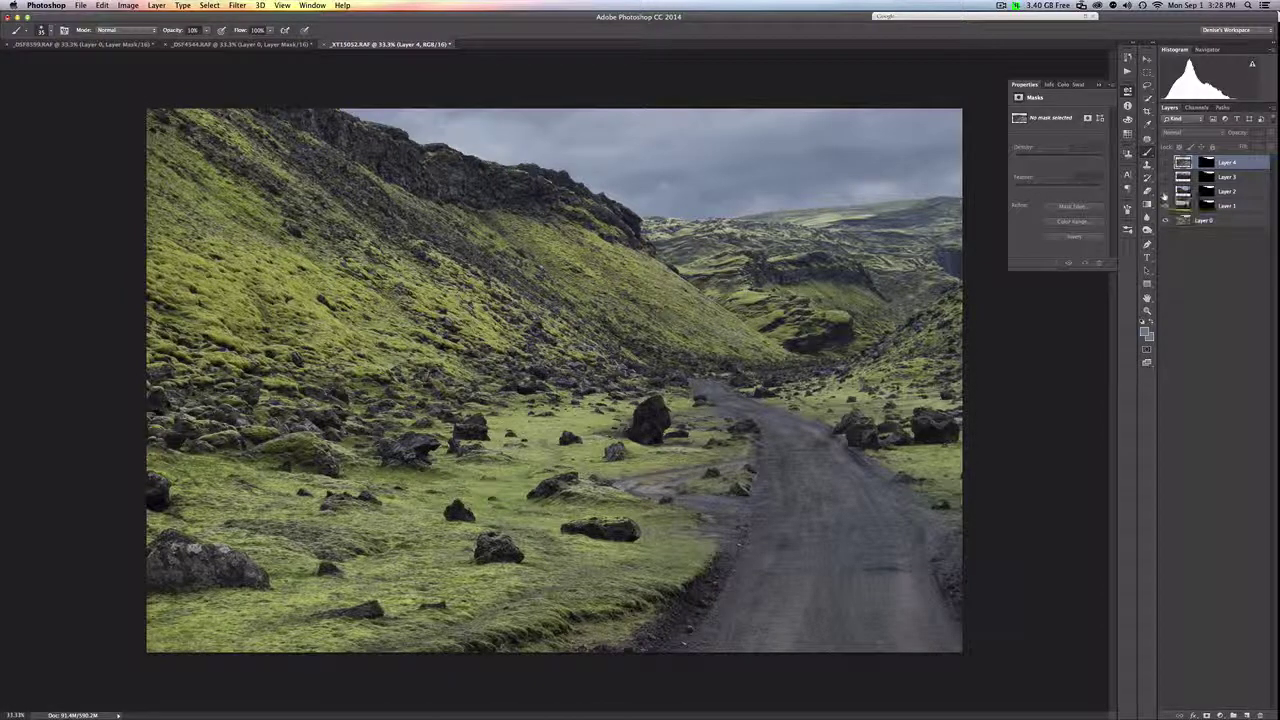
{"action": "left_click", "coordinate": [1166, 192]}
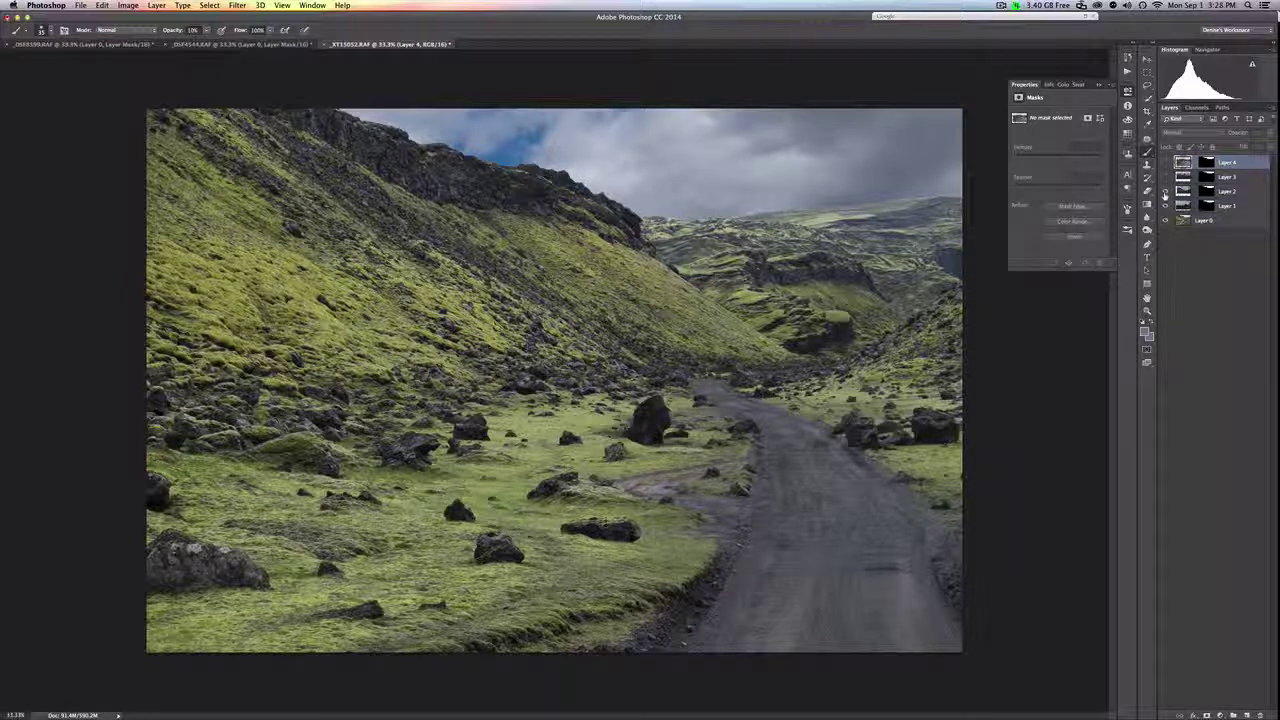
{"action": "right_click", "coordinate": [1233, 194]}
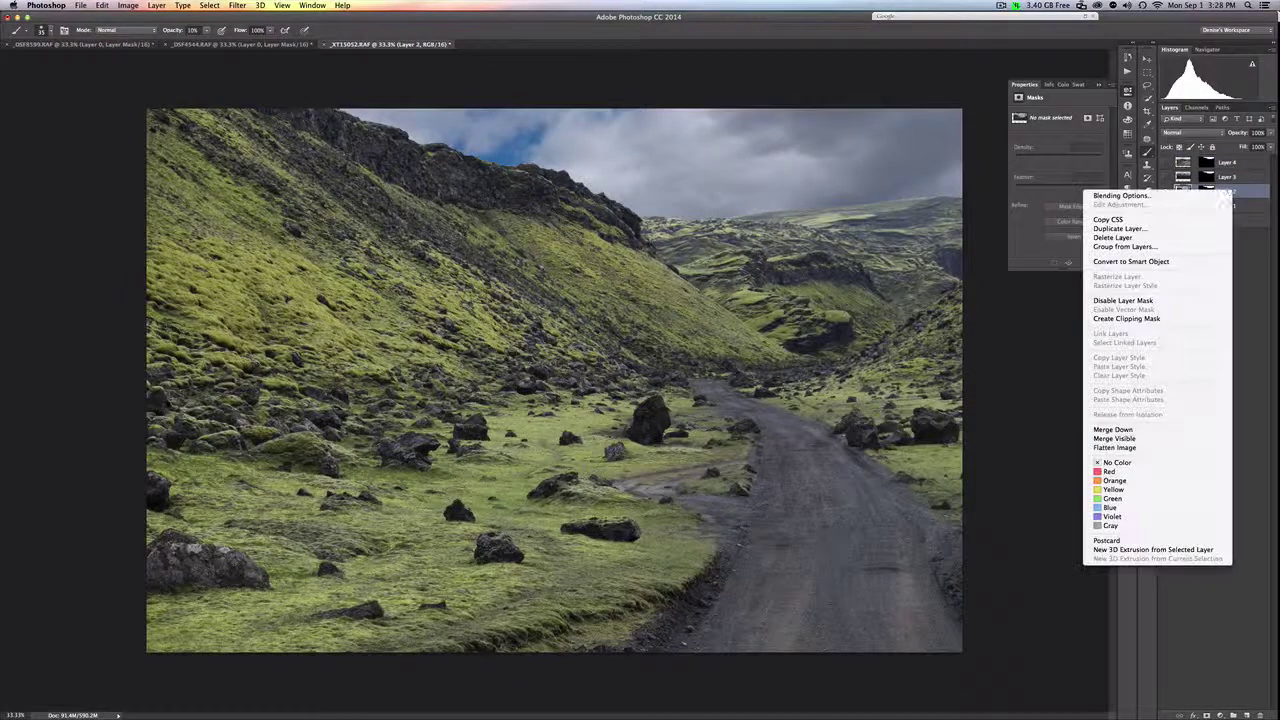
{"action": "left_click", "coordinate": [1143, 239]}
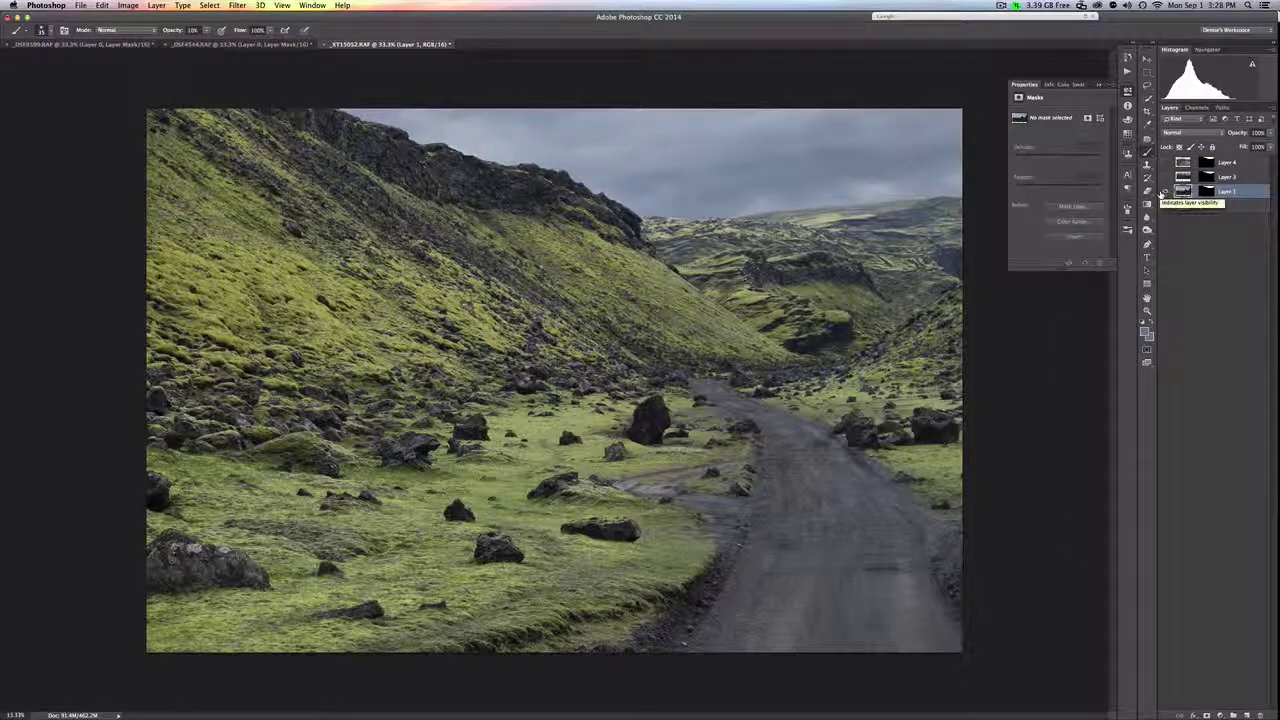
Step: Show Layers 3 and 4, and use Free Transform to move Layer 4's clouds further to the right
{"action": "left_click", "coordinate": [1164, 190]}
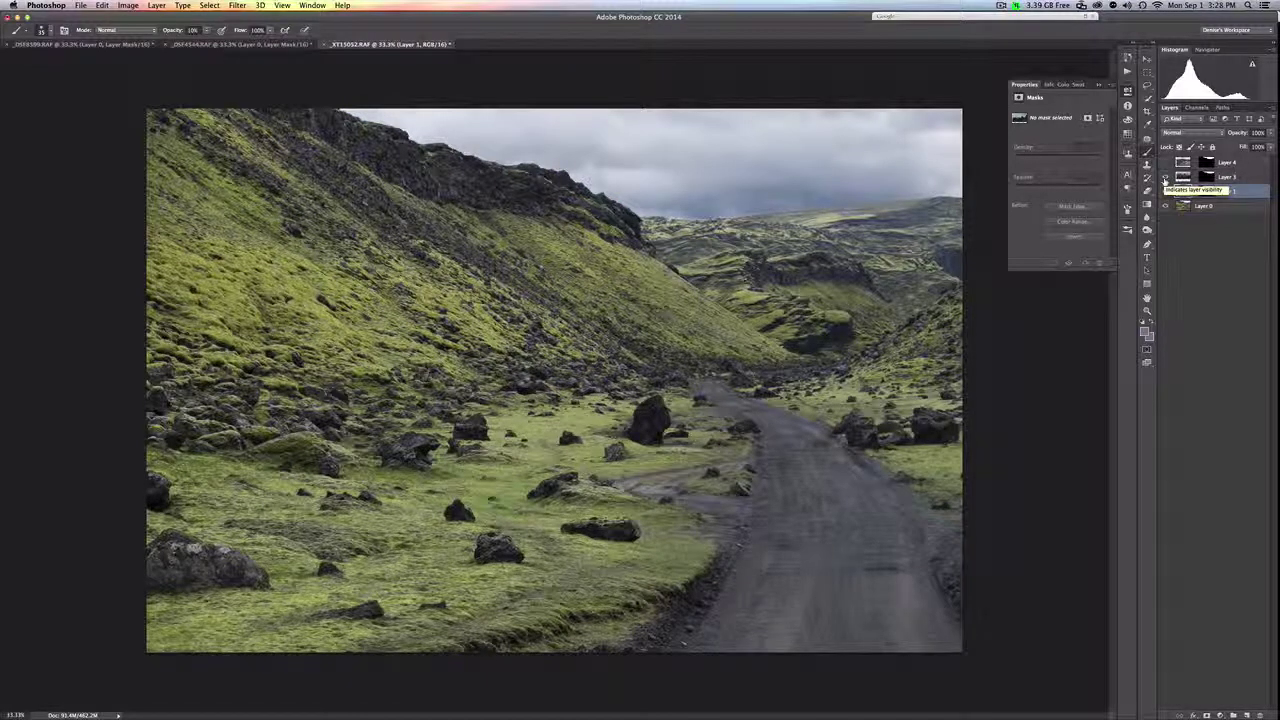
{"action": "left_click", "coordinate": [1164, 190]}
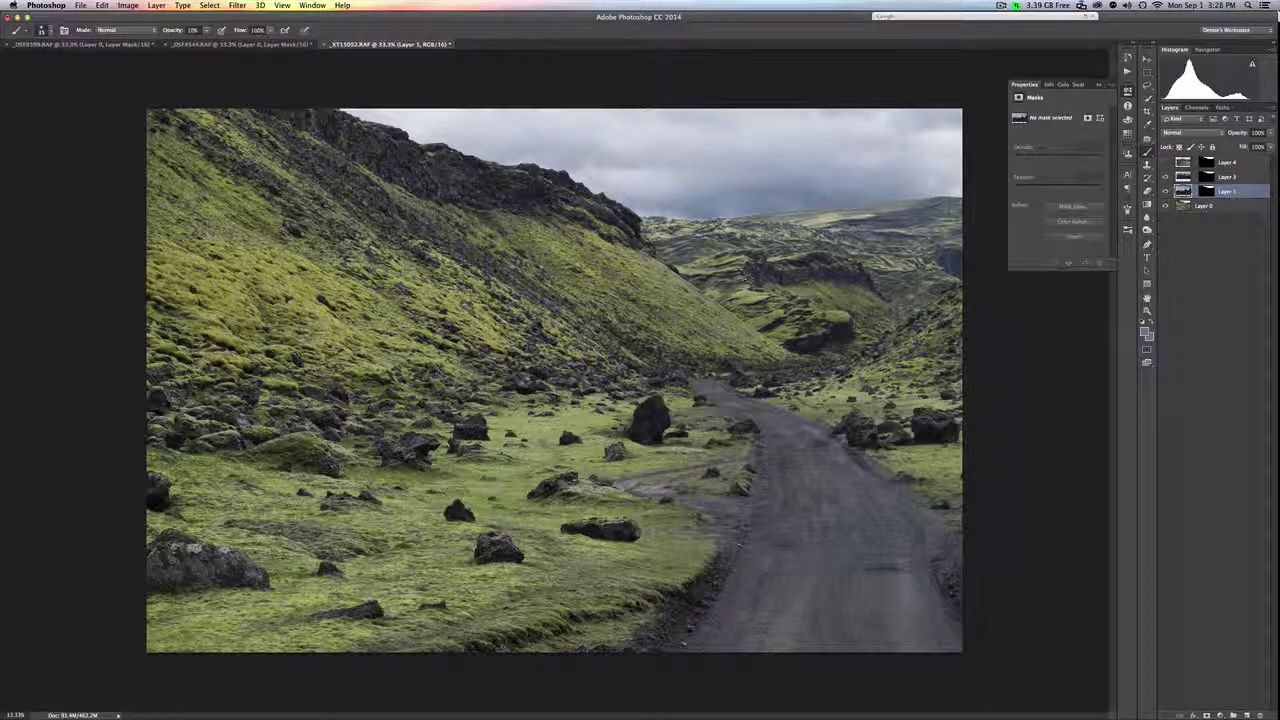
{"action": "left_click", "coordinate": [1165, 163]}
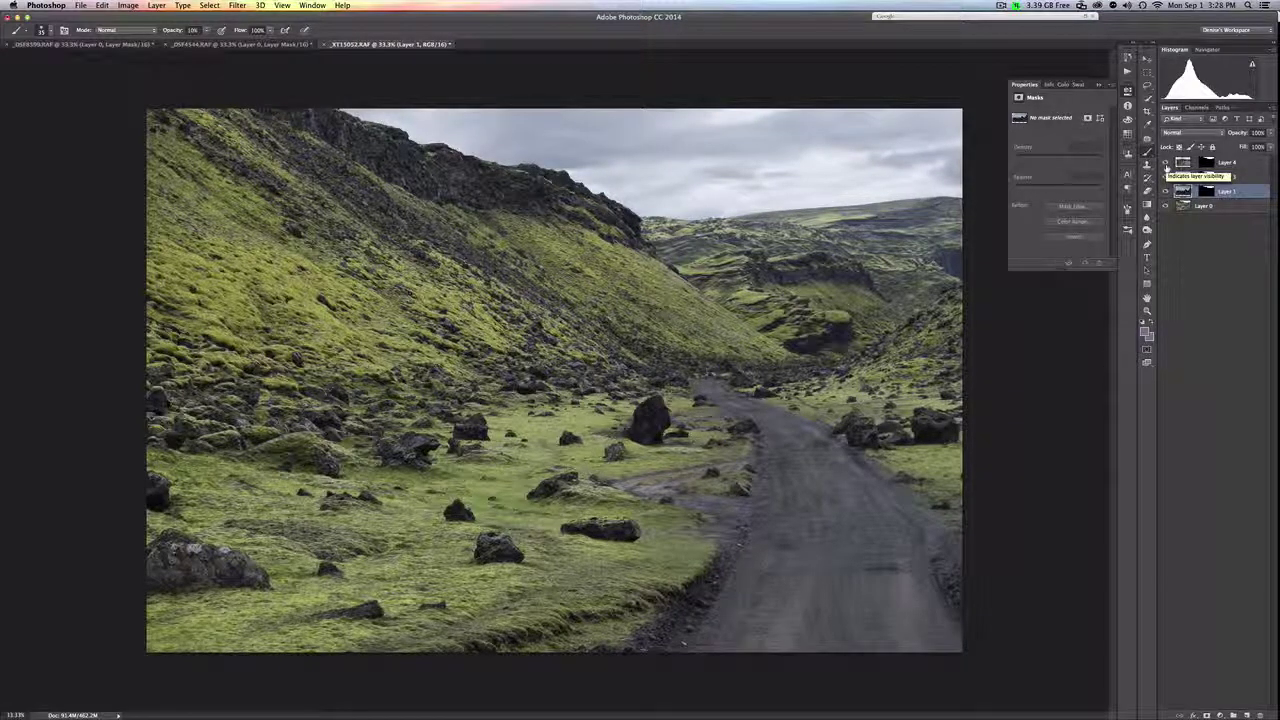
{"action": "left_click_drag", "start_coordinate": [1220, 176], "coordinate": [1220, 158]}
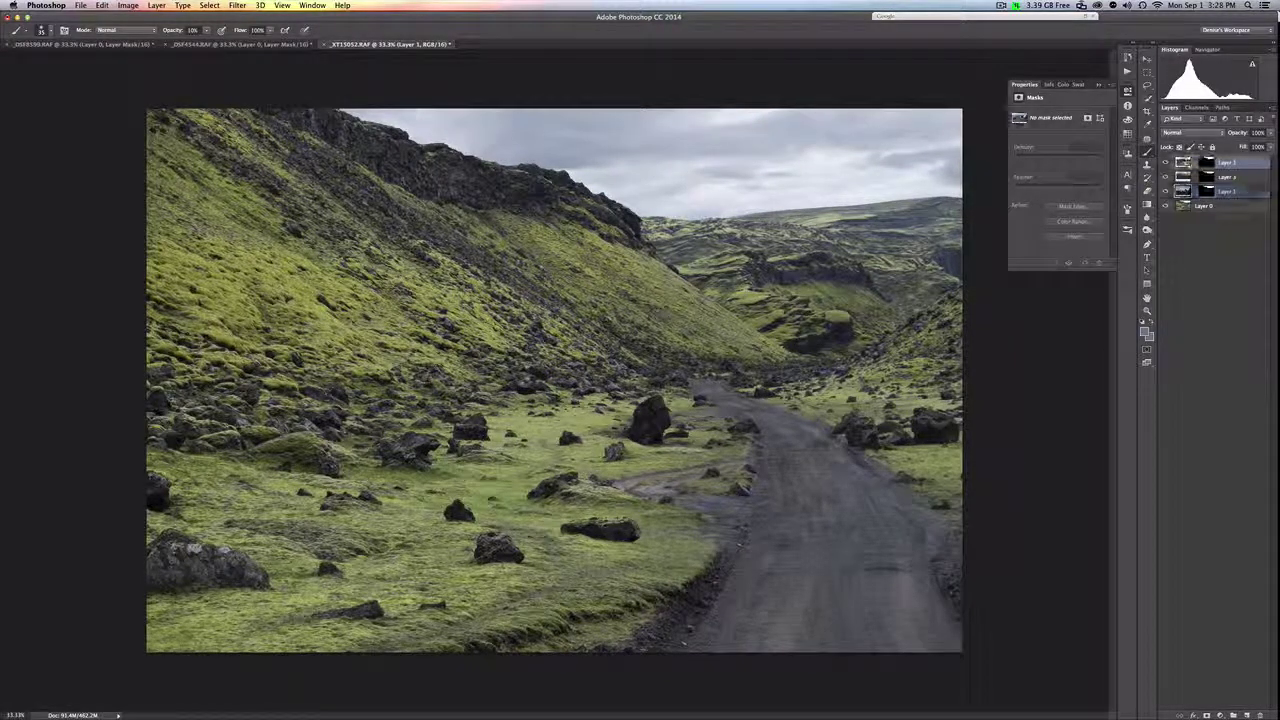
{"action": "key", "text": "ctrl+t"}
{"action": "mouse_move", "coordinate": [727, 310]}
{"action": "left_mouse_down"}
{"action": "mouse_move", "coordinate": [727, 322]}
{"action": "mouse_move", "coordinate": [789, 330]}
{"action": "mouse_move", "coordinate": [794, 313]}
{"action": "left_mouse_up"}
{"action": "key", "text": "Return"}
{"action": "key", "text": "b"}
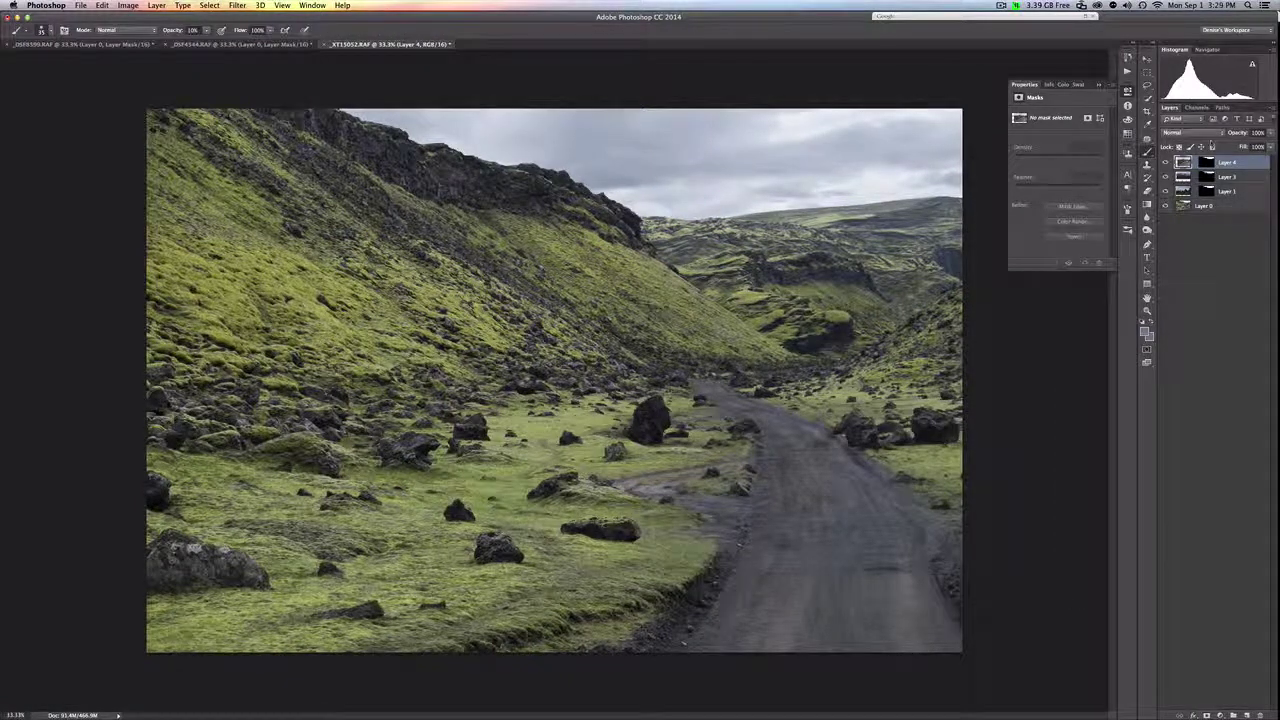
Step: Compare the skies of Layers 1, 3 and 4 by showing them in turn over Layer 0, and delete Layer 1
{"action": "left_click", "coordinate": [1165, 162]}
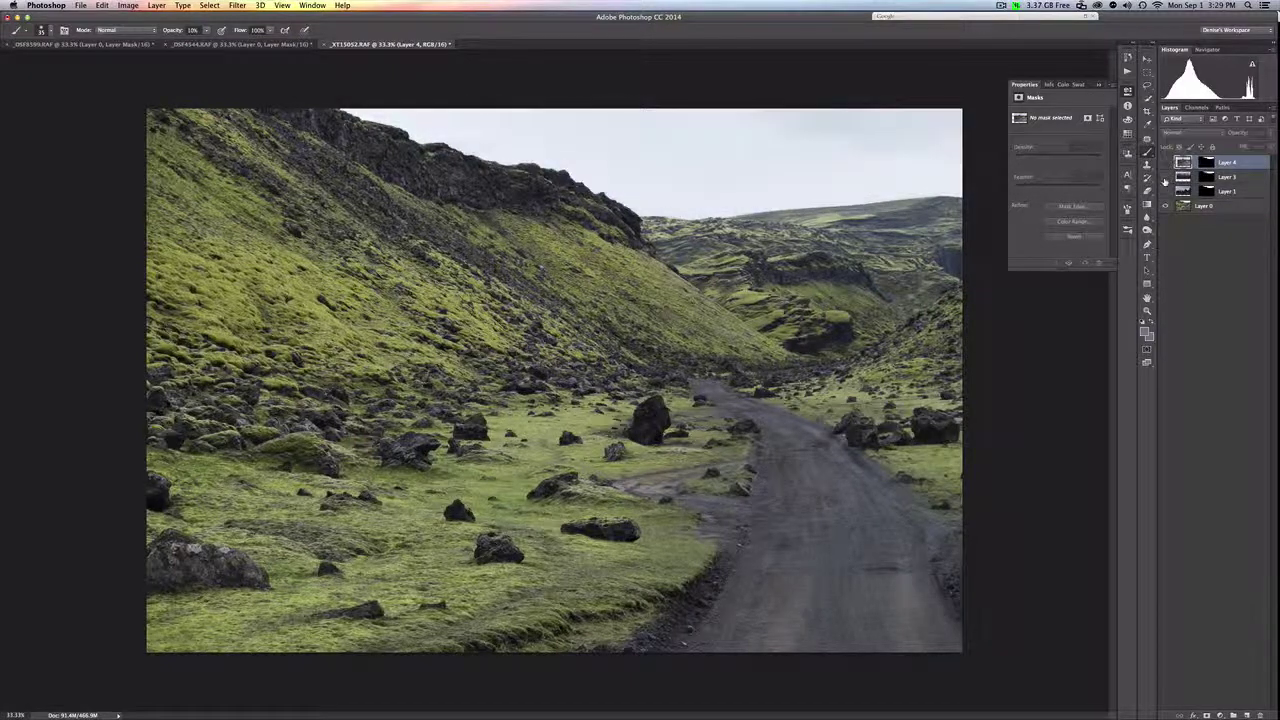
{"action": "left_click", "coordinate": [1165, 190]}
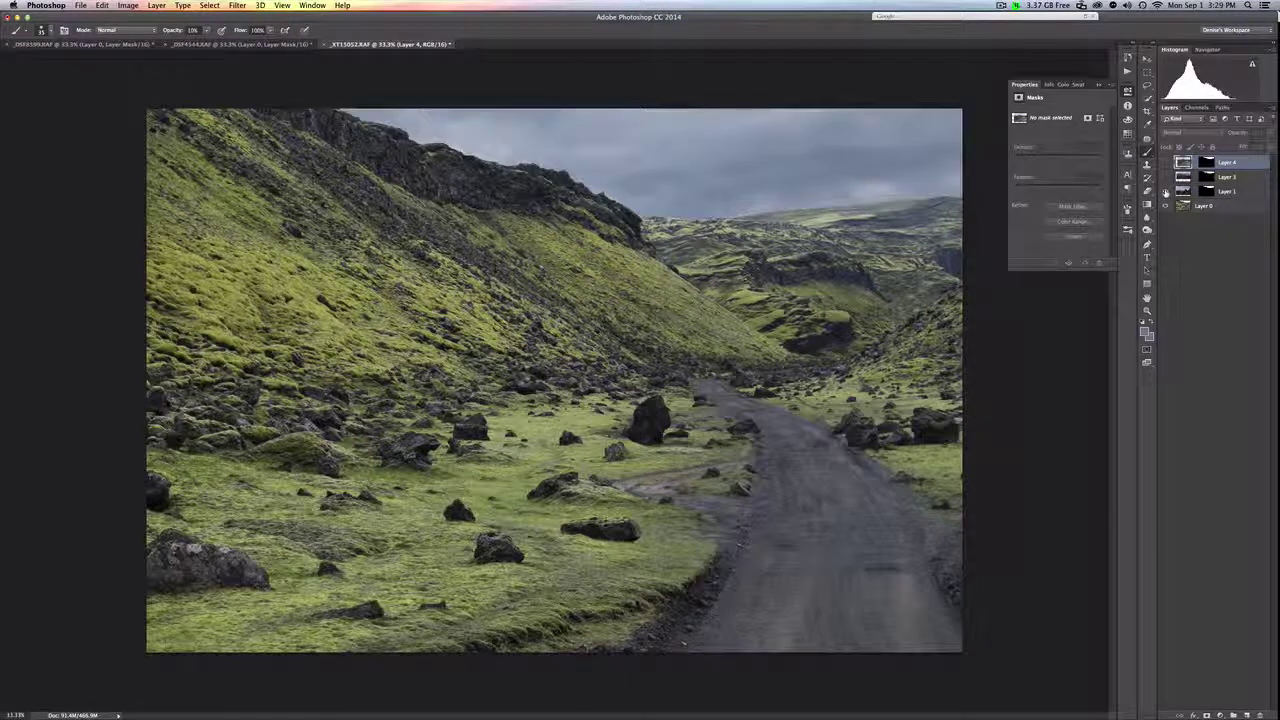
{"action": "left_click", "coordinate": [1165, 176]}
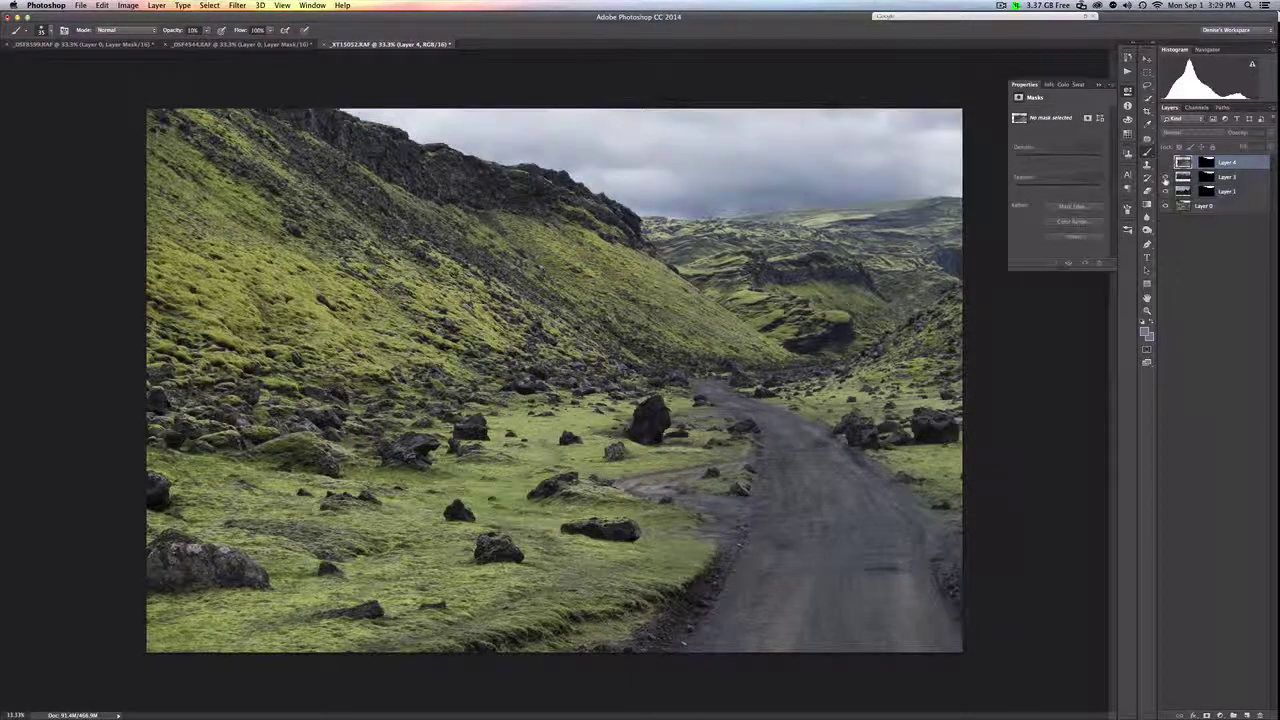
{"action": "left_click", "coordinate": [1166, 177]}
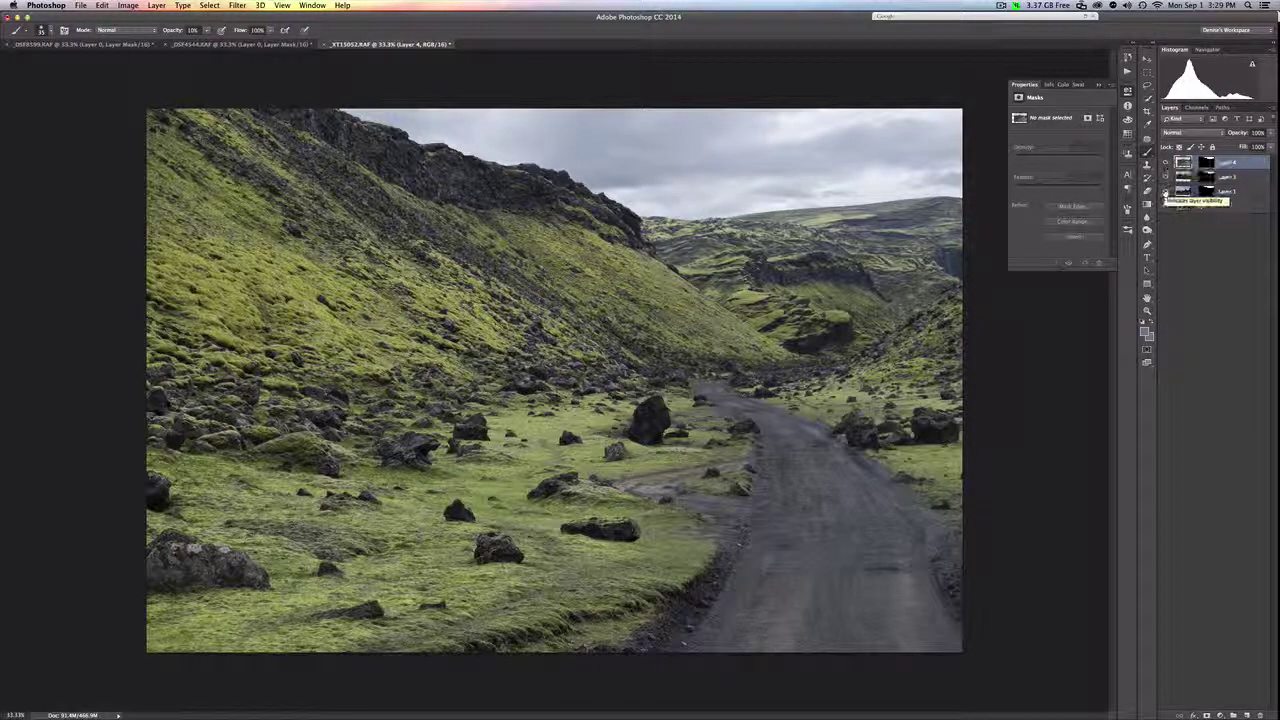
{"action": "left_click", "coordinate": [1224, 192]}
{"action": "right_click", "coordinate": [1228, 192]}
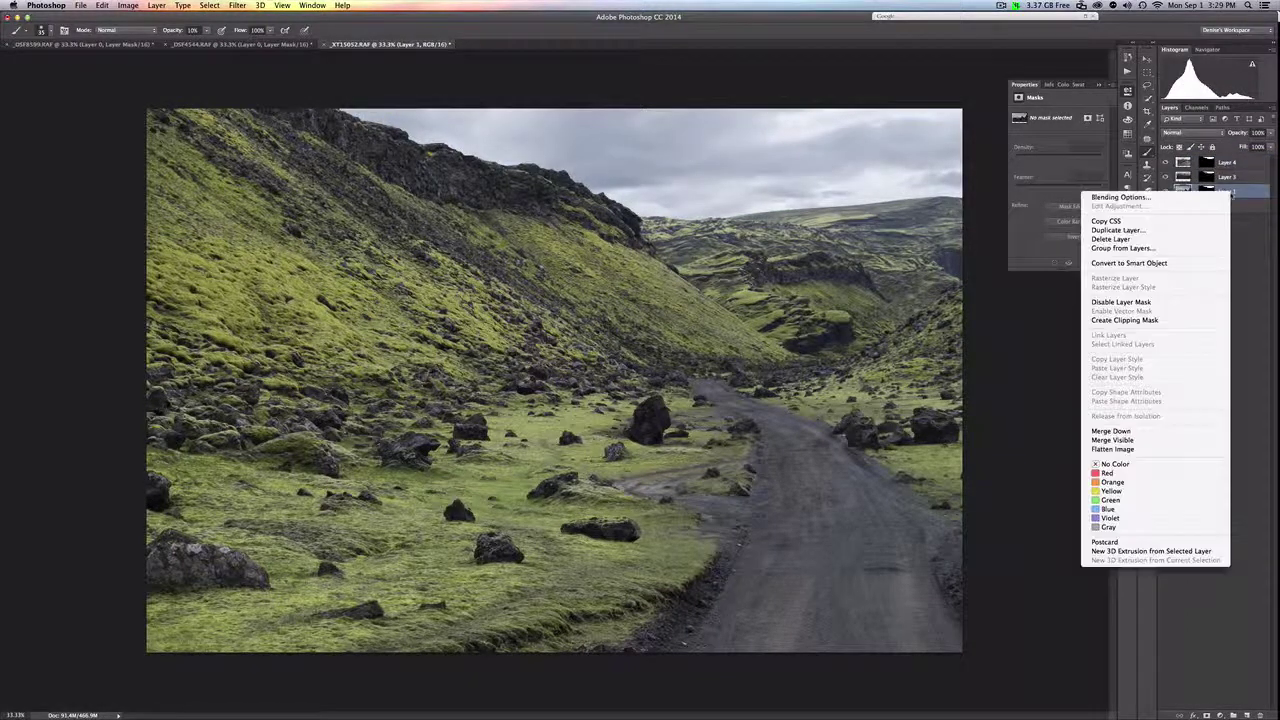
{"action": "left_click", "coordinate": [1157, 239]}
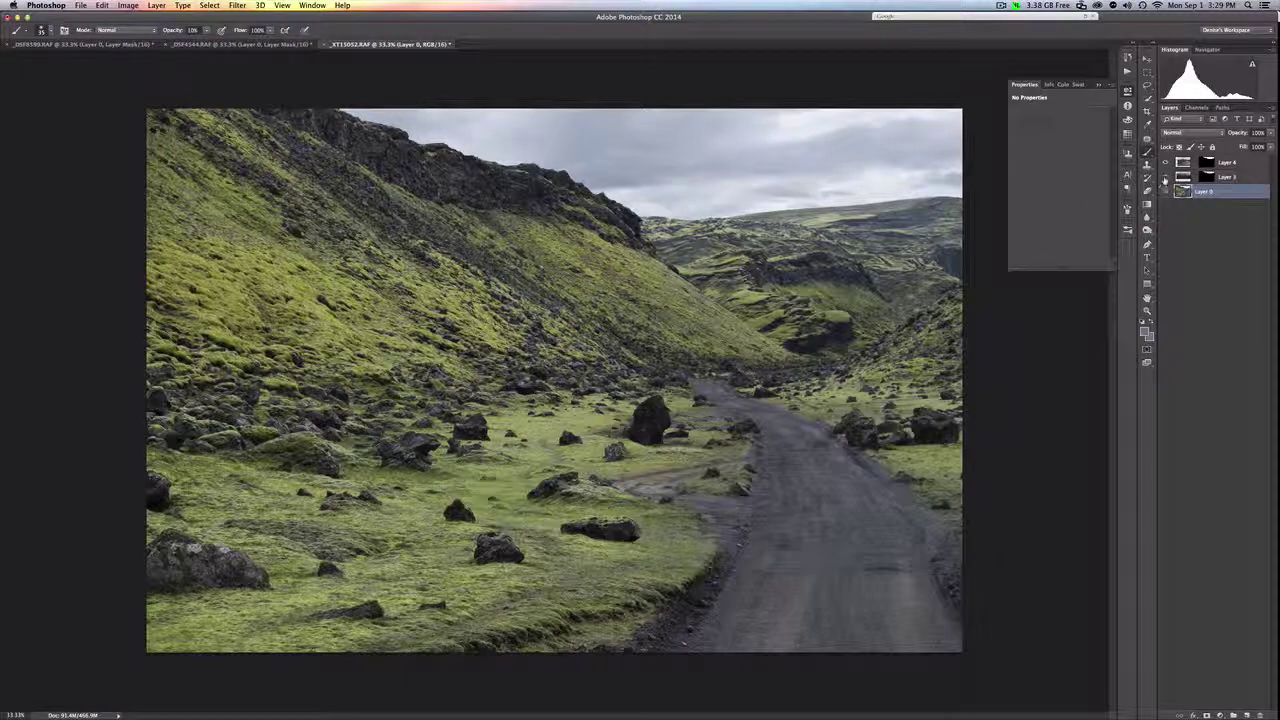
Step: Compare the skies of Layers 3 and 4 by showing them in turn over Layer 0, and delete Layer 3
{"action": "left_click", "coordinate": [1165, 177]}
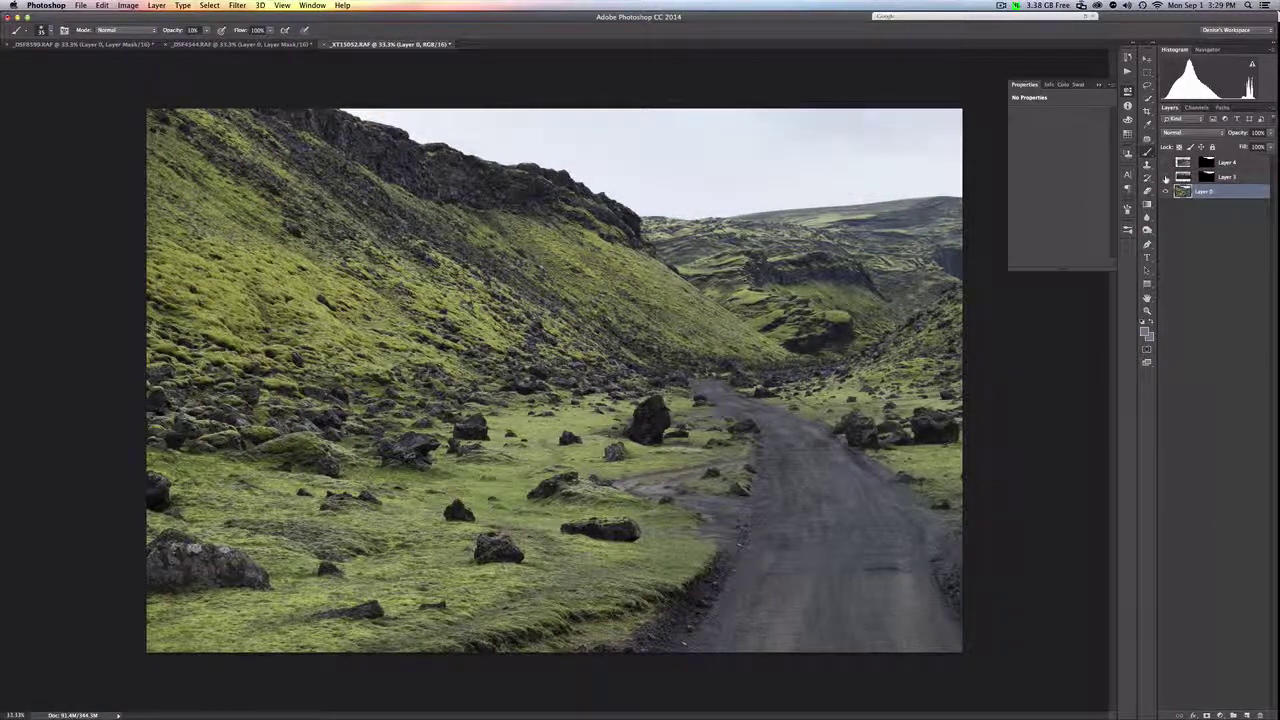
{"action": "left_click", "coordinate": [1165, 177]}
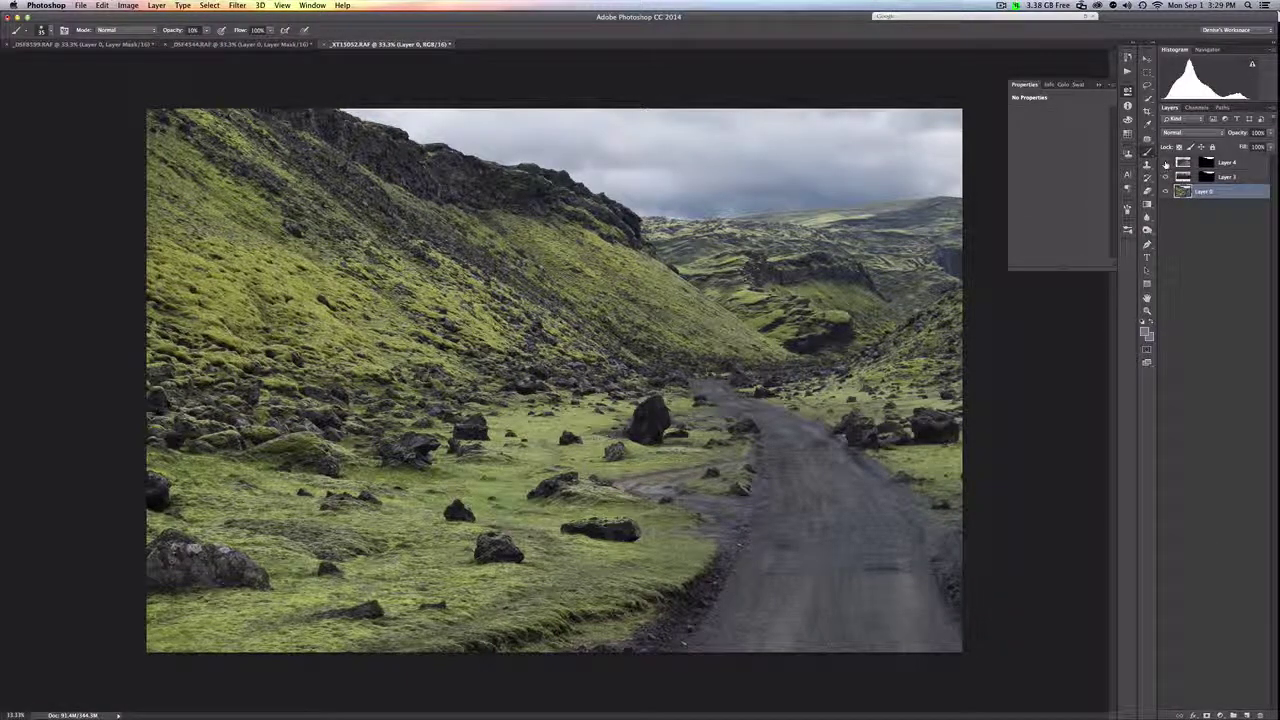
{"action": "left_click", "coordinate": [1165, 163]}
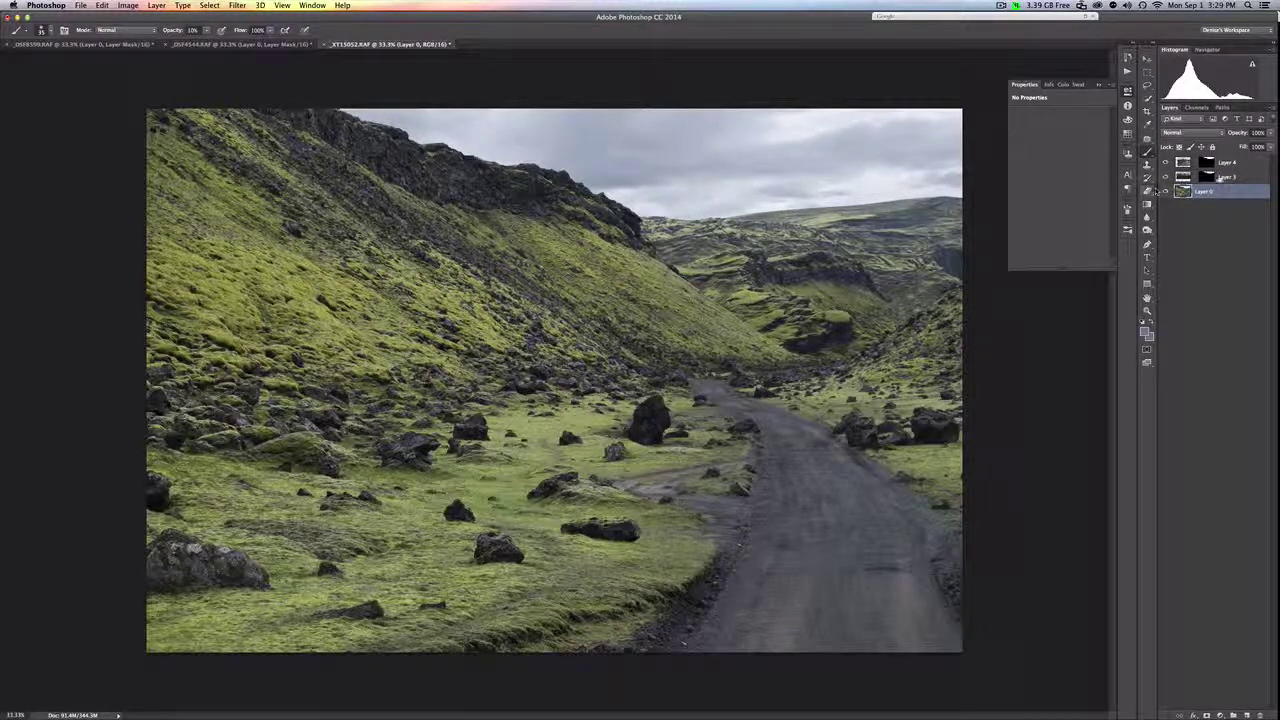
{"action": "left_click", "coordinate": [1227, 177]}
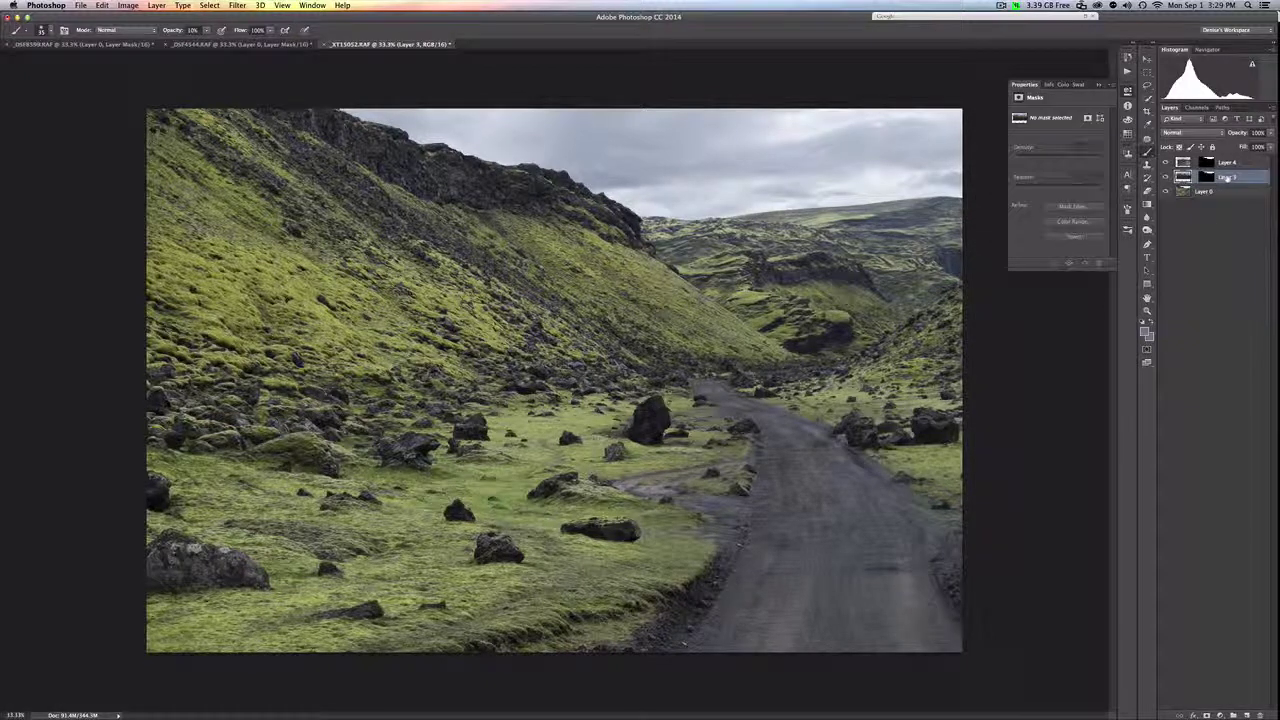
{"action": "right_click", "coordinate": [1227, 177]}
{"action": "left_click", "coordinate": [1175, 222]}
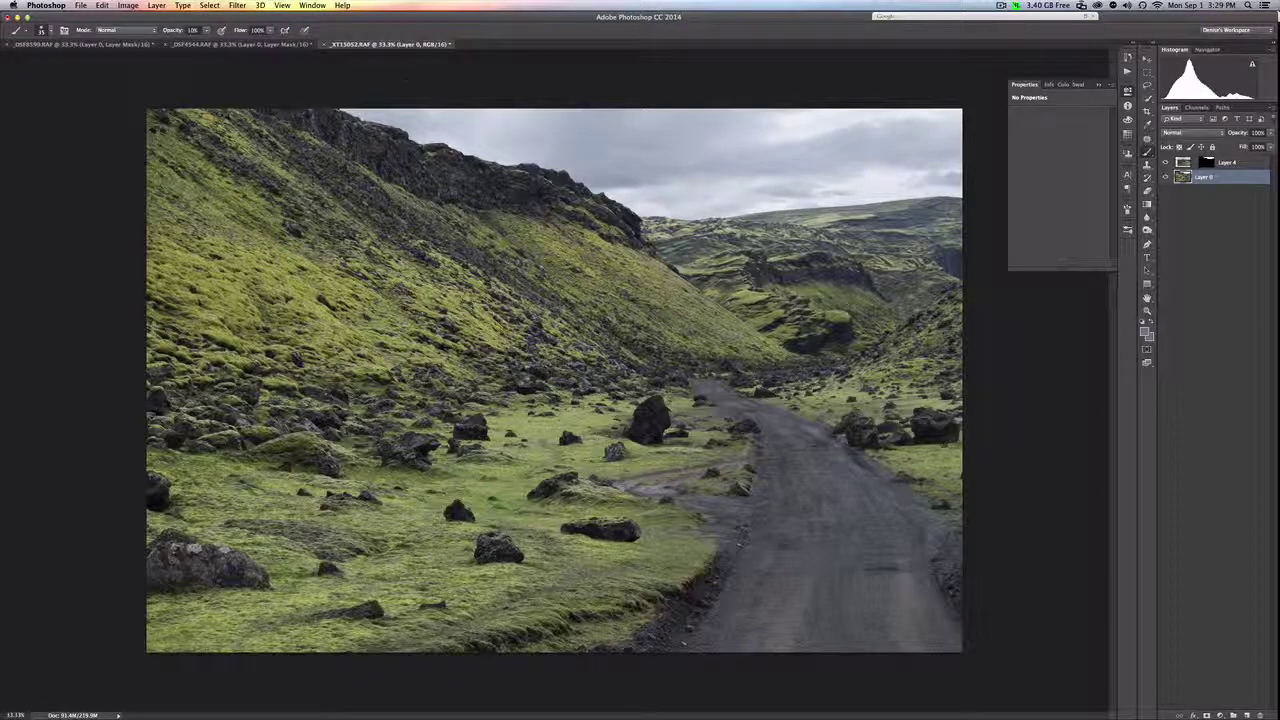
Step: In the _DSF8599.RAF image, copy Layer 0's sky mask onto Layers 1 to 4 as unlinked masks, and delete the mask from Layer 0
{"action": "left_click", "coordinate": [211, 45]}
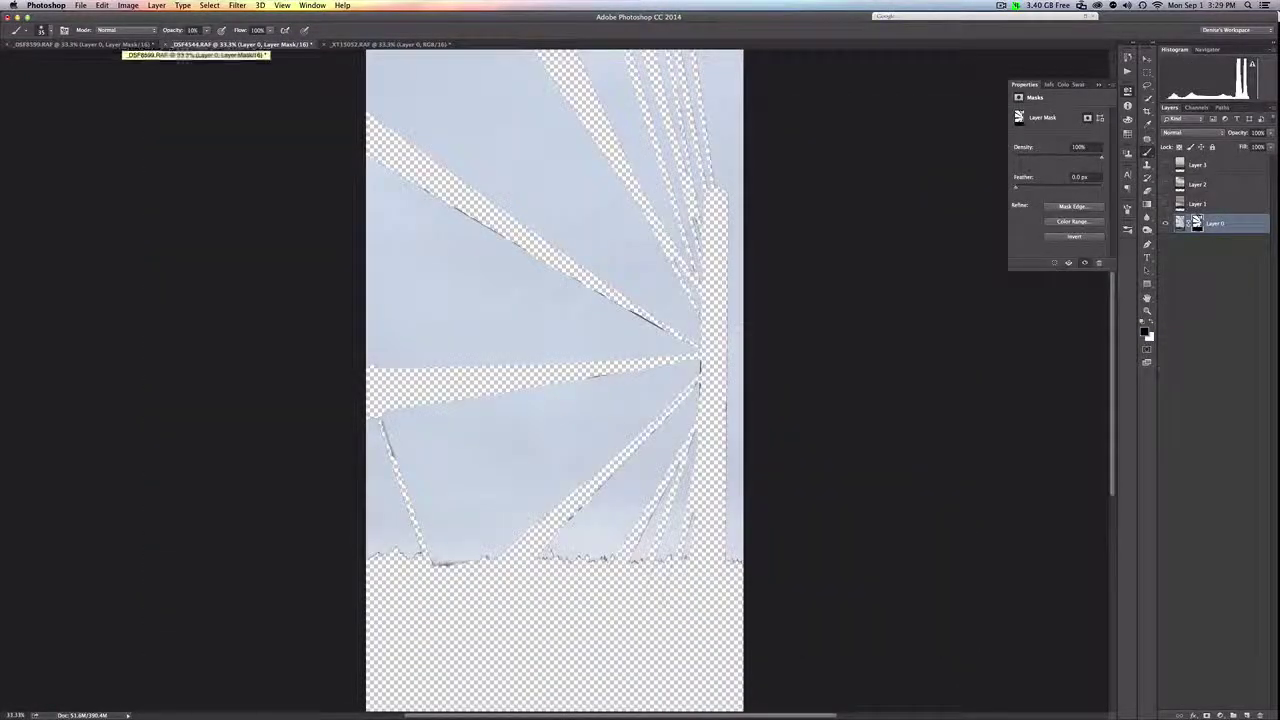
{"action": "left_click", "coordinate": [111, 46]}
{"action": "left_click", "coordinate": [111, 47]}
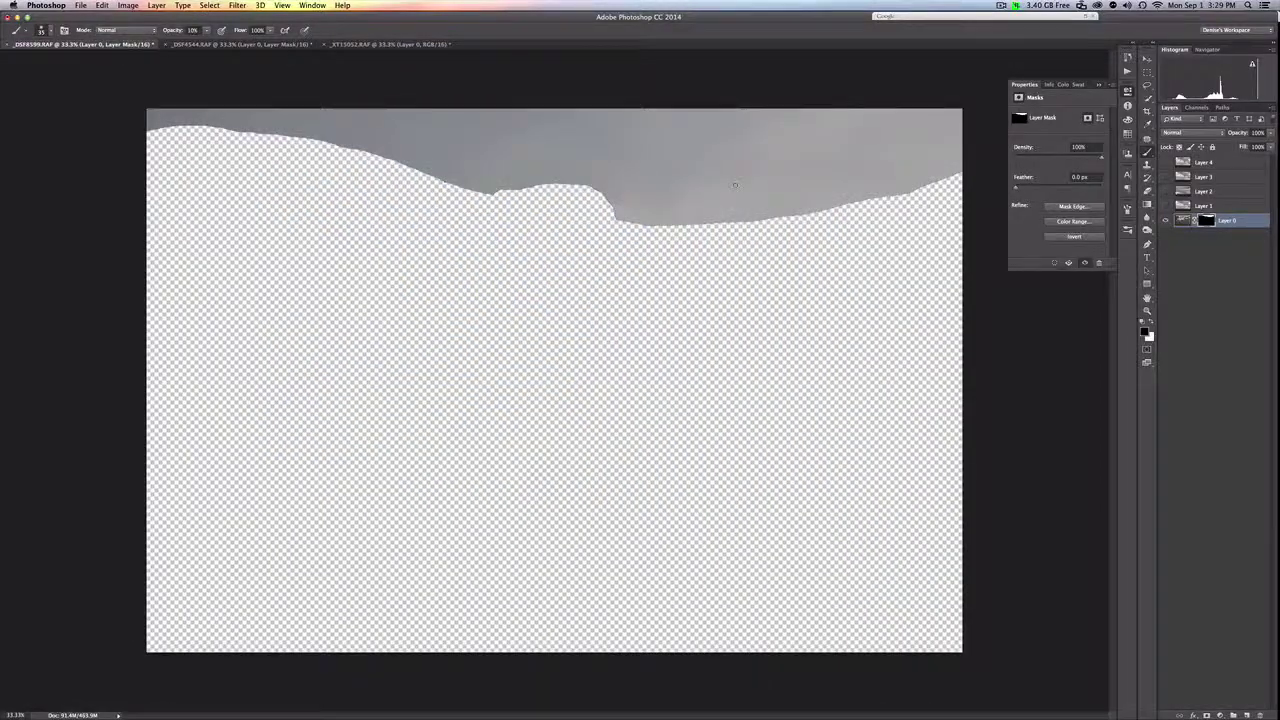
{"action": "left_click", "coordinate": [1226, 223]}
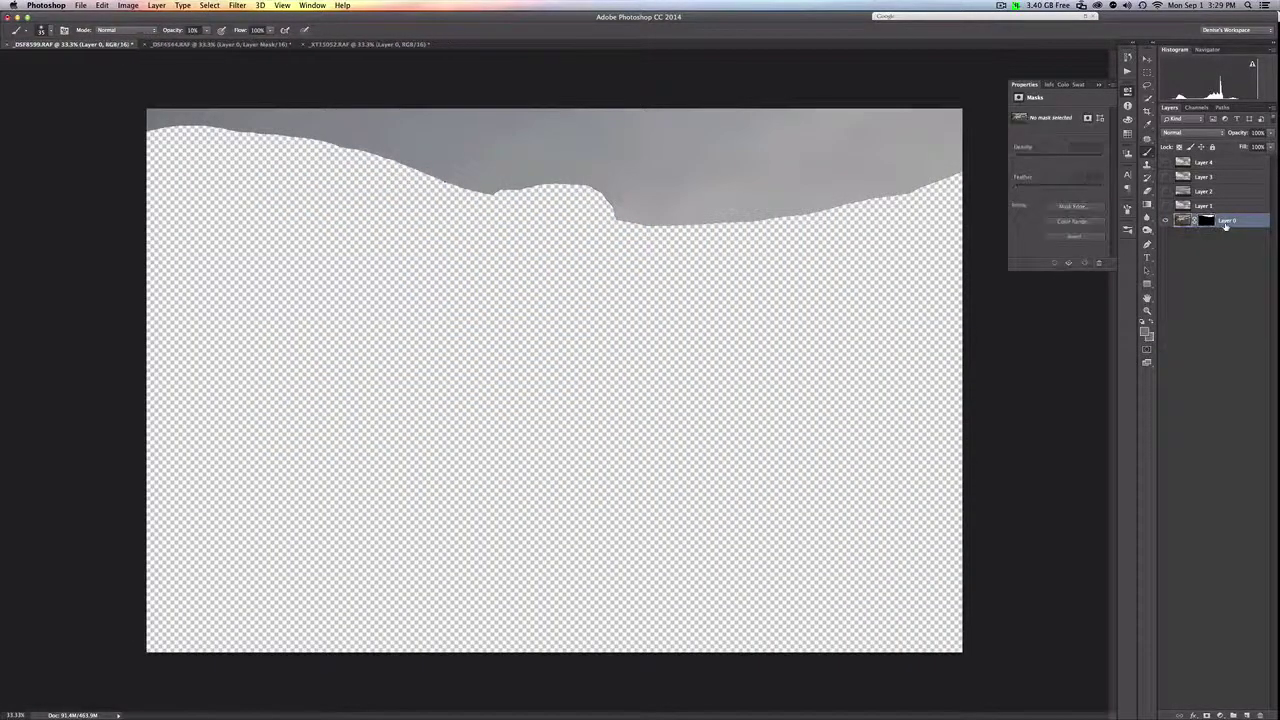
{"action": "left_click", "coordinate": [1206, 223]}
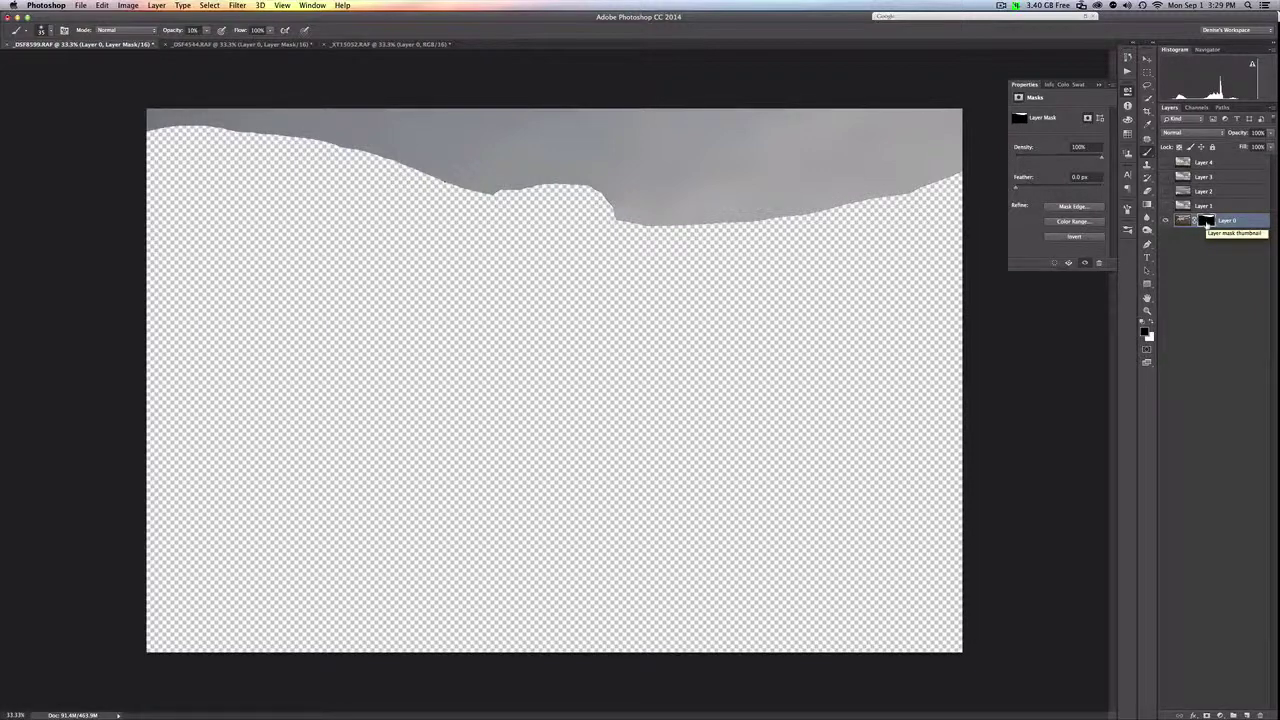
{"action": "left_click_drag", "start_coordinate": [1207, 221], "coordinate": [1206, 200]}
{"action": "left_click_drag", "start_coordinate": [1208, 206], "coordinate": [1208, 163]}
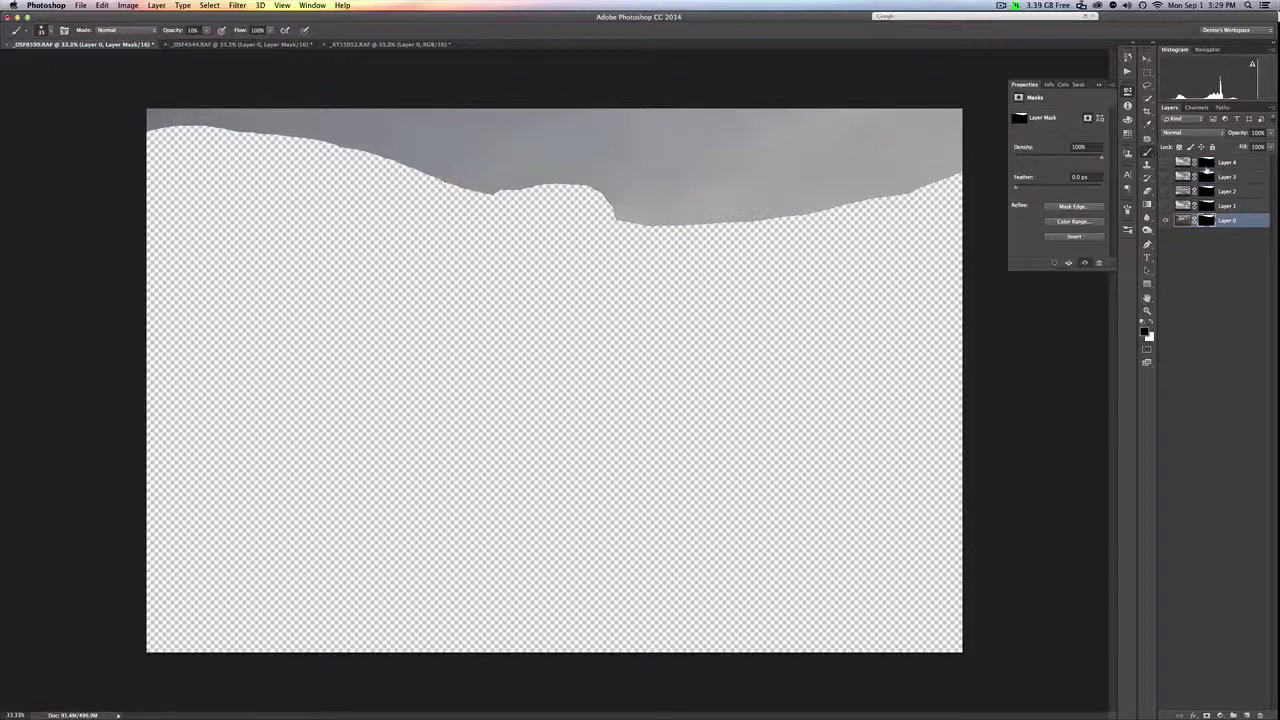
{"action": "right_click", "coordinate": [1207, 222]}
{"action": "left_click", "coordinate": [1188, 242]}
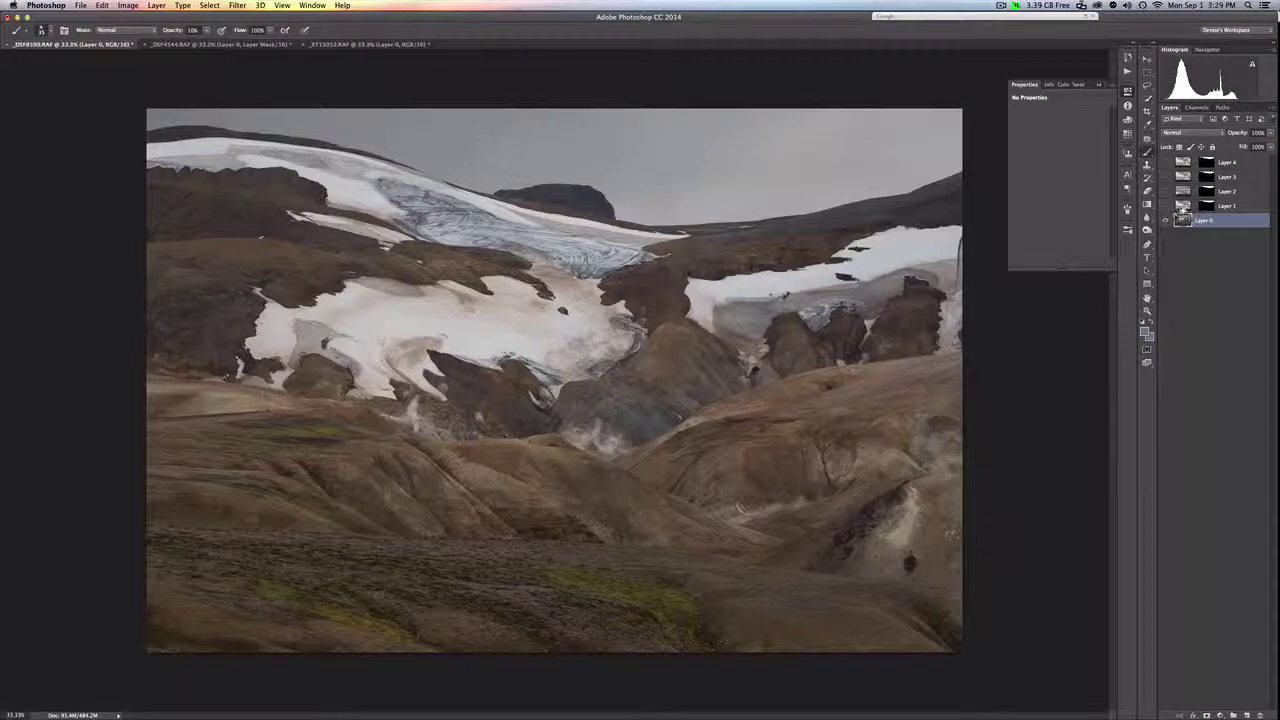
Step: Show Layer 1 and use Free Transform to move its clouds up and enlarge them to about 113% wide and 109% high
{"action": "left_click", "coordinate": [1218, 207]}
{"action": "left_click", "coordinate": [1166, 206]}
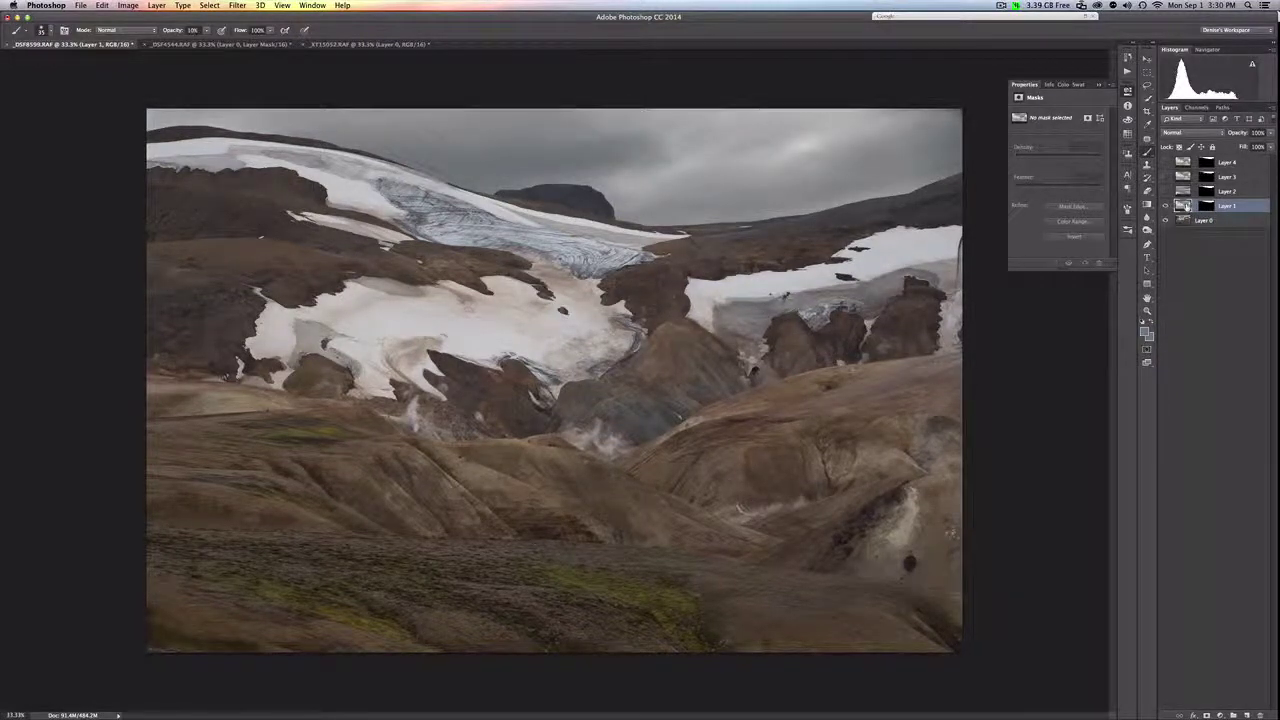
{"action": "key", "text": "ctrl+t"}
{"action": "left_click_drag", "start_coordinate": [785, 430], "coordinate": [762, 371]}
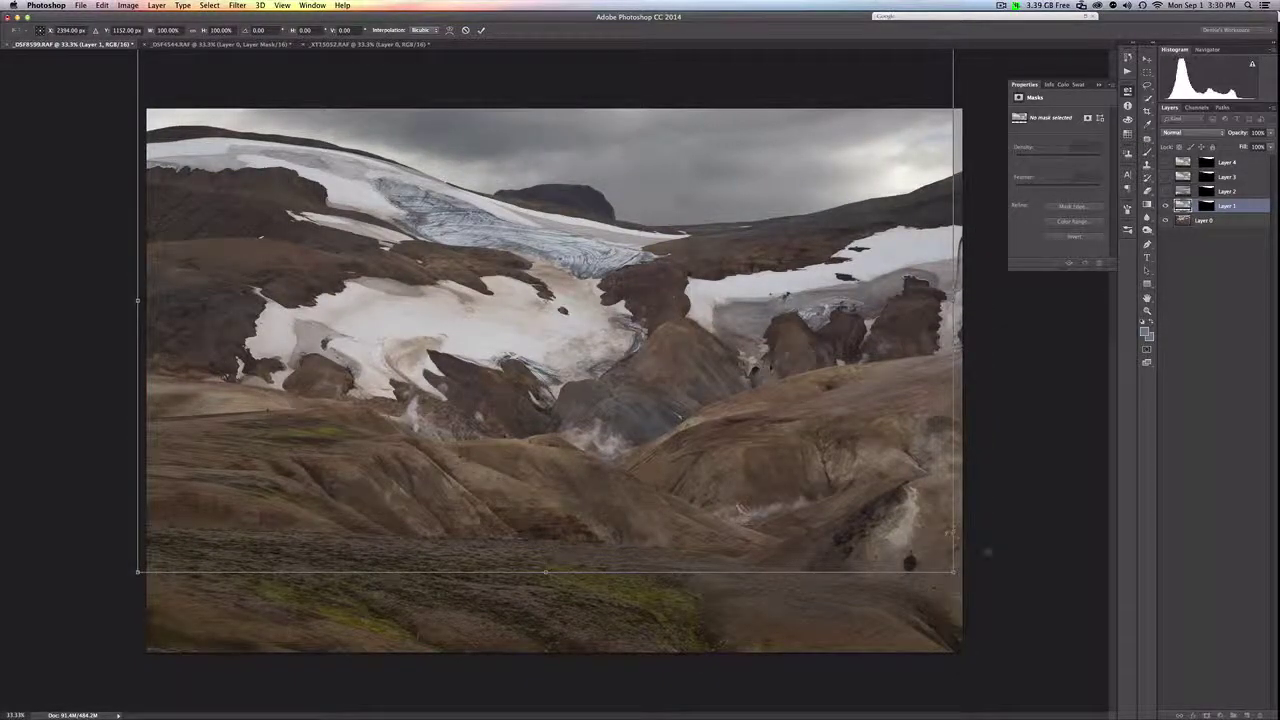
{"action": "left_click_drag", "start_coordinate": [955, 574], "coordinate": [1046, 602]}
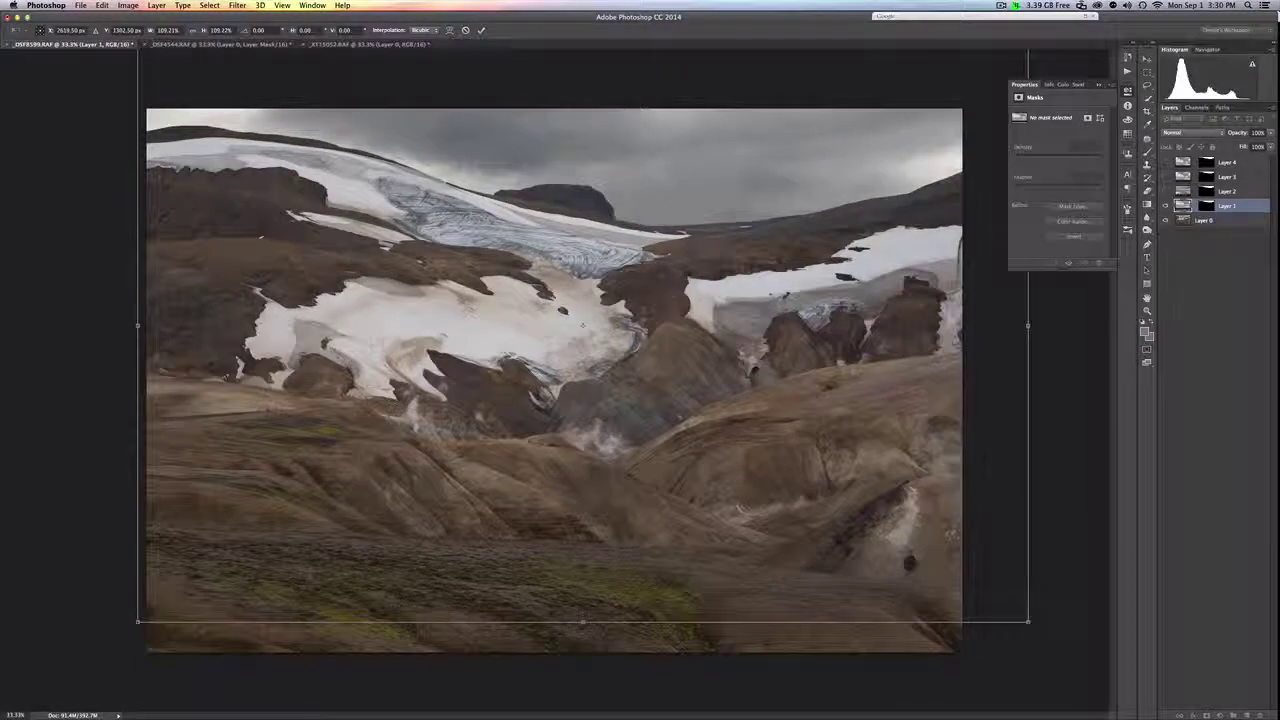
{"action": "left_click_drag", "start_coordinate": [755, 522], "coordinate": [746, 480]}
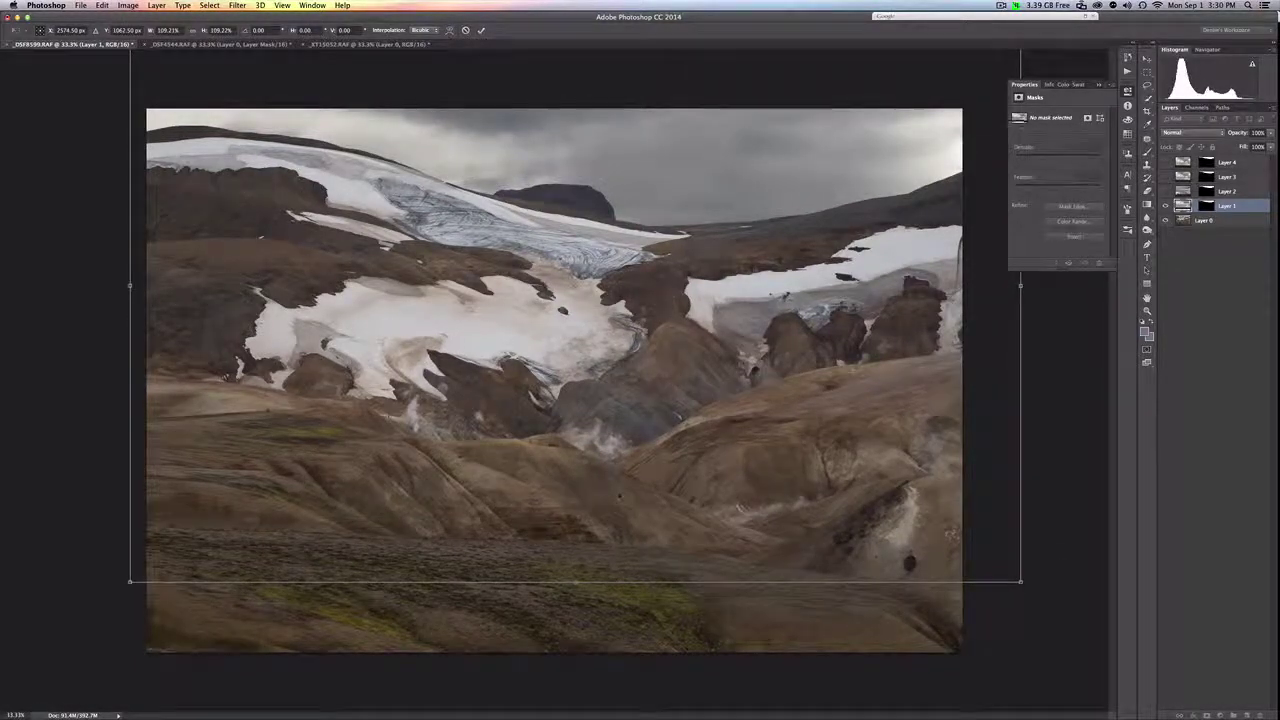
{"action": "left_click_drag", "start_coordinate": [129, 288], "coordinate": [99, 285]}
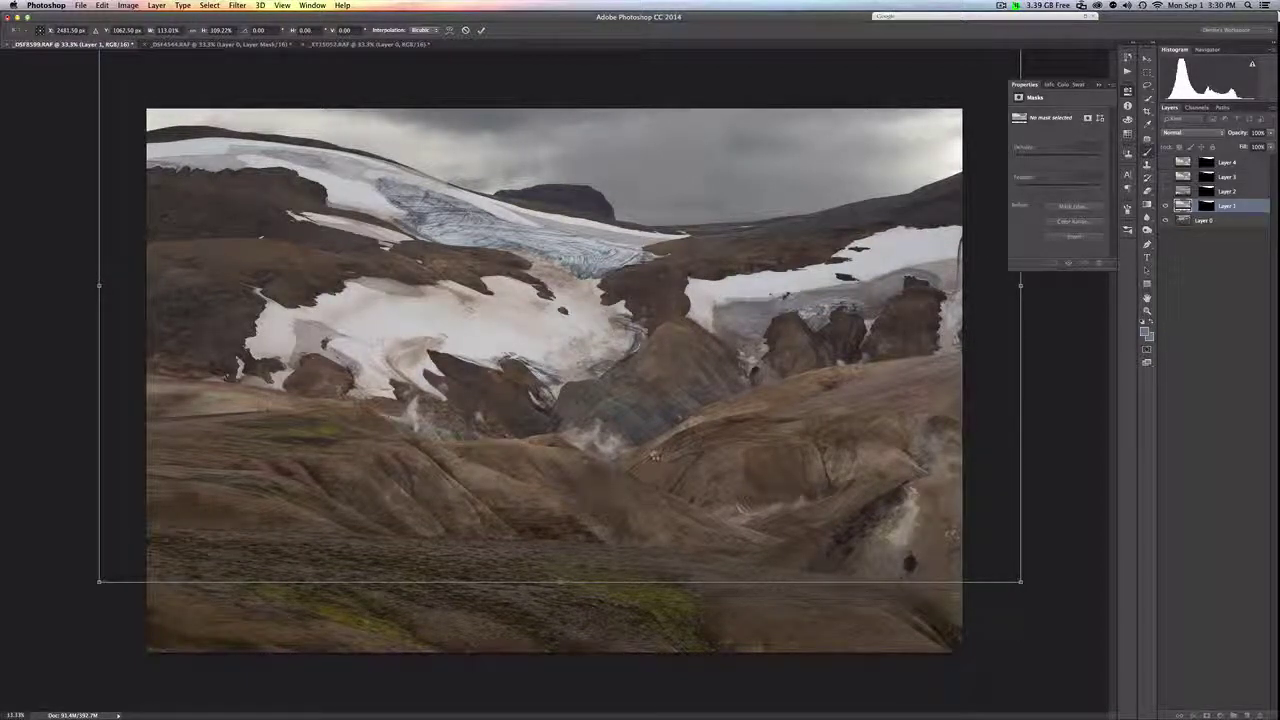
{"action": "key", "text": "Return"}
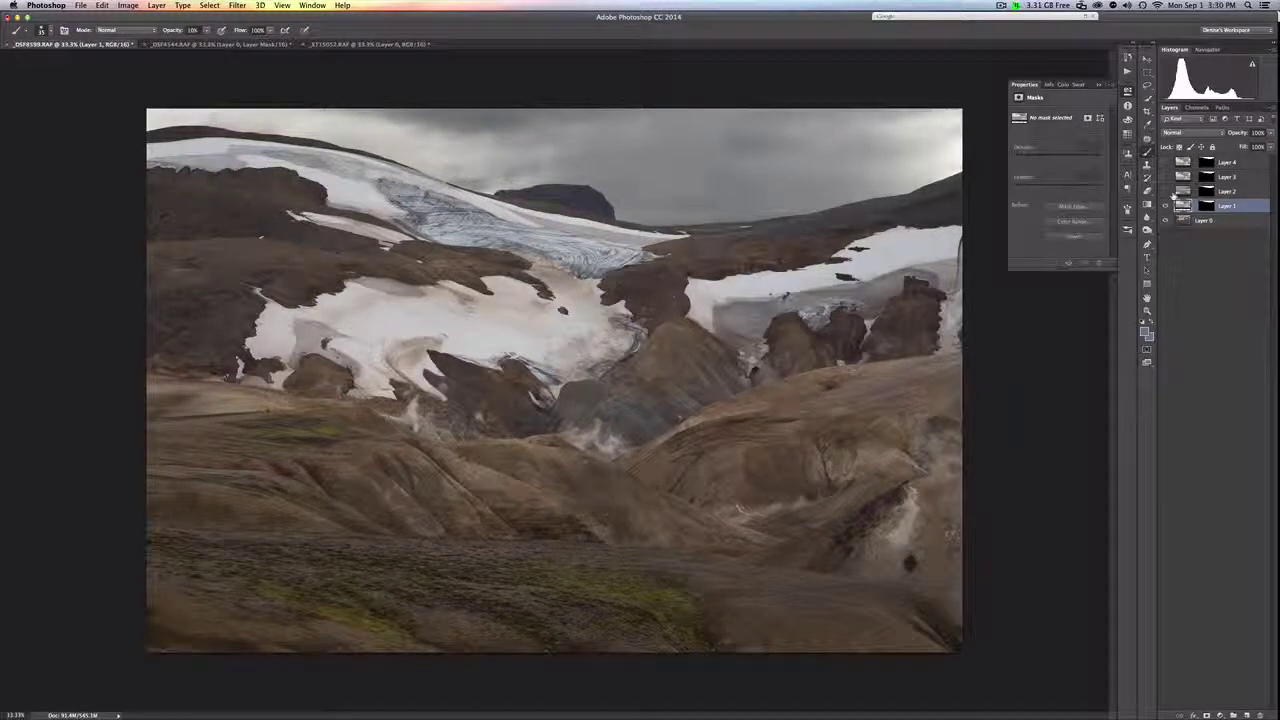
Step: Show Layer 2 and use Free Transform to move its clouds up and scale them to about 106%, covering the whole sky
{"action": "left_click", "coordinate": [1172, 196]}
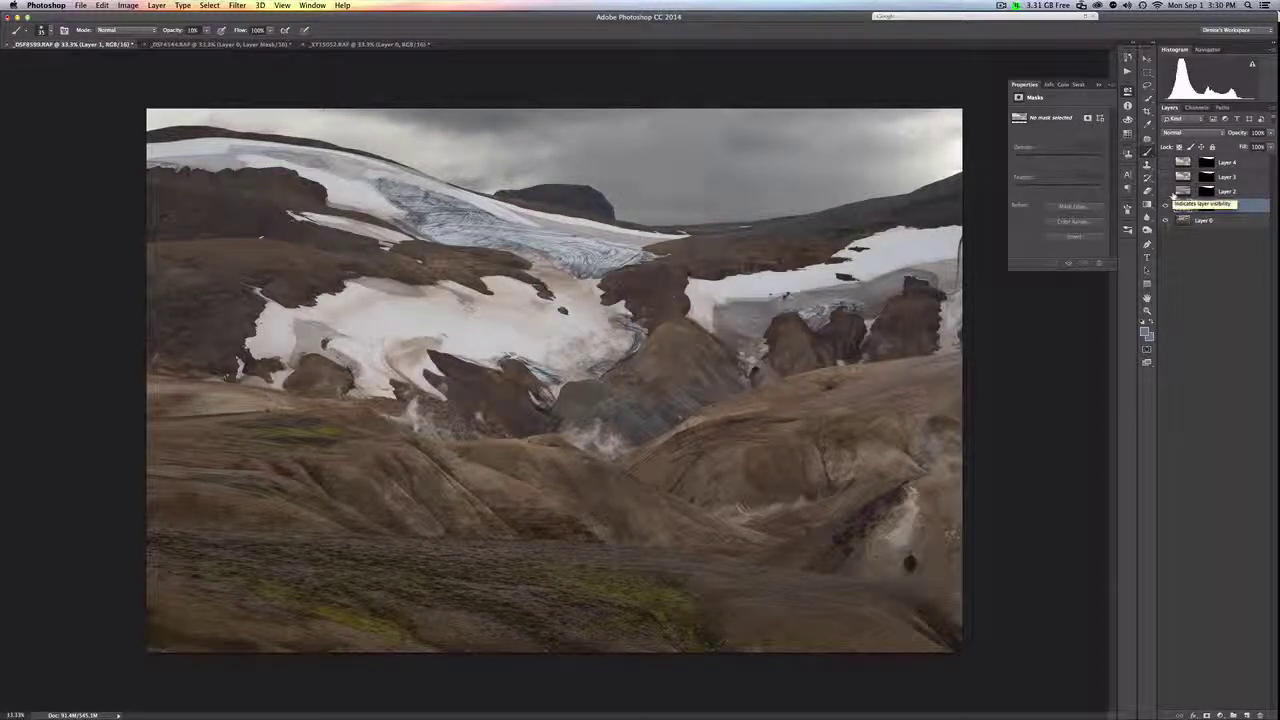
{"action": "left_click", "coordinate": [1166, 205]}
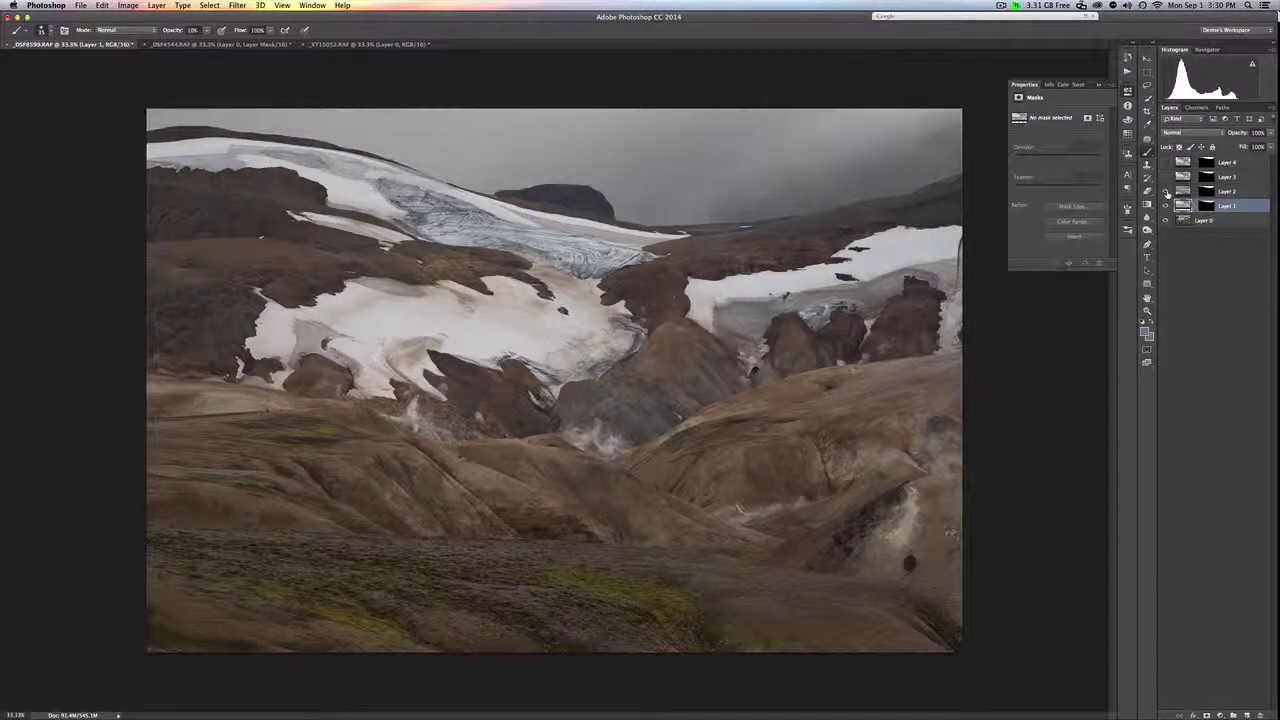
{"action": "left_click", "coordinate": [1225, 191]}
{"action": "key", "text": "super+t"}
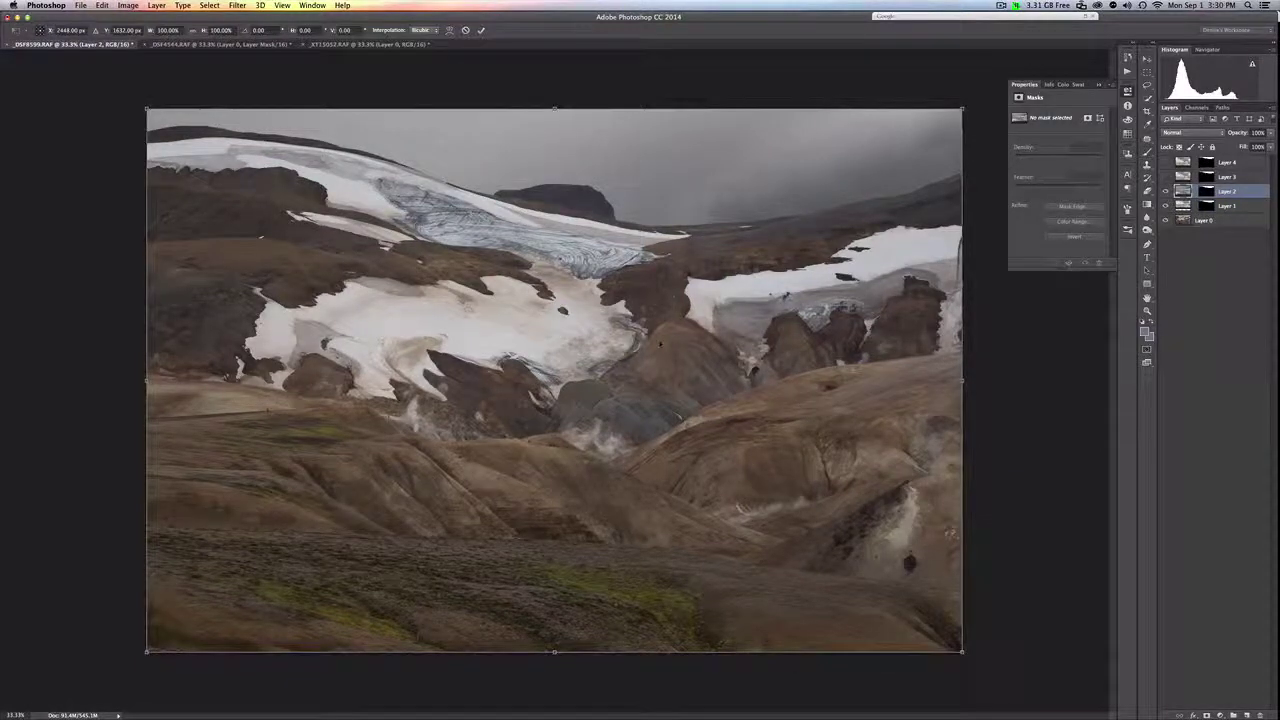
{"action": "left_click_drag", "start_coordinate": [787, 343], "coordinate": [789, 322]}
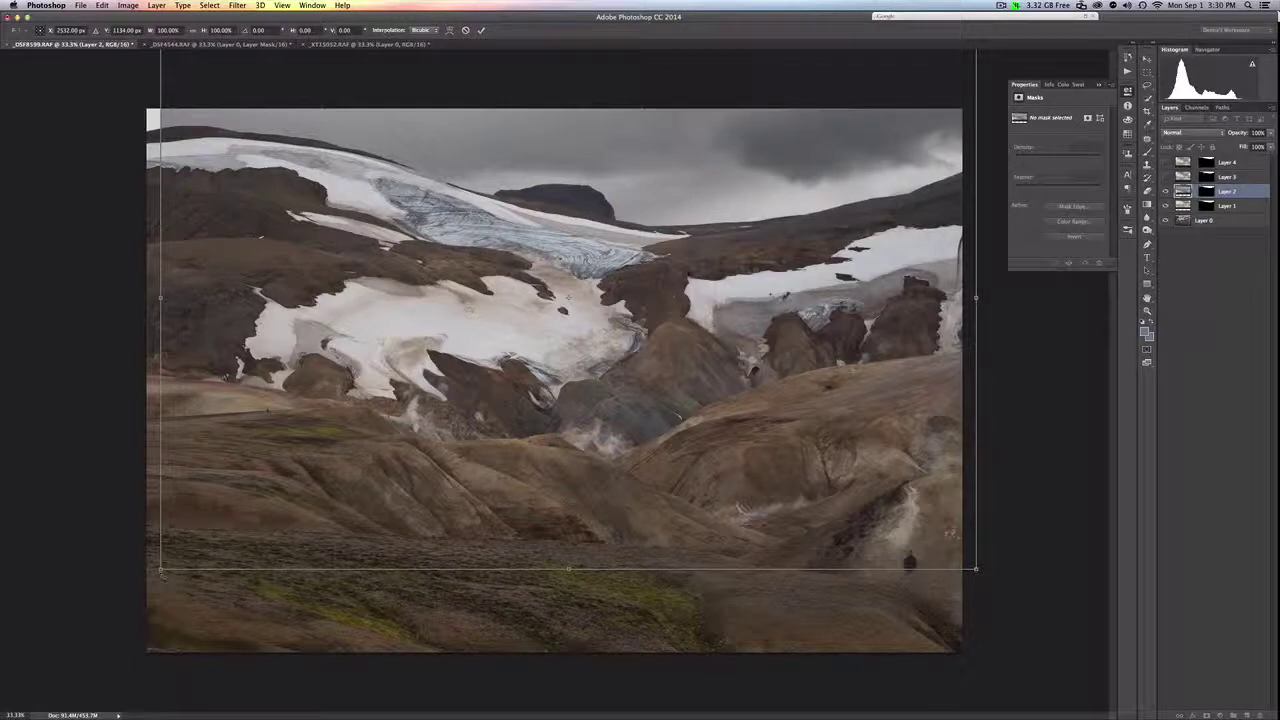
{"action": "left_click_drag", "start_coordinate": [160, 571], "coordinate": [111, 601]}
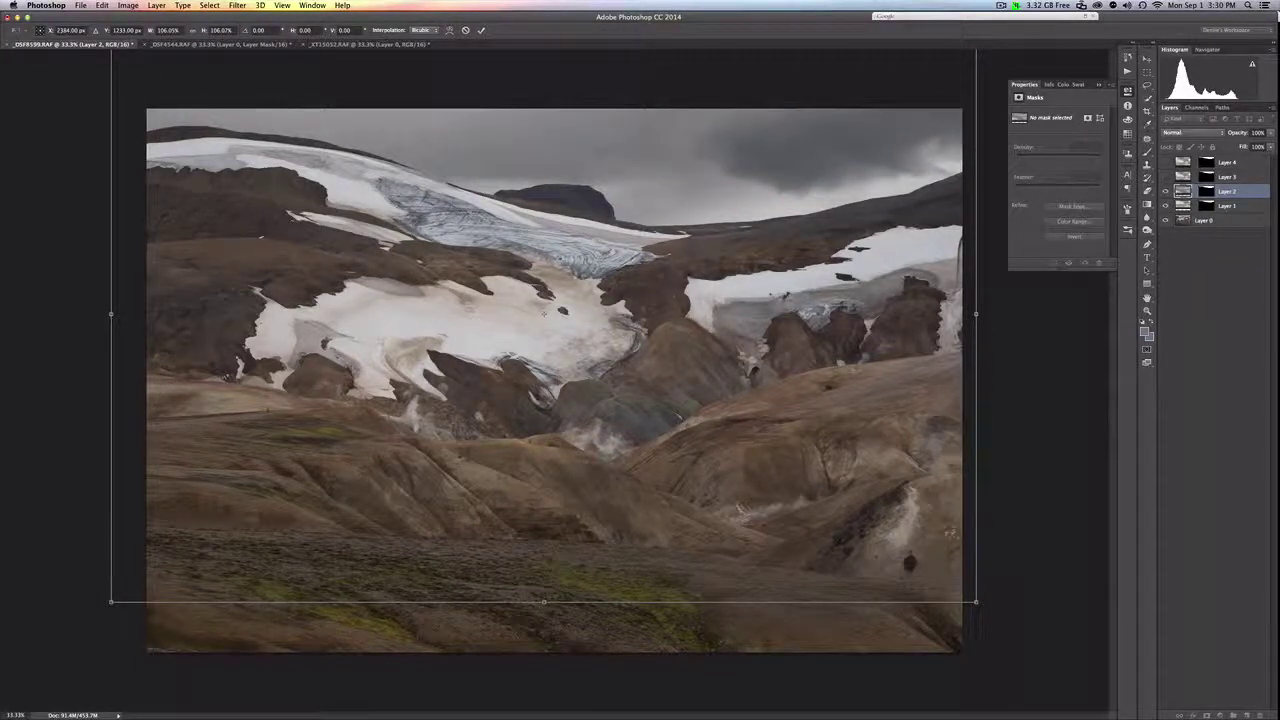
{"action": "left_click_drag", "start_coordinate": [657, 316], "coordinate": [641, 368]}
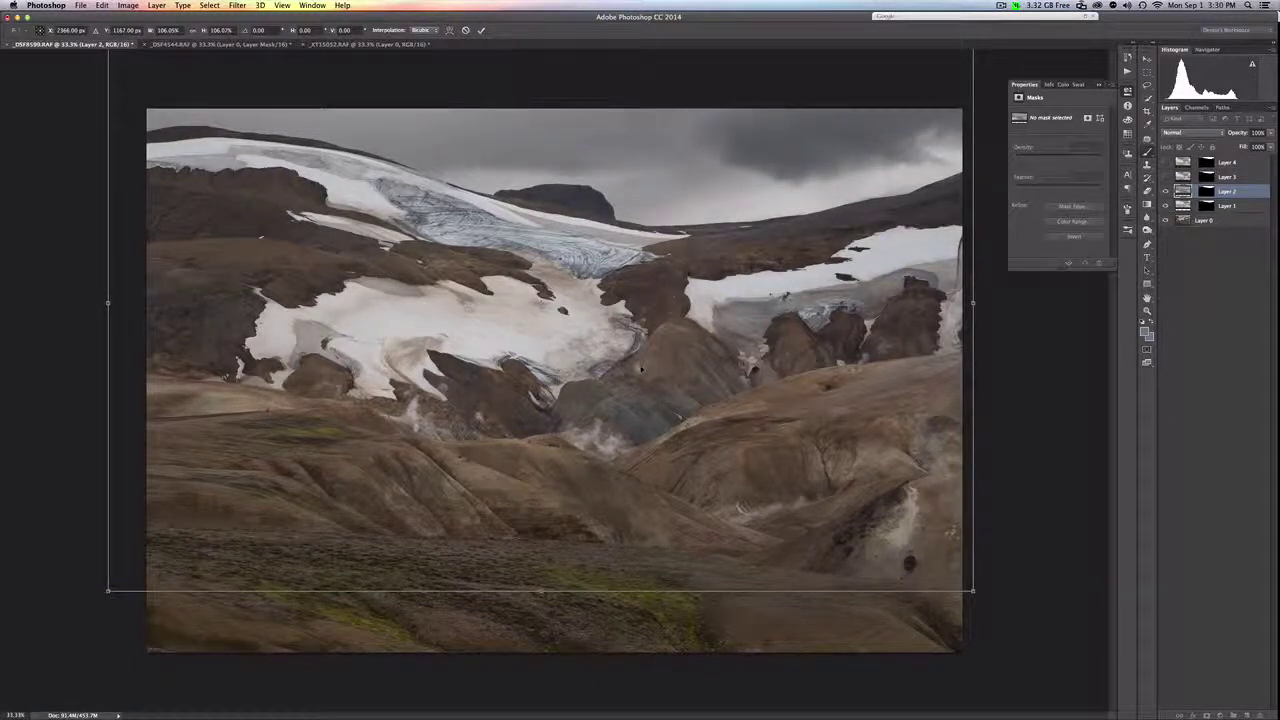
{"action": "key", "text": "Return"}
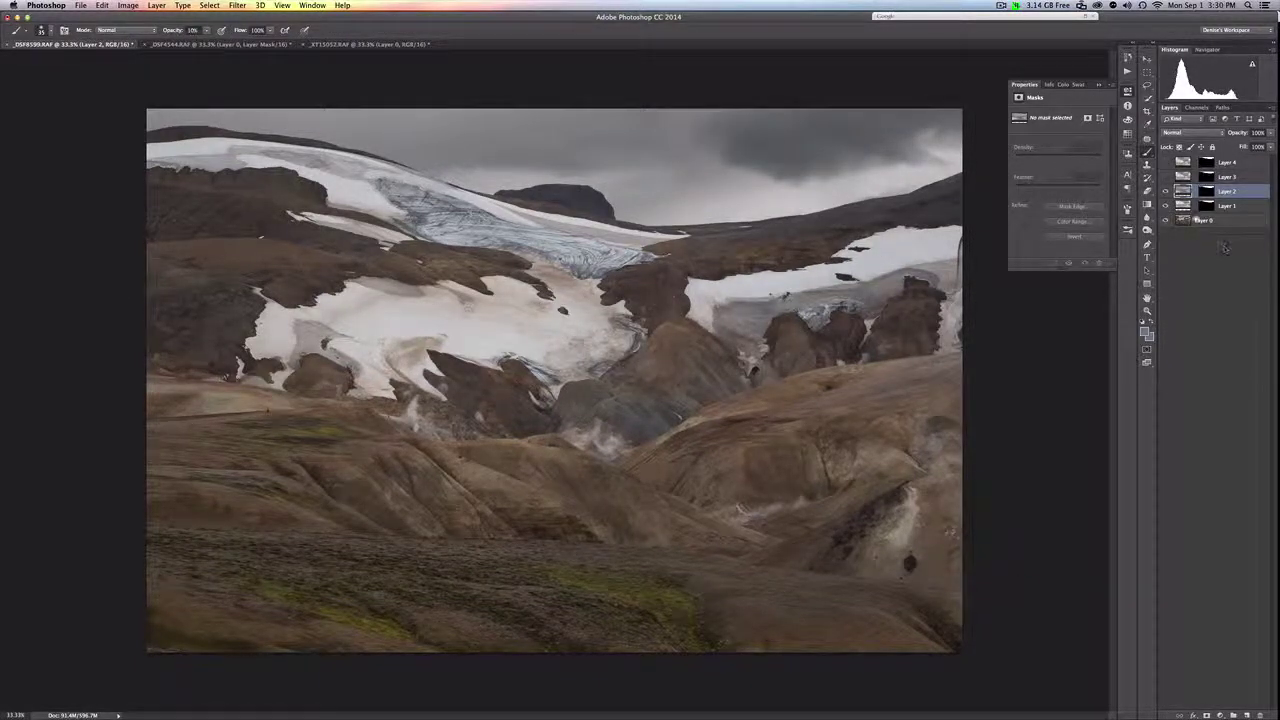
Step: Show Layer 3 and use Free Transform to move its clouds up and to the right and scale them to about 113%
{"action": "left_click", "coordinate": [1165, 178]}
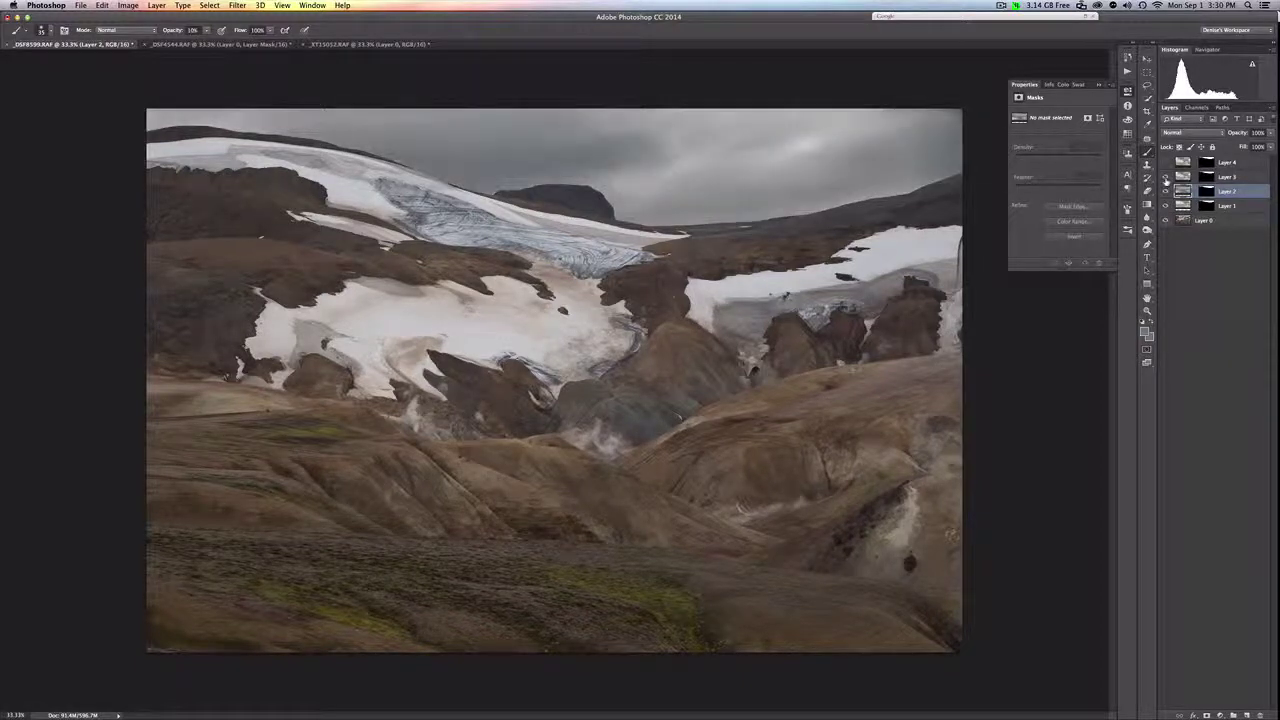
{"action": "left_click", "coordinate": [1185, 176]}
{"action": "key", "text": "ctrl+t"}
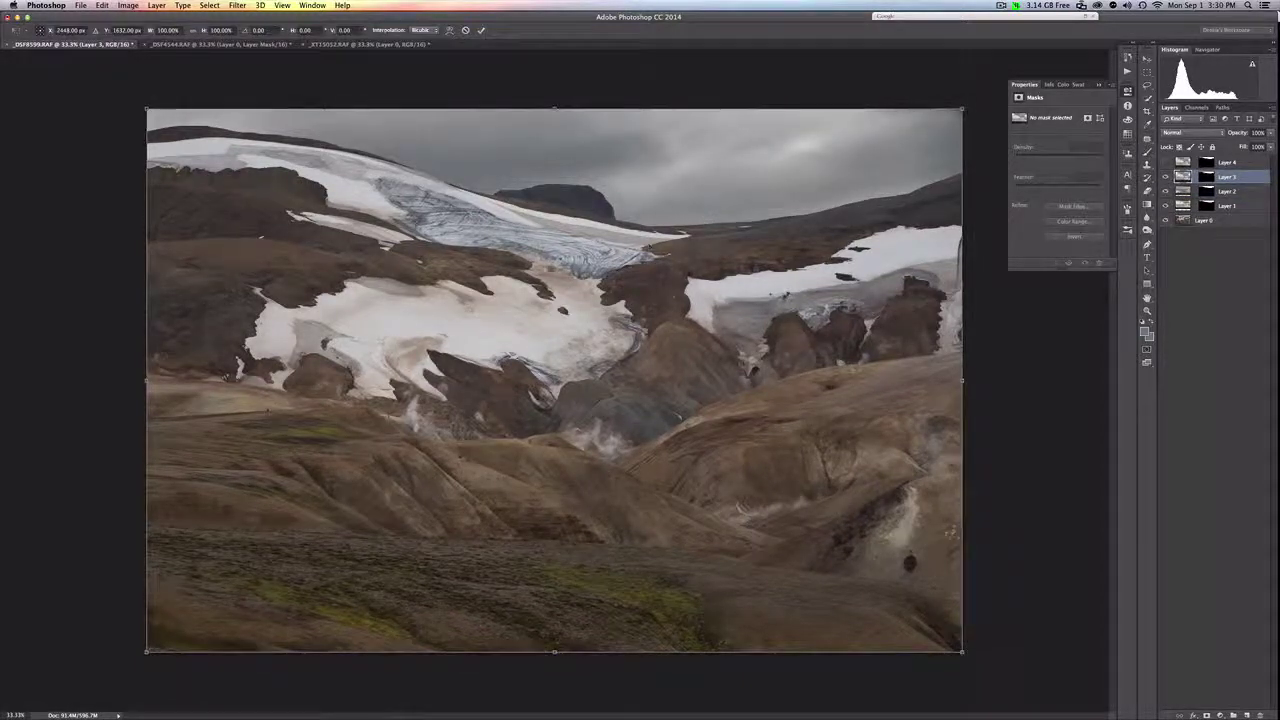
{"action": "left_click_drag", "start_coordinate": [682, 314], "coordinate": [690, 199]}
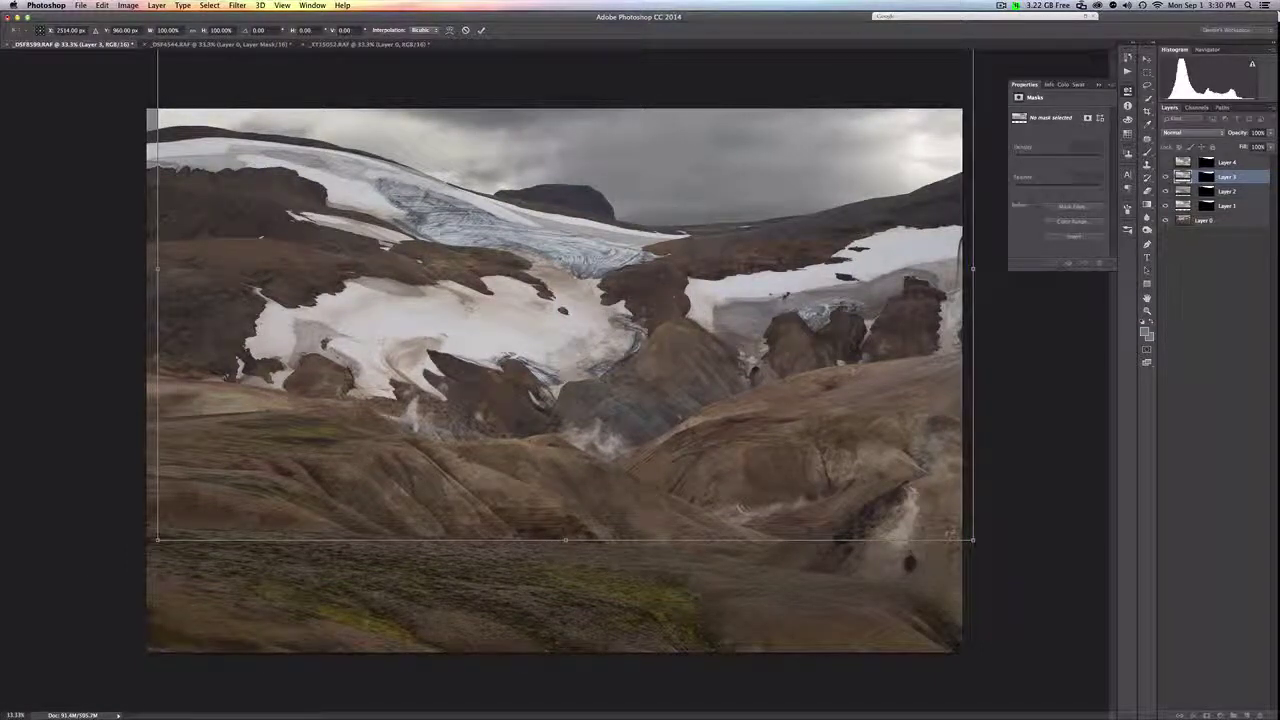
{"action": "left_click_drag", "start_coordinate": [157, 540], "coordinate": [103, 576]}
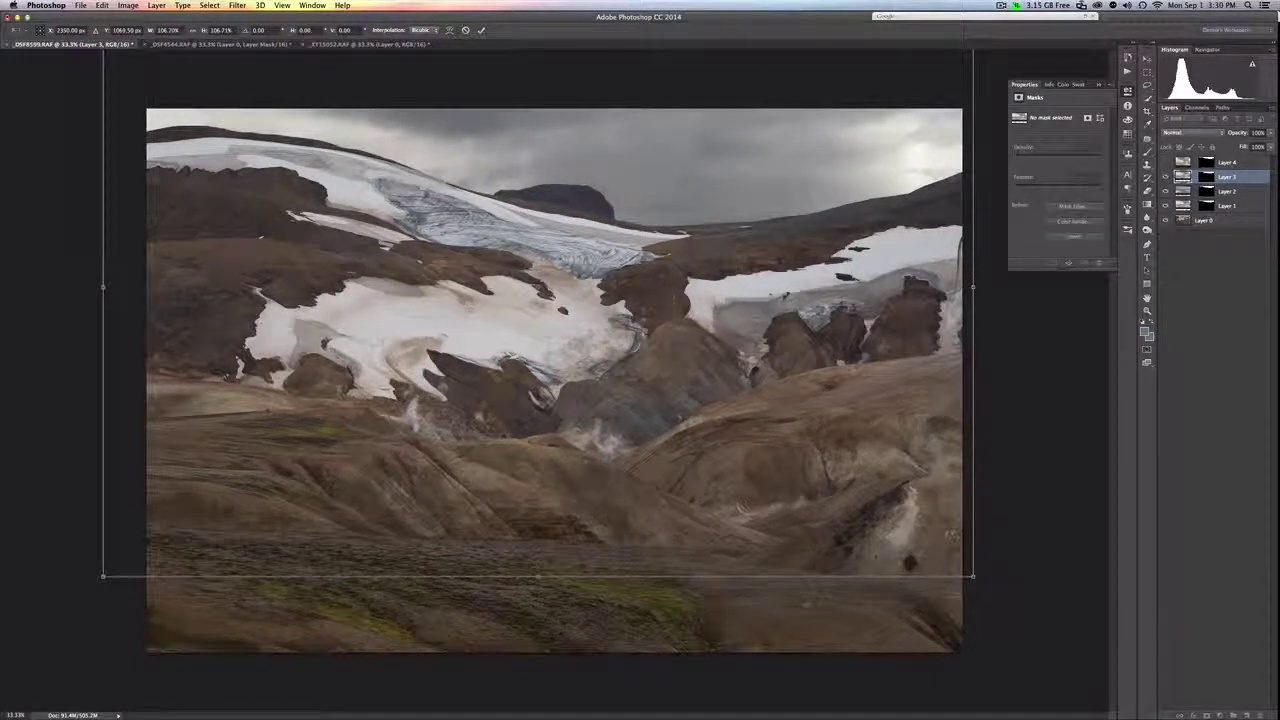
{"action": "left_click_drag", "start_coordinate": [828, 444], "coordinate": [844, 397]}
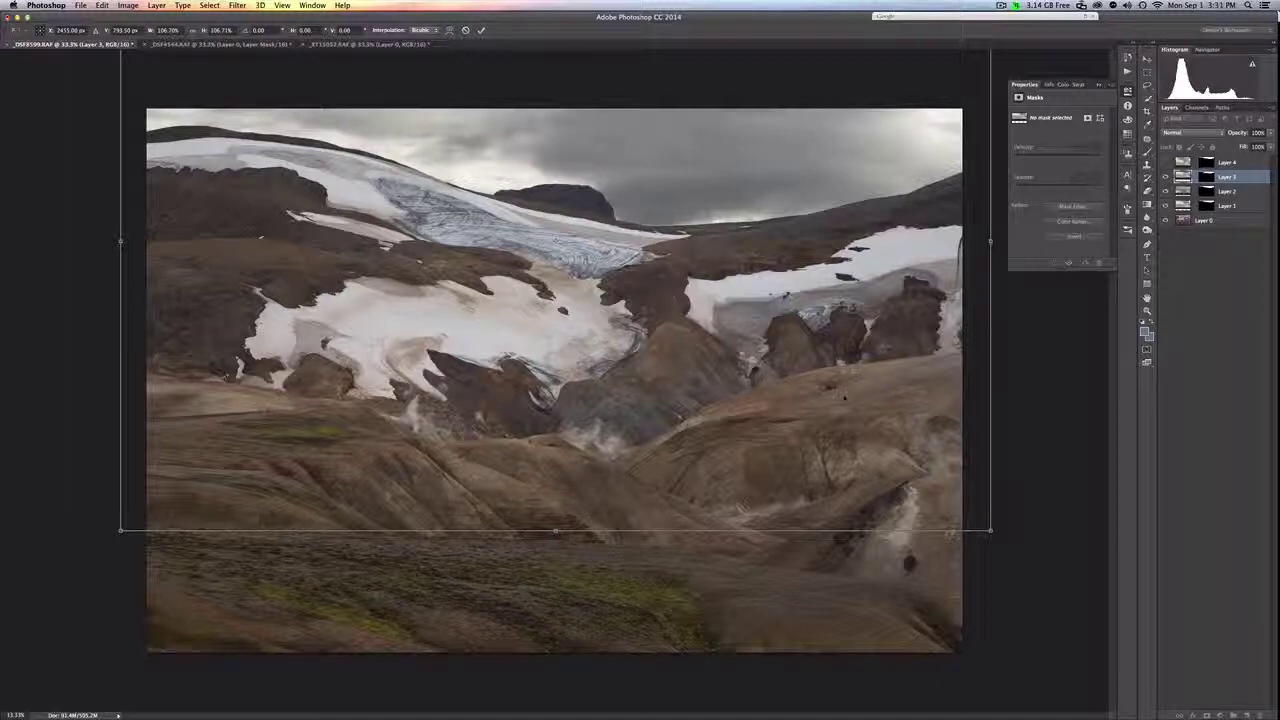
{"action": "left_click_drag", "start_coordinate": [844, 397], "coordinate": [873, 390]}
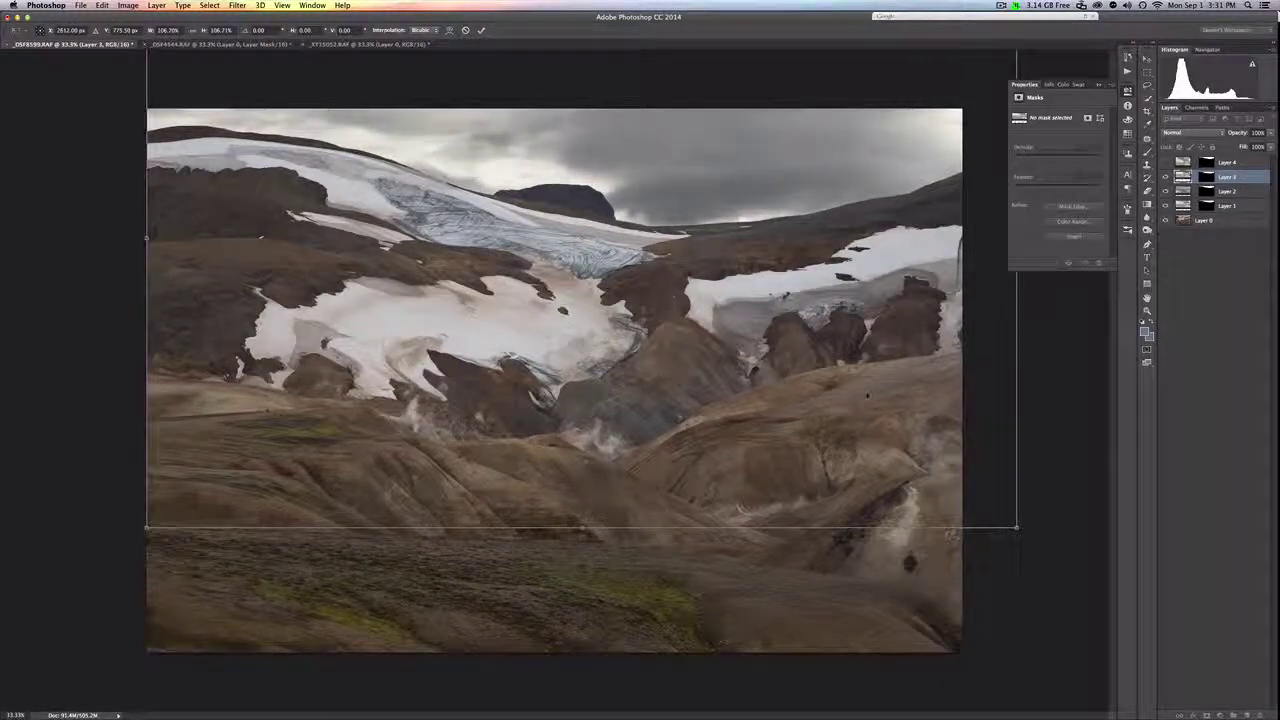
{"action": "left_click_drag", "start_coordinate": [147, 527], "coordinate": [90, 557]}
{"action": "left_click_drag", "start_coordinate": [446, 455], "coordinate": [484, 416]}
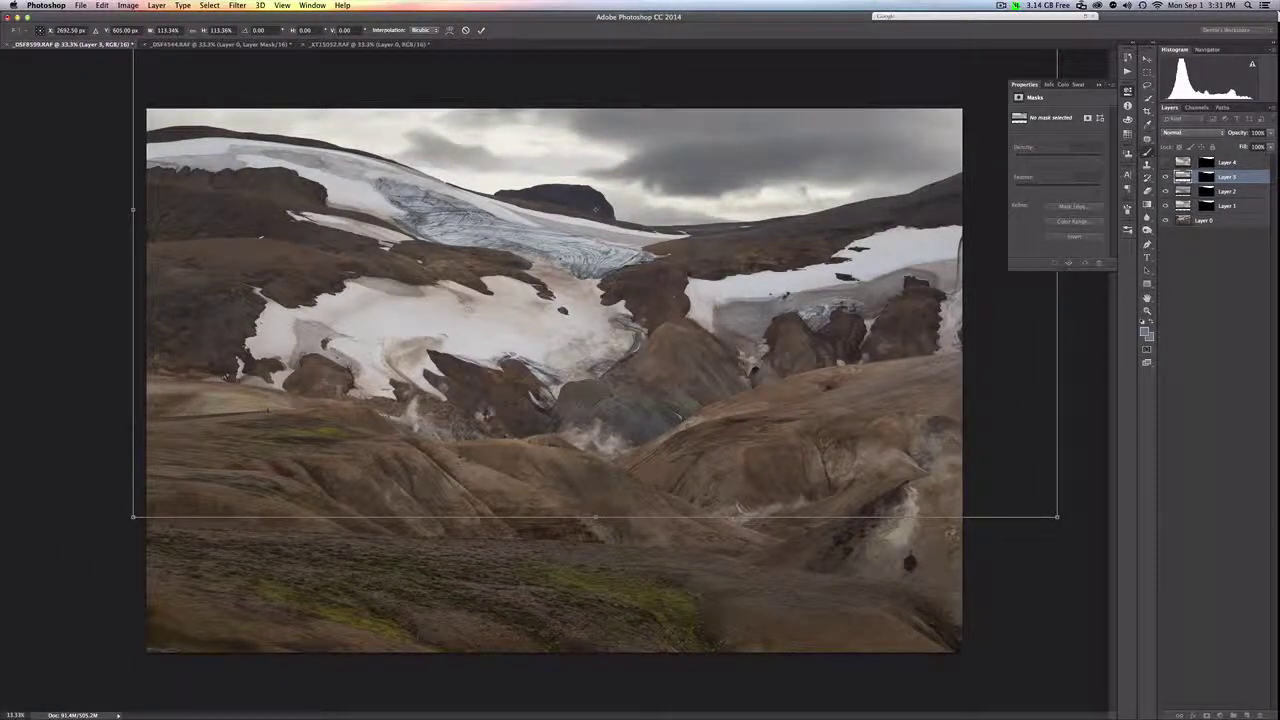
{"action": "left_click", "coordinate": [1147, 152]}
Step: Show Layer 4 and use Free Transform to move its clouds straight up behind the mountains
{"action": "left_click", "coordinate": [1165, 162]}
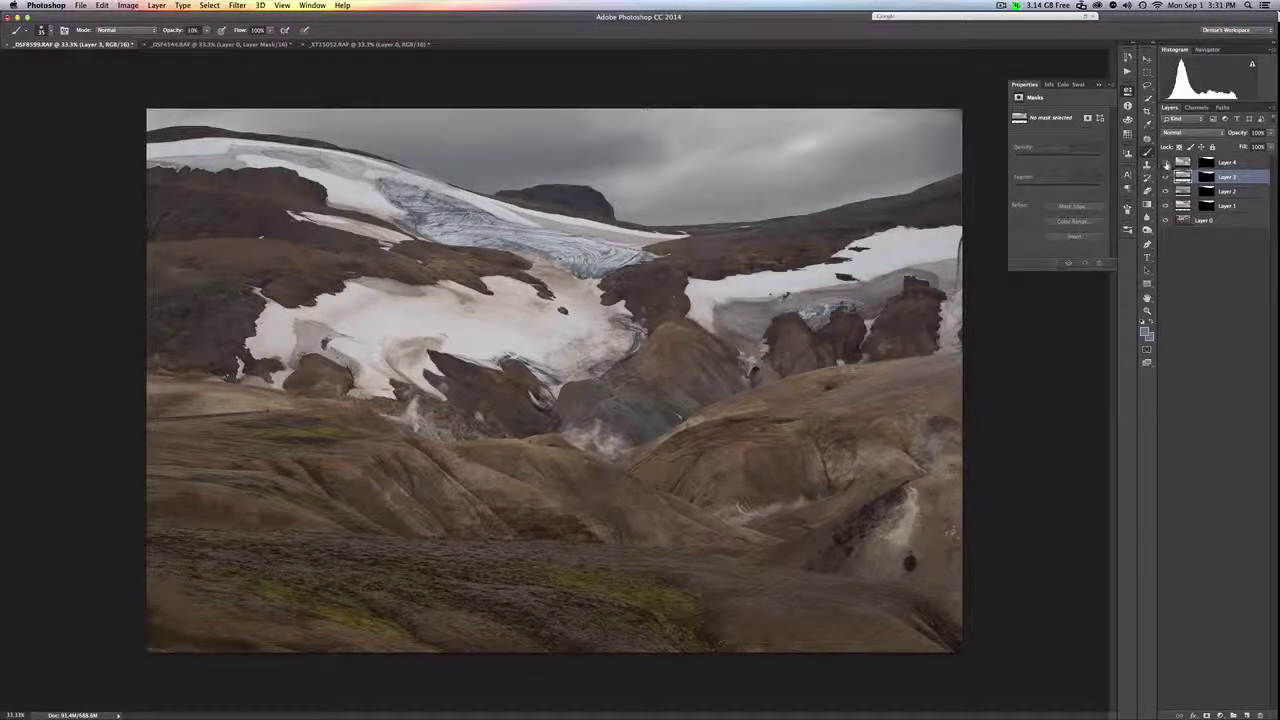
{"action": "left_click", "coordinate": [1190, 162]}
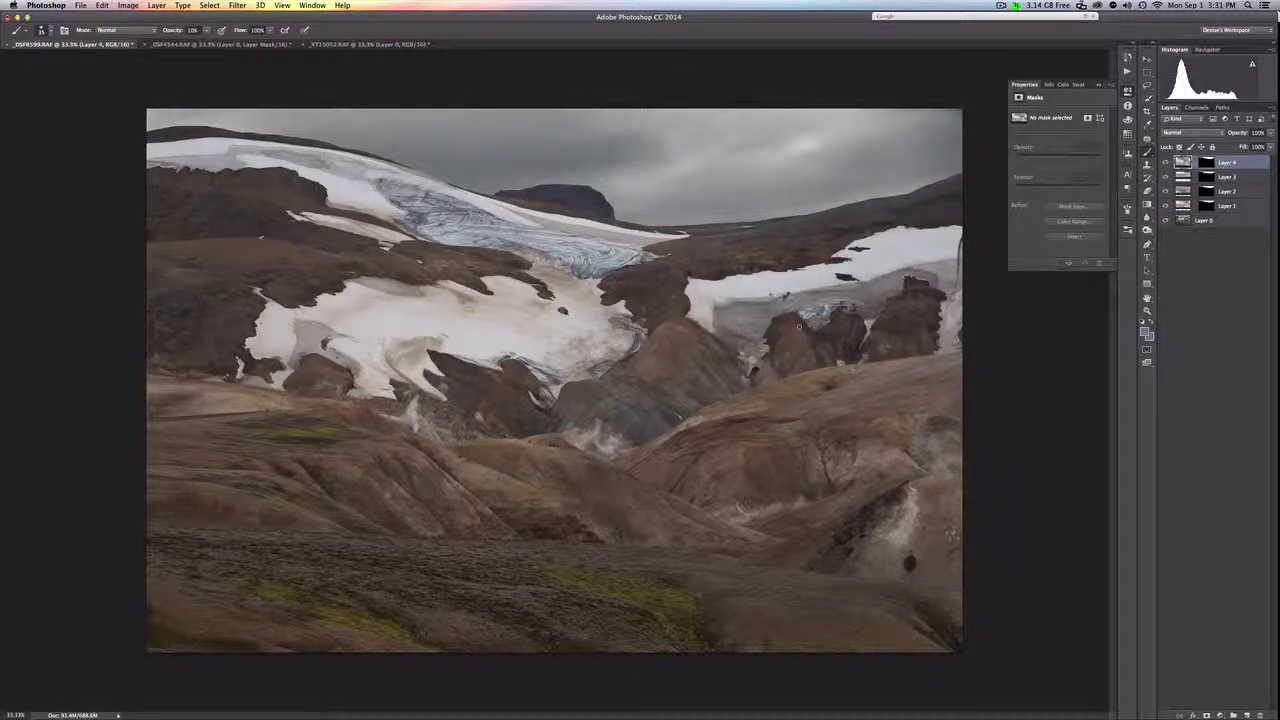
{"action": "key", "text": "ctrl+t"}
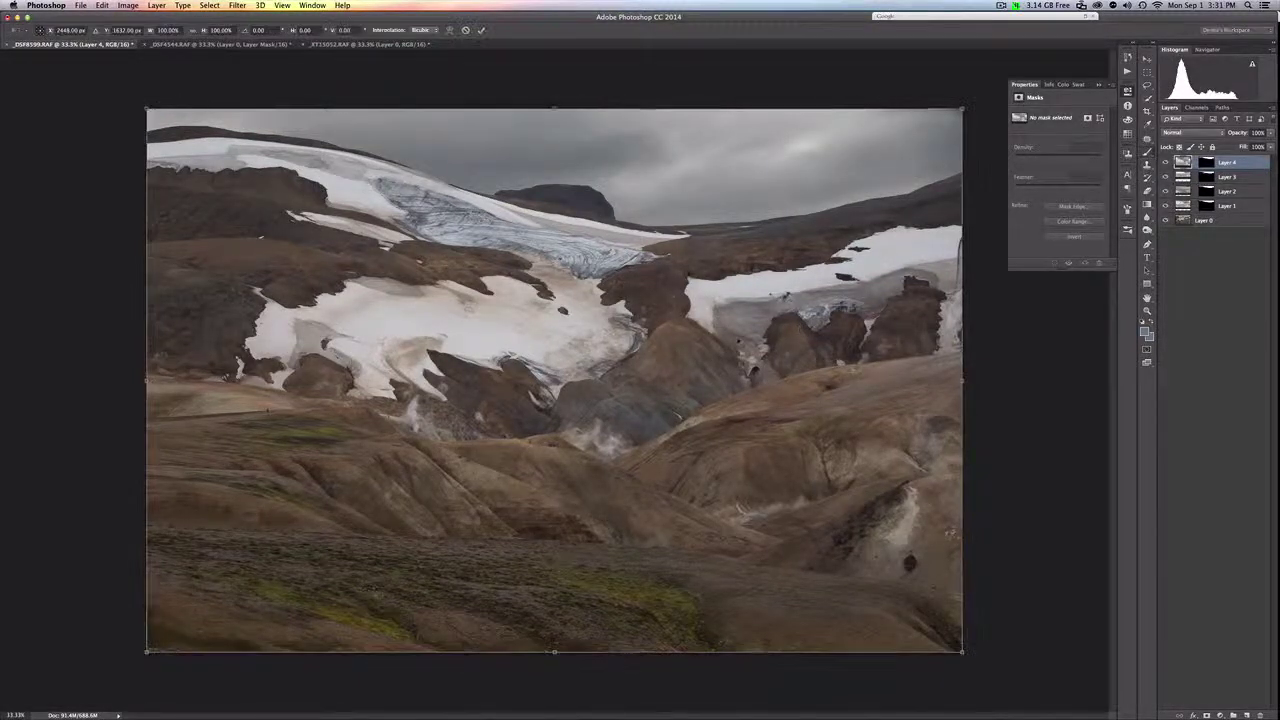
{"action": "left_click_drag", "start_coordinate": [745, 310], "coordinate": [719, 276]}
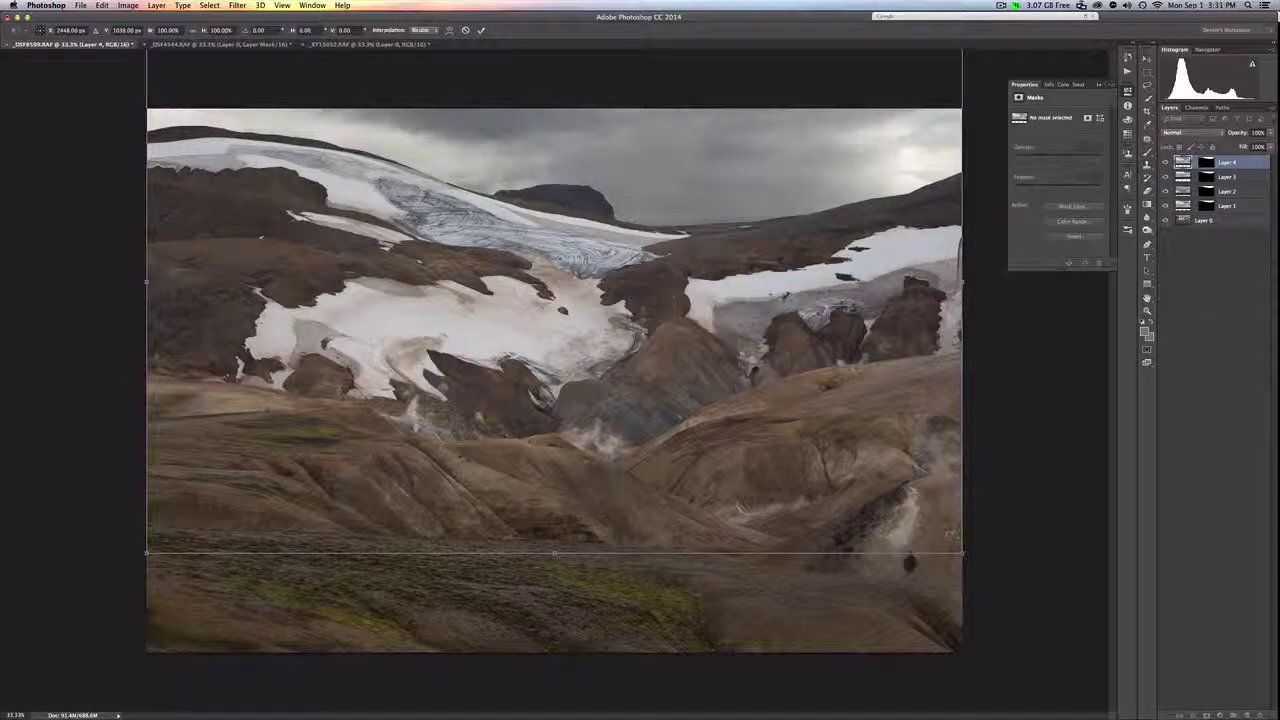
{"action": "key", "text": "Return"}
{"action": "key", "text": "b"}
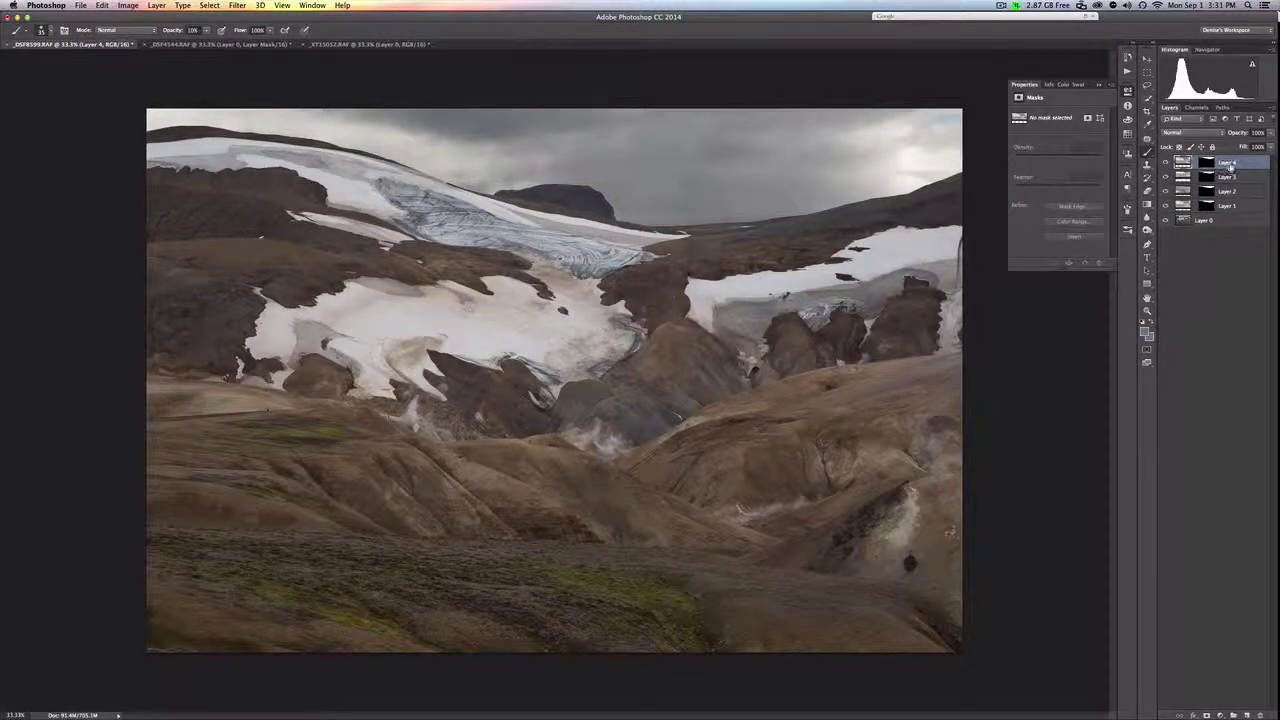
Step: Delete Layer 4 and compare the skies of Layers 1, 2 and 3 by showing them one after another
{"action": "right_click", "coordinate": [1230, 167]}
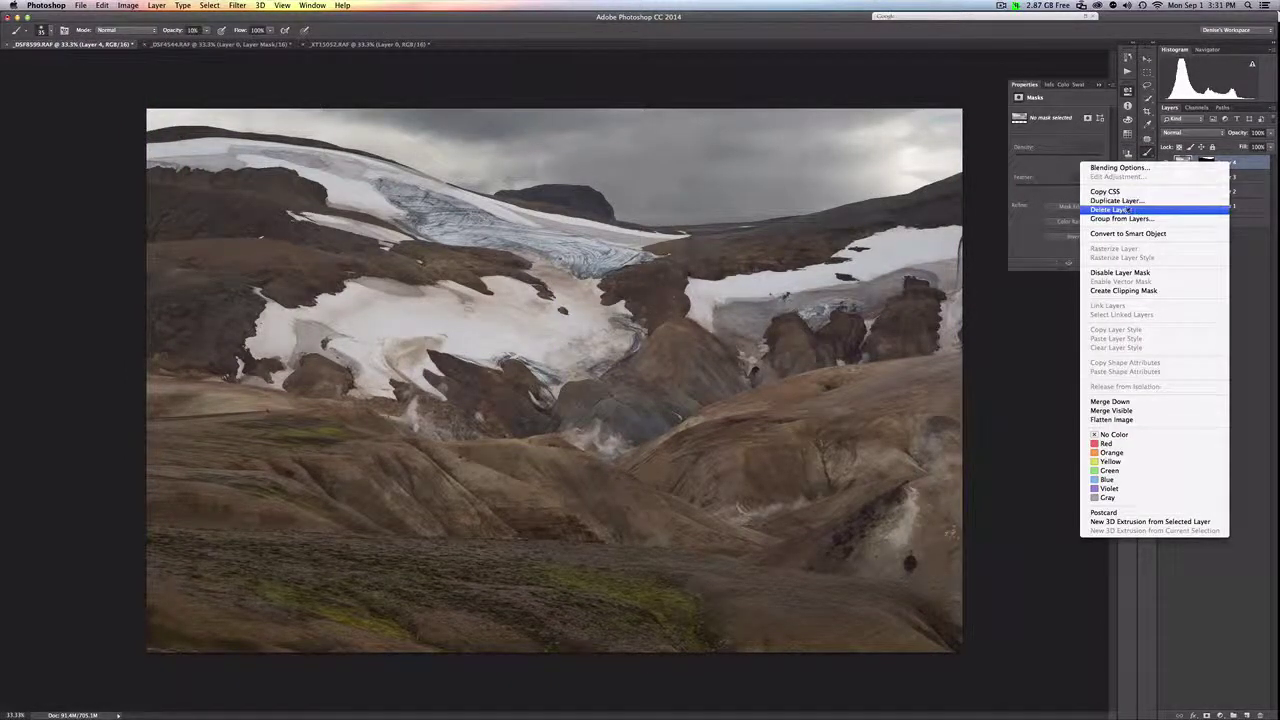
{"action": "left_click", "coordinate": [1124, 212]}
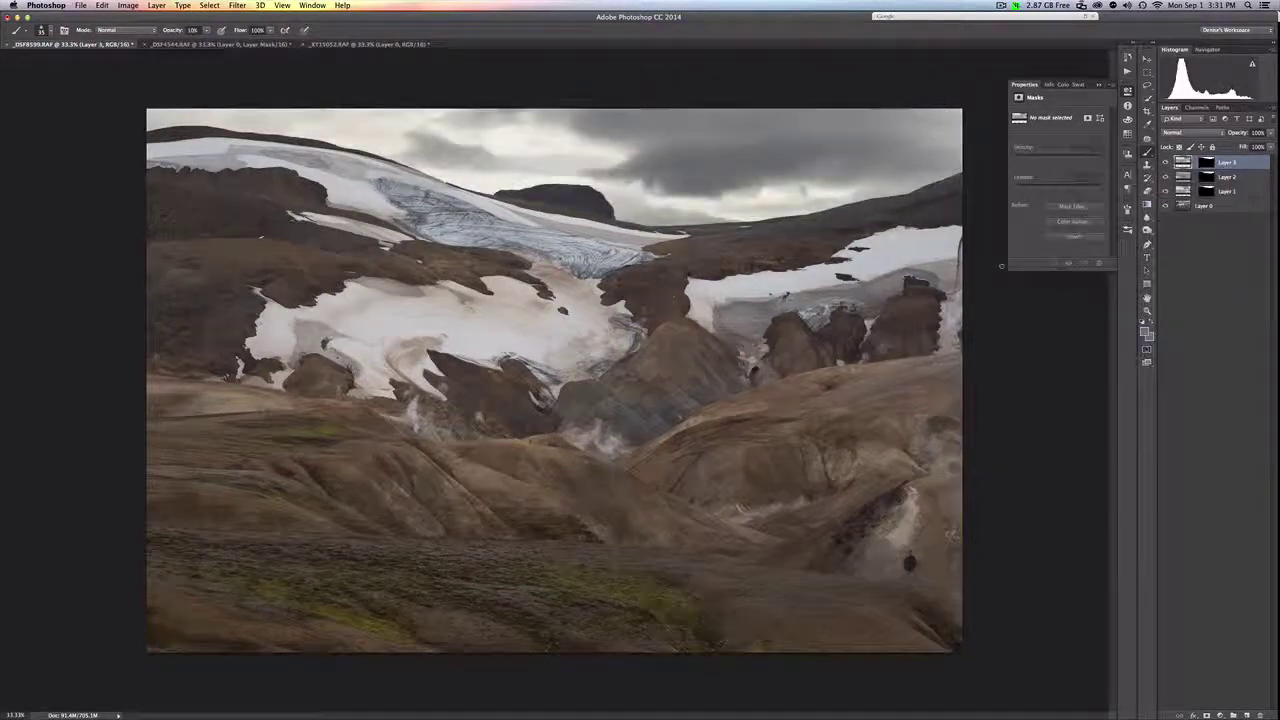
{"action": "left_click", "coordinate": [1165, 162]}
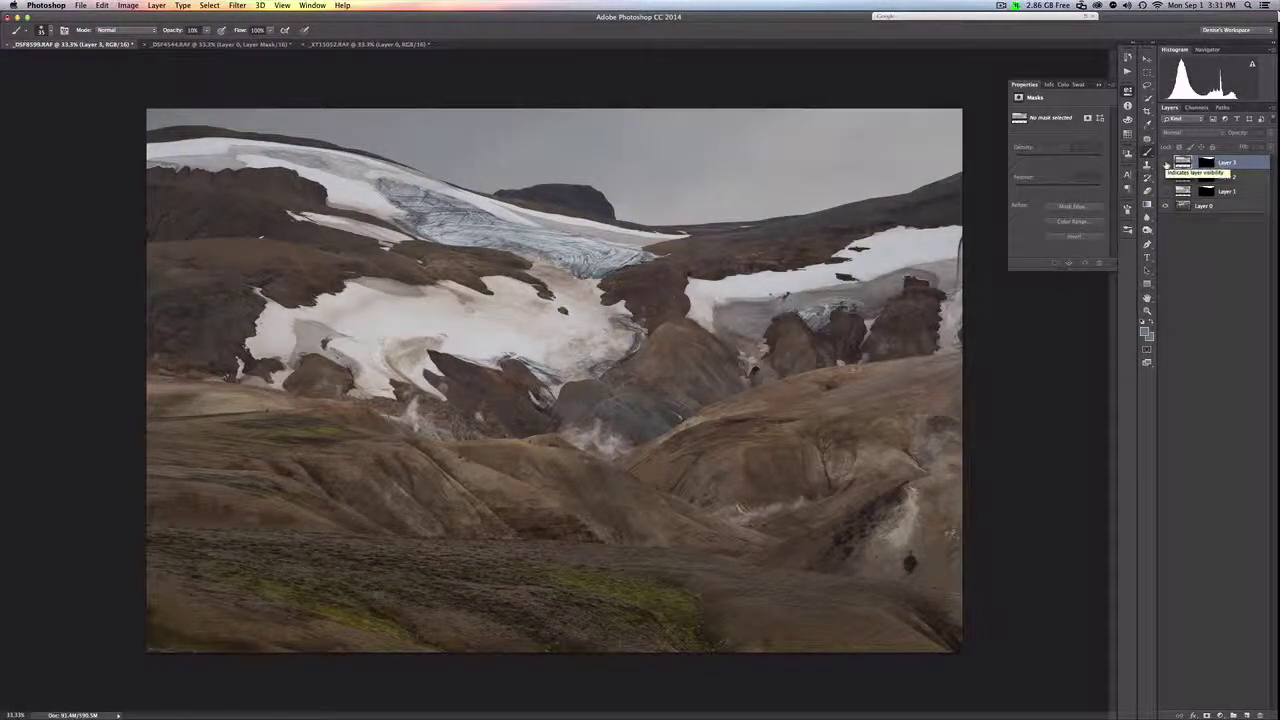
{"action": "left_click", "coordinate": [1165, 162]}
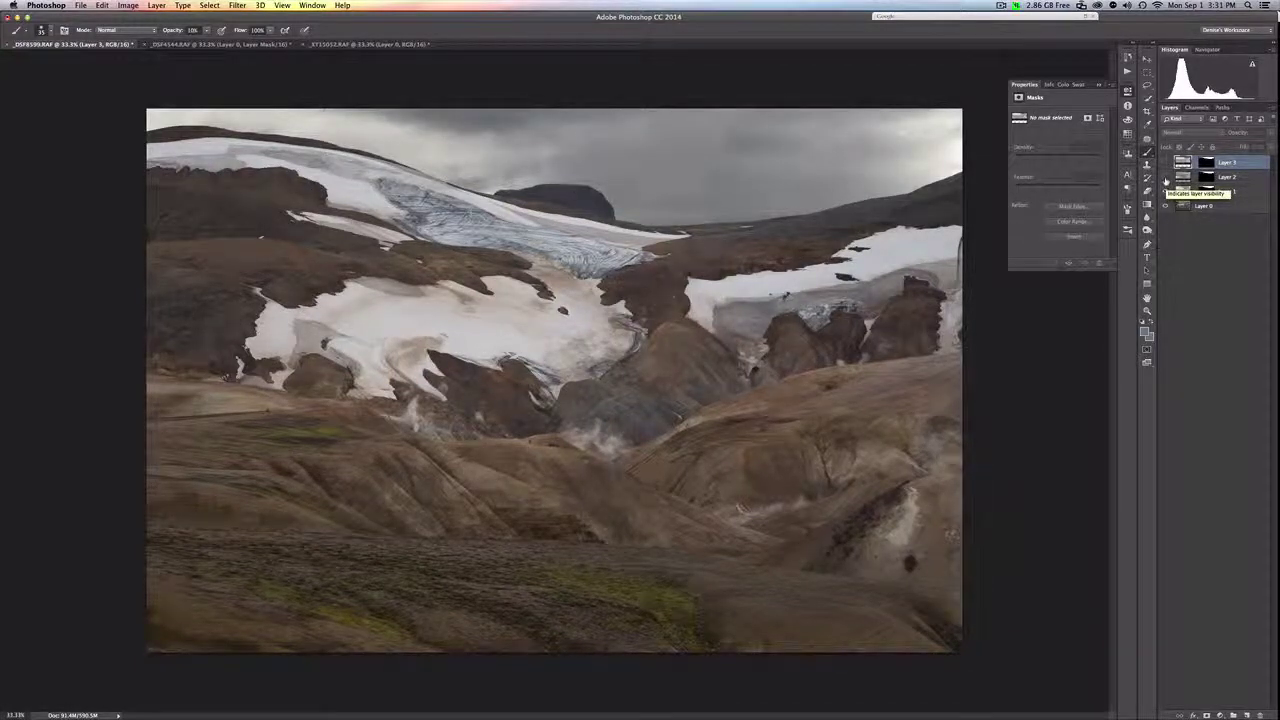
{"action": "left_click", "coordinate": [1165, 177]}
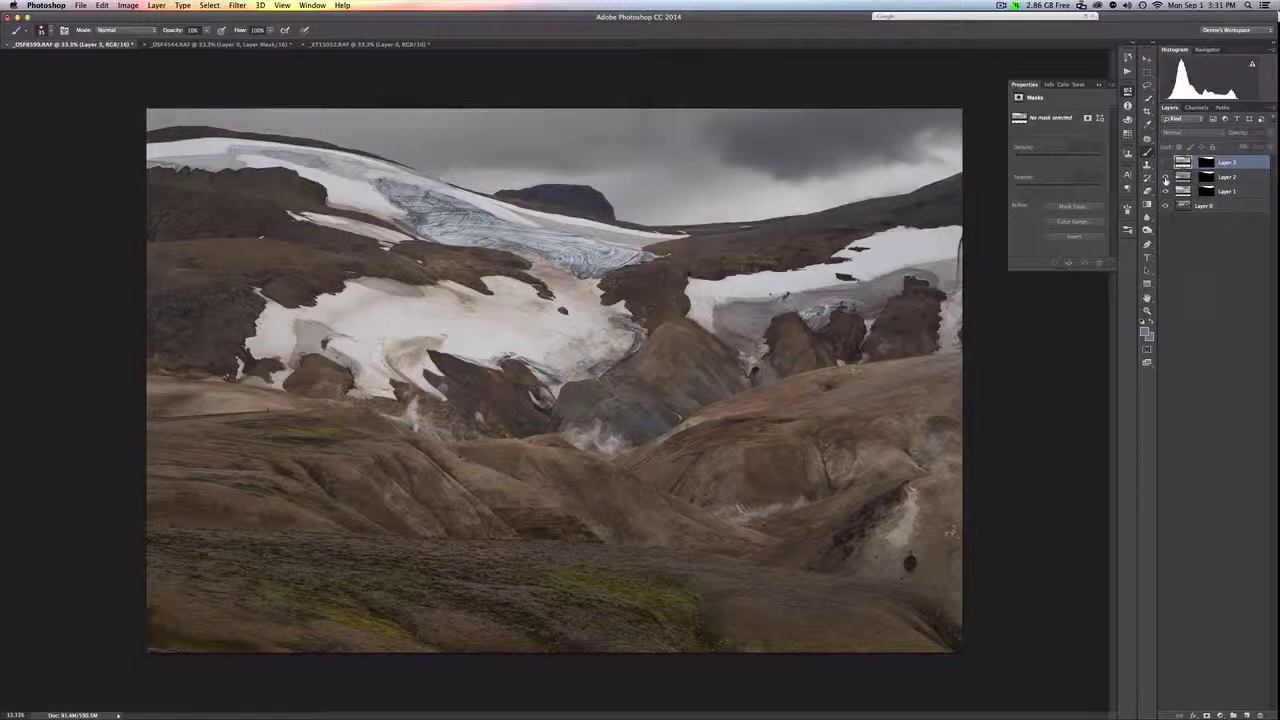
{"action": "left_click", "coordinate": [1165, 163]}
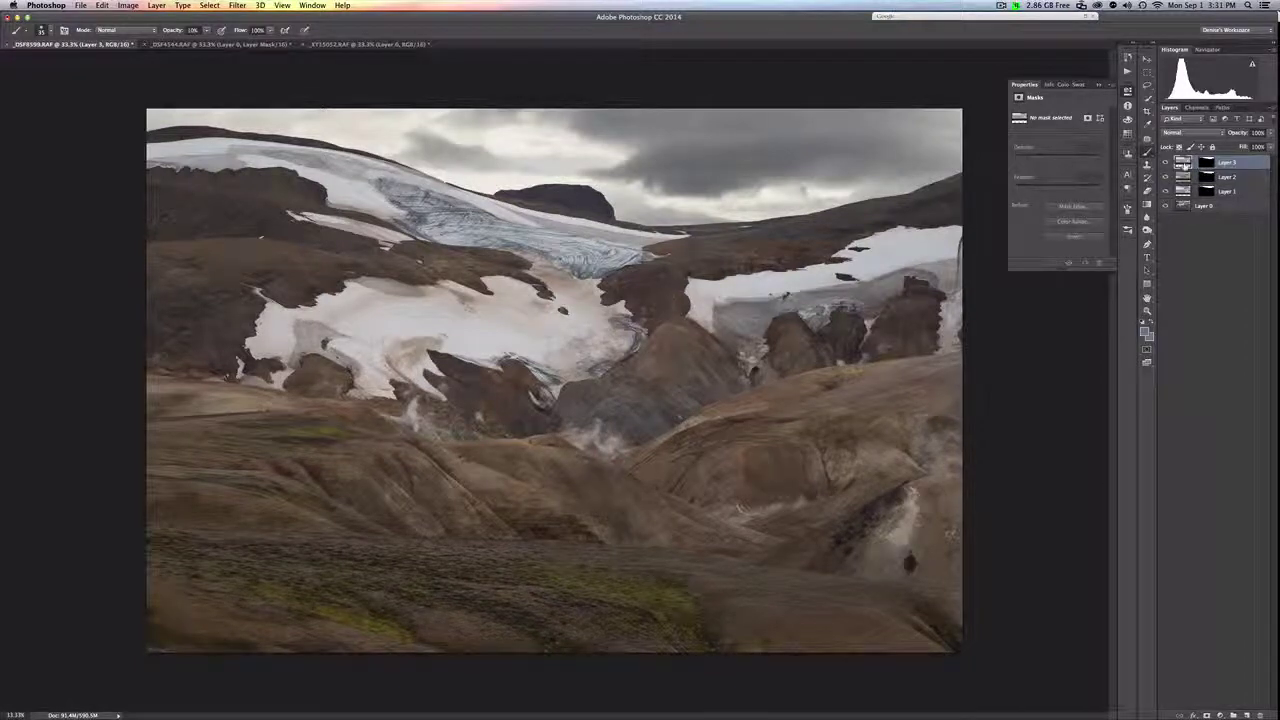
Step: Use Free Transform to shift Layer 3's clouds down and to the left, and delete Layer 3
{"action": "key", "text": "super+t"}
{"action": "left_click_drag", "start_coordinate": [834, 200], "coordinate": [814, 236]}
{"action": "key", "text": "Return"}
{"action": "key", "text": "b"}
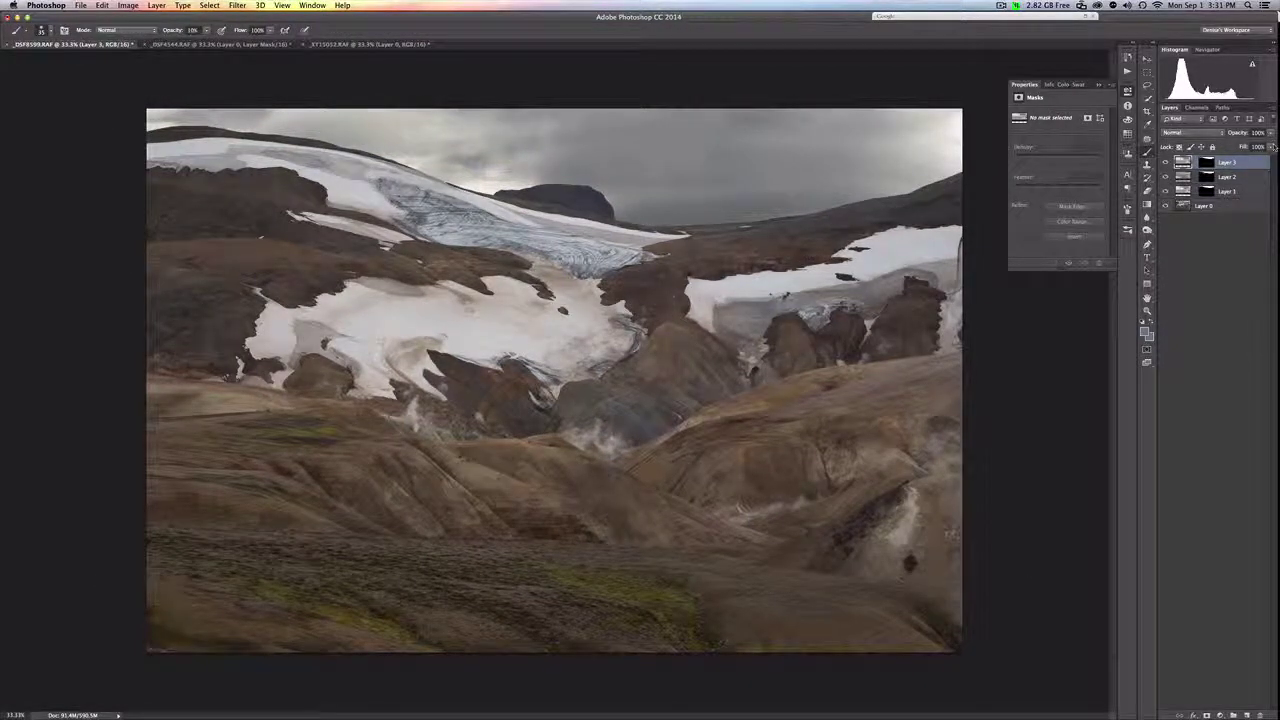
{"action": "right_click", "coordinate": [1240, 170]}
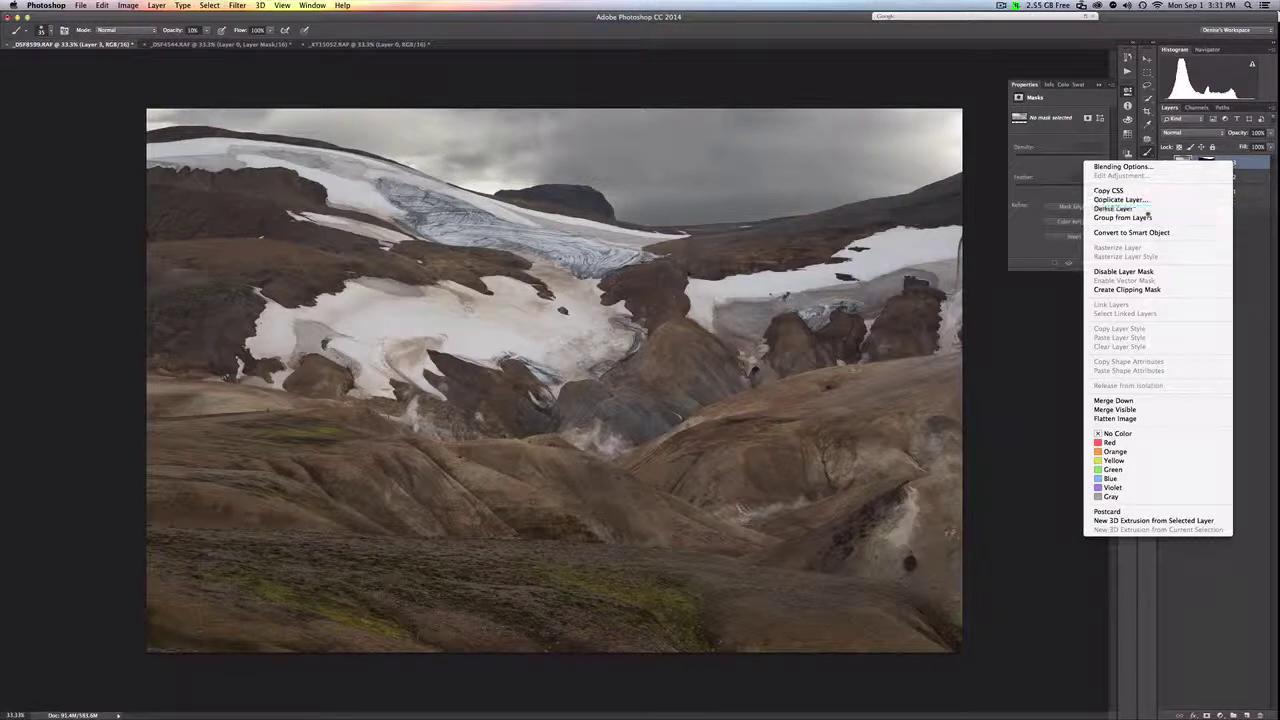
{"action": "left_click", "coordinate": [1205, 198]}
Step: Compare the skies of Layers 1 and 2 by toggling their visibility, and delete Layer 2 to keep Layer 1
{"action": "left_click", "coordinate": [1165, 163]}
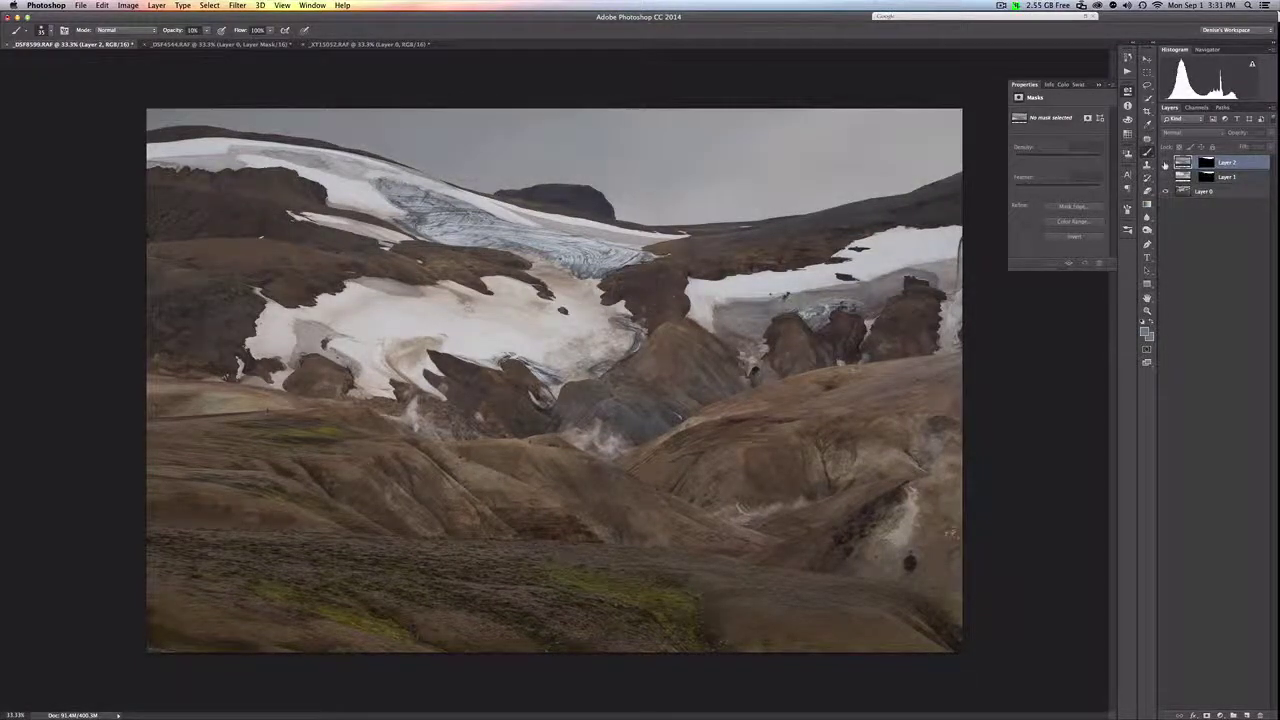
{"action": "left_click", "coordinate": [1165, 164]}
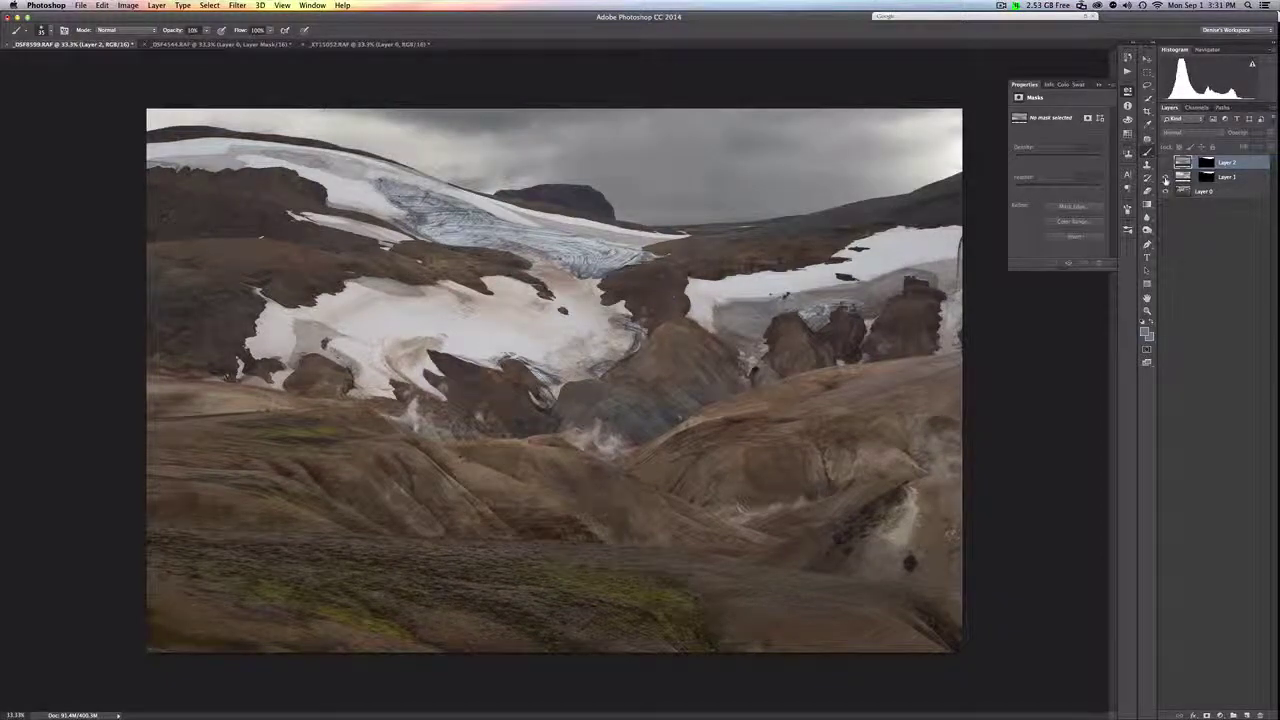
{"action": "left_click", "coordinate": [1165, 163]}
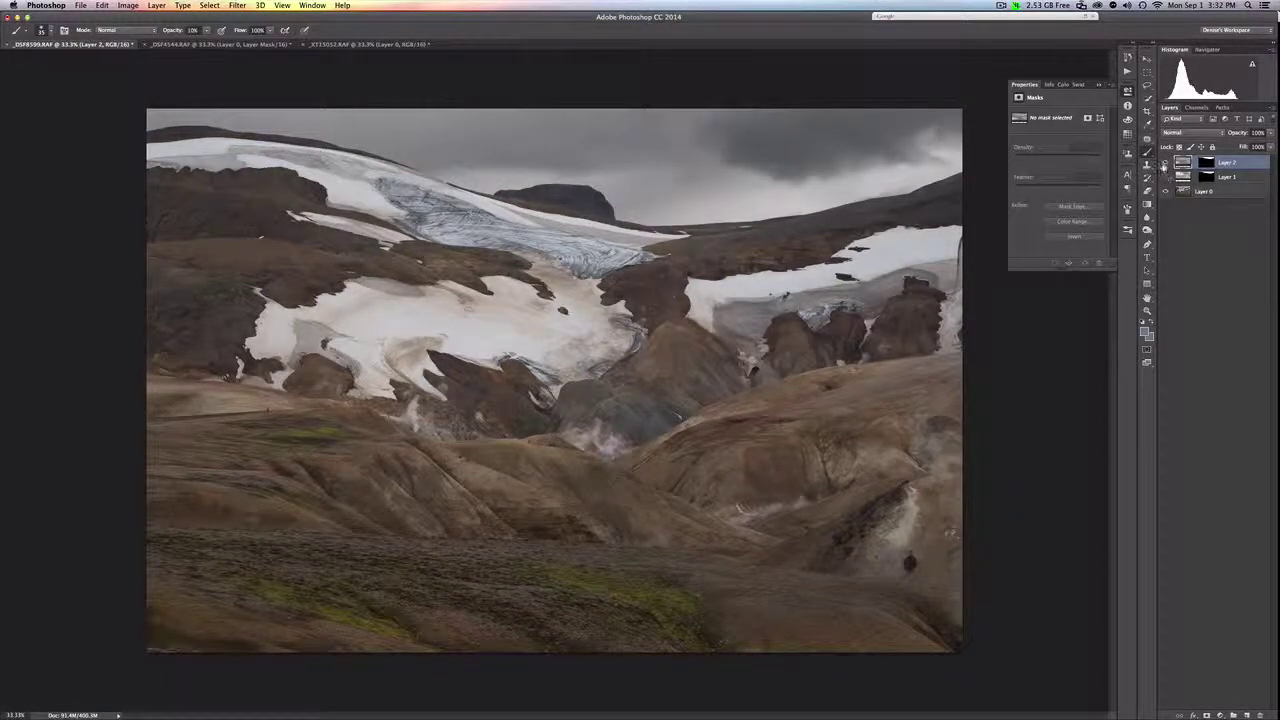
{"action": "left_click", "coordinate": [1165, 162]}
{"action": "left_click", "coordinate": [1165, 176]}
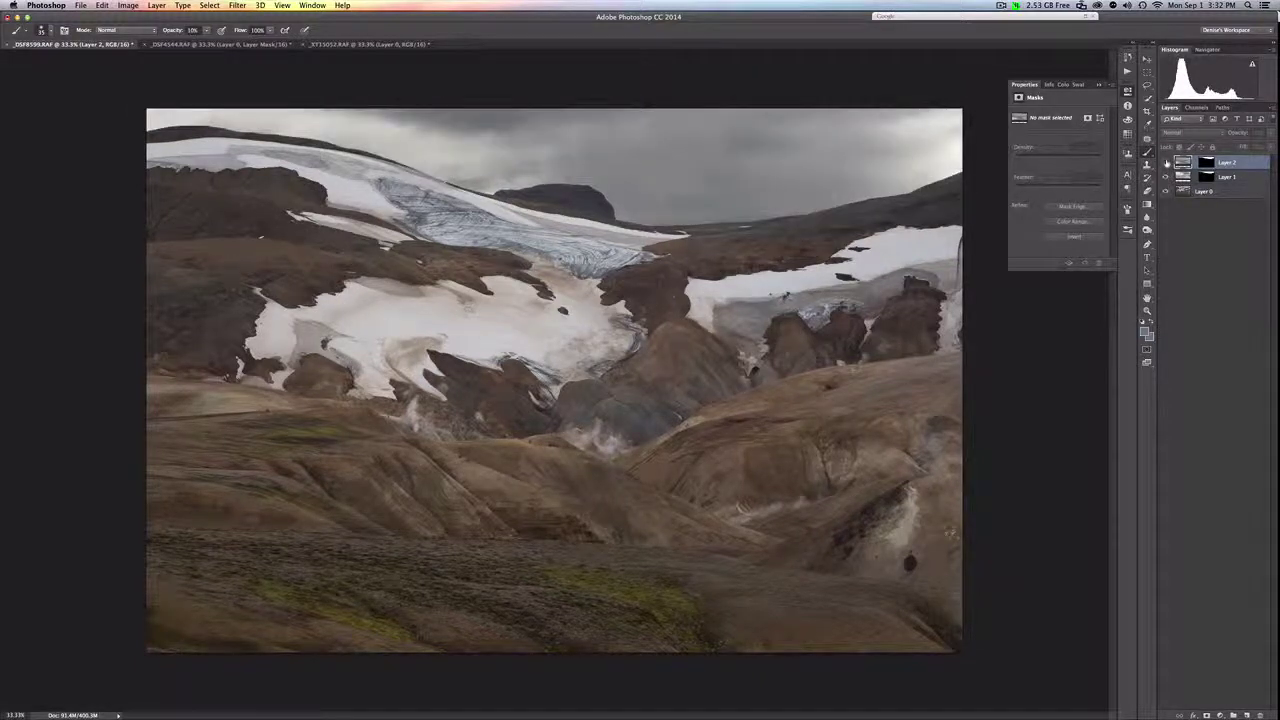
{"action": "left_click", "coordinate": [1165, 163]}
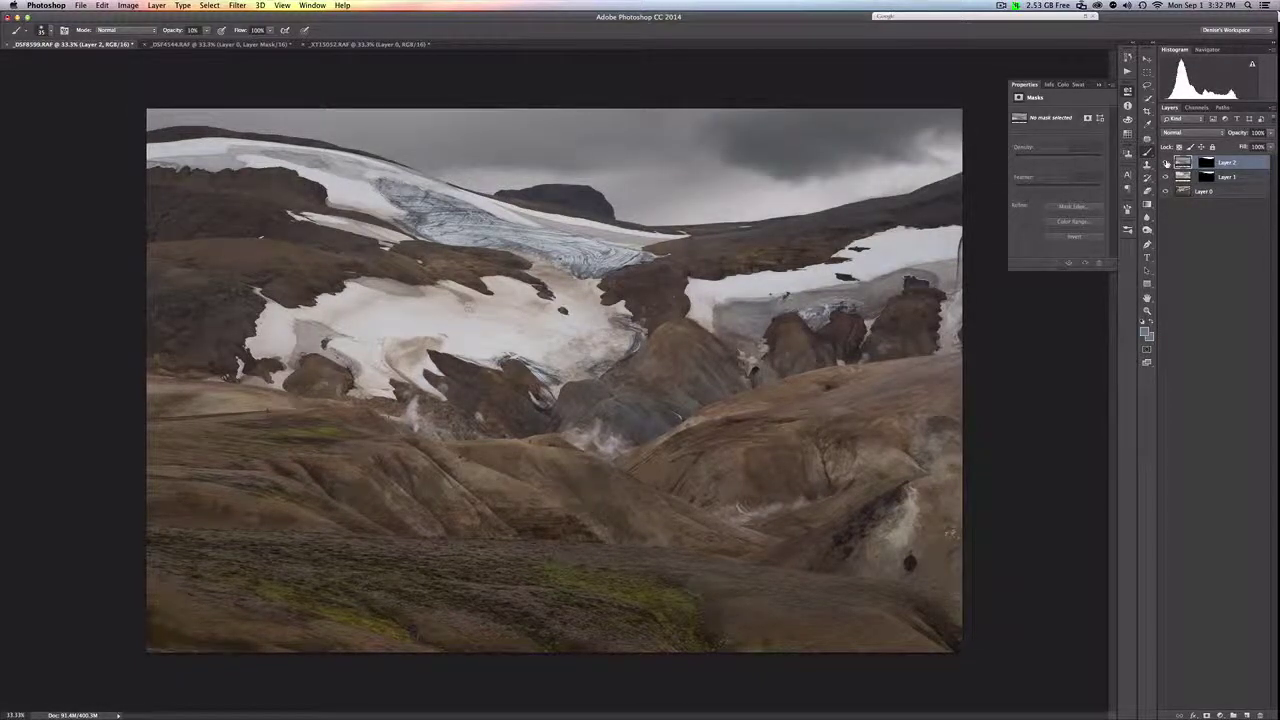
{"action": "left_click", "coordinate": [1165, 162]}
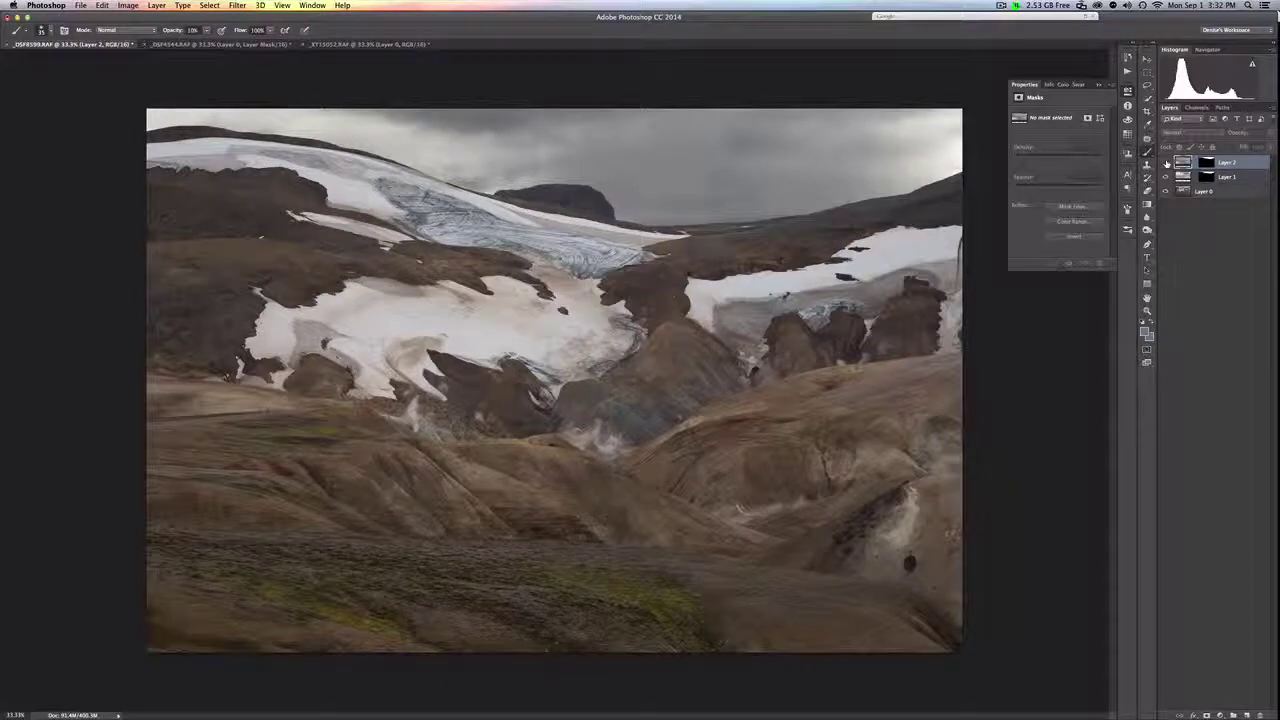
{"action": "left_click", "coordinate": [1165, 162]}
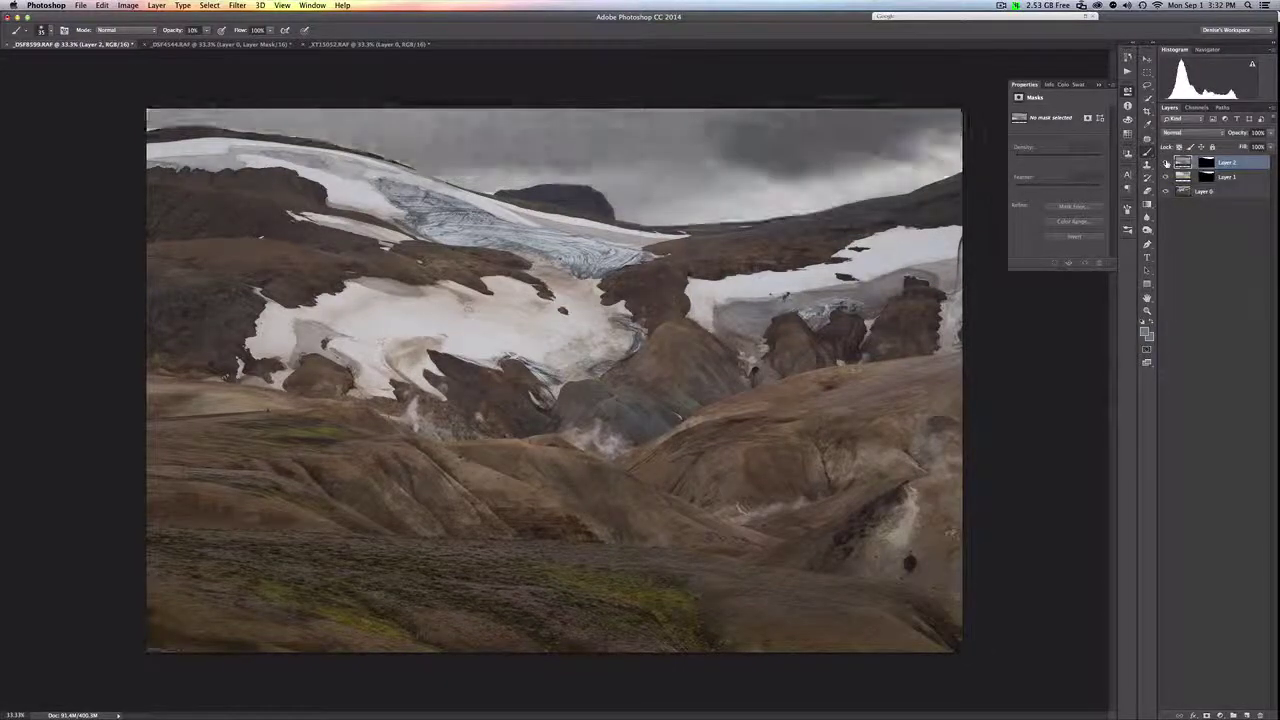
{"action": "left_click", "coordinate": [1165, 162]}
{"action": "right_click", "coordinate": [1230, 163]}
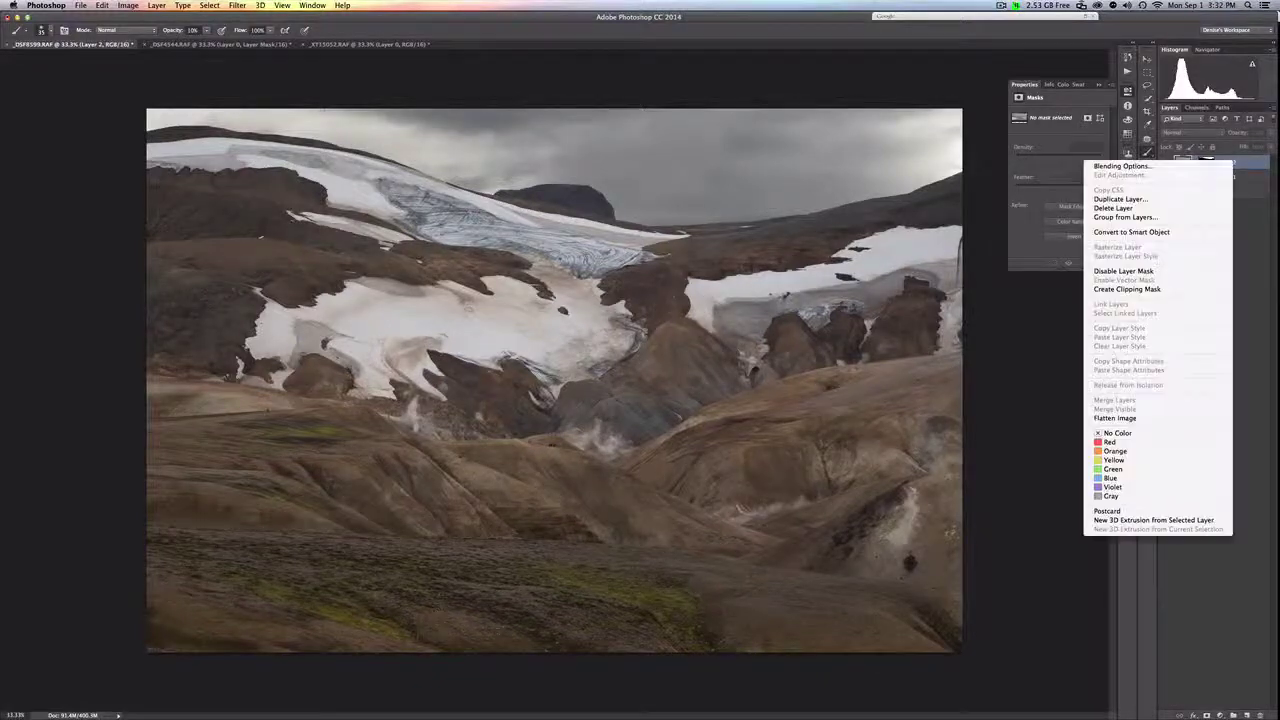
{"action": "left_click", "coordinate": [1175, 208]}
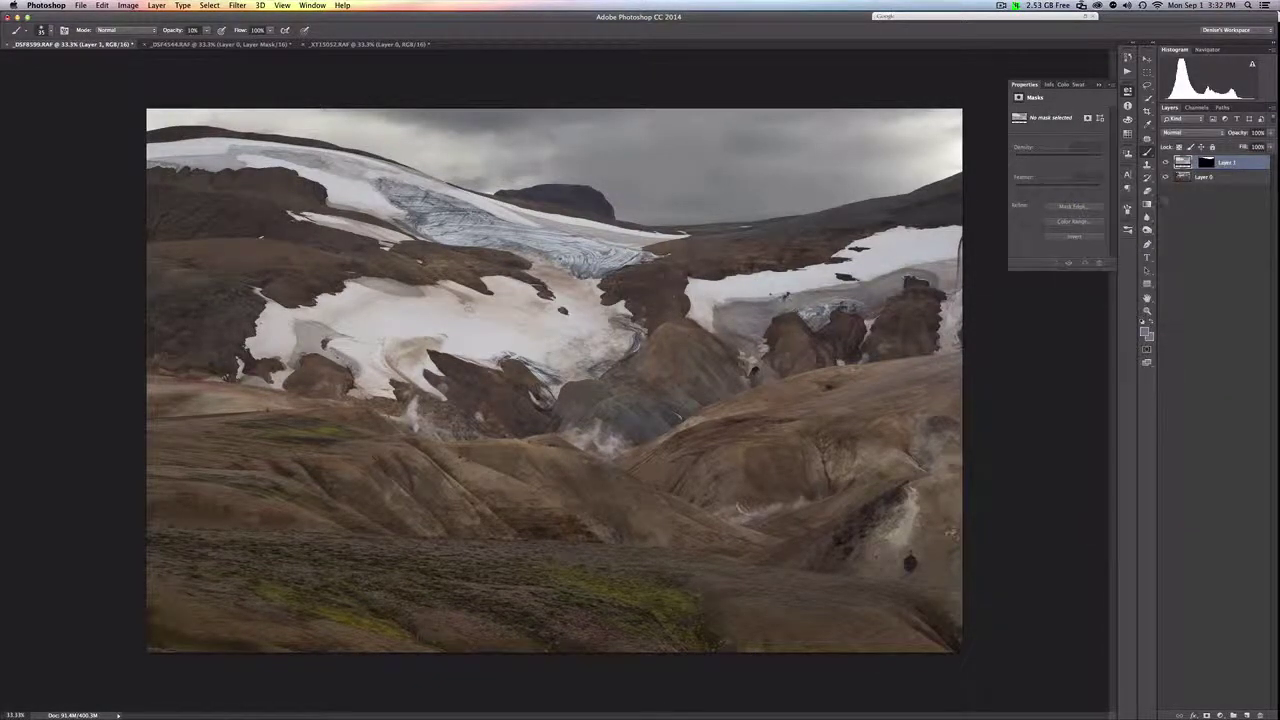
Step: Switch to the bridge image, inspect Layer 0's sky mask, copy it onto Layers 1 to 3, and delete it from Layer 0
{"action": "left_click", "coordinate": [231, 45]}
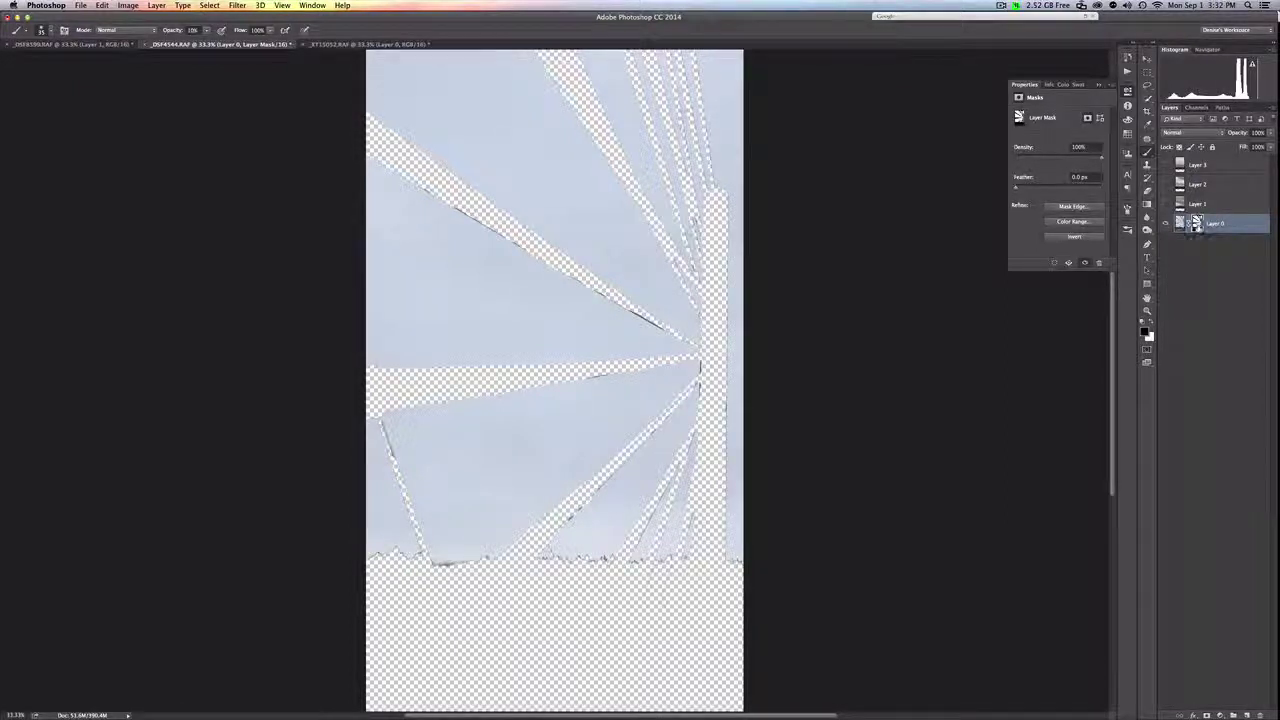
{"action": "left_click", "coordinate": [1196, 222], "text": "alt"}
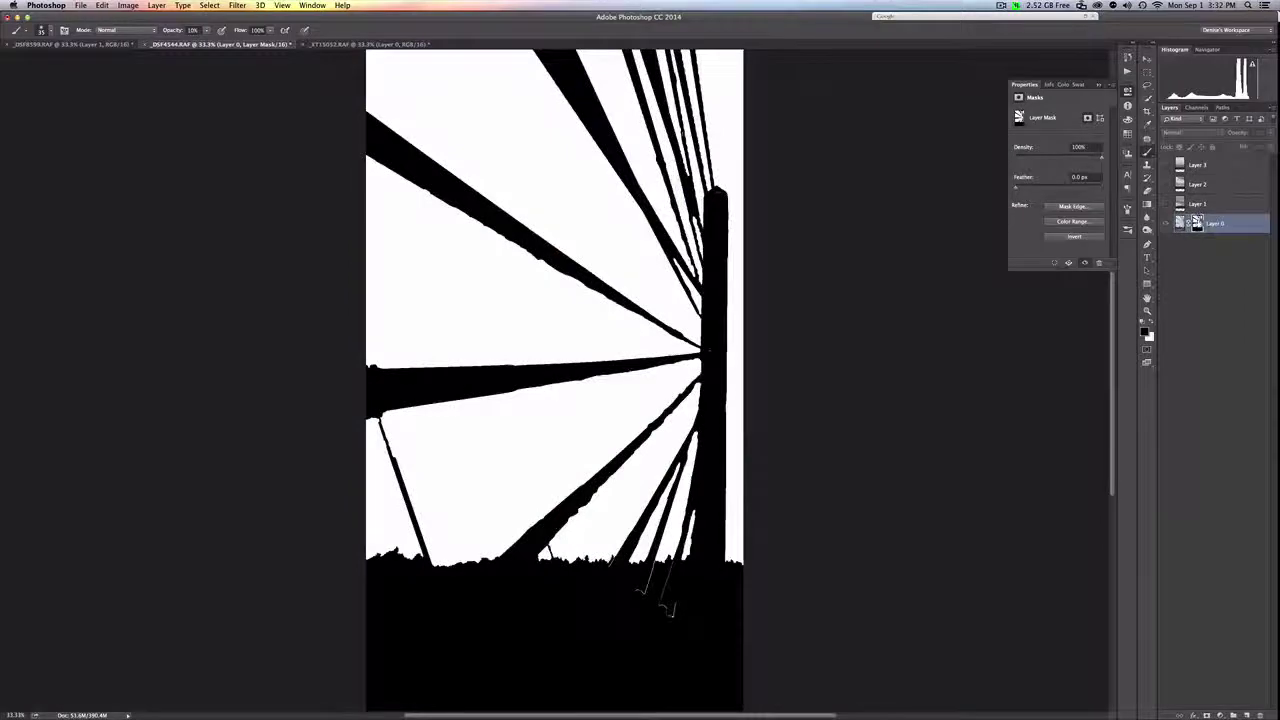
{"action": "left_click", "coordinate": [1196, 223], "text": "alt"}
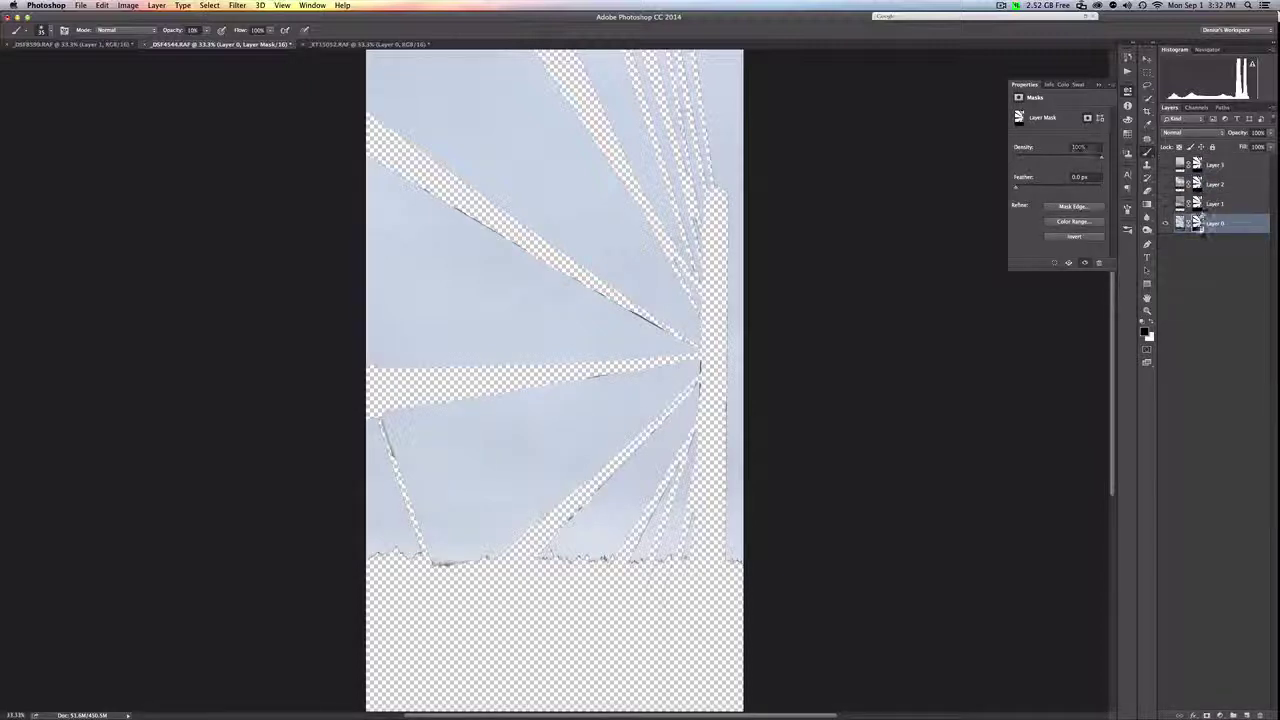
{"action": "right_click", "coordinate": [1197, 222]}
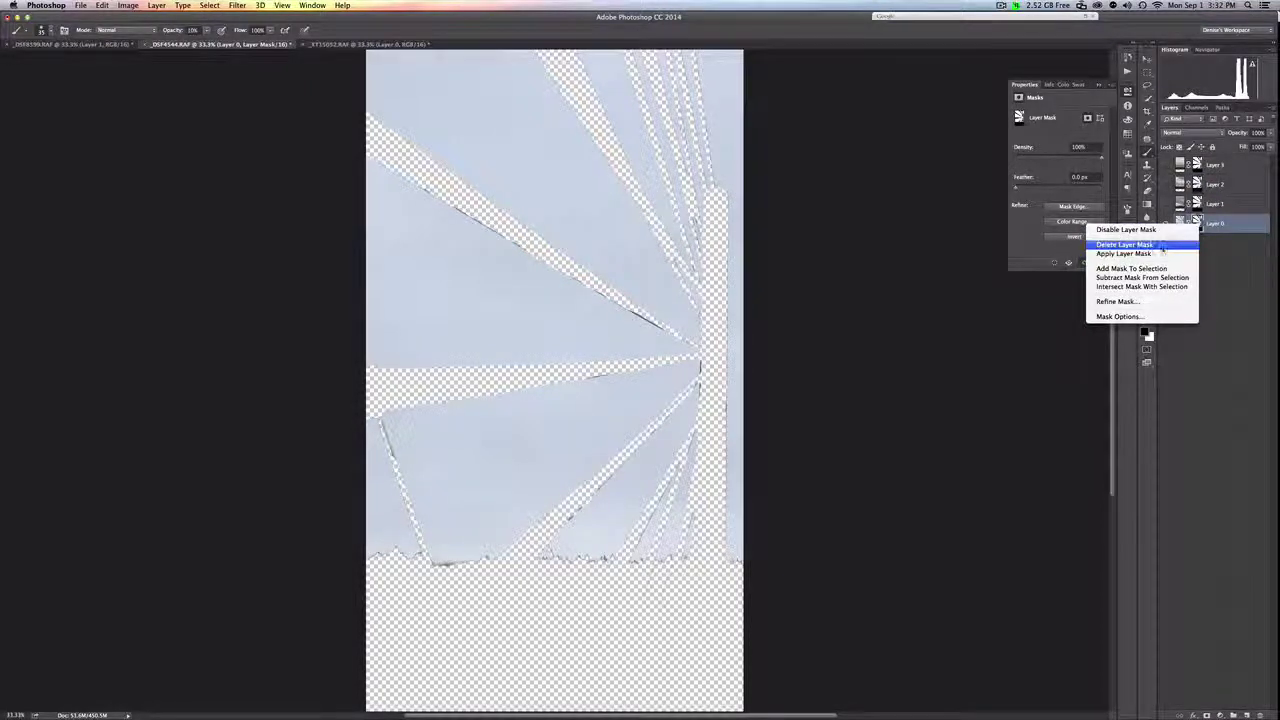
{"action": "left_click", "coordinate": [1162, 253]}
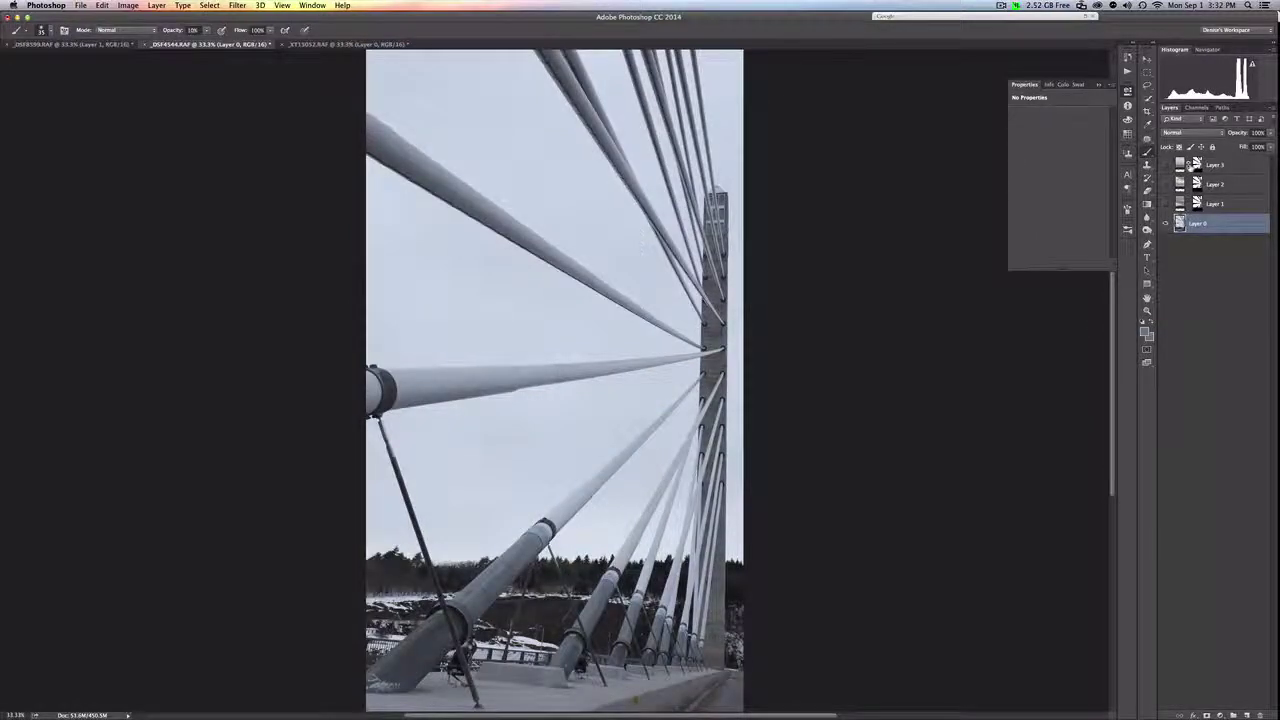
Step: Unlink the masks of Layers 1 to 3 and show these layers one after another to preview their skies
{"action": "left_click", "coordinate": [1166, 204]}
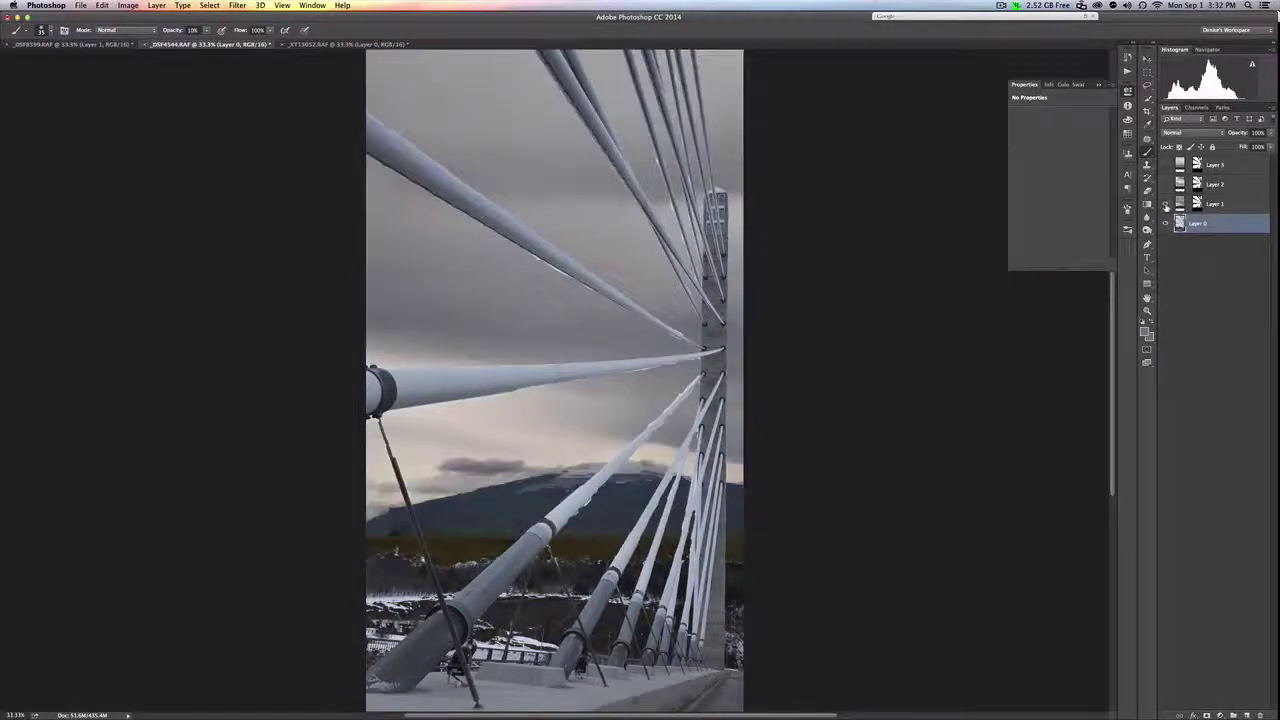
{"action": "left_click", "coordinate": [1165, 186]}
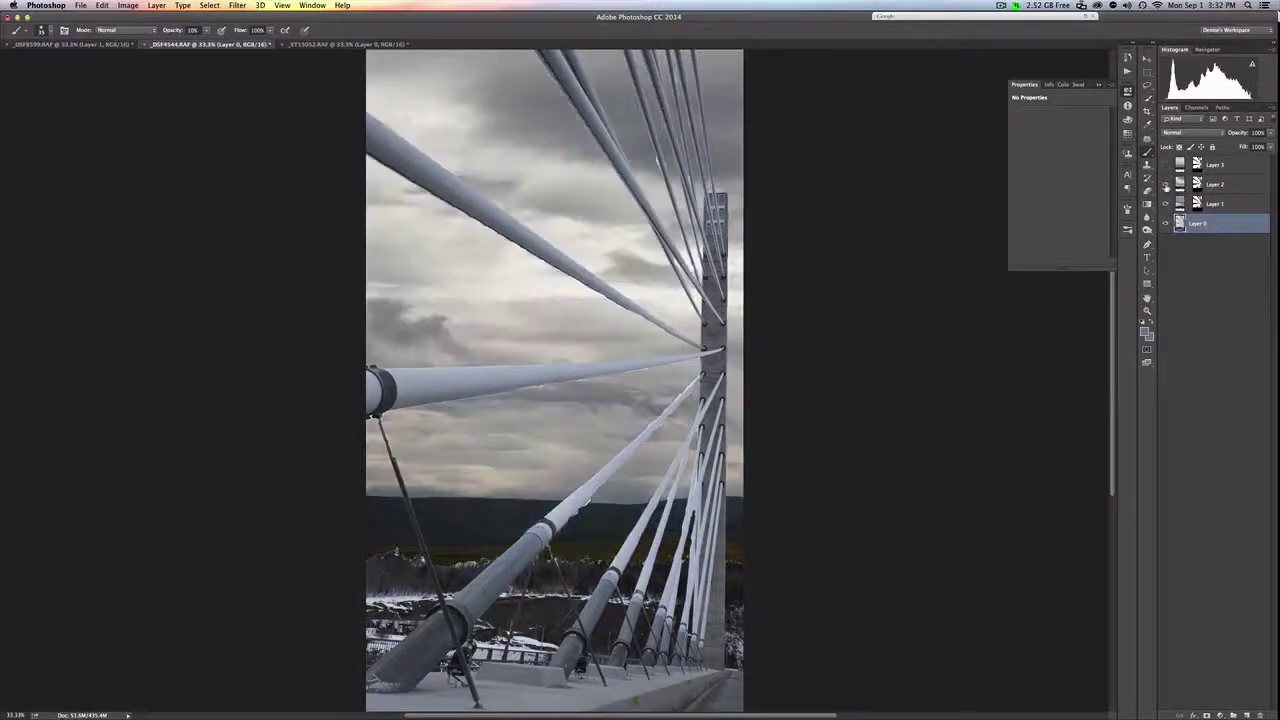
{"action": "left_click", "coordinate": [1165, 166]}
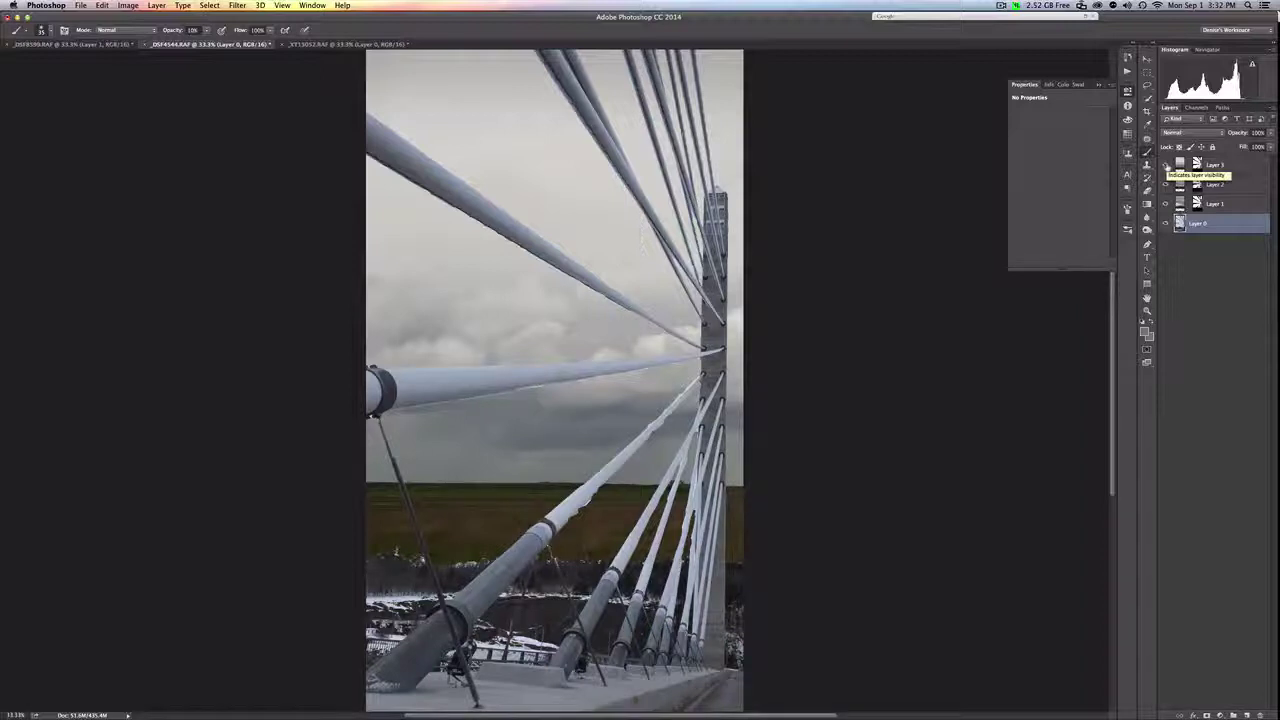
Step: Feather Layer 1's mask by 1.7 px and make white the foreground colour for touching up the mask
{"action": "left_click", "coordinate": [1197, 203]}
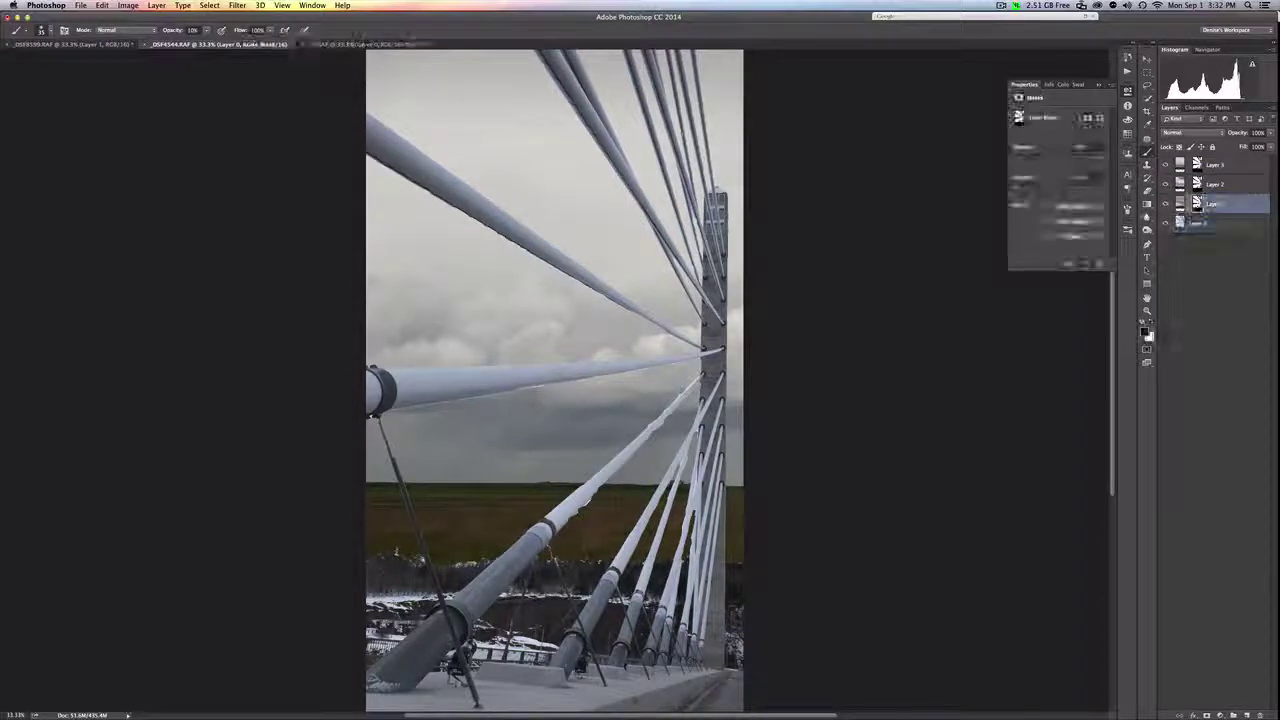
{"action": "left_click_drag", "start_coordinate": [1016, 187], "coordinate": [1036, 187]}
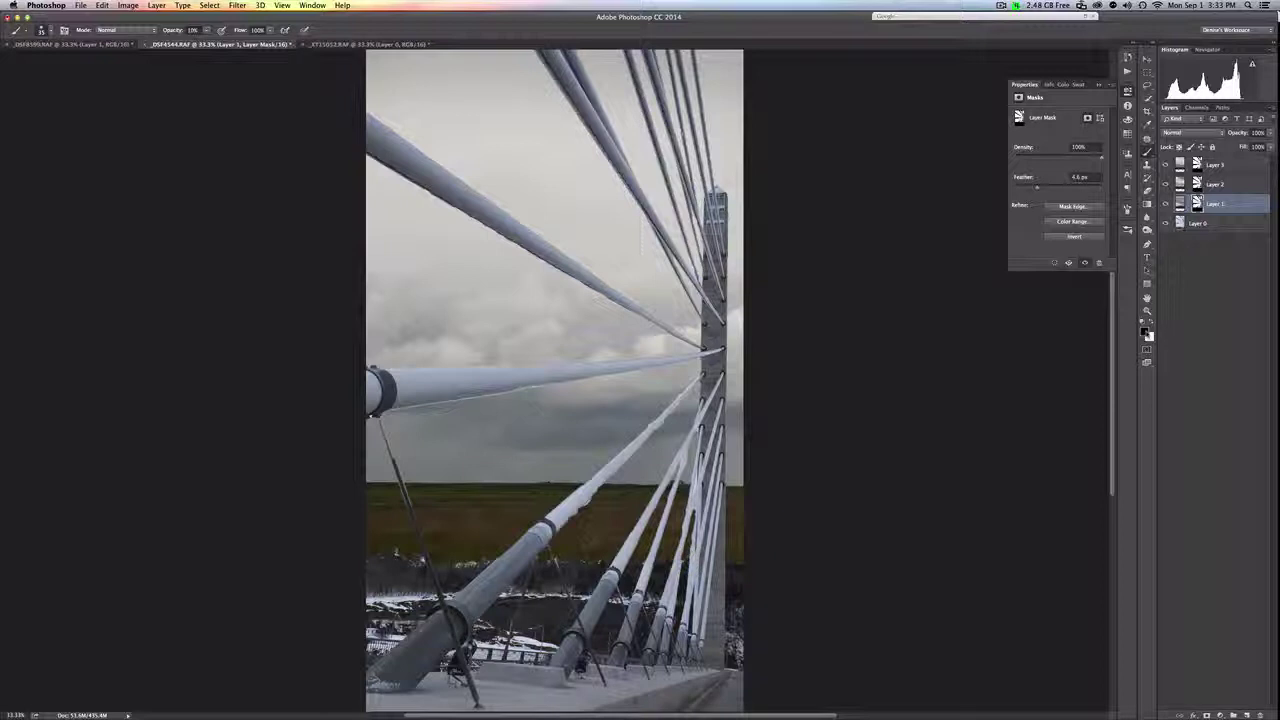
{"action": "left_click", "coordinate": [1151, 327]}
{"action": "left_click_drag", "start_coordinate": [994, 177], "coordinate": [994, 178]}
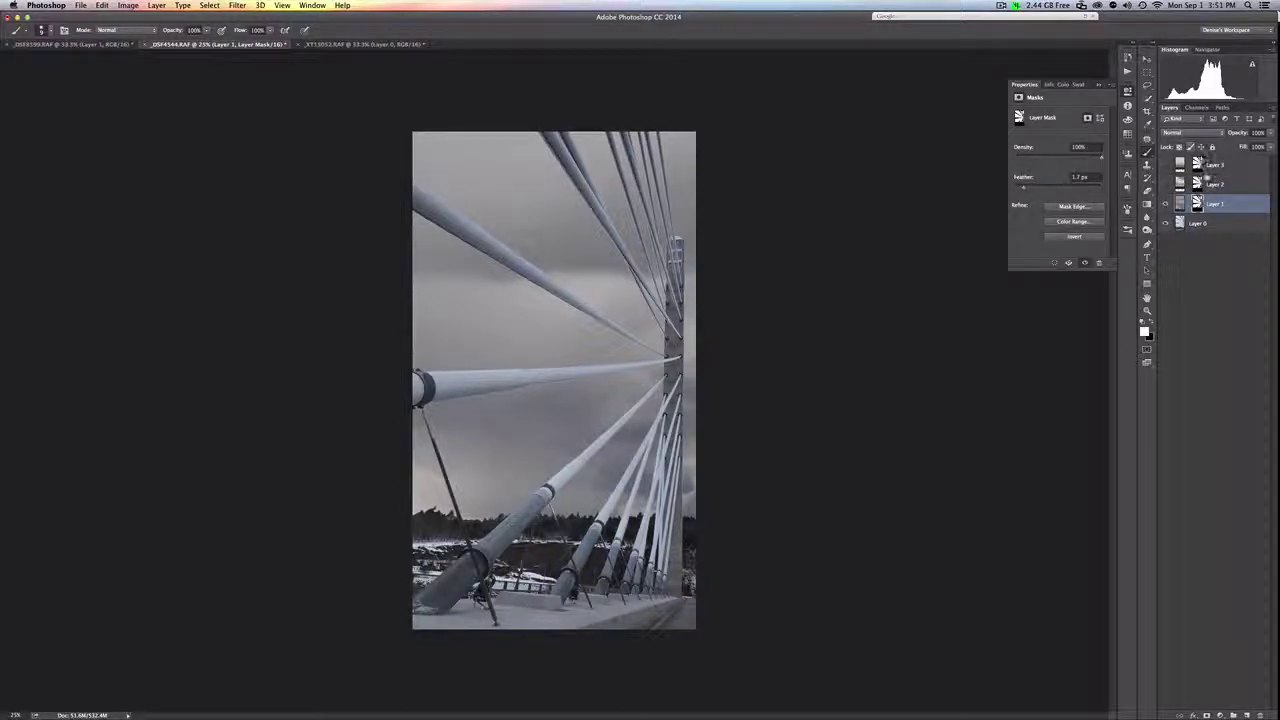
Step: Show Layer 2 and scale its clouds to about 122% width and 133% height so they fill the bridge photo's sky
{"action": "left_click", "coordinate": [1165, 184]}
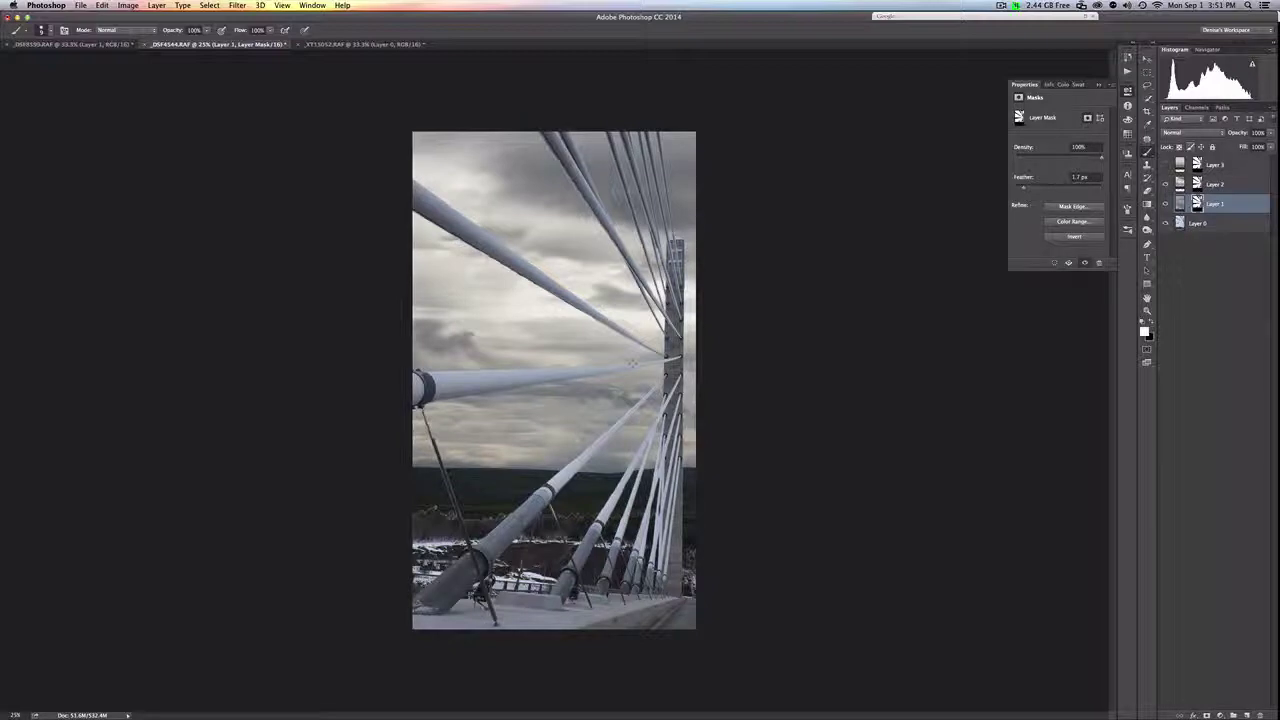
{"action": "left_click", "coordinate": [1182, 186]}
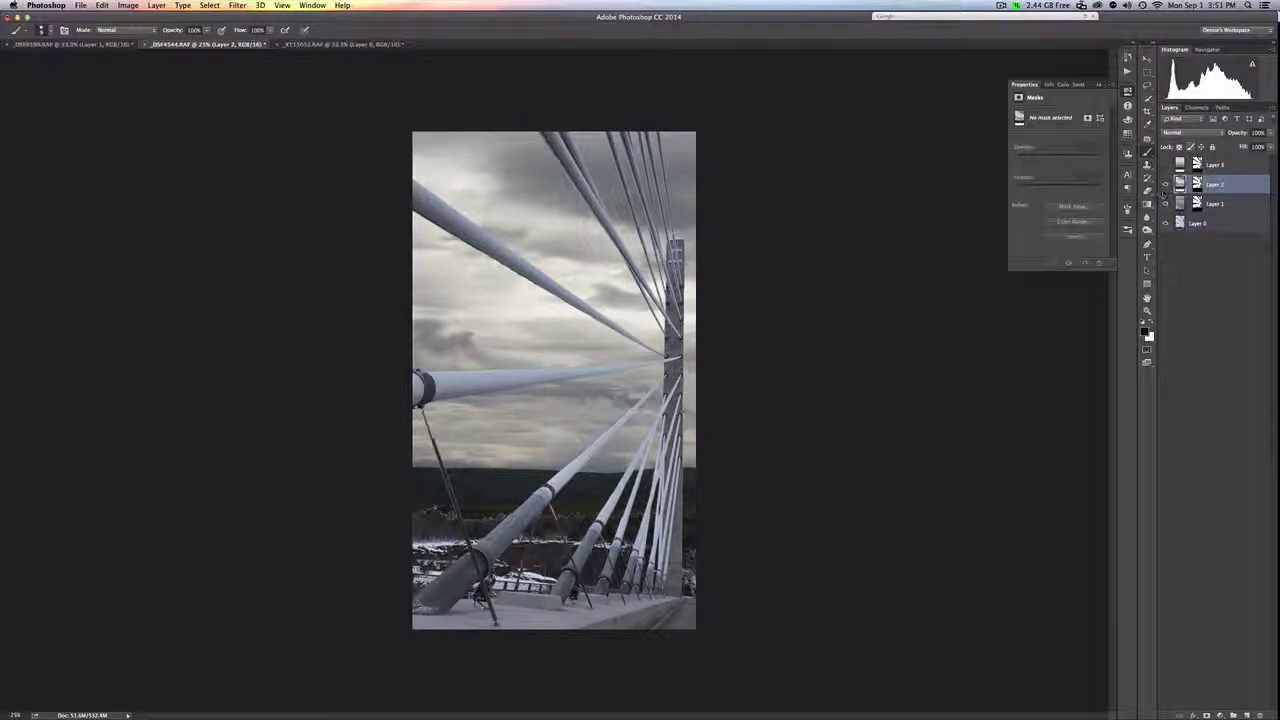
{"action": "key", "text": "ctrl+t"}
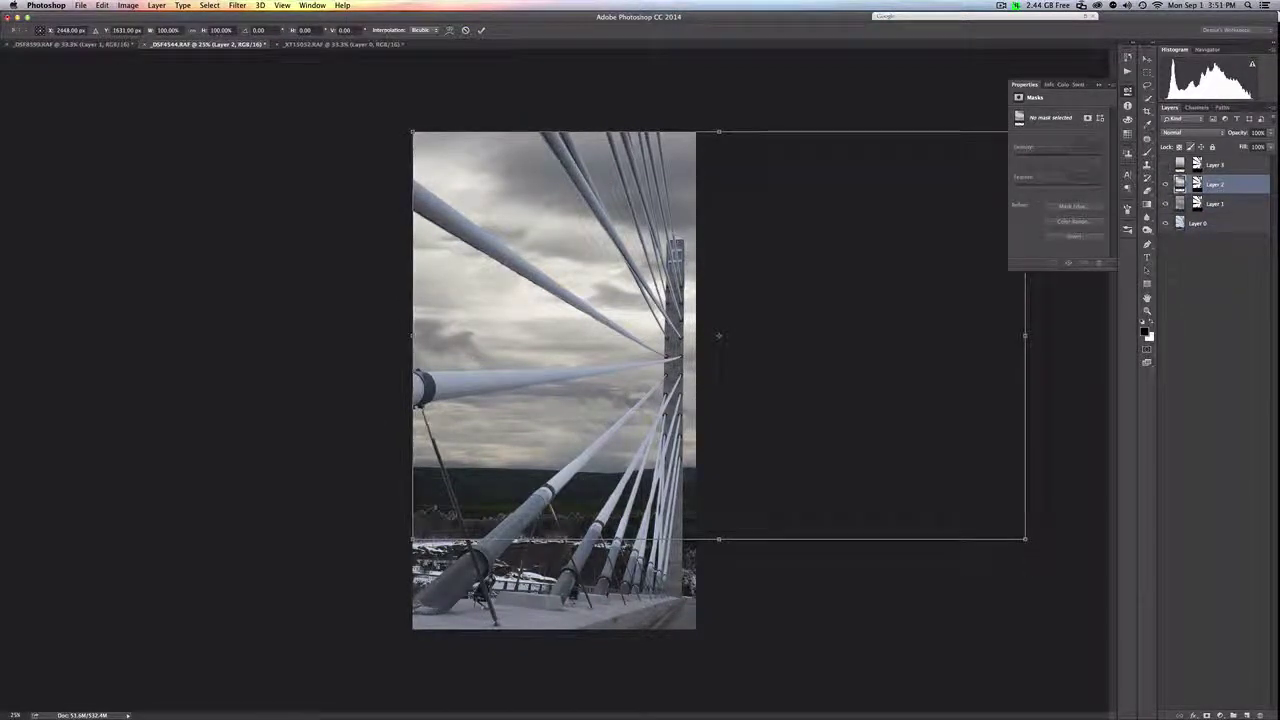
{"action": "left_click_drag", "start_coordinate": [412, 539], "coordinate": [329, 711]}
{"action": "left_click_drag", "start_coordinate": [652, 131], "coordinate": [651, 88]}
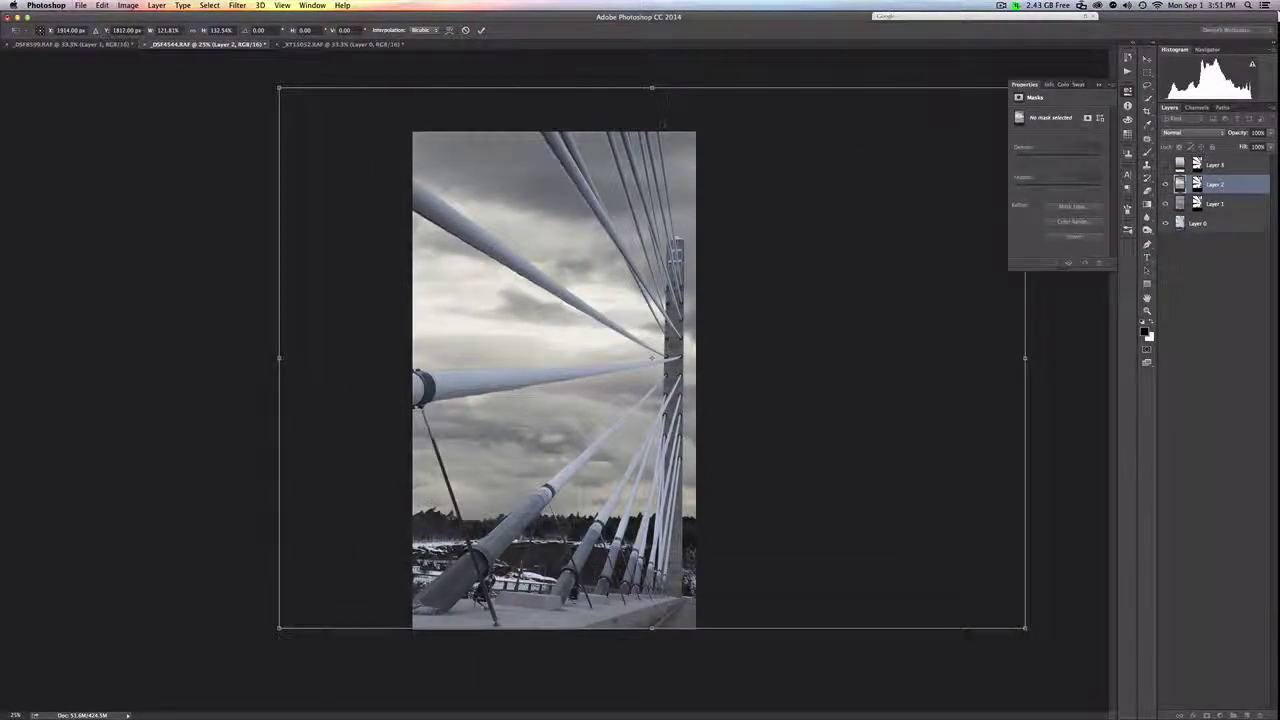
{"action": "key", "text": "Return"}
{"action": "key", "text": "b"}
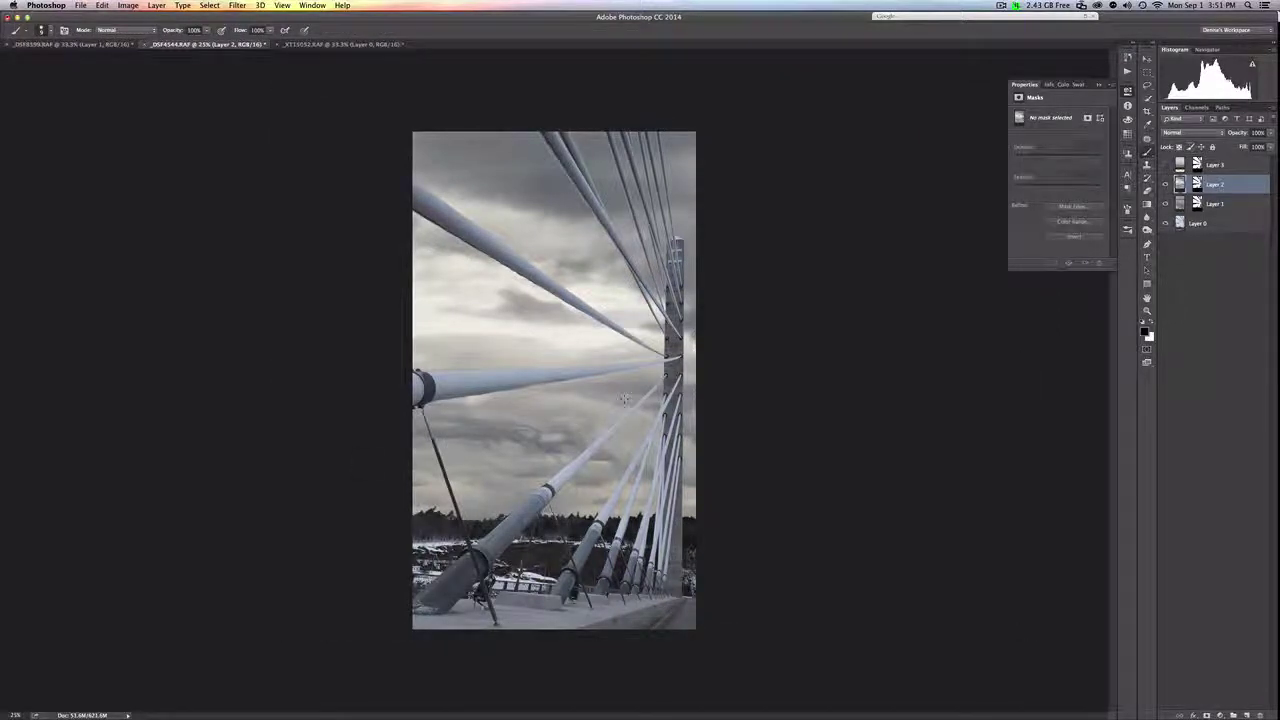
Step: Show Layer 3 and scale its clouds to about 128% width and 153% height, keeping its field below the bridge photo's sky
{"action": "left_click", "coordinate": [1165, 165]}
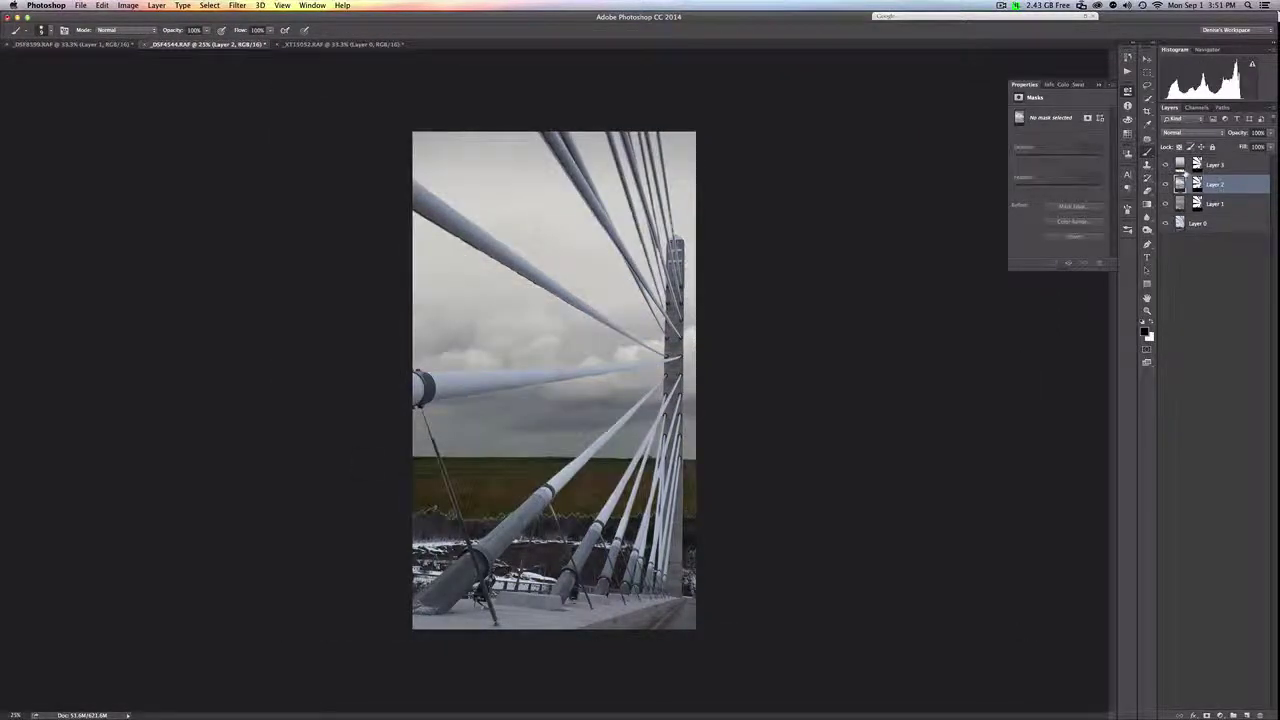
{"action": "left_click", "coordinate": [1183, 165]}
{"action": "key", "text": "super+t"}
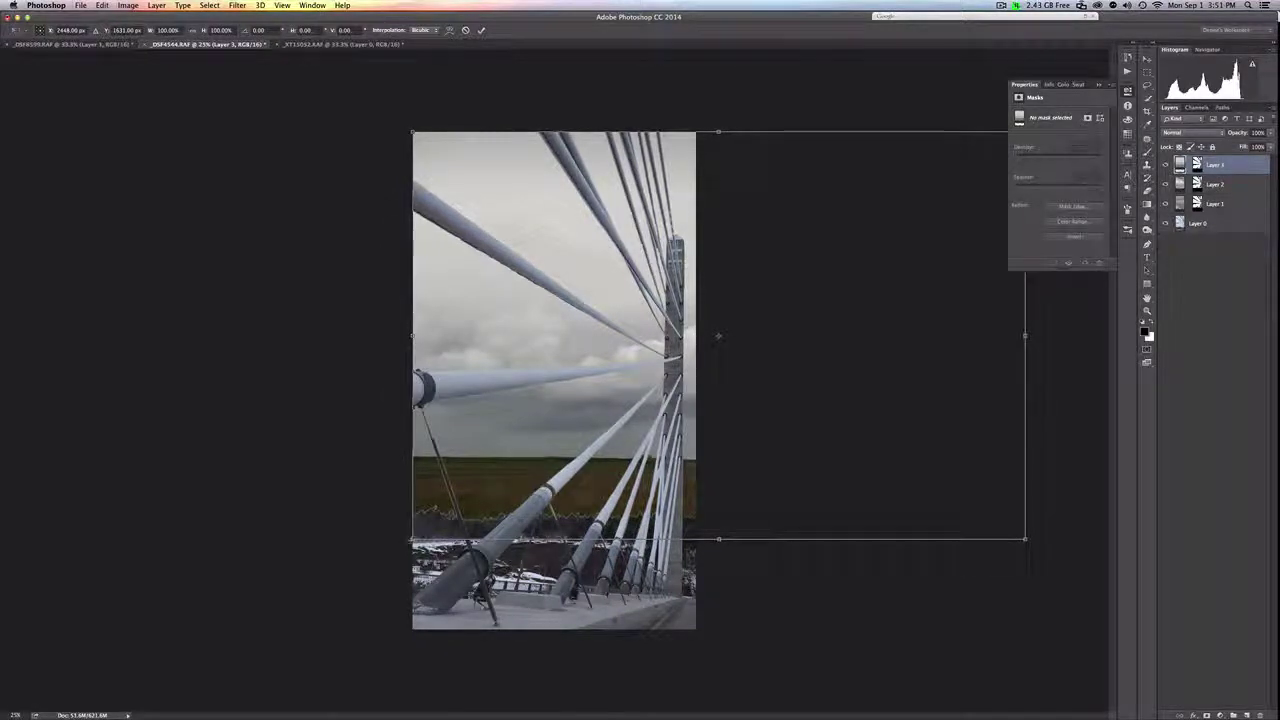
{"action": "left_click_drag", "start_coordinate": [412, 540], "coordinate": [243, 651]}
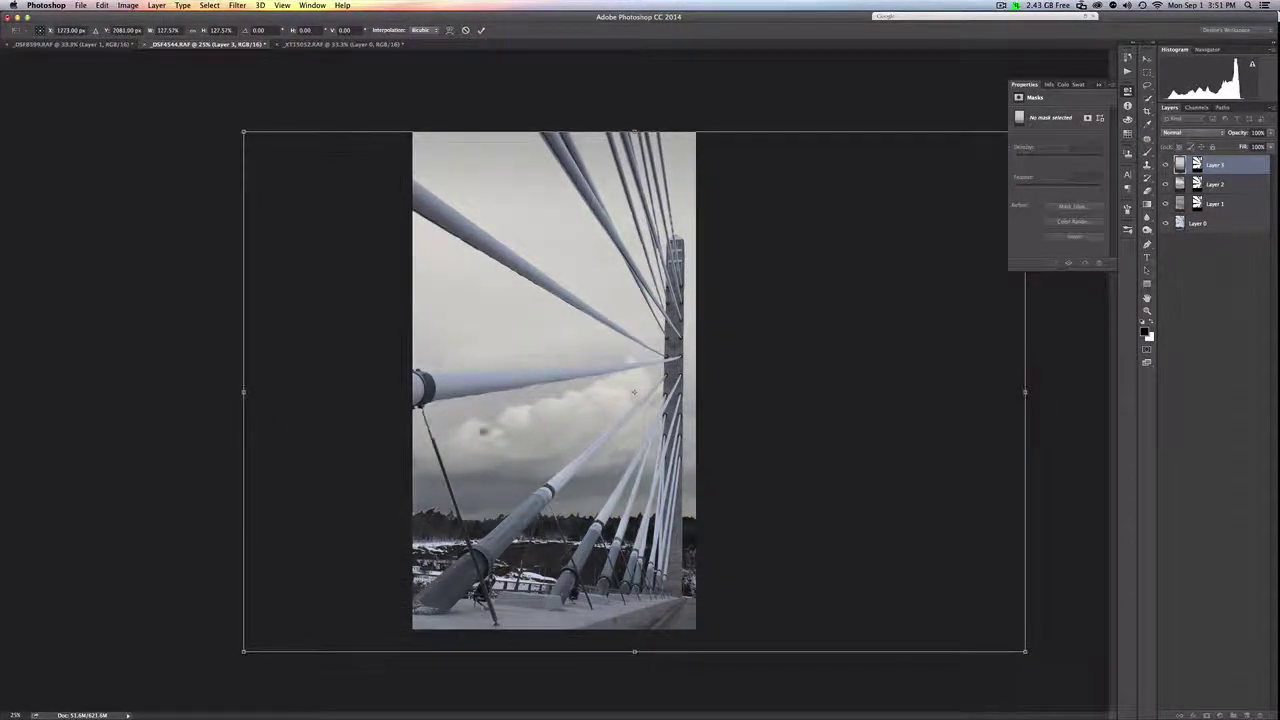
{"action": "left_click_drag", "start_coordinate": [634, 131], "coordinate": [632, 28]}
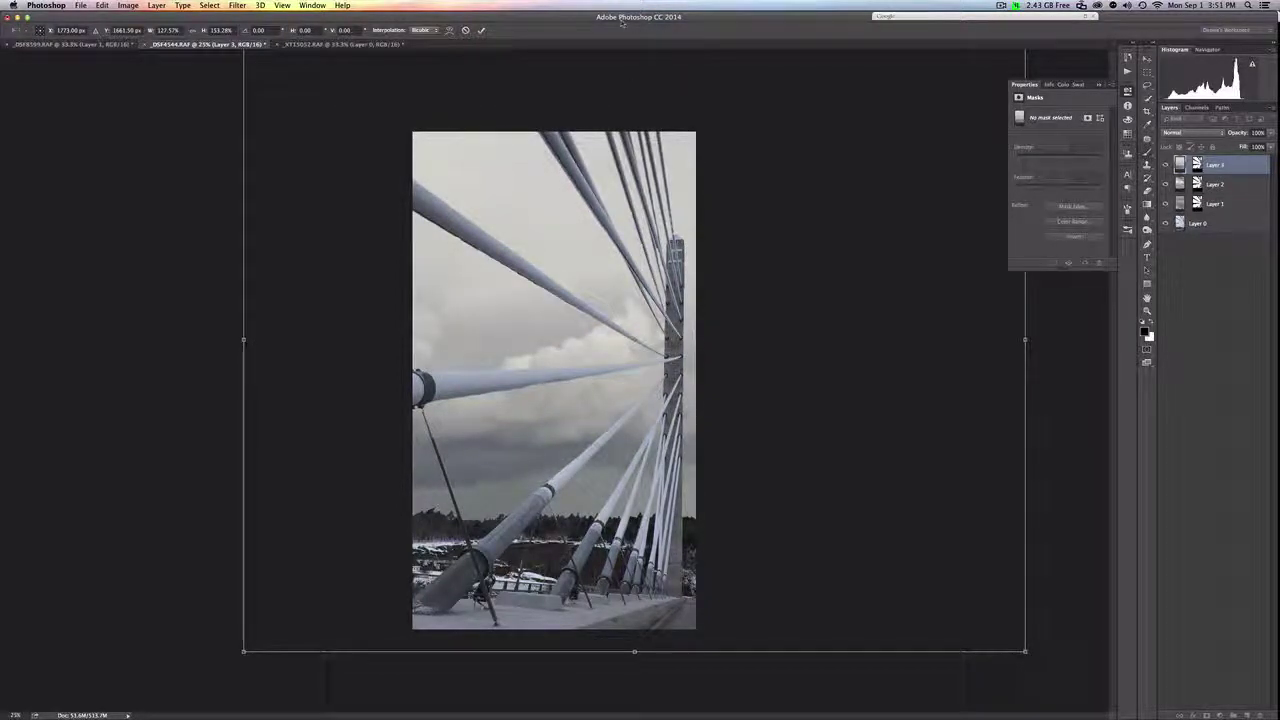
{"action": "left_click", "coordinate": [1147, 154]}
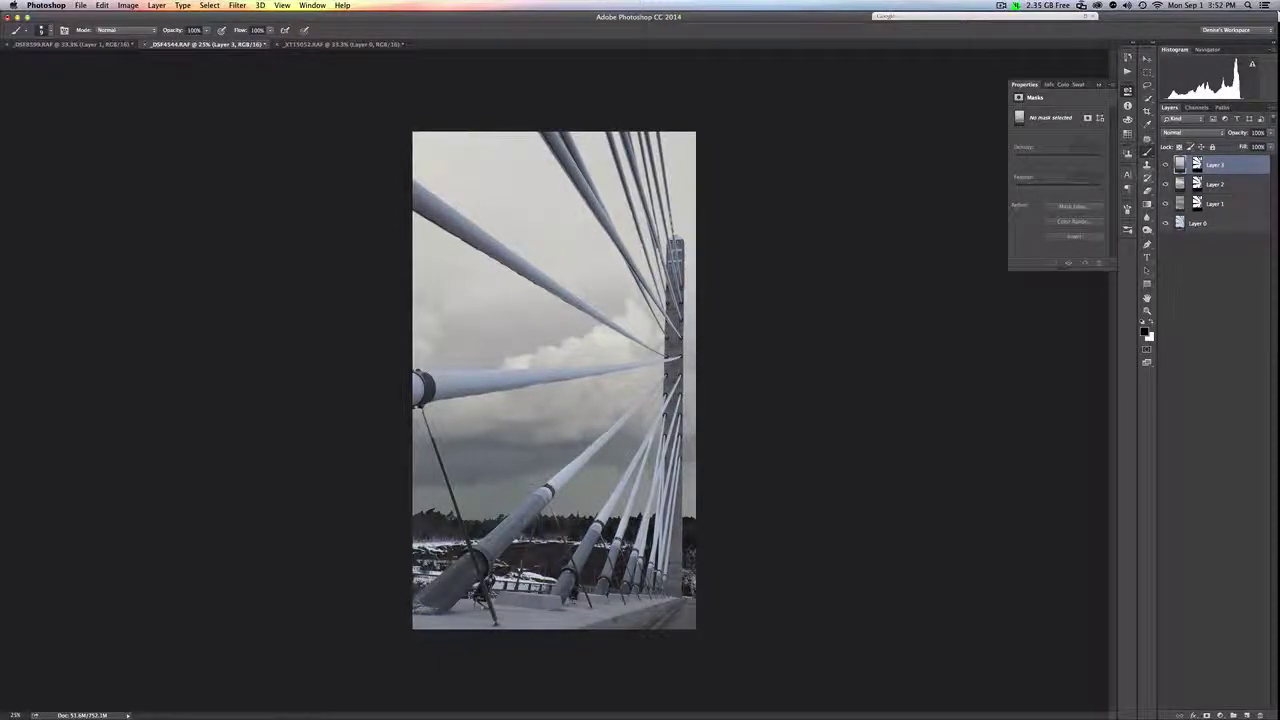
Step: Compare the skies of Layers 1, 2 and 3 by toggling their visibility, and delete Layer 1
{"action": "left_click", "coordinate": [1165, 165]}
{"action": "left_click", "coordinate": [1165, 184]}
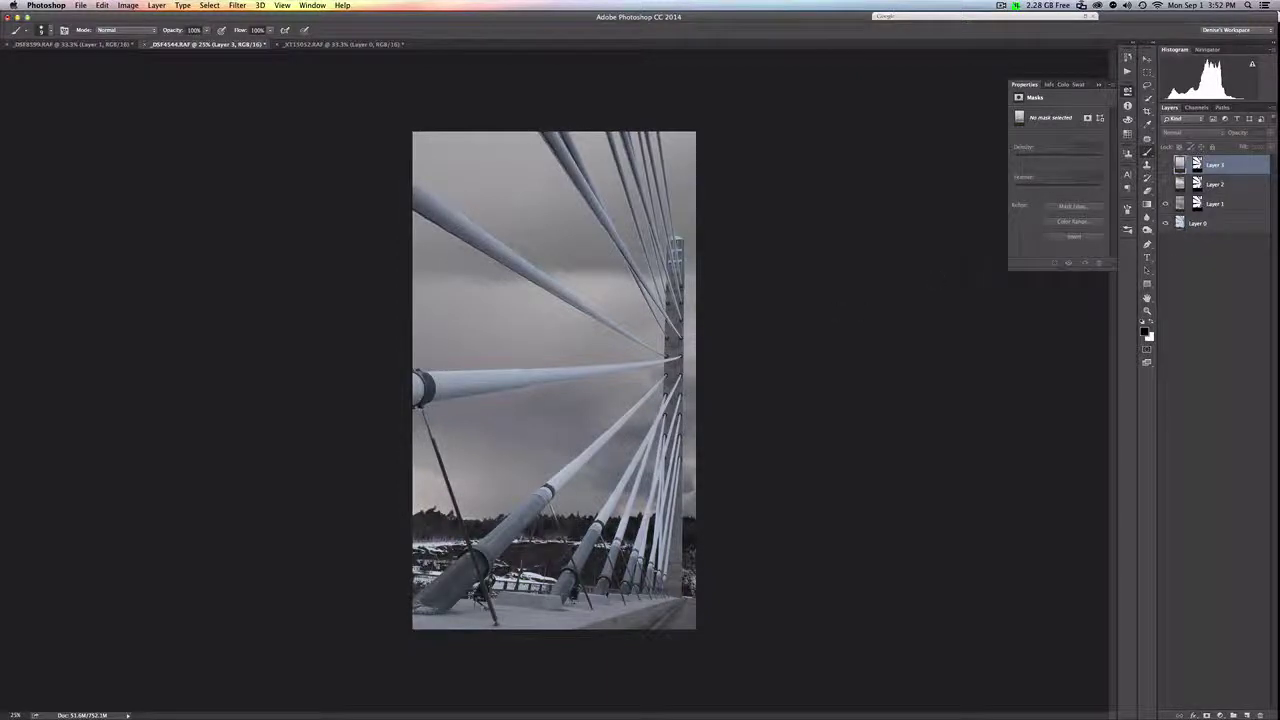
{"action": "left_click", "coordinate": [1166, 185]}
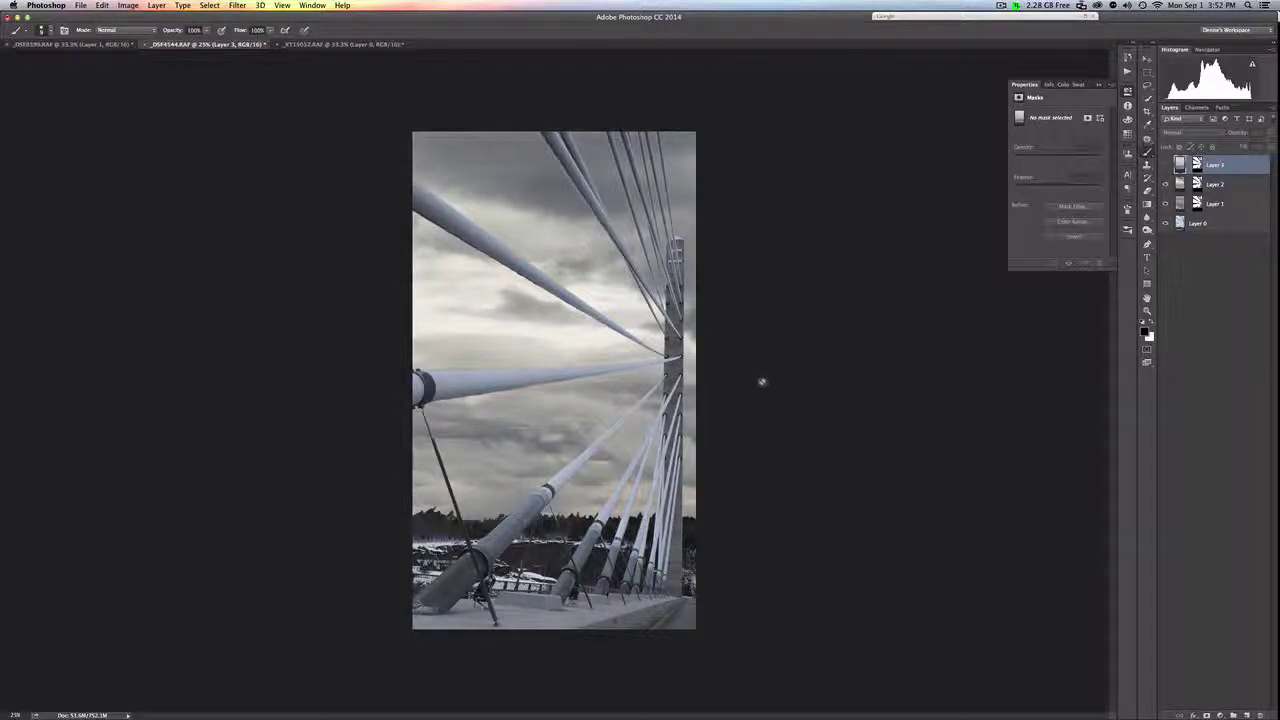
{"action": "left_click", "coordinate": [1166, 165]}
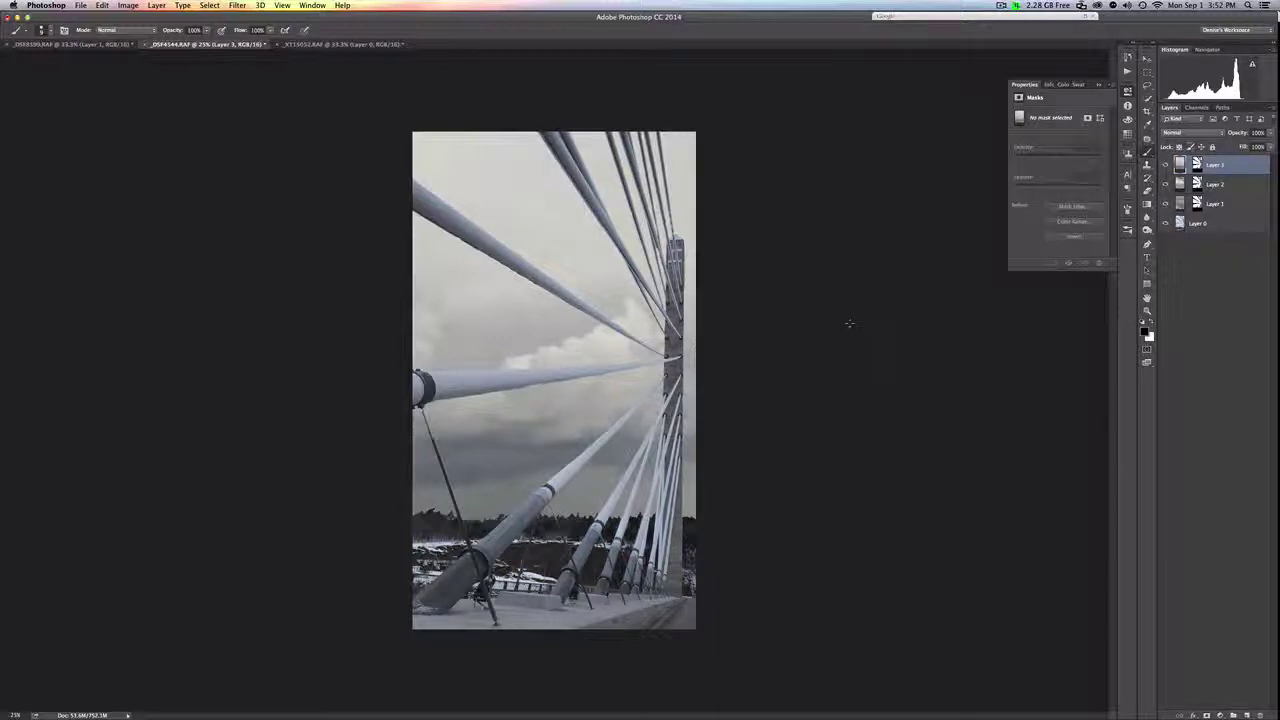
{"action": "left_click", "coordinate": [1238, 203]}
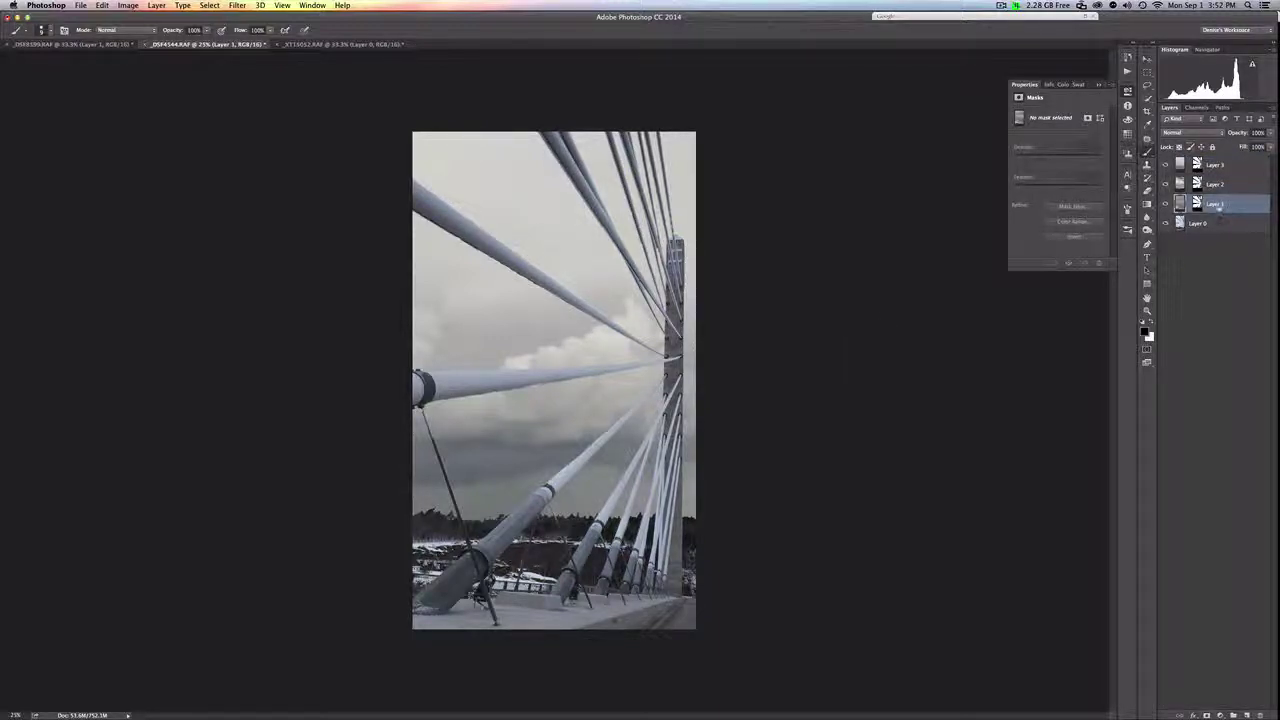
{"action": "right_click", "coordinate": [1218, 203]}
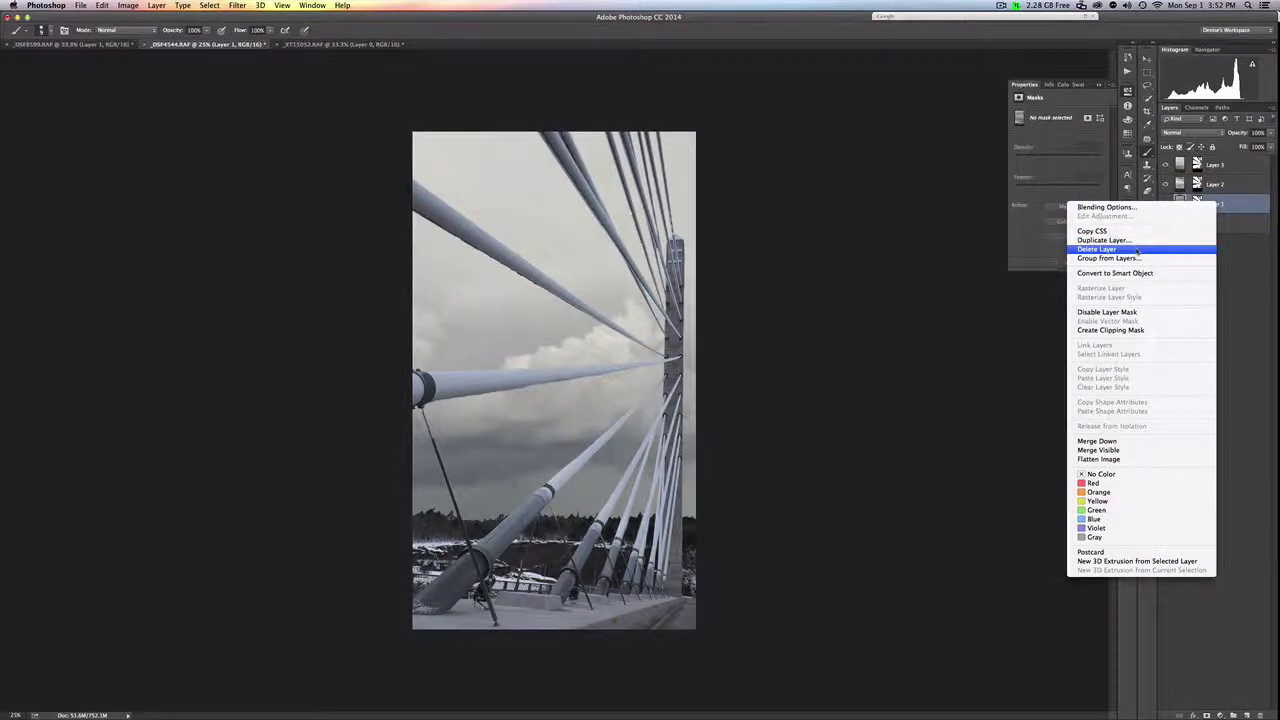
{"action": "left_click", "coordinate": [1140, 249]}
Step: Compare the skies of Layers 2 and 3 by toggling Layer 3's visibility, and delete Layer 3 to keep Layer 2
{"action": "left_click", "coordinate": [1220, 185]}
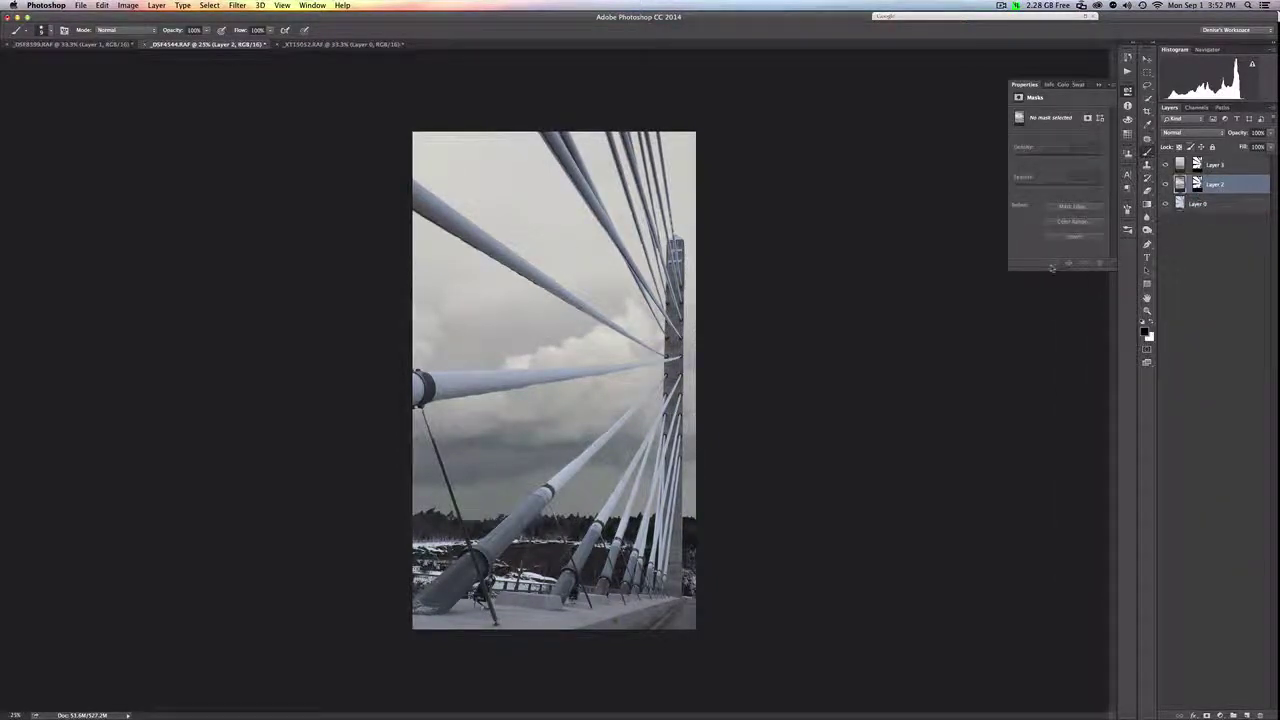
{"action": "left_click", "coordinate": [1165, 164]}
{"action": "left_click", "coordinate": [1165, 164]}
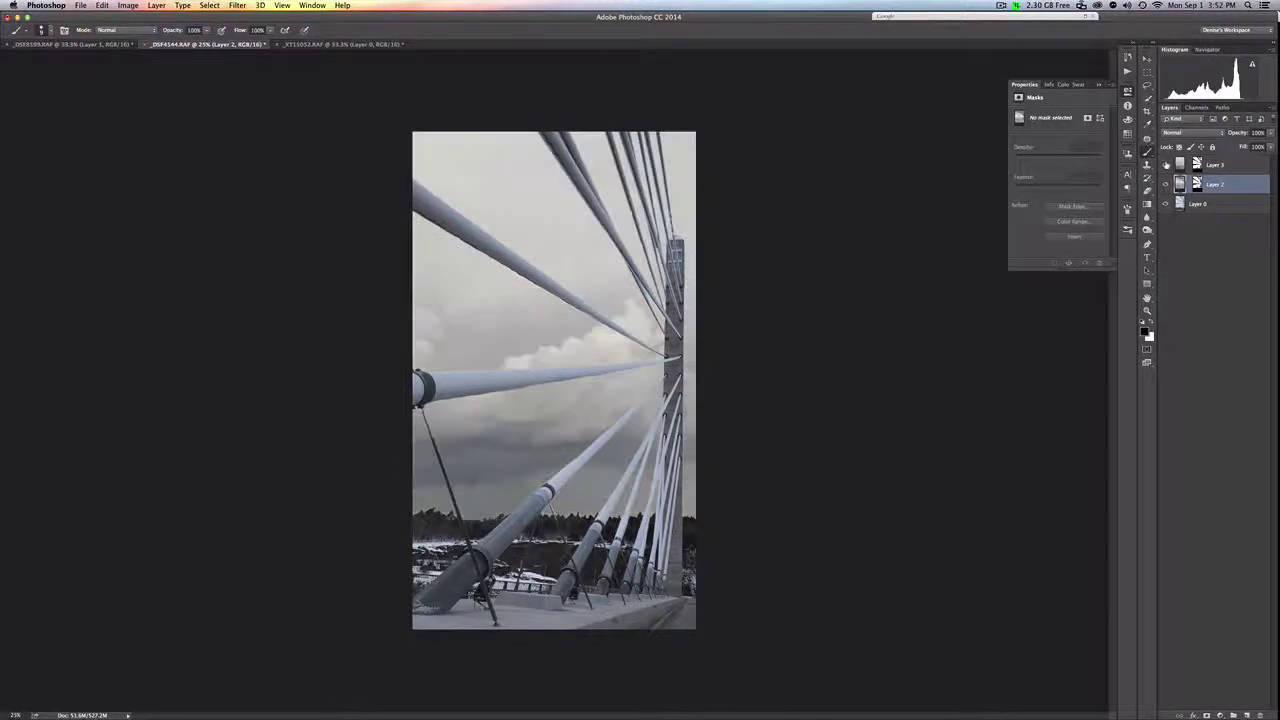
{"action": "left_click", "coordinate": [1165, 164]}
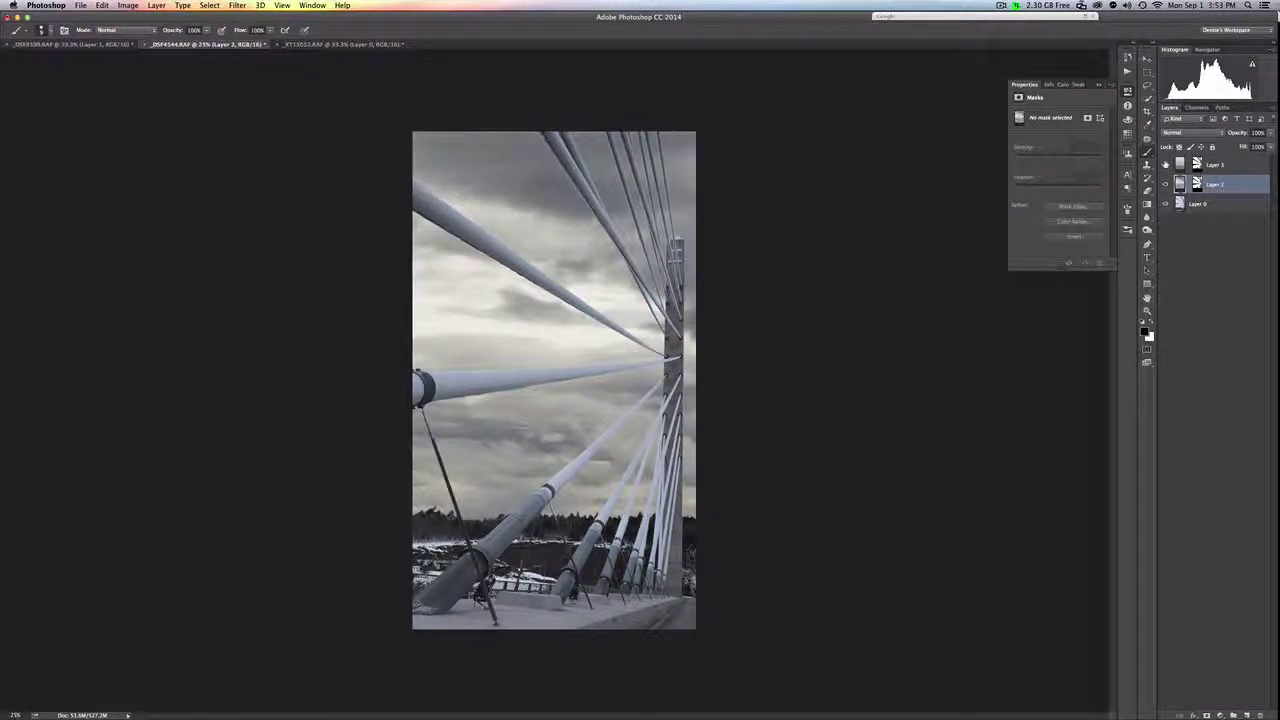
{"action": "left_click", "coordinate": [1165, 164]}
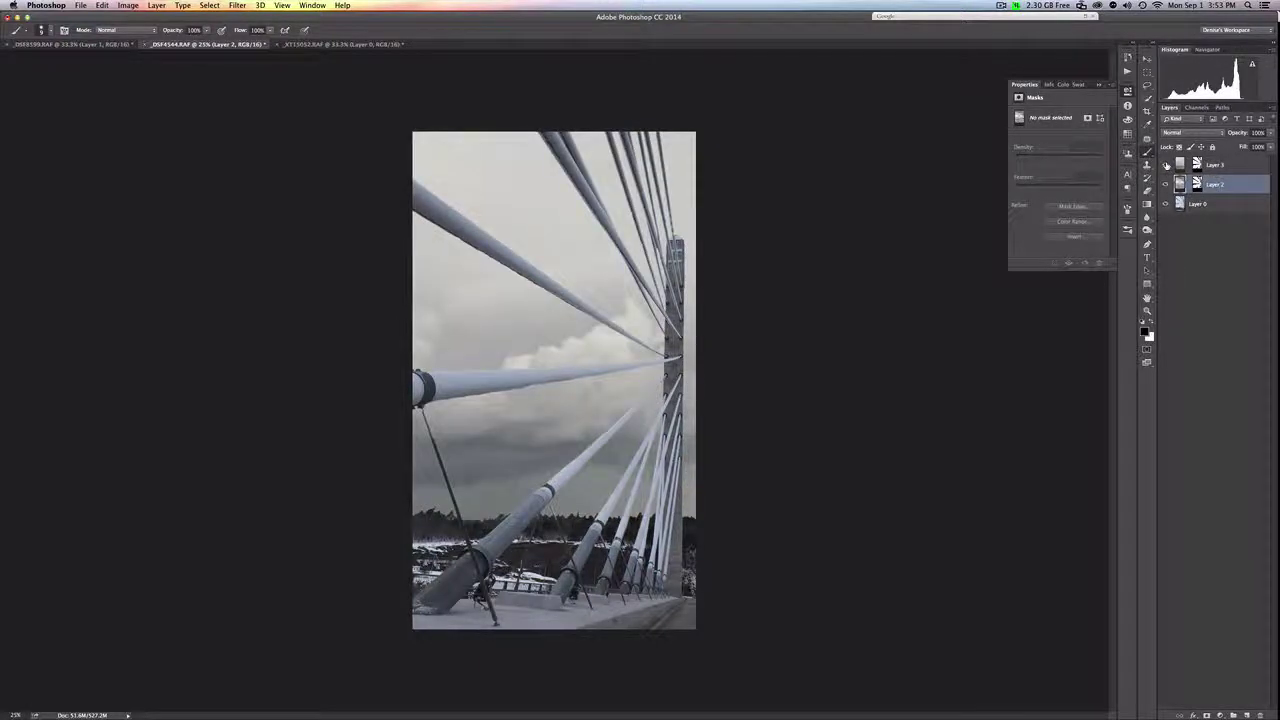
{"action": "left_click", "coordinate": [1166, 164]}
{"action": "right_click", "coordinate": [1234, 163]}
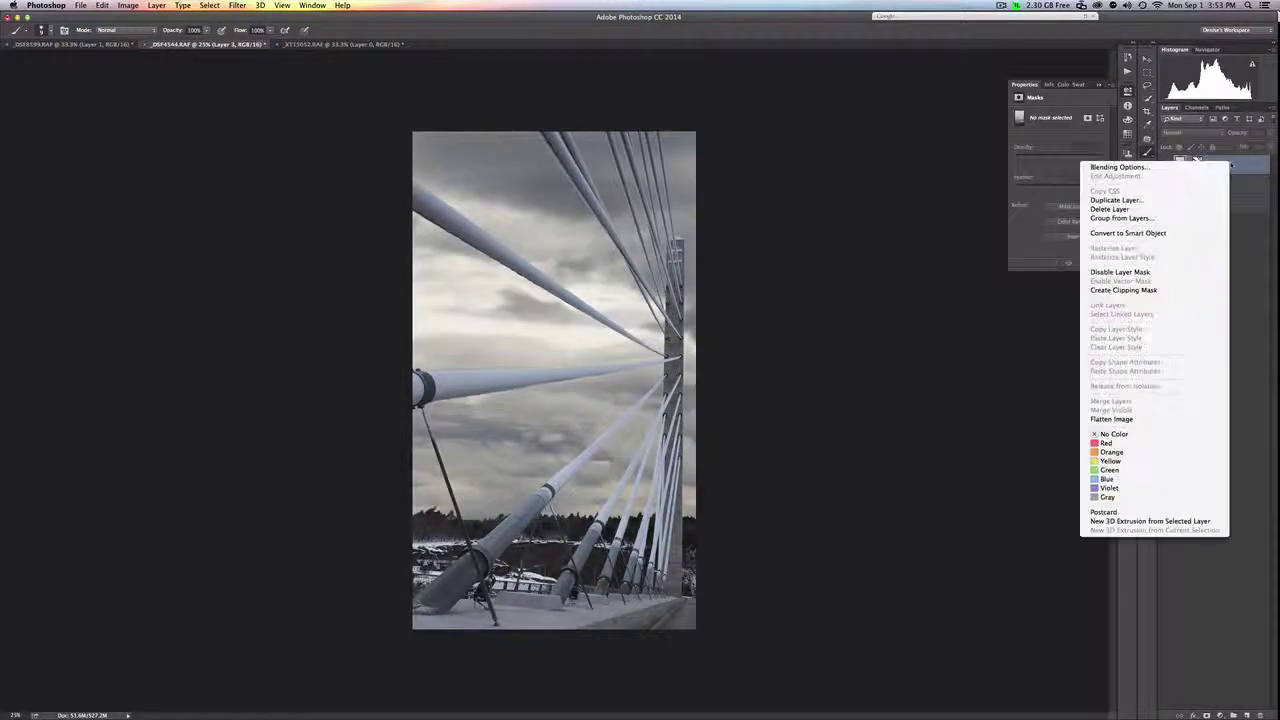
{"action": "left_click", "coordinate": [1150, 206]}
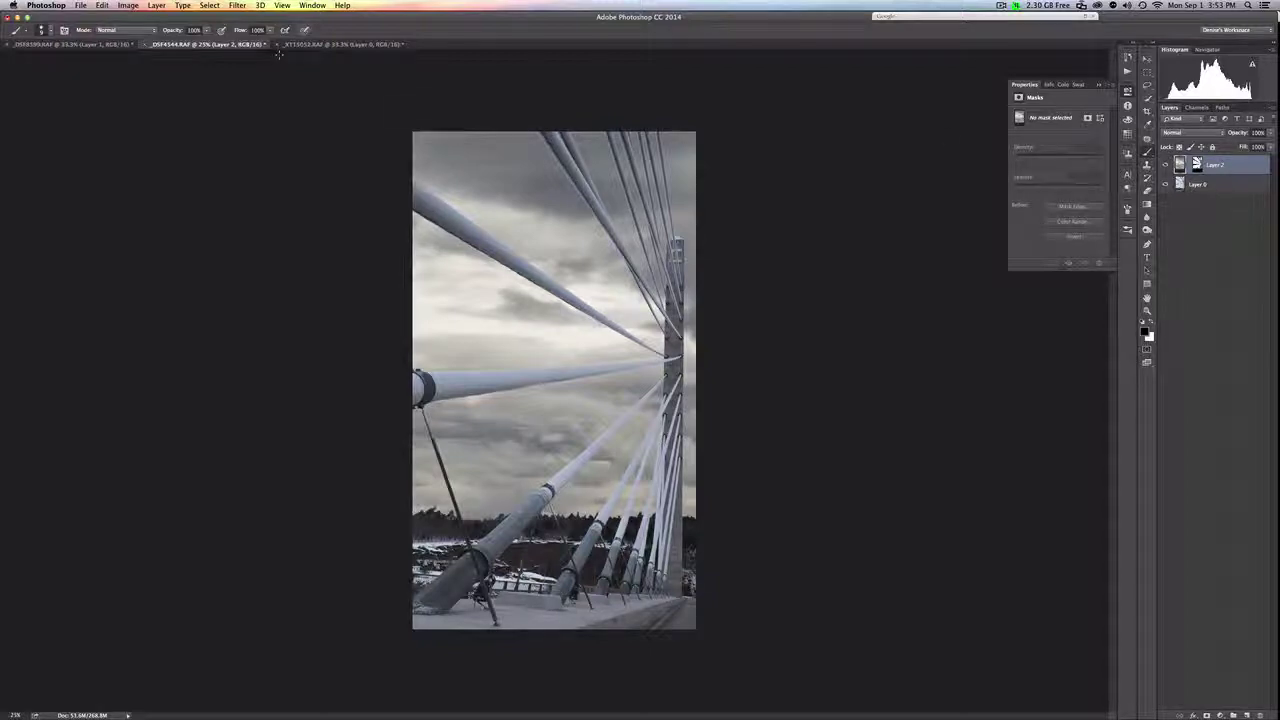
Step: Switch to the green valley image, merge a copy of its visible layers into a new layer above Layer 4, and duplicate that layer
{"action": "left_click", "coordinate": [329, 47]}
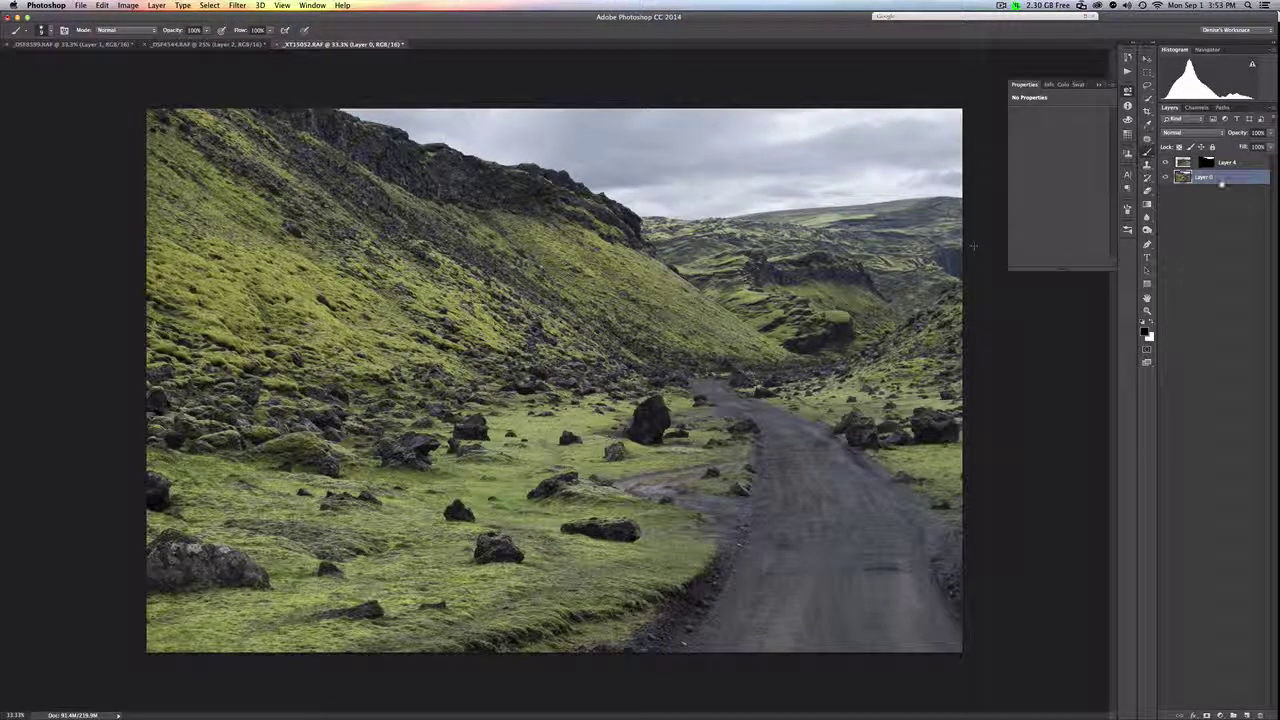
{"action": "left_click", "coordinate": [1224, 166]}
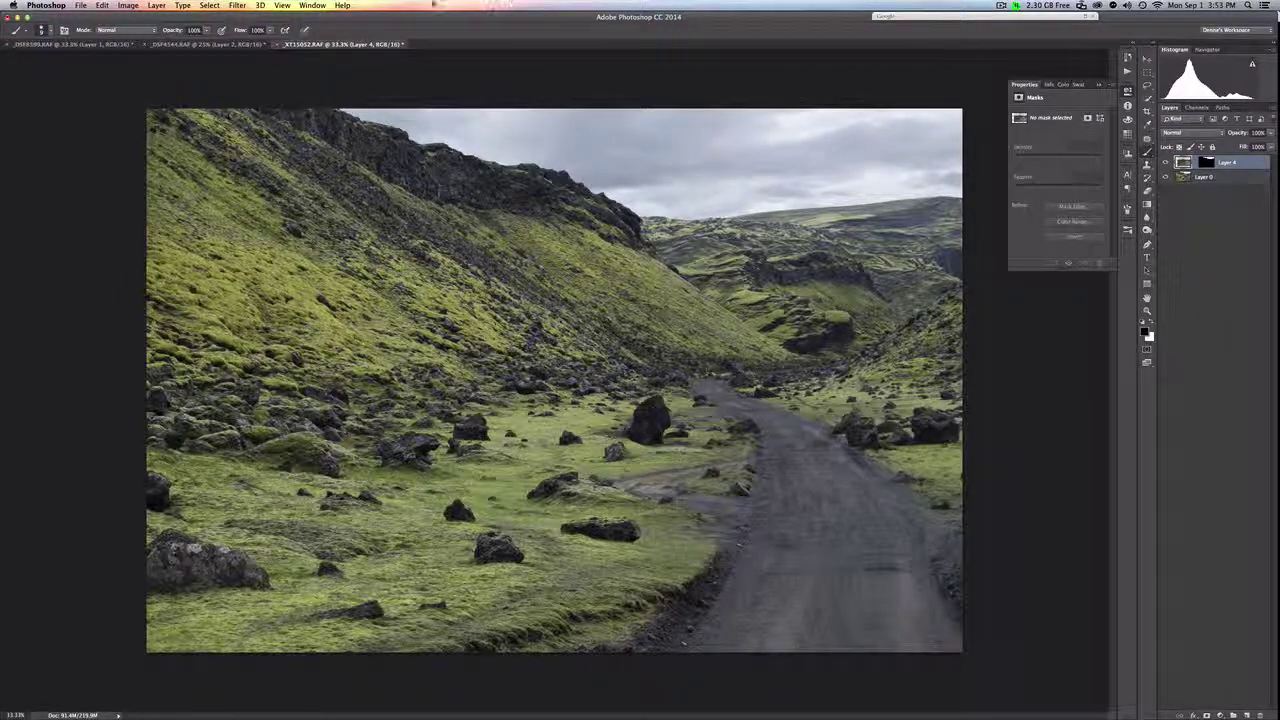
{"action": "left_click", "coordinate": [130, 6]}
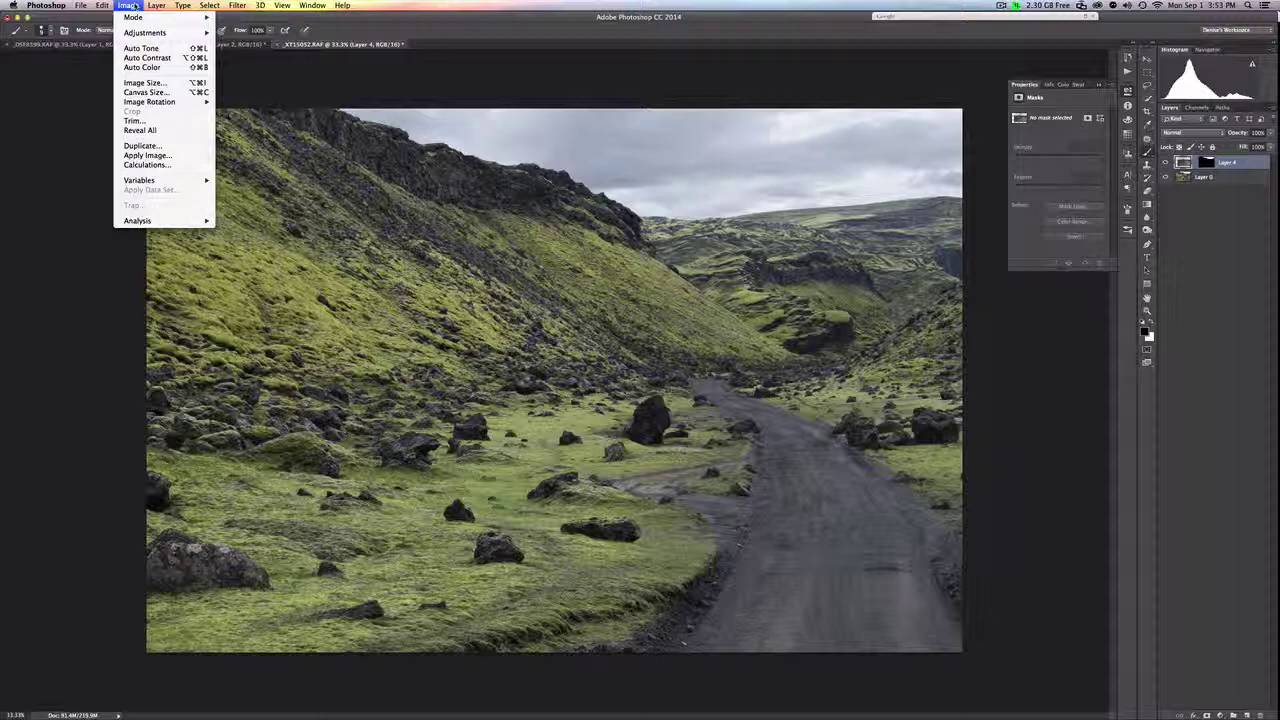
{"action": "mouse_move", "coordinate": [148, 6]}
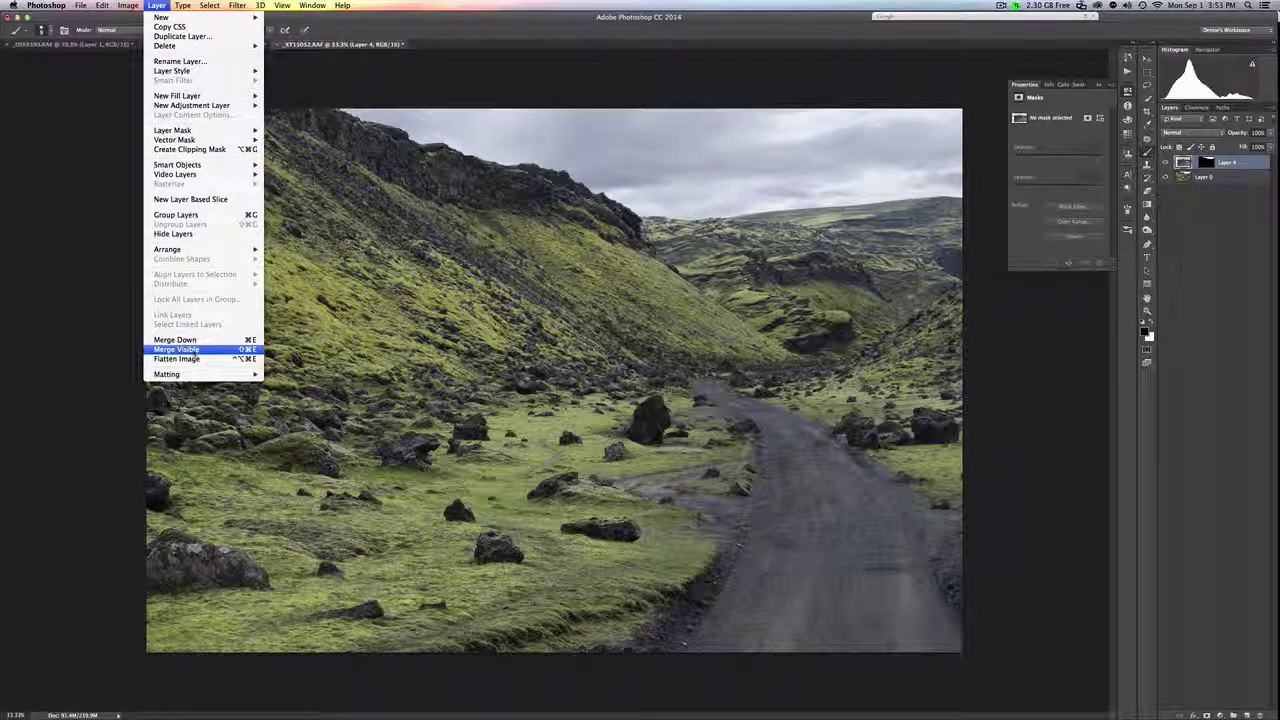
{"action": "left_click", "coordinate": [178, 349], "text": "alt"}
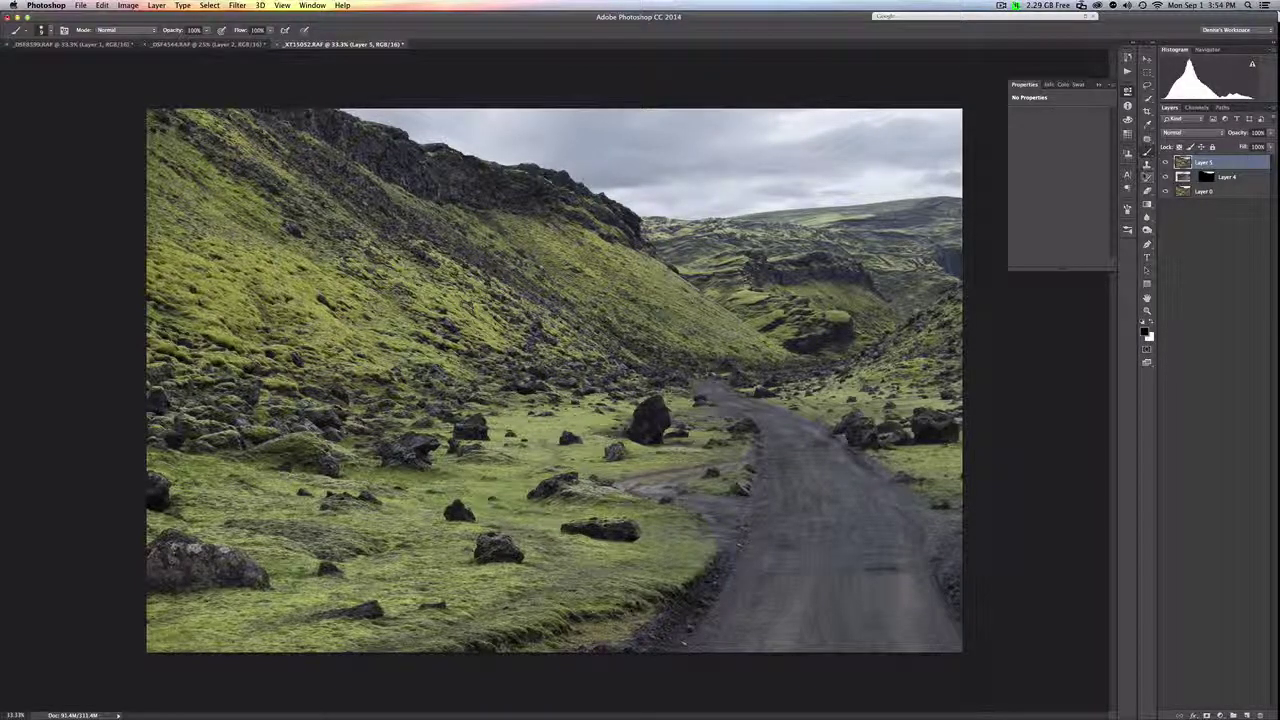
{"action": "left_click", "coordinate": [237, 5]}
{"action": "left_click", "coordinate": [436, 5]}
{"action": "key", "text": "super+j"}
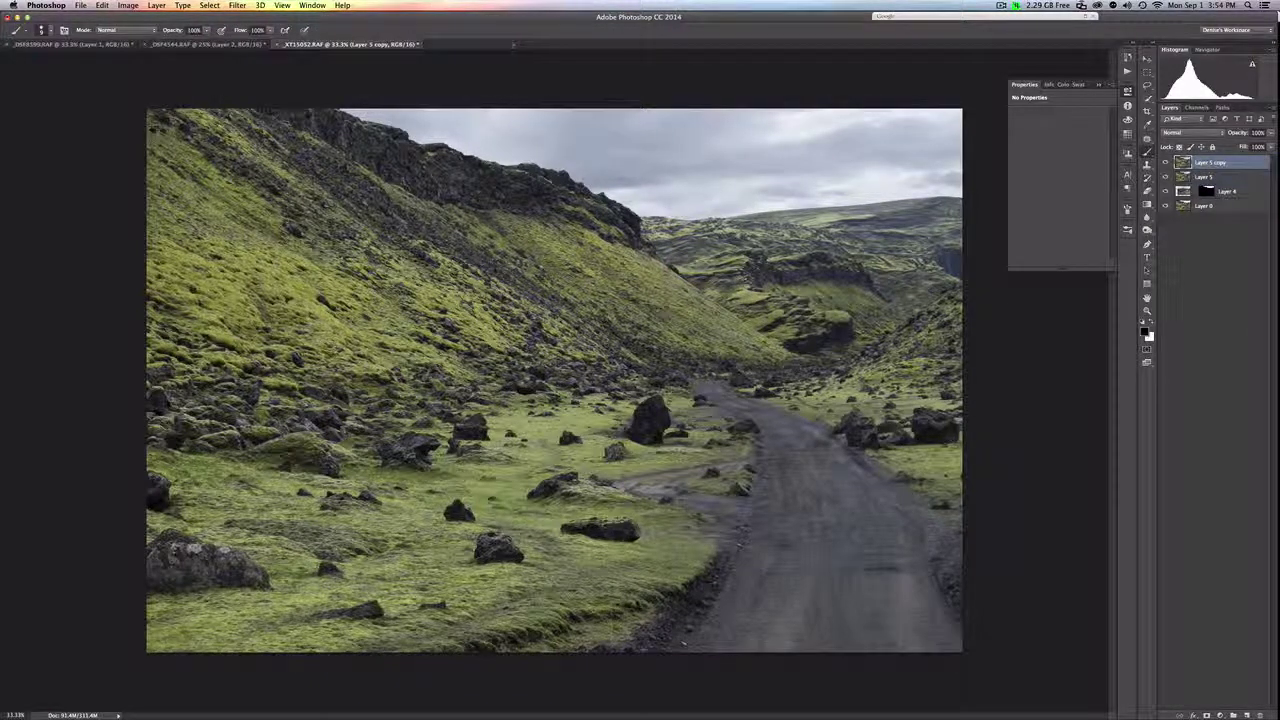
Step: Apply the Camera Raw filter to the duplicate with Exposure -0.25, Contrast +30, Shadows +10, Clarity +39 and Vibrance +10
{"action": "left_click", "coordinate": [237, 5]}
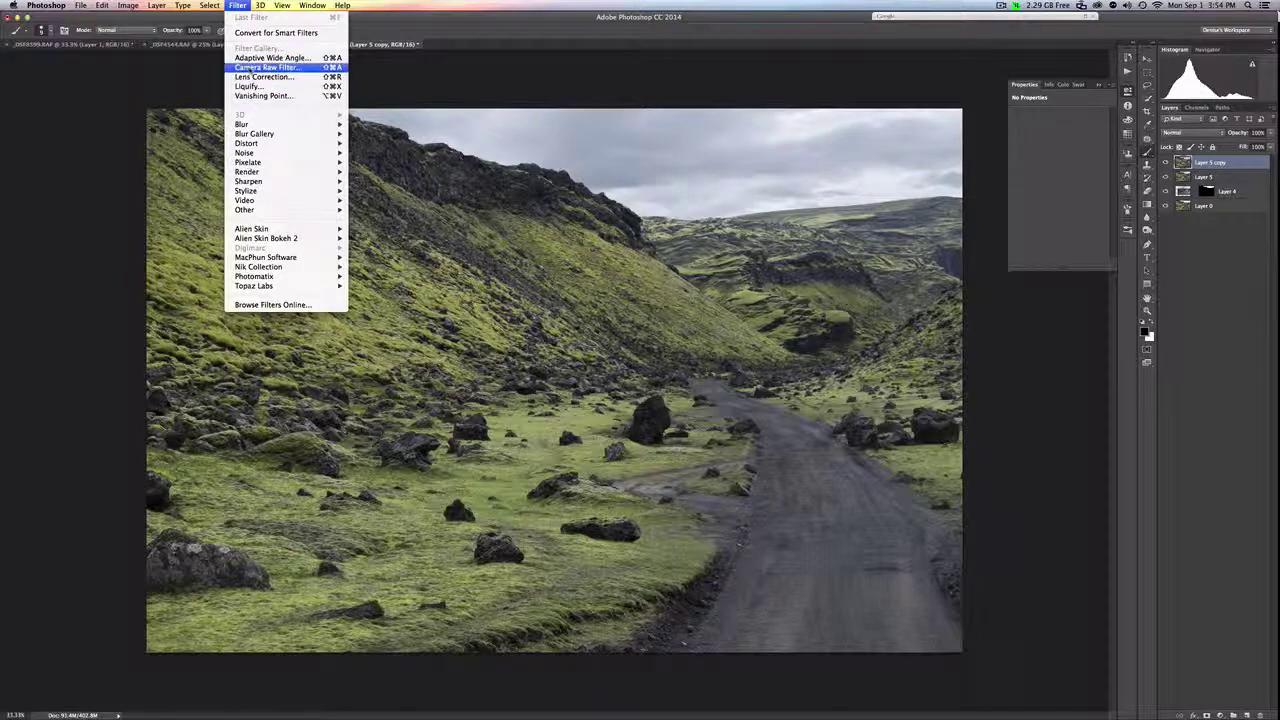
{"action": "left_click", "coordinate": [265, 67]}
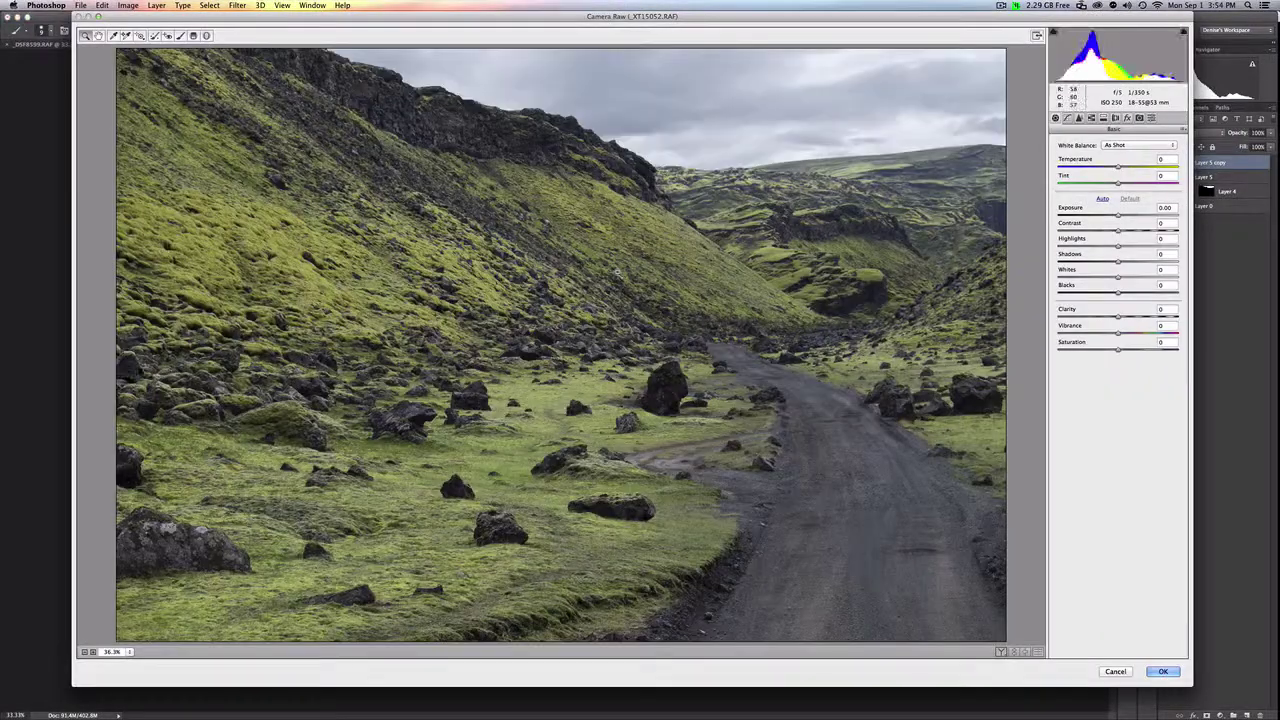
{"action": "left_click_drag", "start_coordinate": [1118, 316], "coordinate": [1138, 318]}
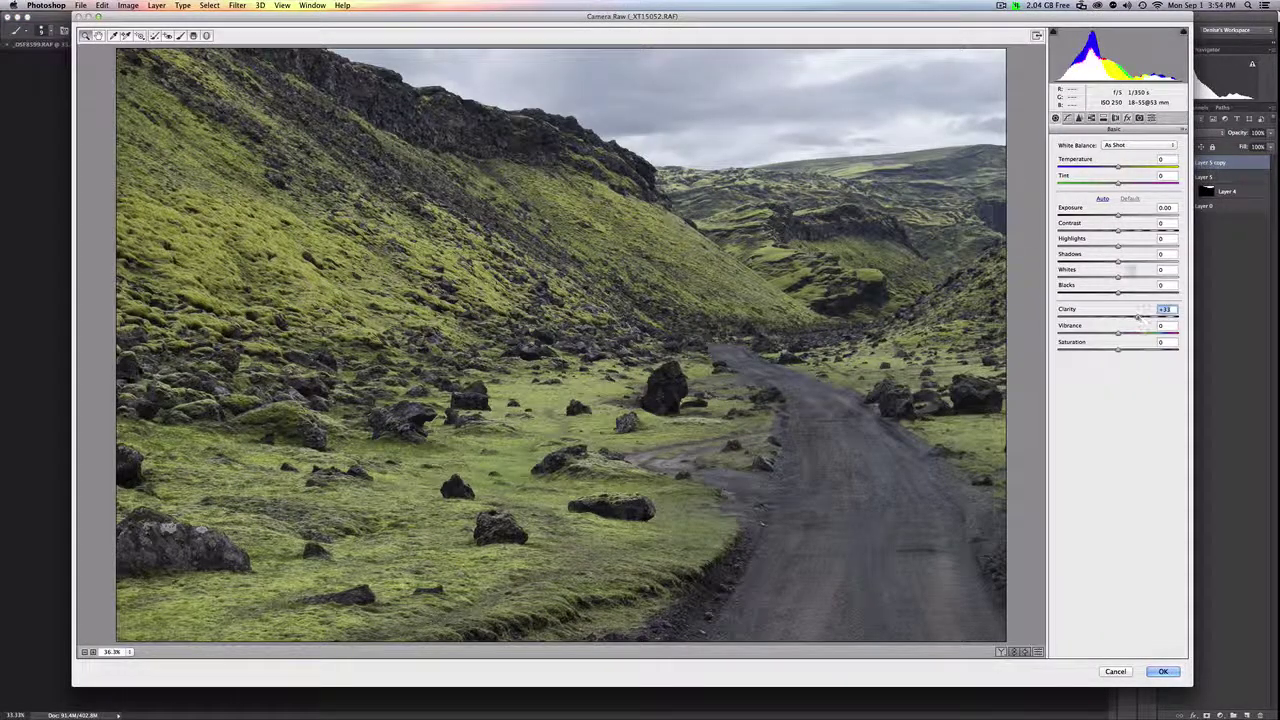
{"action": "mouse_move", "coordinate": [1118, 230]}
{"action": "left_mouse_down"}
{"action": "mouse_move", "coordinate": [1130, 229]}
{"action": "mouse_move", "coordinate": [1114, 215]}
{"action": "left_mouse_up"}
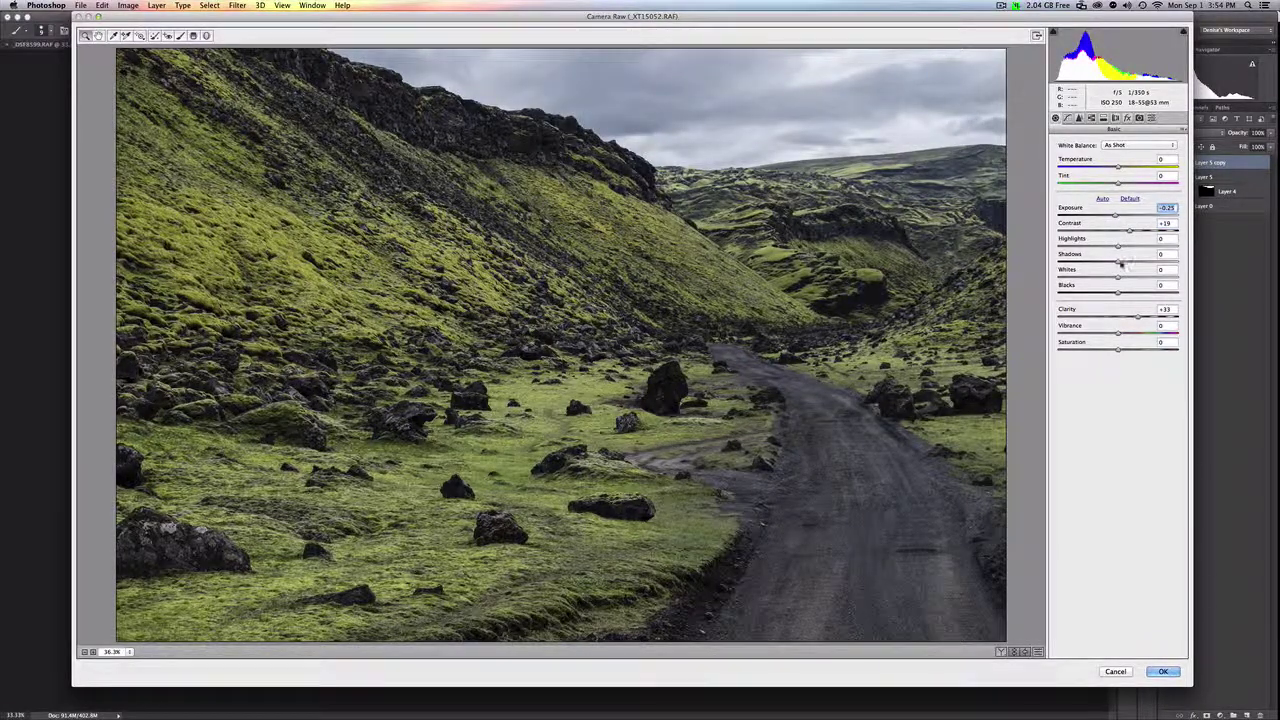
{"action": "left_click_drag", "start_coordinate": [1120, 262], "coordinate": [1125, 262]}
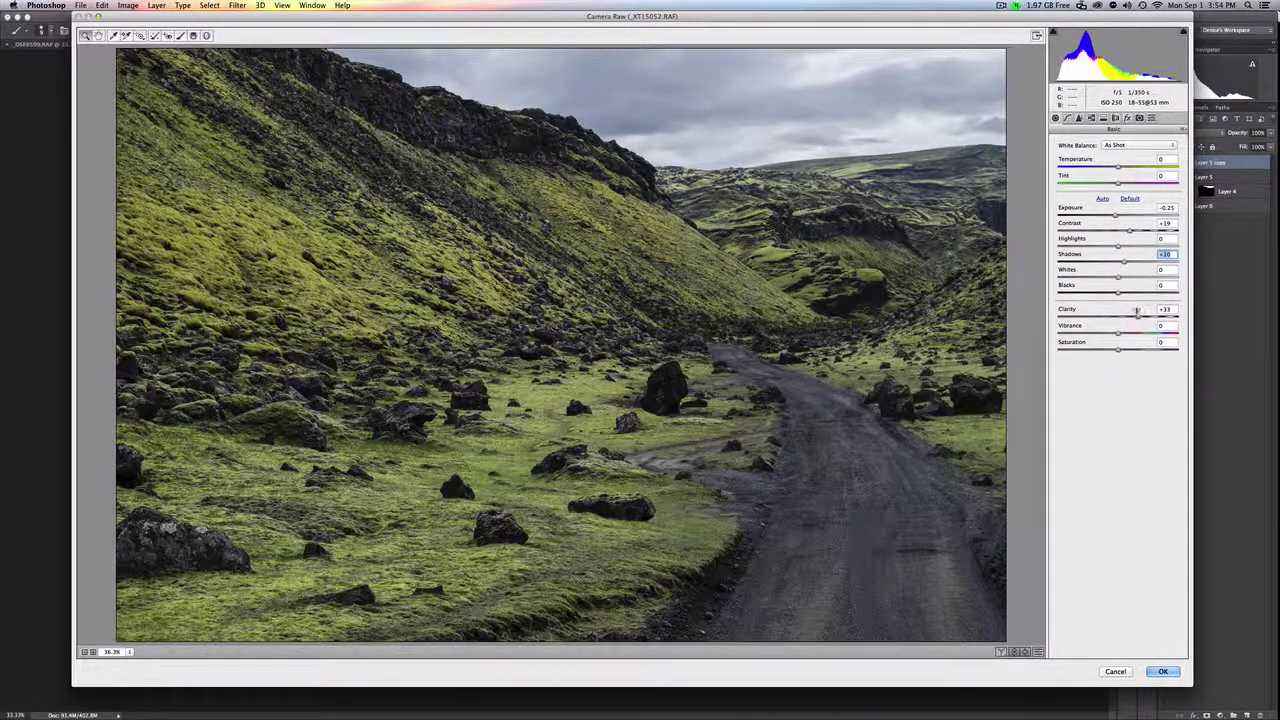
{"action": "left_click_drag", "start_coordinate": [1137, 311], "coordinate": [1124, 336]}
{"action": "left_click_drag", "start_coordinate": [1131, 230], "coordinate": [1136, 230]}
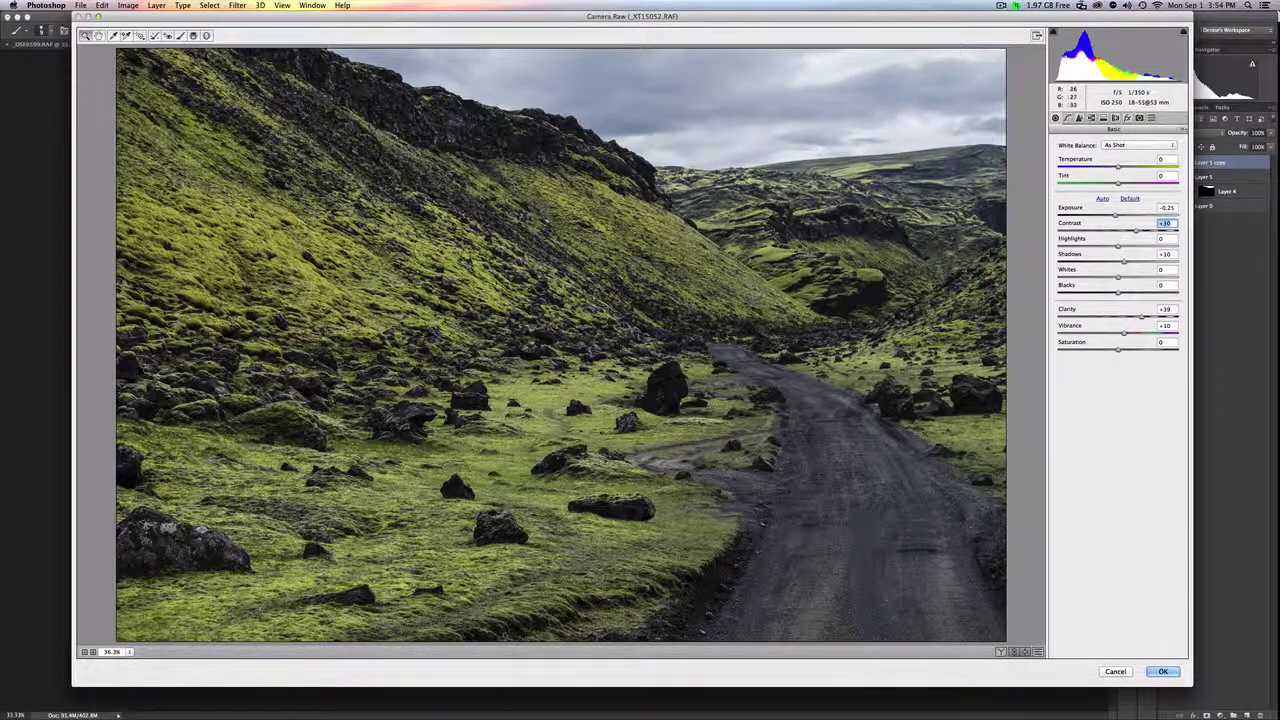
{"action": "left_click", "coordinate": [1173, 674]}
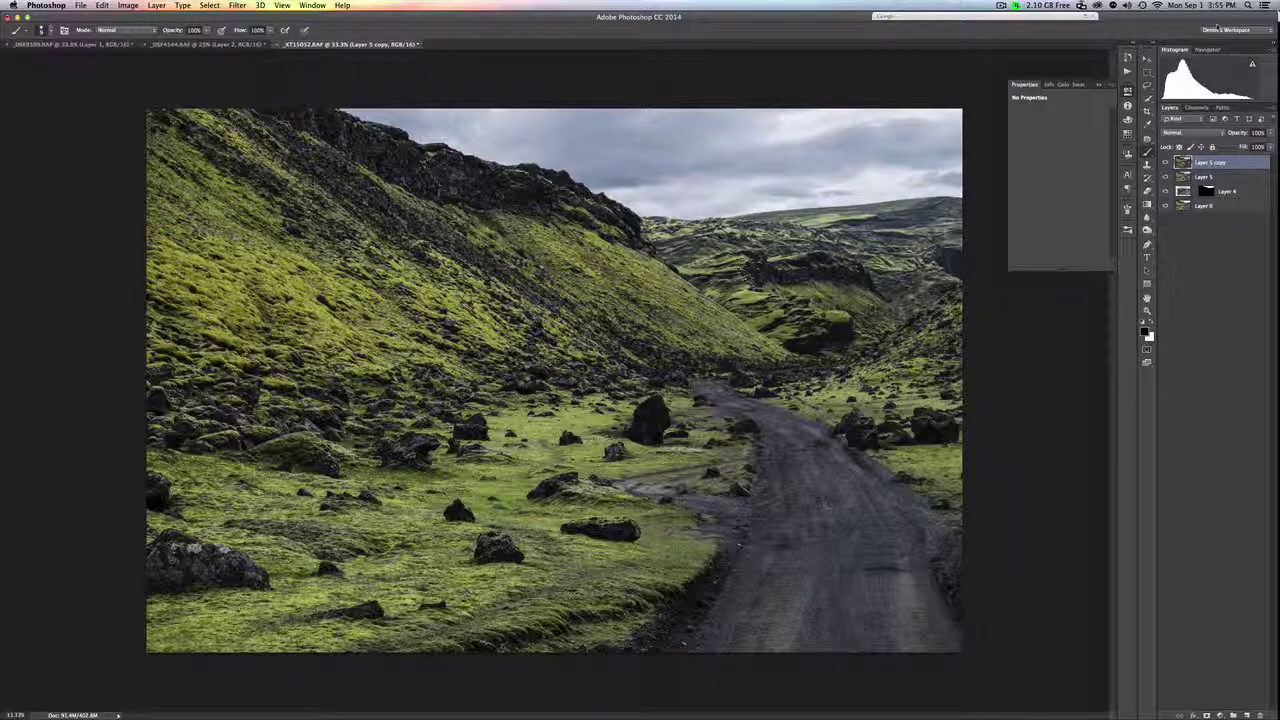
Step: Compare the green valley image before and after the sky replacement and Camera Raw adjustment by toggling the upper layers' visibility
{"action": "left_click", "coordinate": [1167, 162]}
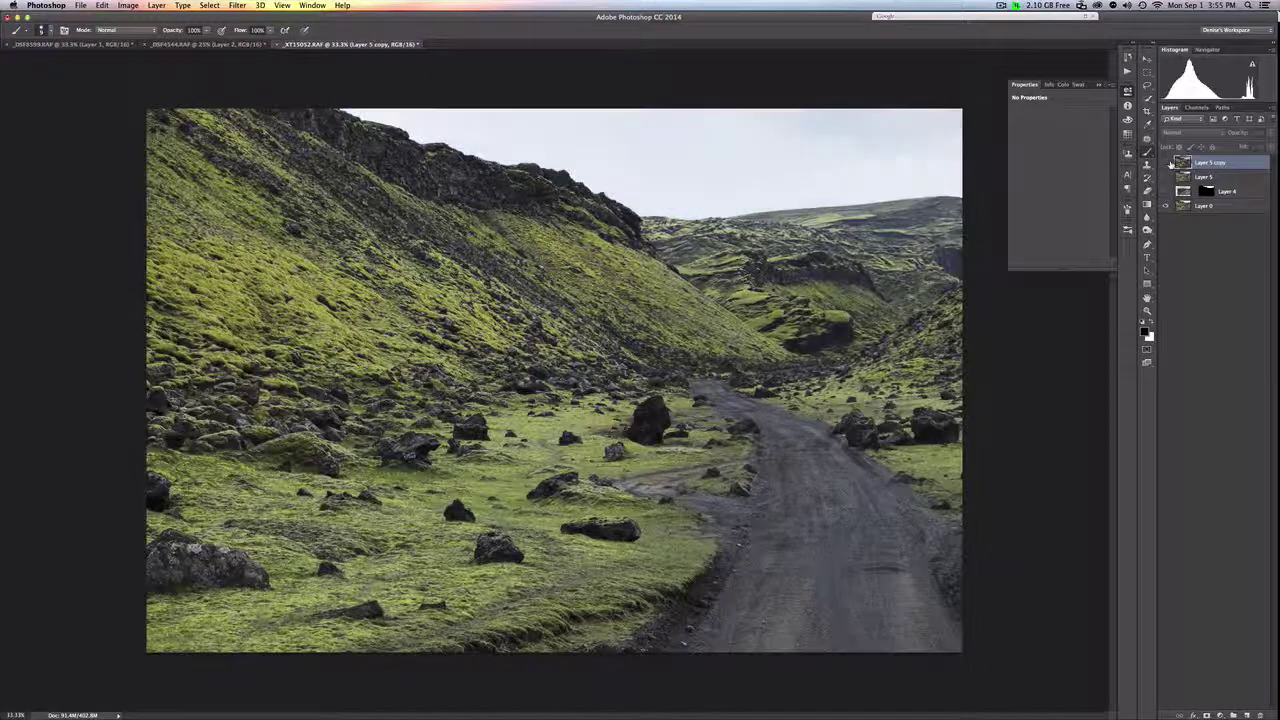
{"action": "left_click", "coordinate": [1164, 191]}
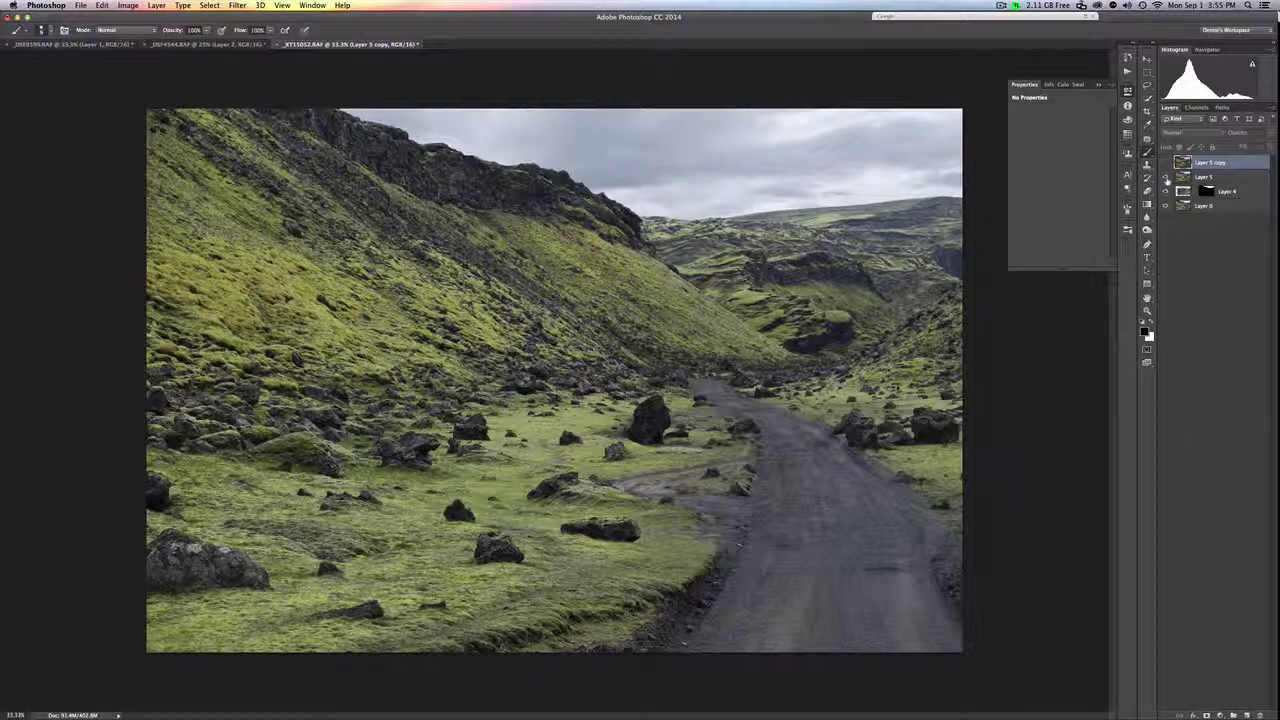
{"action": "left_click", "coordinate": [1166, 162]}
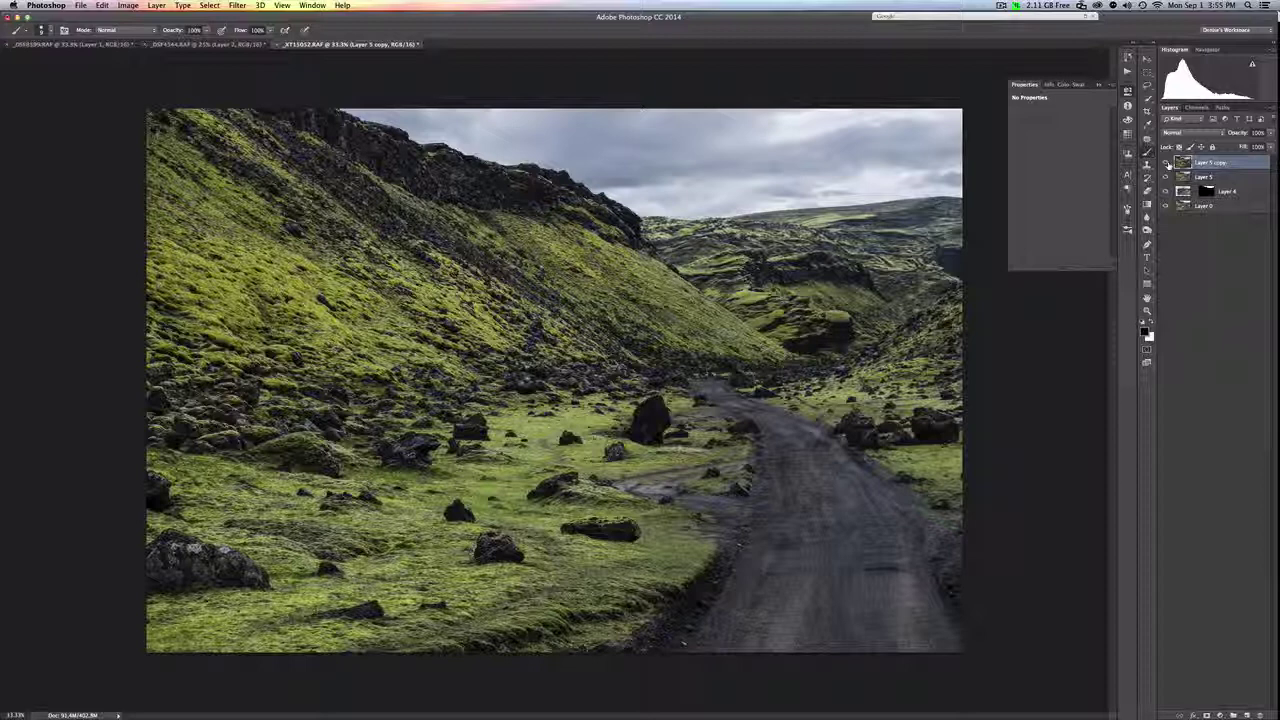
Step: Switch to the glacier mountain image and merge a copy of its visible layers into a new layer above Layer 1
{"action": "left_click", "coordinate": [98, 44]}
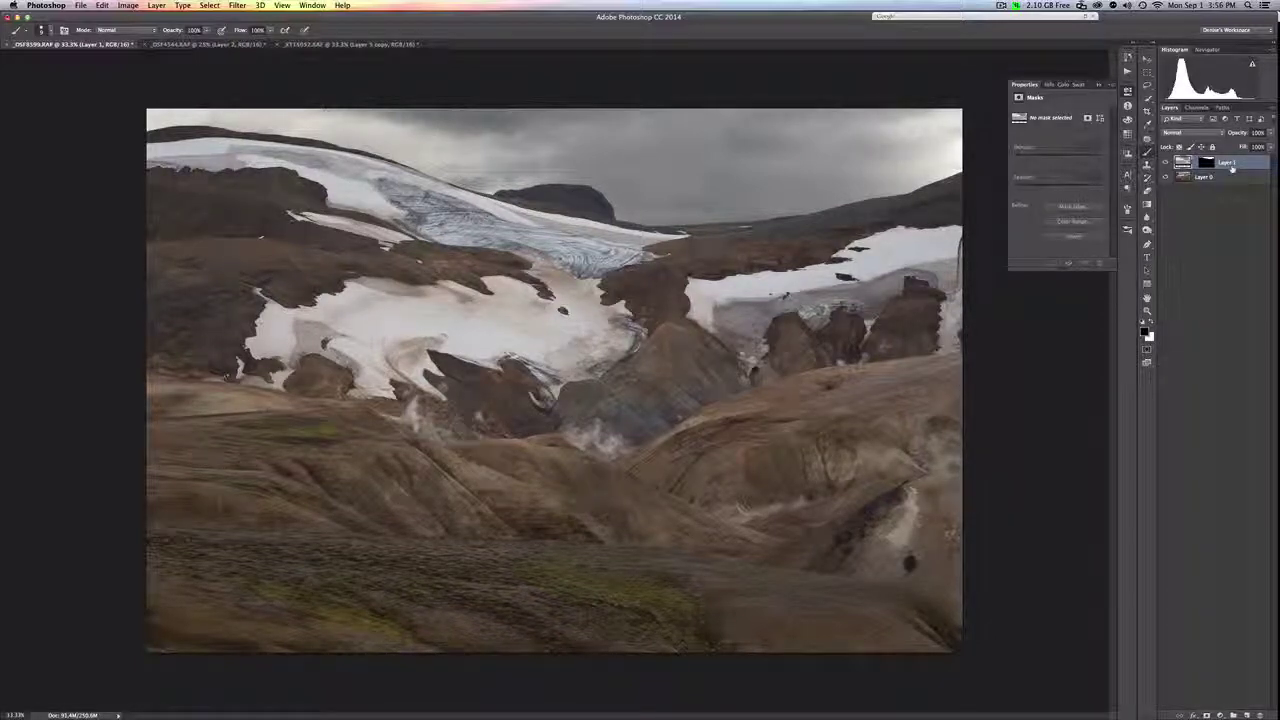
{"action": "right_click", "coordinate": [1224, 167]}
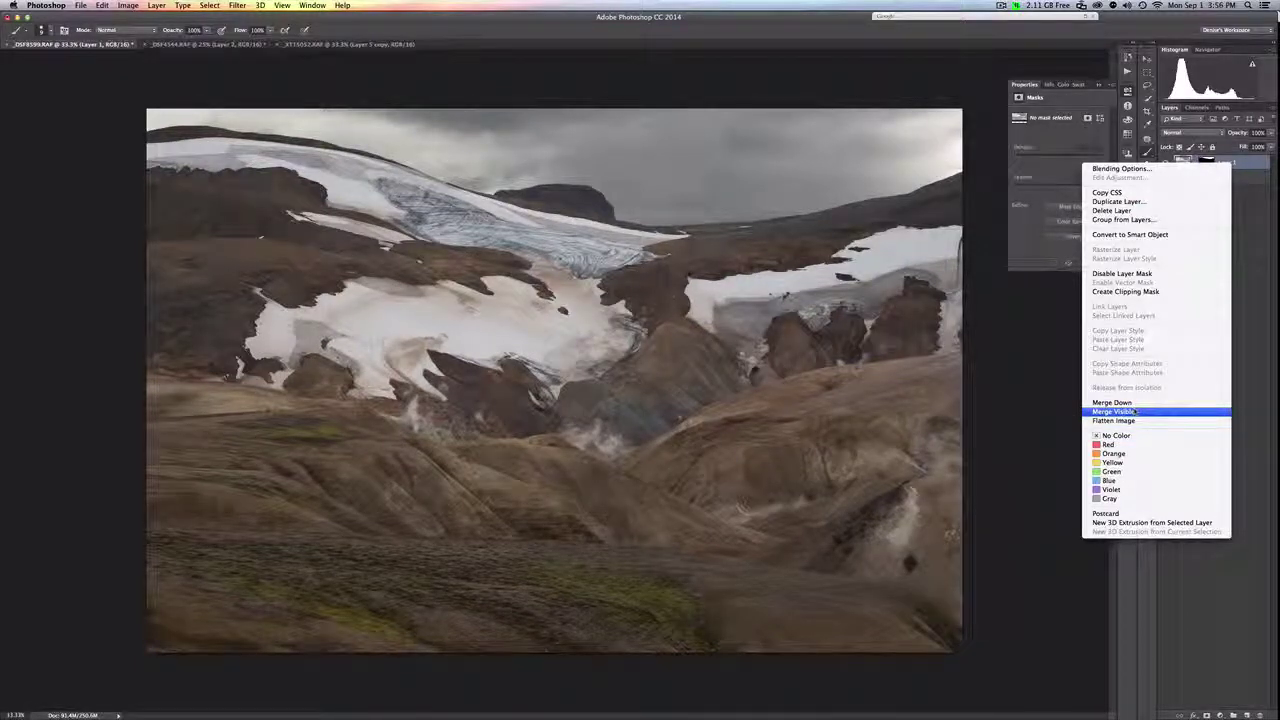
{"action": "left_click", "coordinate": [1136, 411], "text": "alt"}
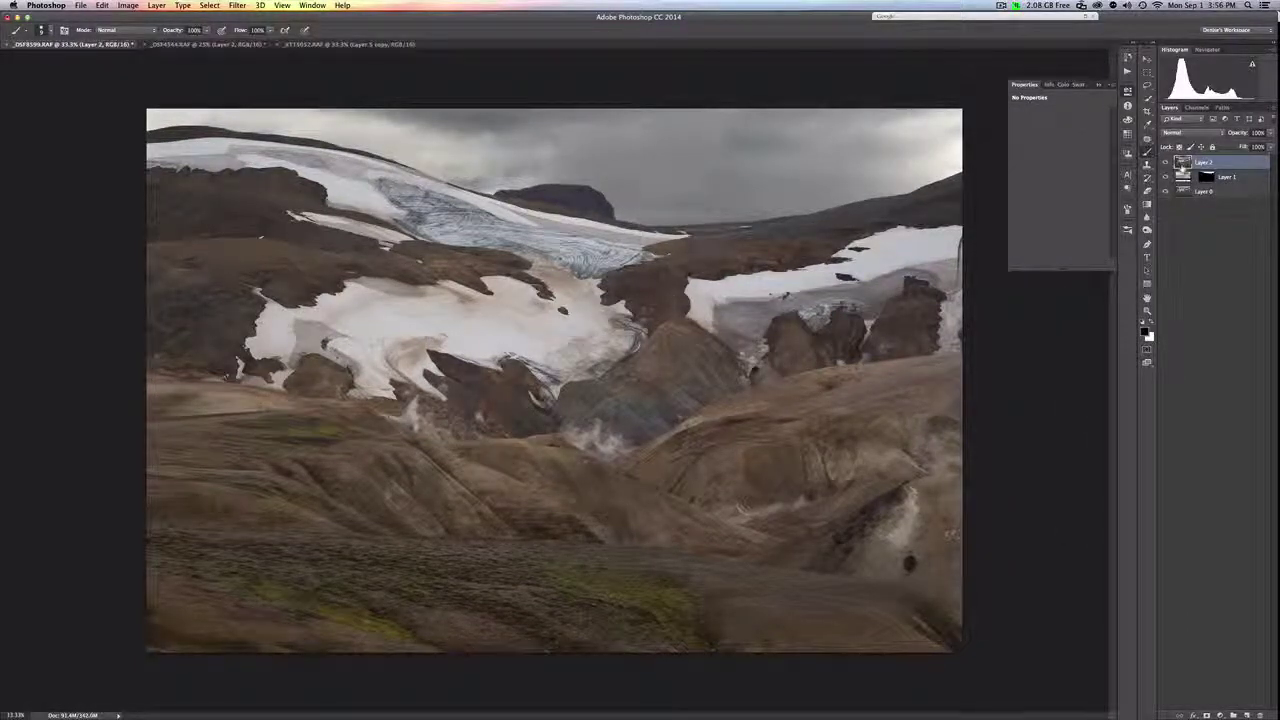
Step: Apply the Camera Raw filter to the glacier image's merged layer with Contrast +43, Shadows -7 and Clarity +32
{"action": "left_click", "coordinate": [237, 5]}
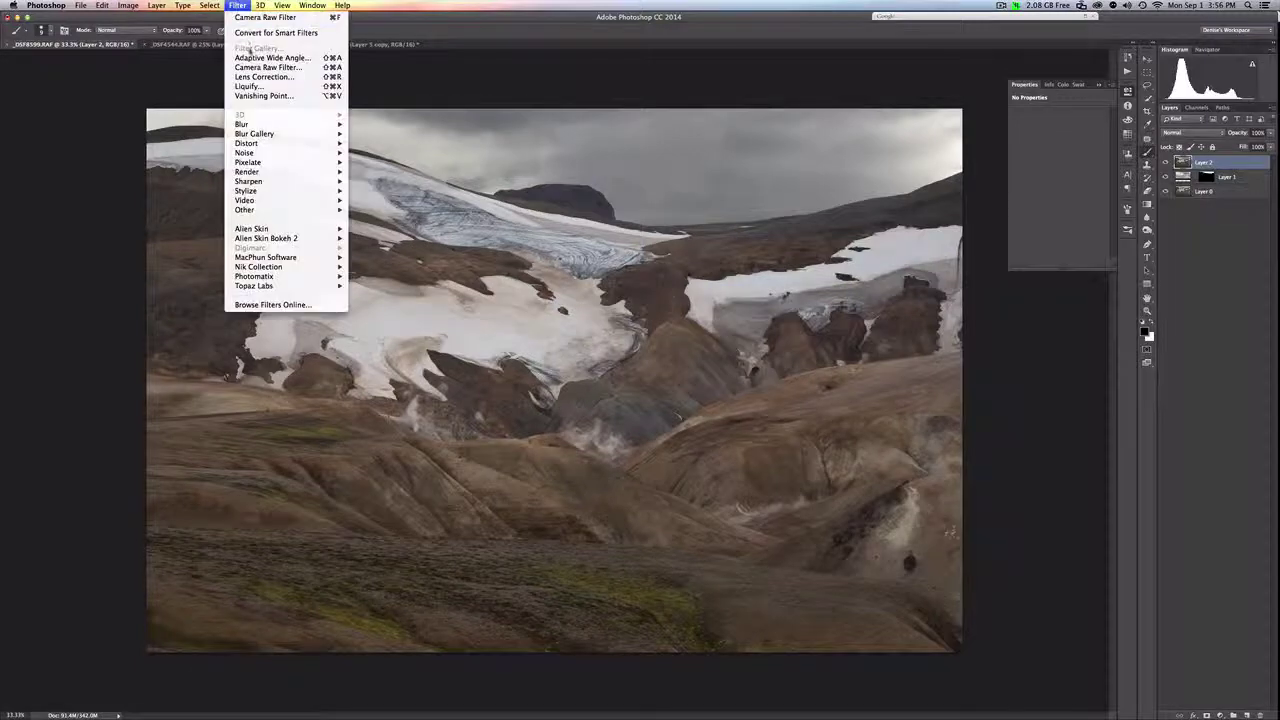
{"action": "left_click", "coordinate": [262, 72]}
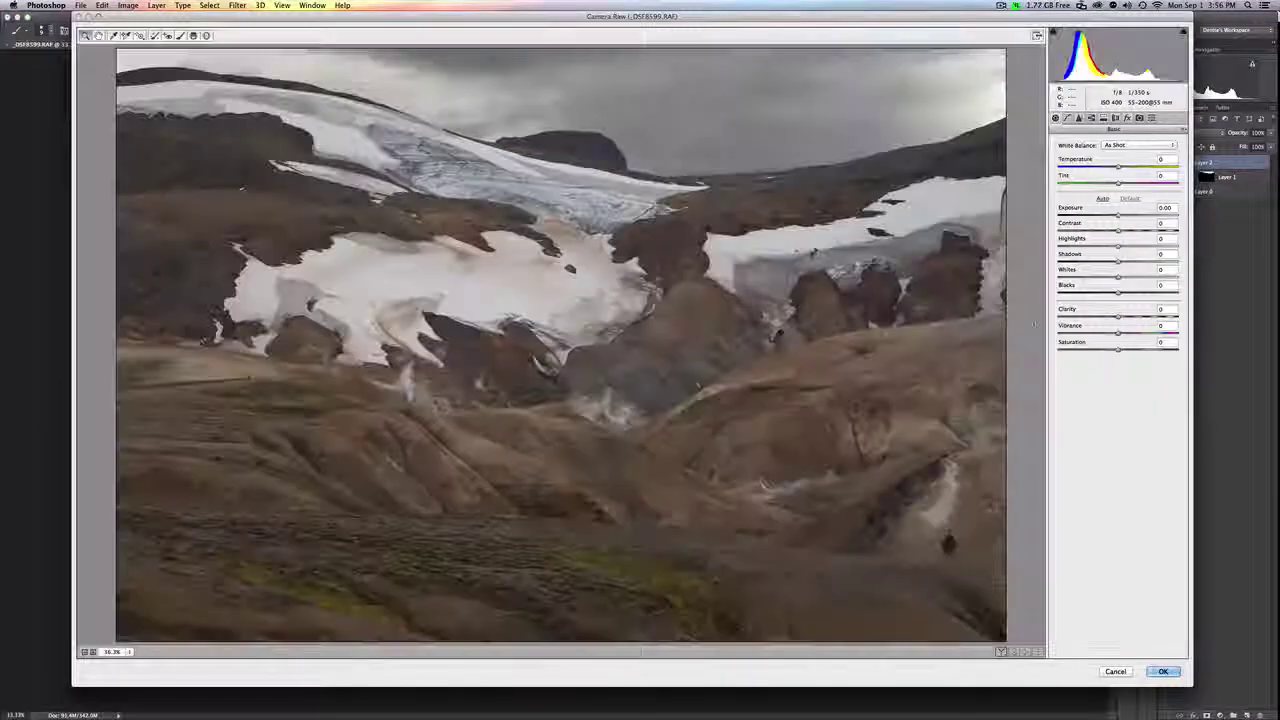
{"action": "left_click", "coordinate": [1137, 317]}
{"action": "left_click", "coordinate": [1142, 230]}
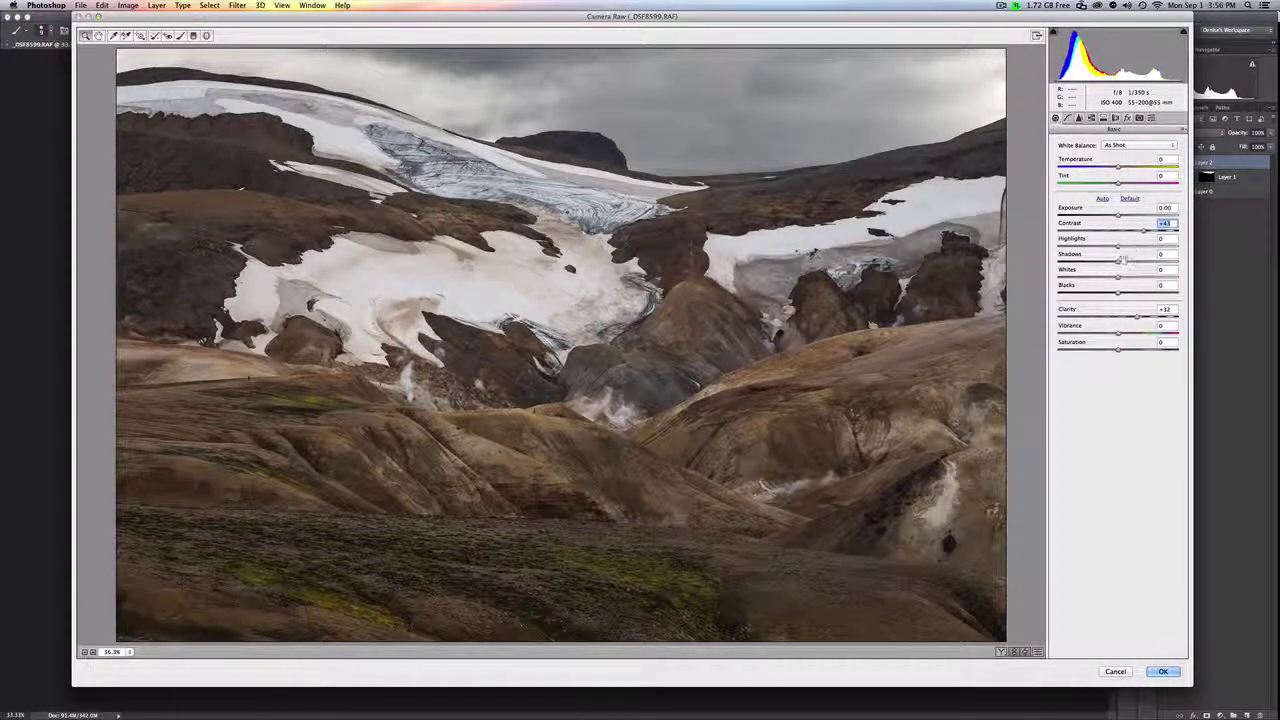
{"action": "left_click", "coordinate": [1115, 261]}
{"action": "left_click_drag", "start_coordinate": [1115, 261], "coordinate": [1113, 261]}
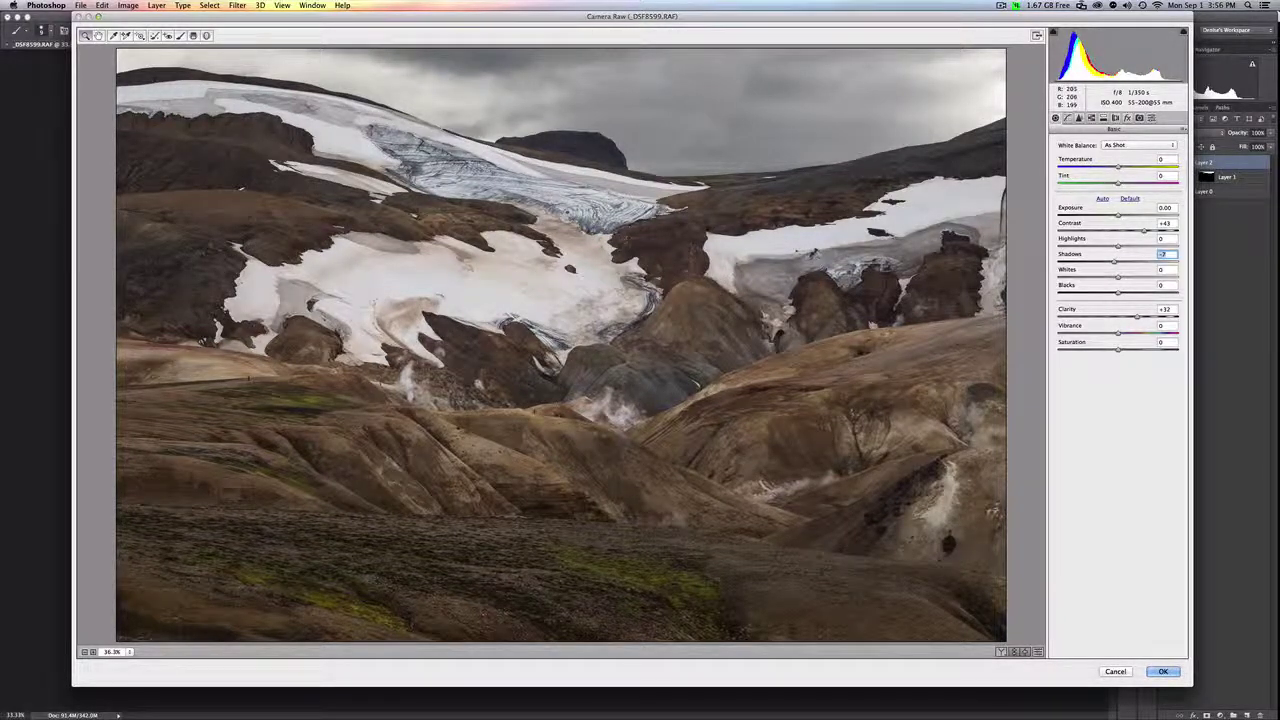
{"action": "left_click", "coordinate": [1162, 671]}
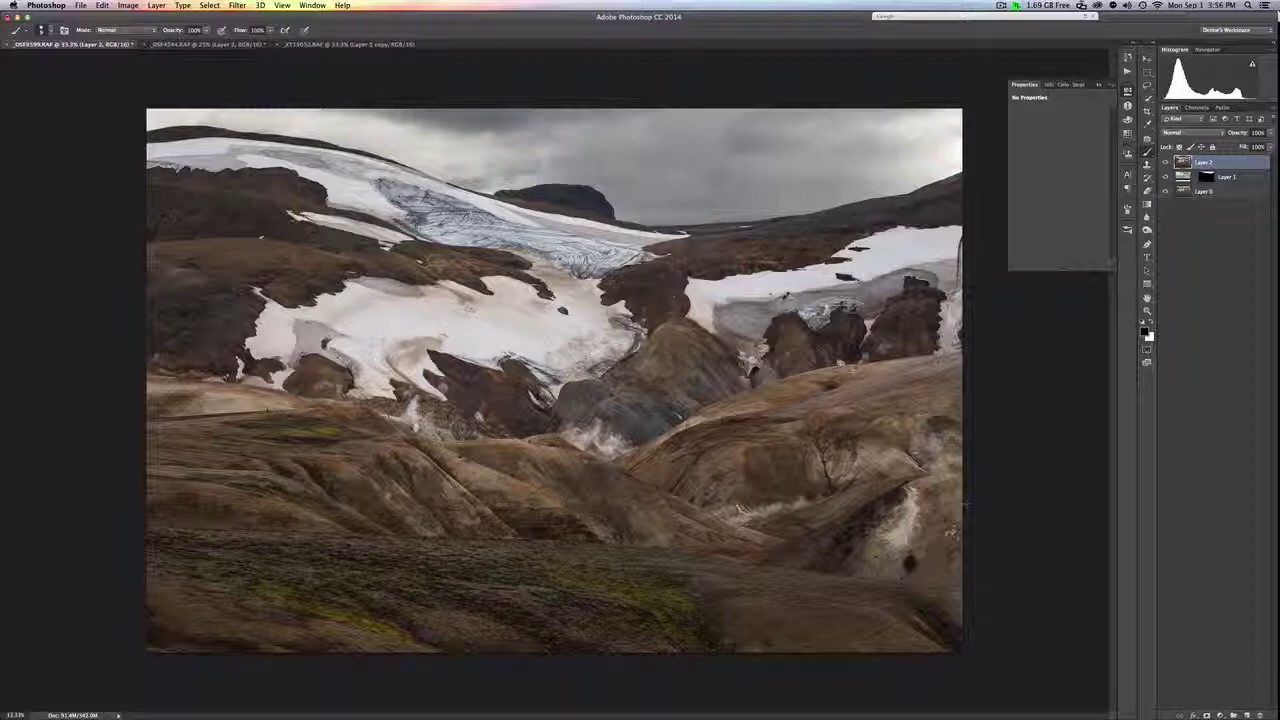
Step: Switch to the cable bridge image and merge a copy of its visible layers into a new layer, keeping the original layers
{"action": "left_click", "coordinate": [248, 45]}
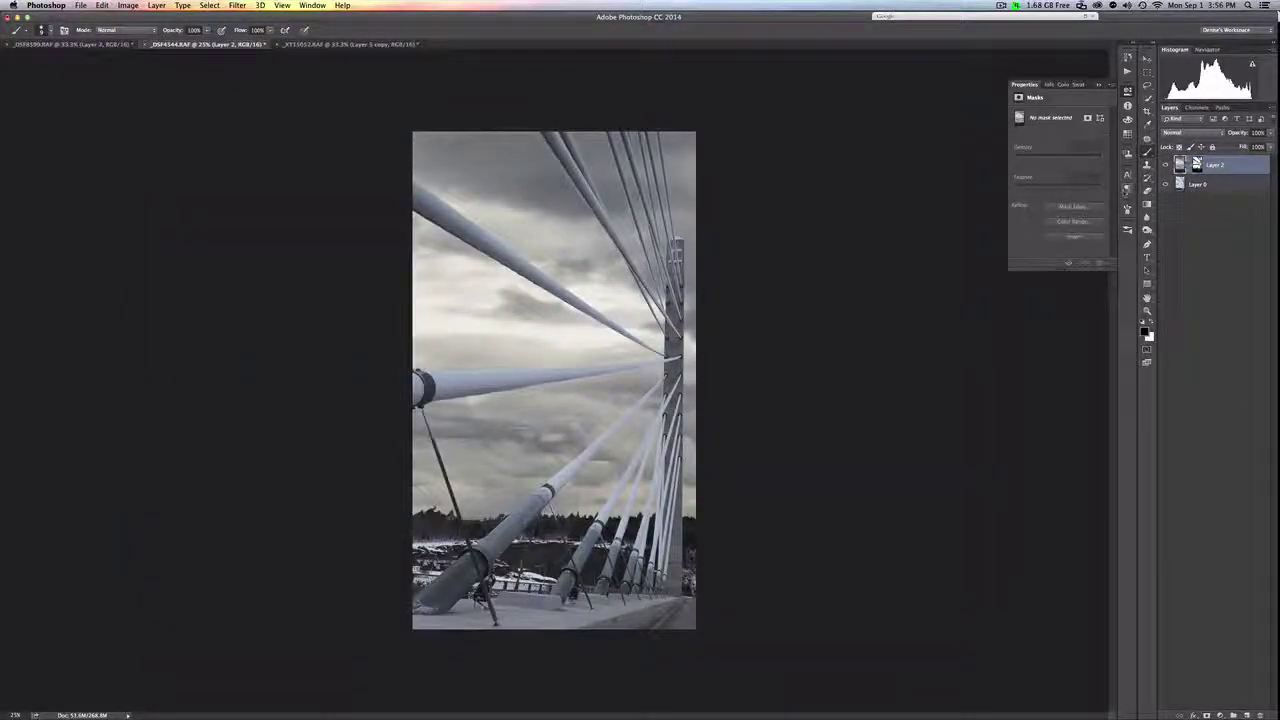
{"action": "right_click", "coordinate": [1220, 168]}
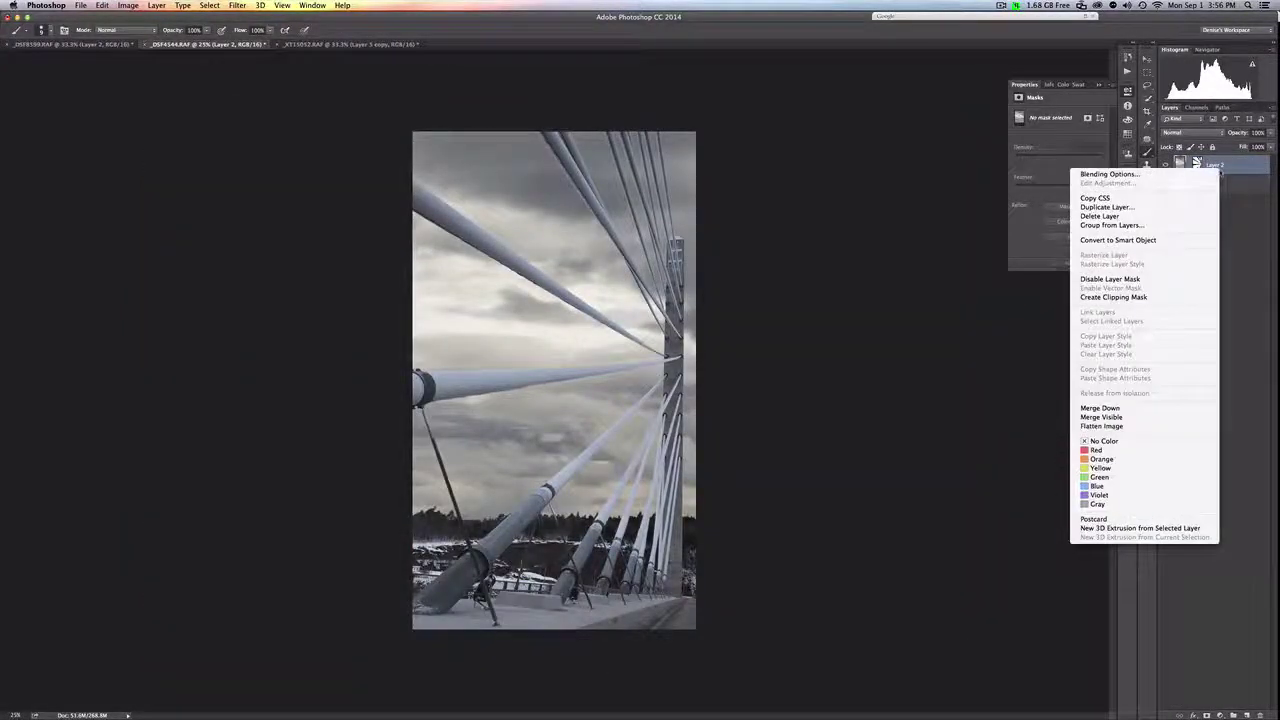
{"action": "left_click", "coordinate": [1120, 418]}
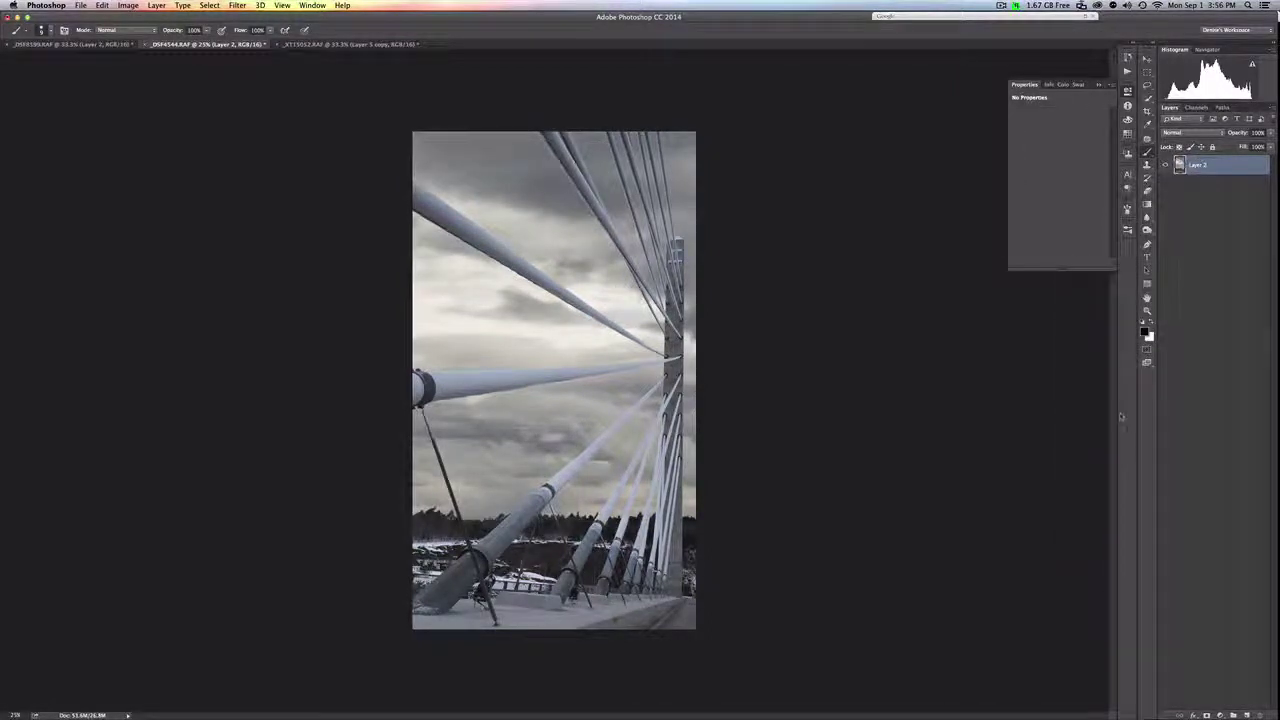
{"action": "right_click", "coordinate": [1220, 169]}
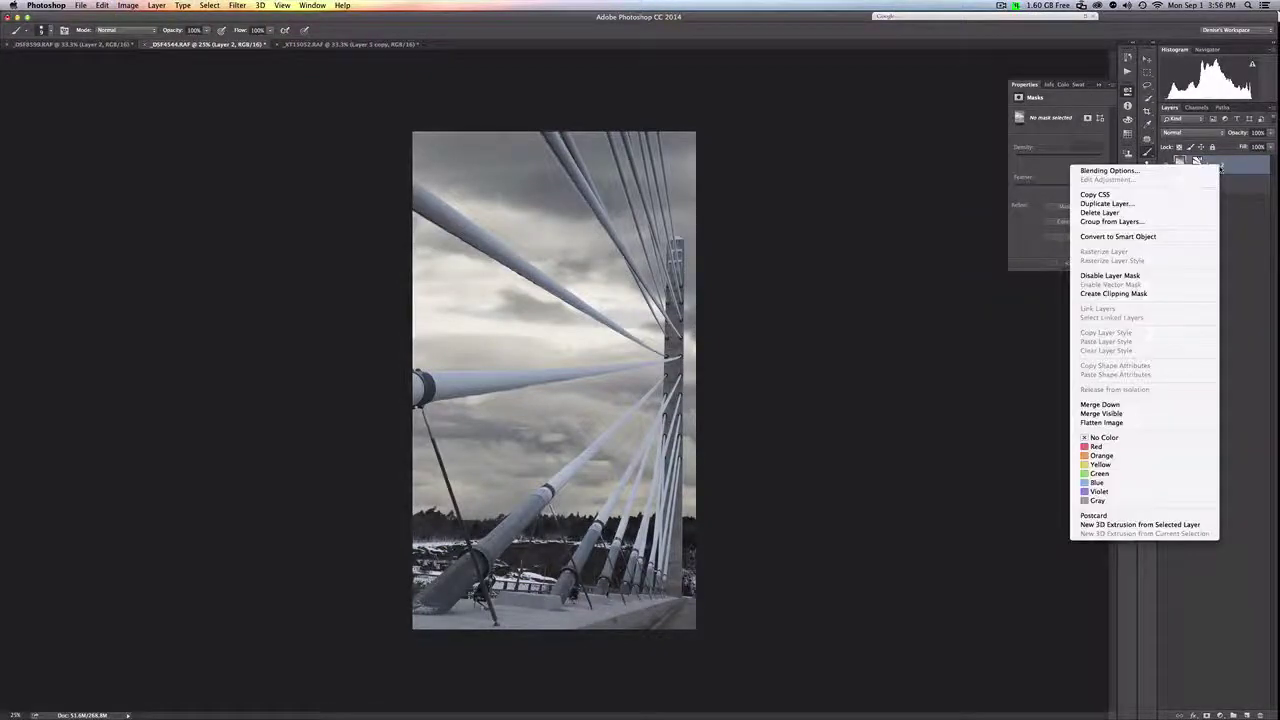
{"action": "left_click", "coordinate": [1111, 414]}
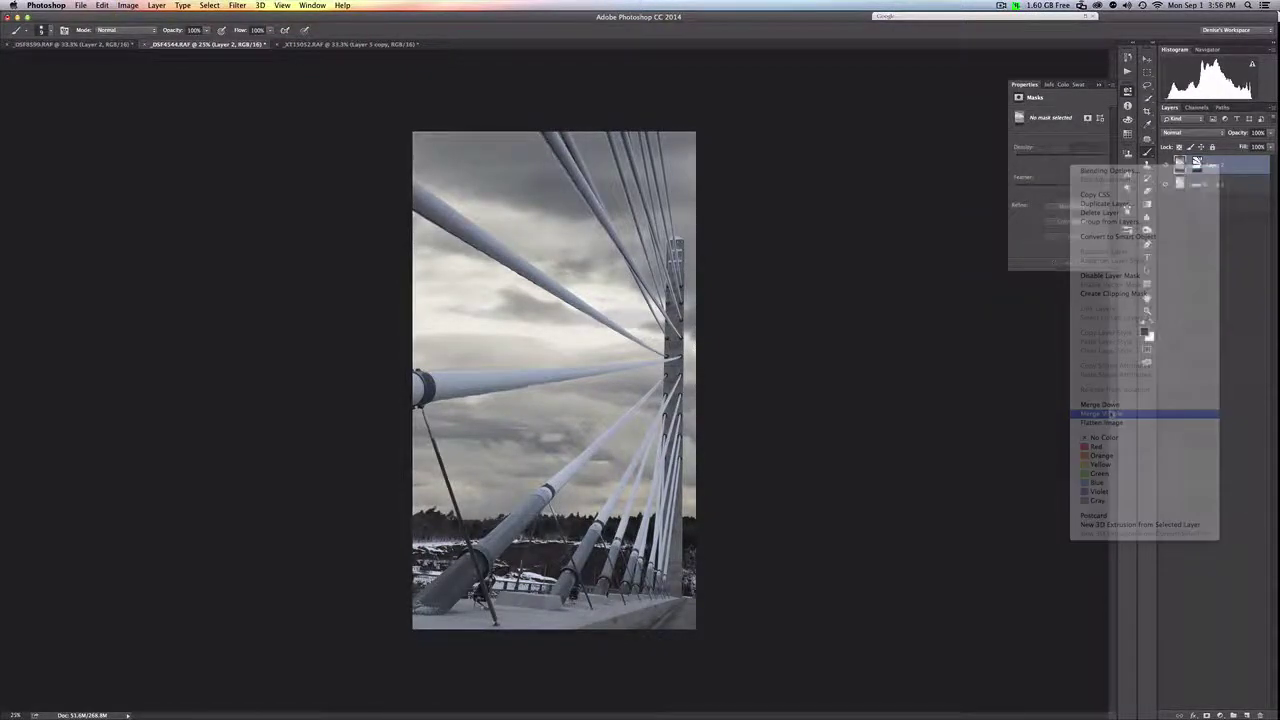
Step: Apply the Camera Raw filter to the bridge image's merged layer with Contrast +18, Shadows +19 and Clarity +25
{"action": "left_click", "coordinate": [237, 5]}
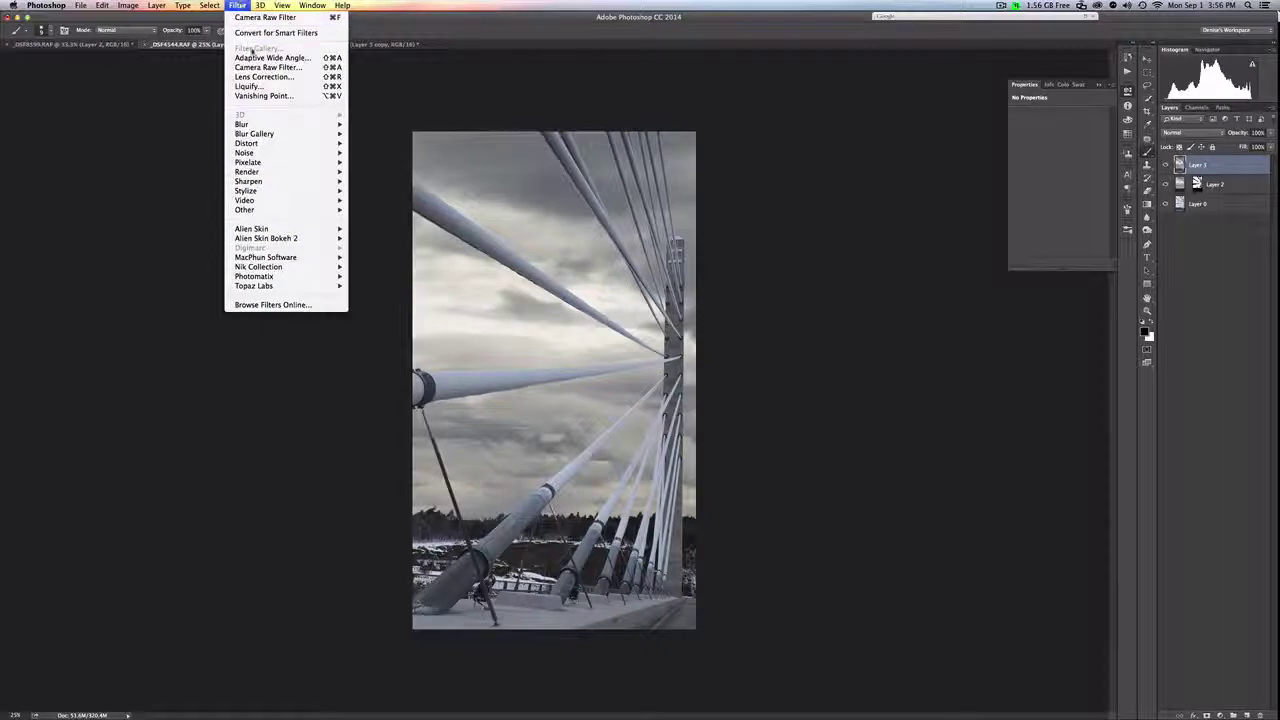
{"action": "left_click", "coordinate": [265, 67]}
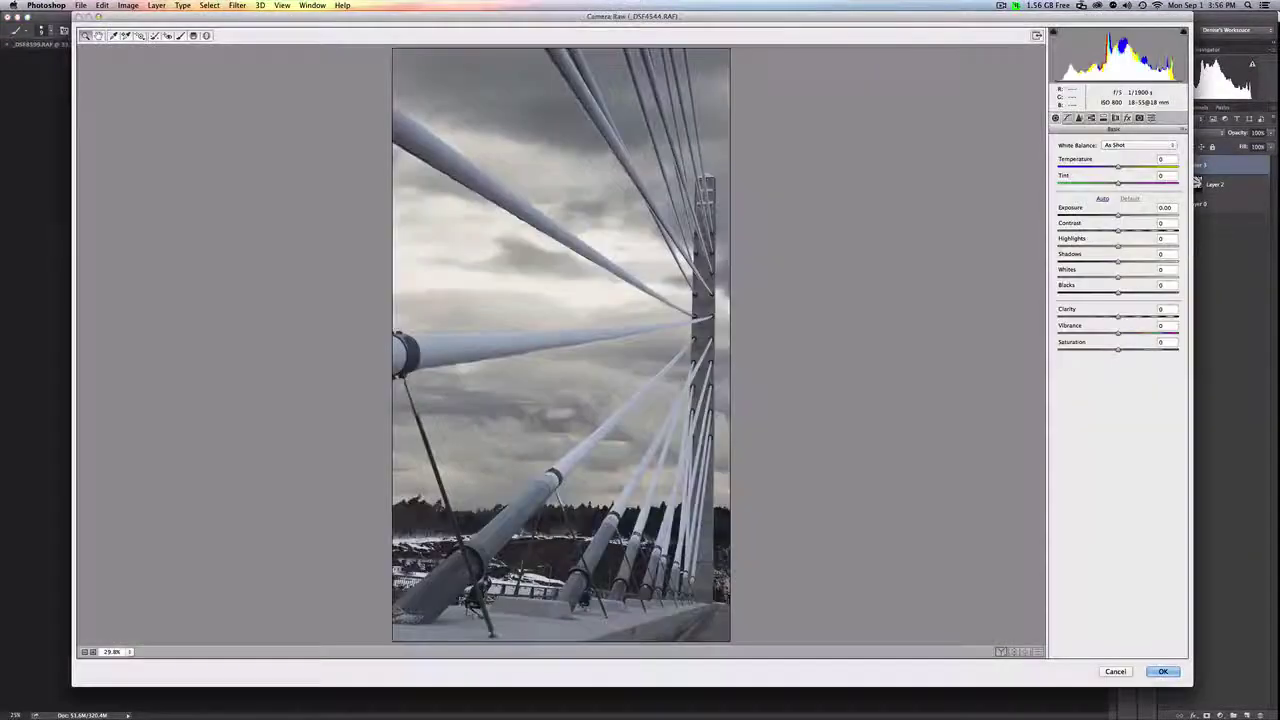
{"action": "left_click_drag", "start_coordinate": [1118, 317], "coordinate": [1131, 317]}
{"action": "left_click_drag", "start_coordinate": [1118, 230], "coordinate": [1128, 262]}
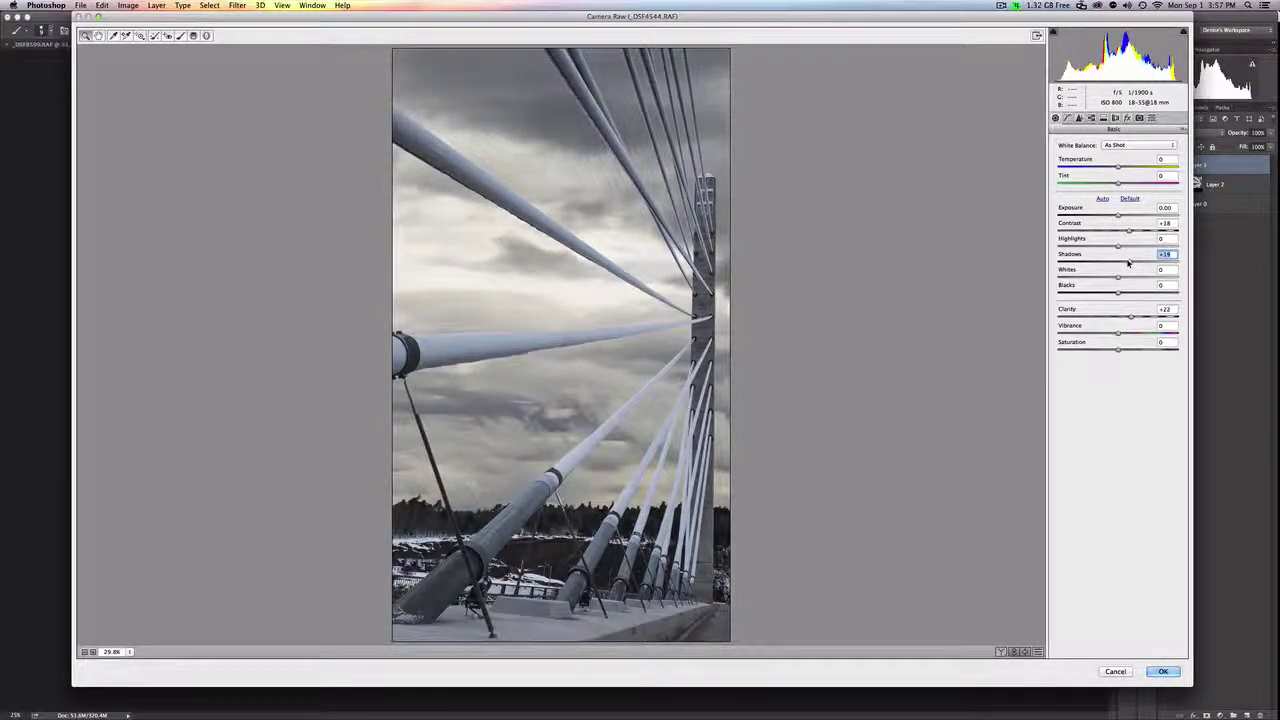
{"action": "left_click", "coordinate": [1132, 318]}
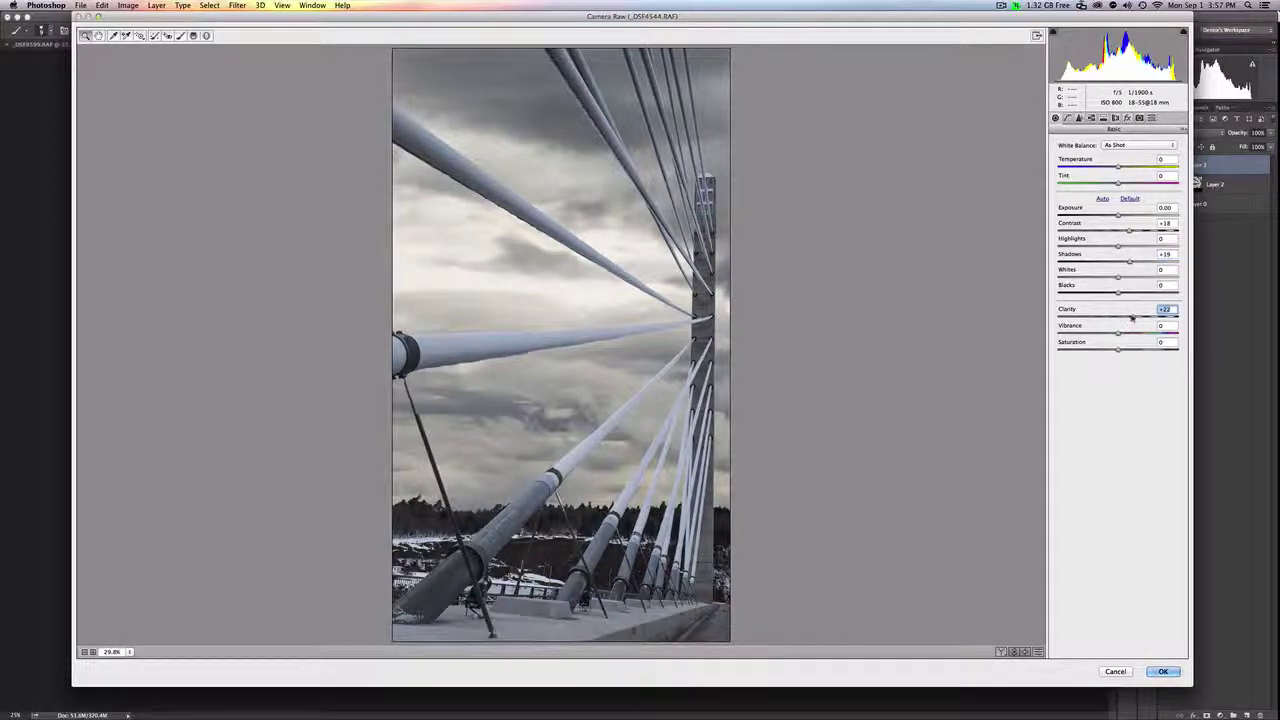
{"action": "left_click", "coordinate": [1168, 672]}
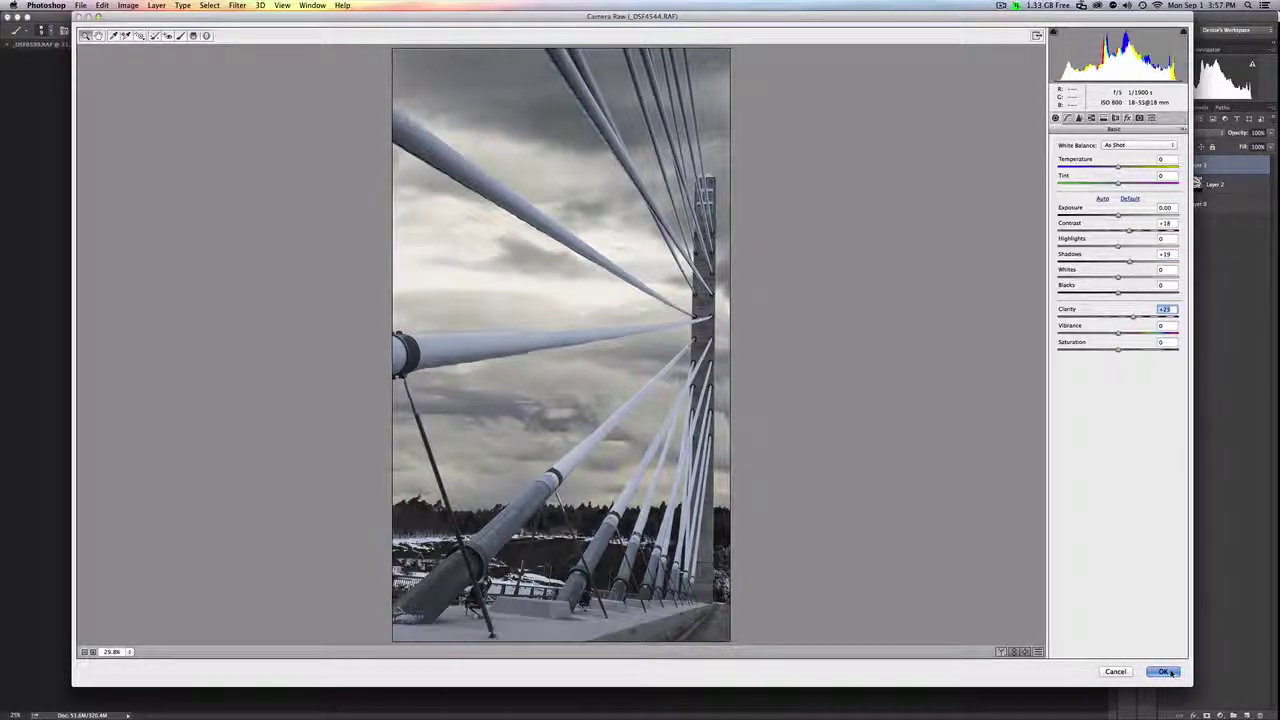